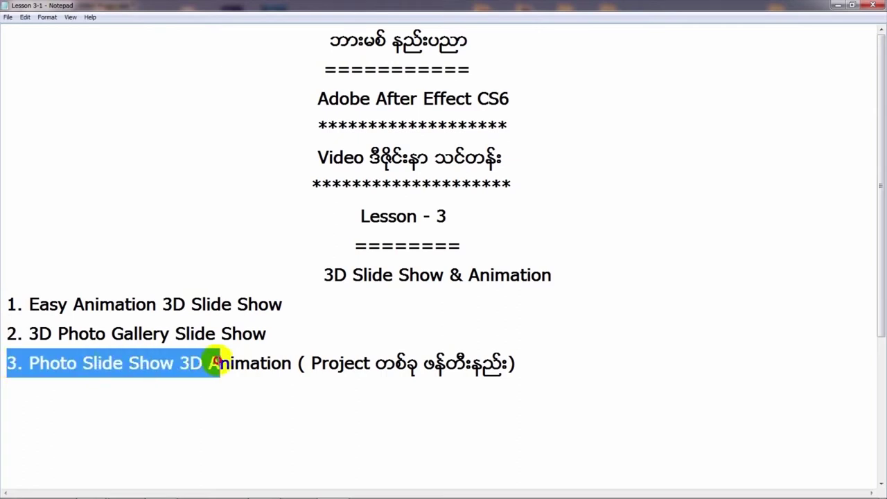
Examine the third lesson topic, Photo Slide Show 3D Animation, and its bracketed project note in the lesson text
click(282, 364)
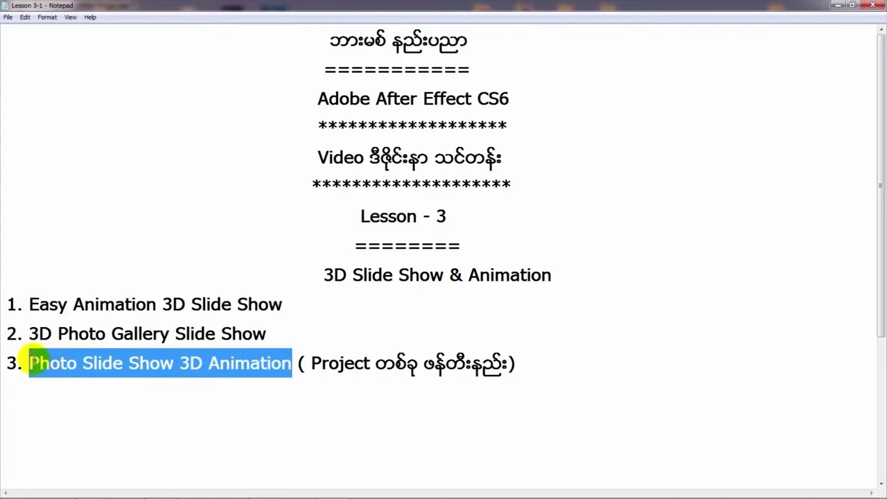
click(80, 362)
drag(311, 363, 507, 360)
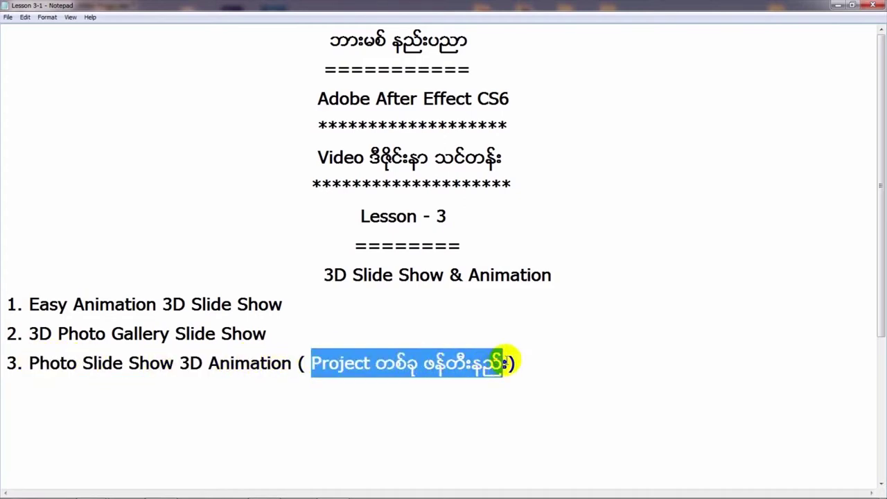
click(506, 362)
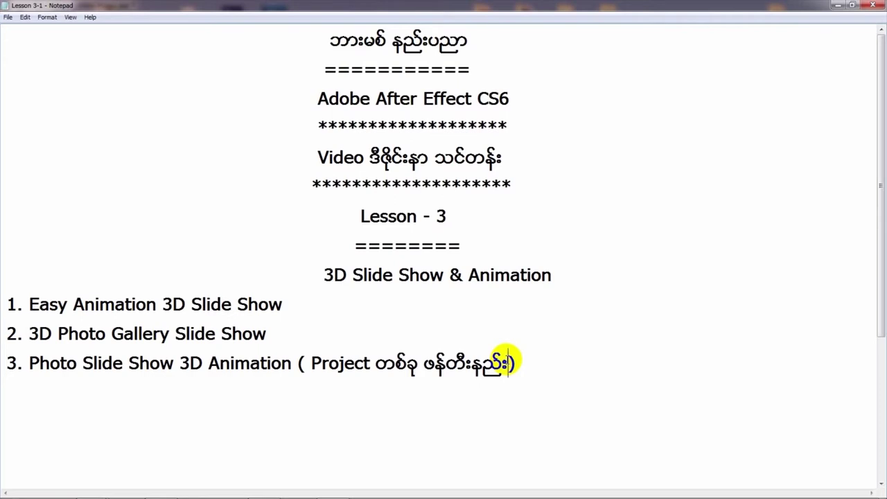
drag(519, 358, 301, 363)
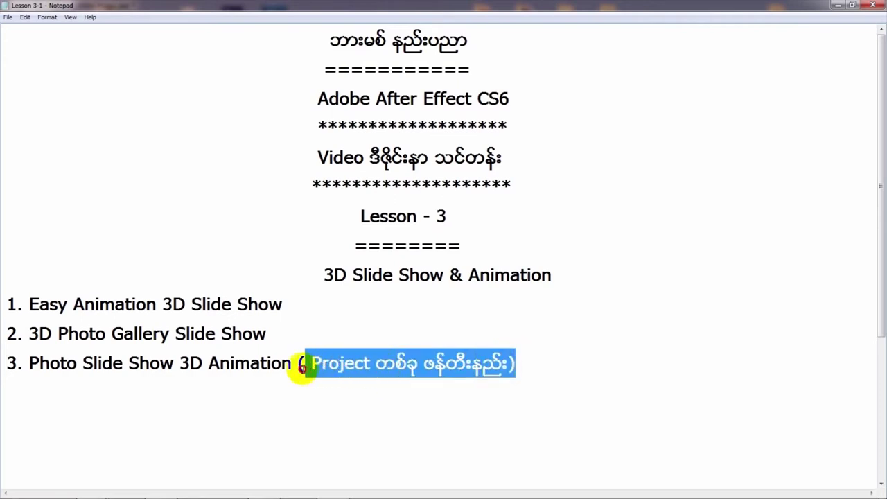
click(325, 366)
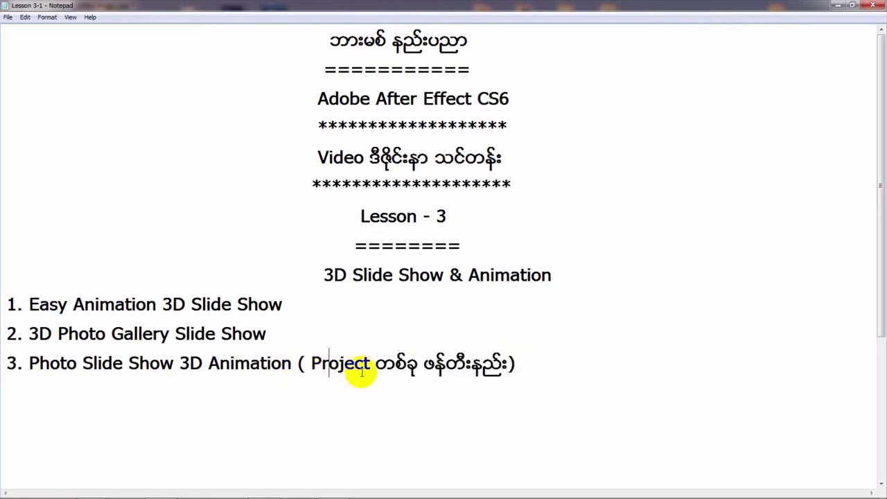
drag(32, 362, 190, 367)
click(179, 363)
click(234, 371)
click(283, 371)
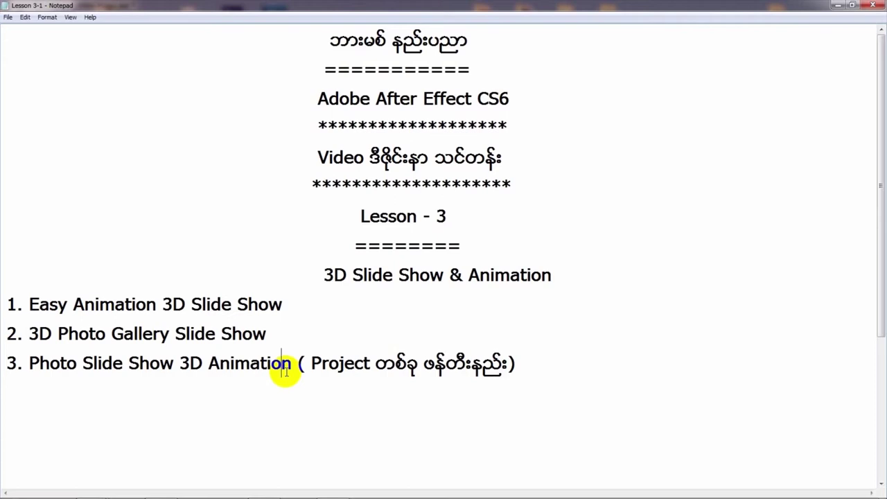
Switch to the 3D Slide Show Project folder in Windows Explorer and view the pictures in the Photo subfolder of (Footage)
mouse_move(59, 492)
mouse_move(96, 488)
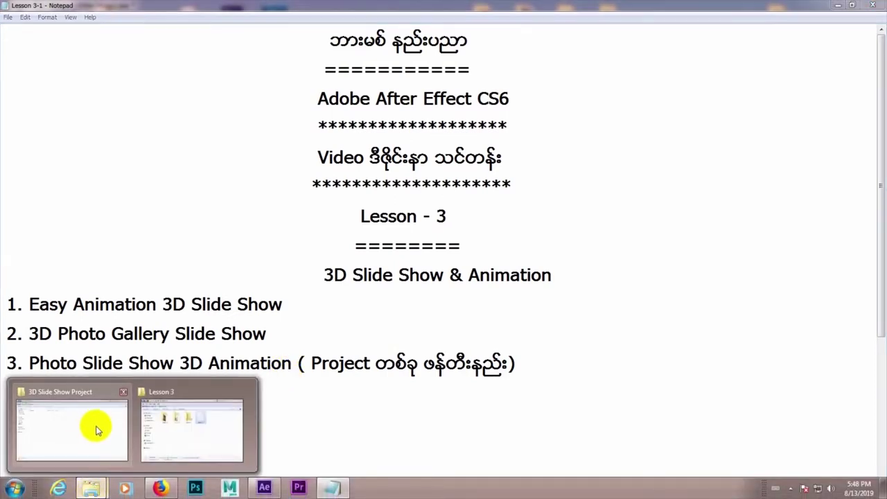
click(98, 428)
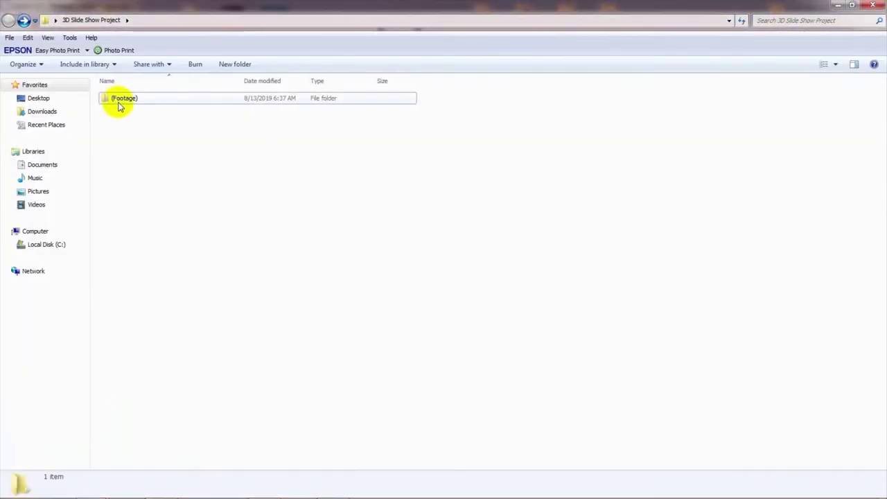
click(166, 142)
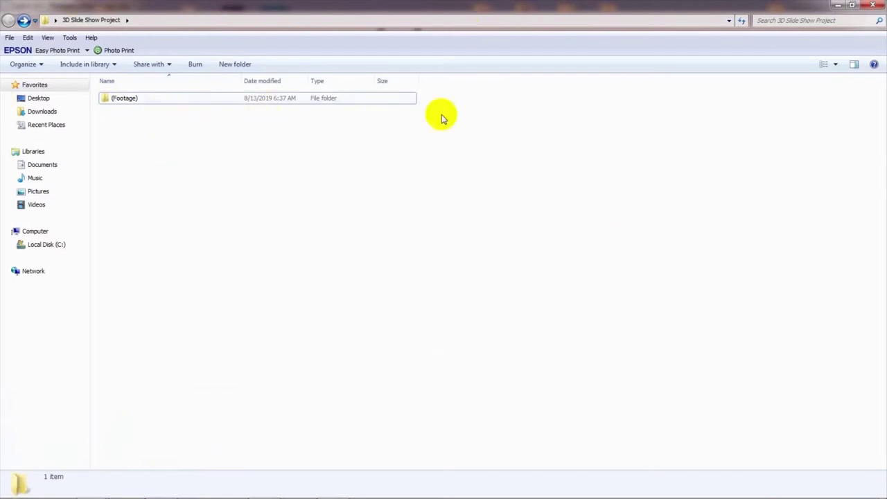
double_click(141, 101)
click(145, 104)
double_click(144, 104)
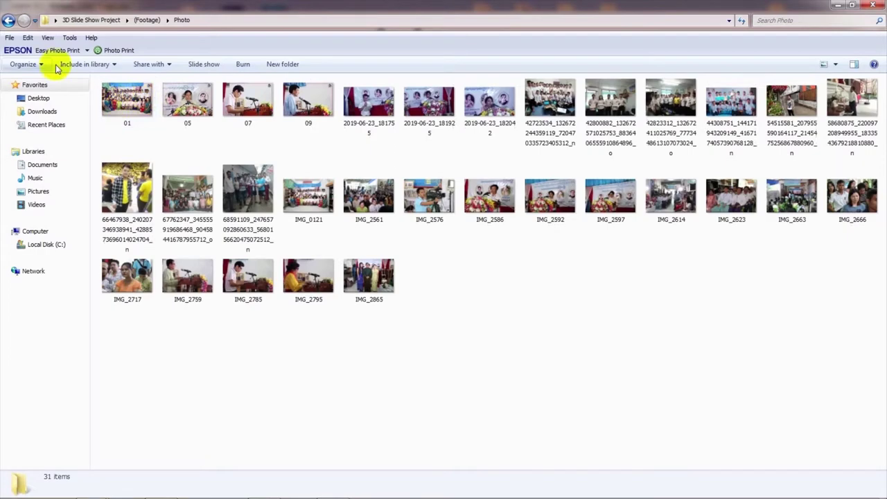
View the contents of the Video subfolder of (Footage), then go back up to the 3D Slide Show Project folder
click(8, 20)
double_click(130, 113)
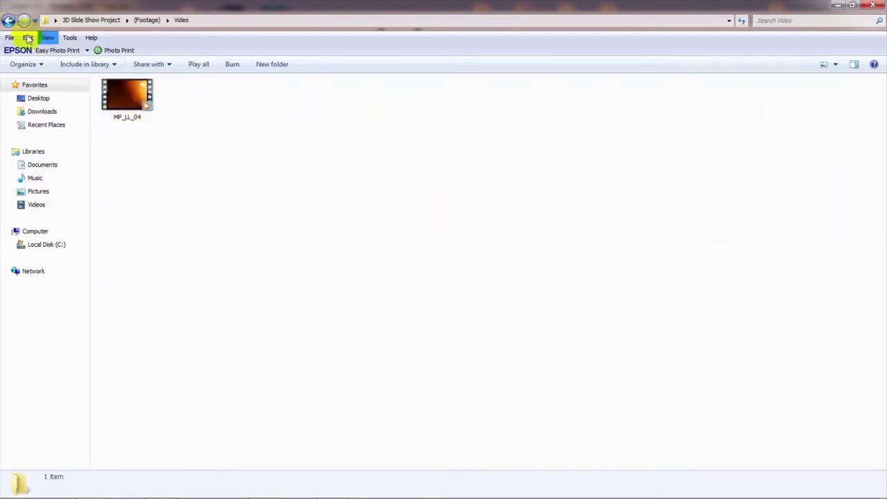
click(9, 20)
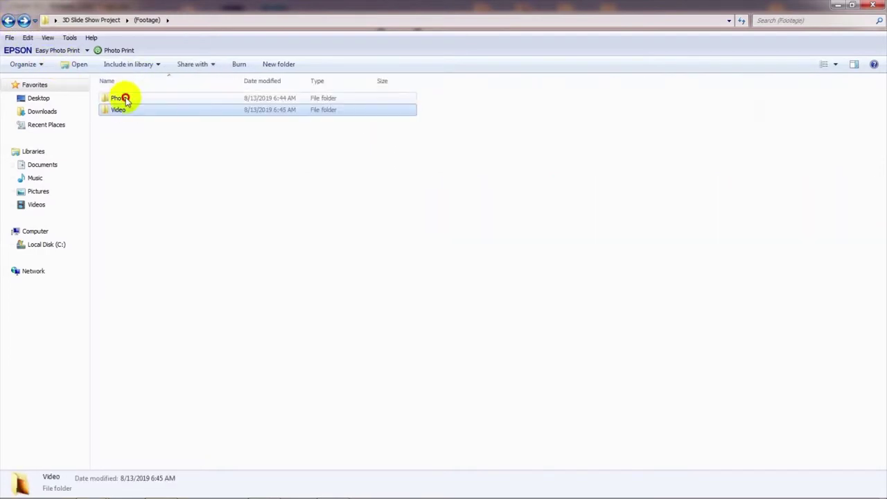
click(126, 100)
click(127, 112)
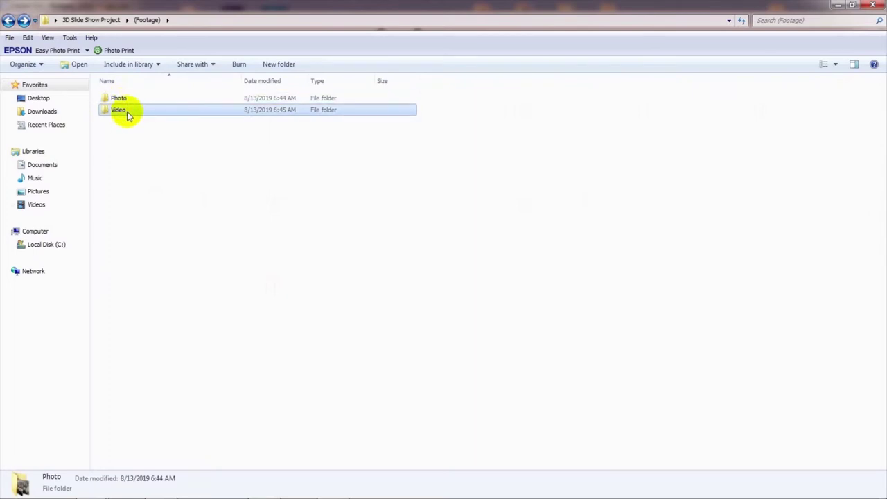
click(8, 20)
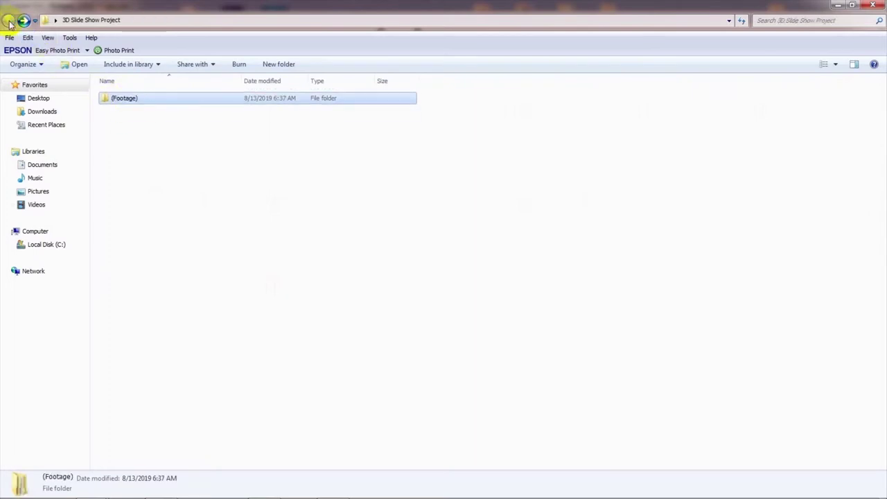
click(134, 102)
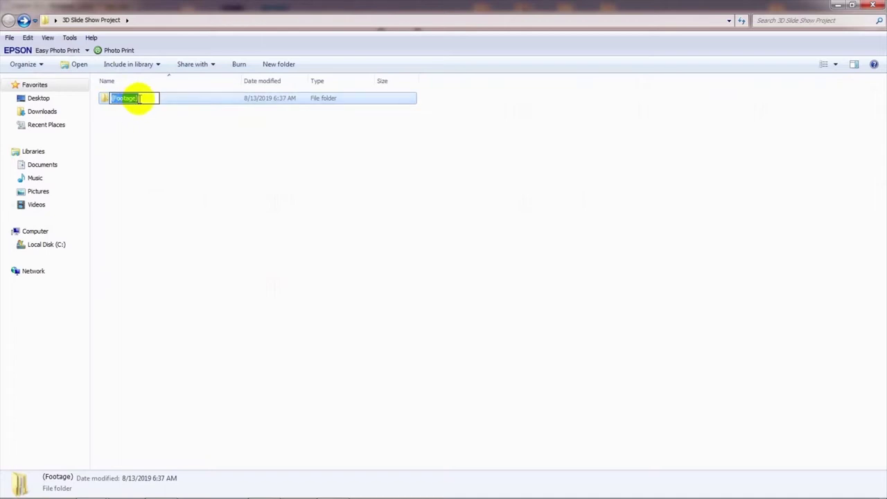
click(141, 100)
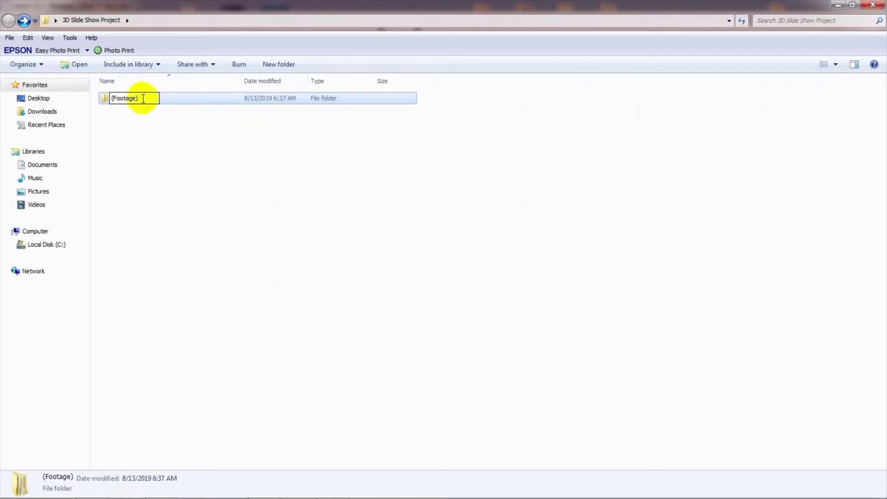
click(145, 137)
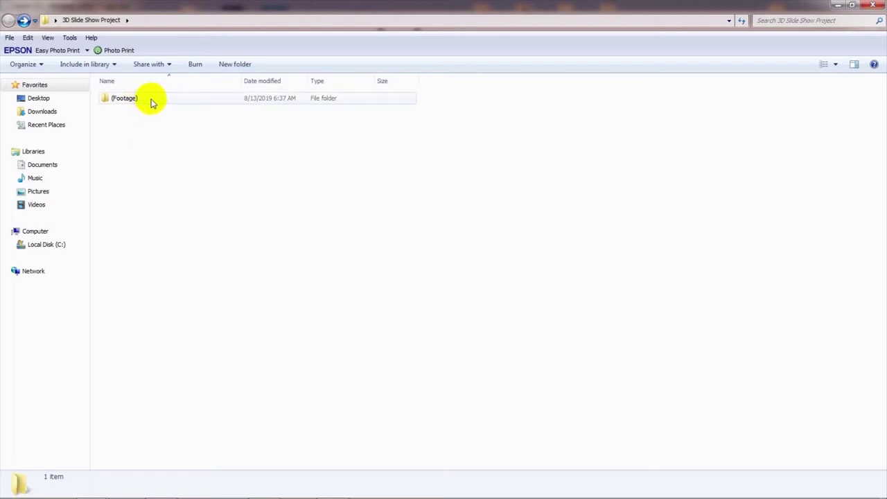
Check the clip in the (Footage) Video subfolder again and return to the project folder
double_click(149, 100)
double_click(118, 109)
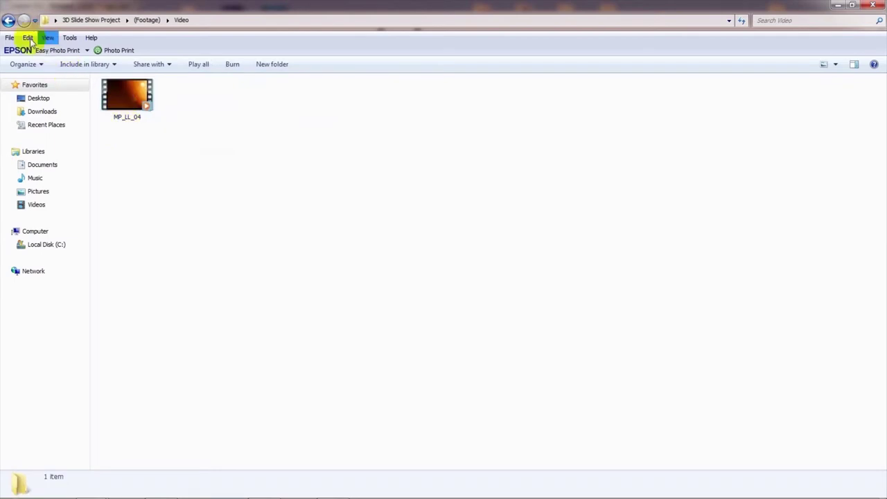
click(9, 22)
click(9, 21)
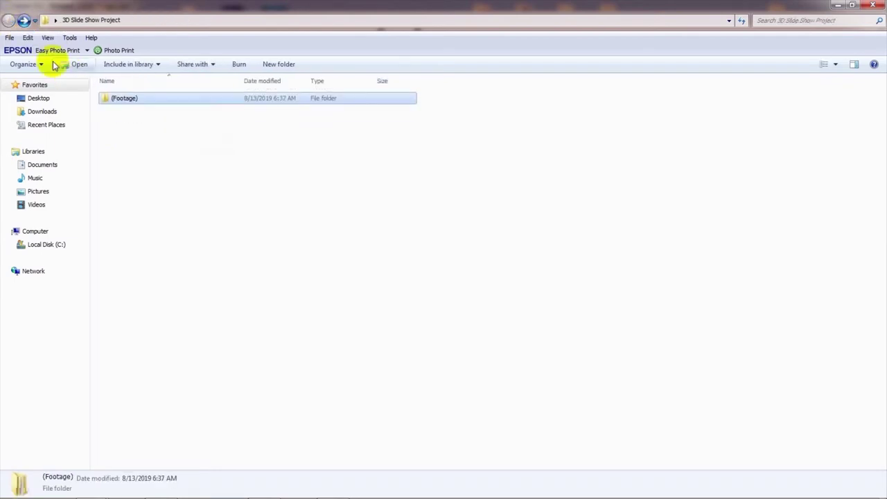
click(134, 122)
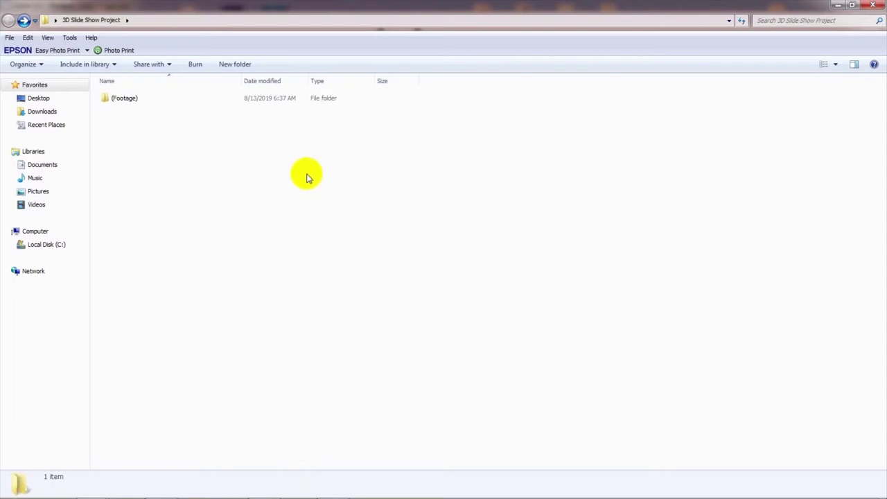
Review how (Footage) is organised into Photo and Video subfolders and return to the 3D Slide Show Project folder
click(150, 104)
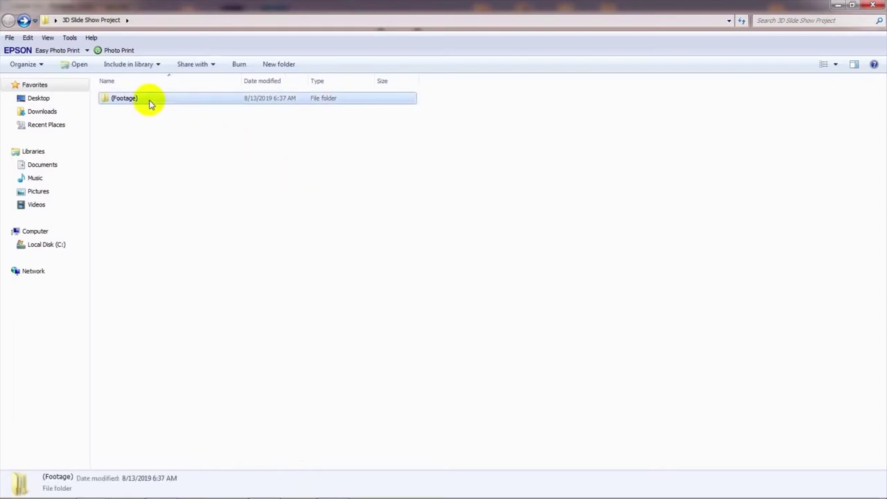
click(162, 111)
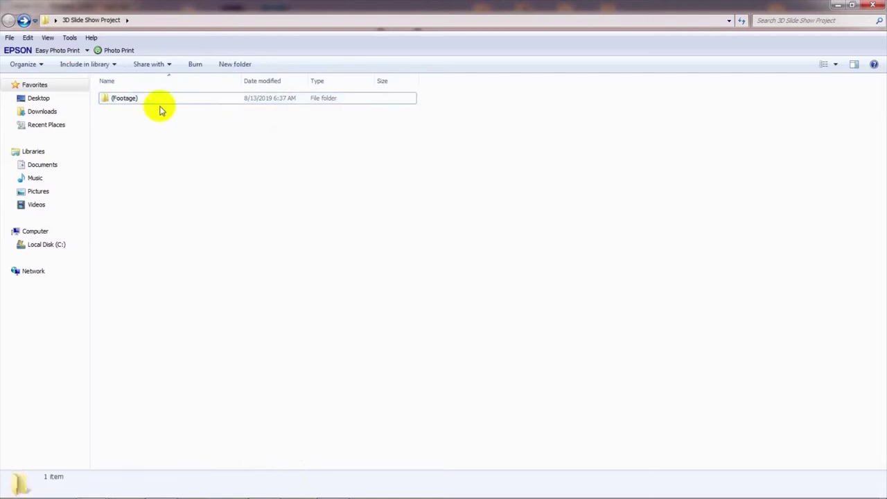
double_click(163, 99)
click(134, 97)
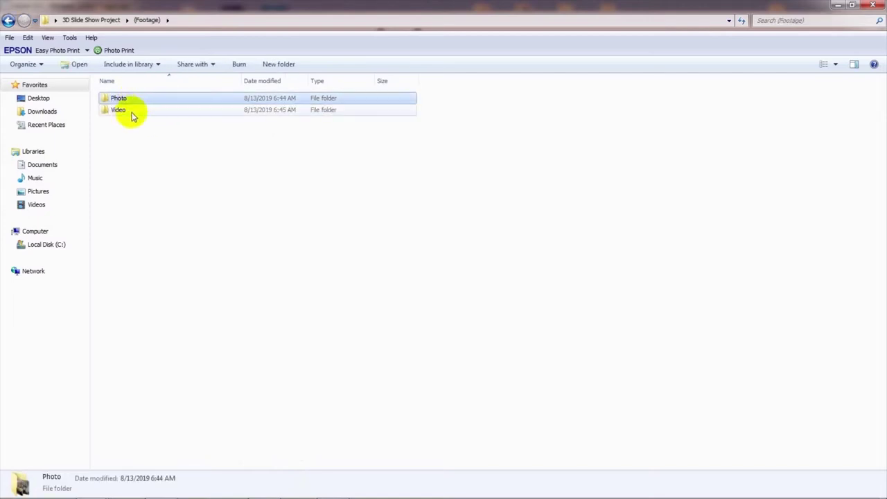
click(133, 112)
click(134, 100)
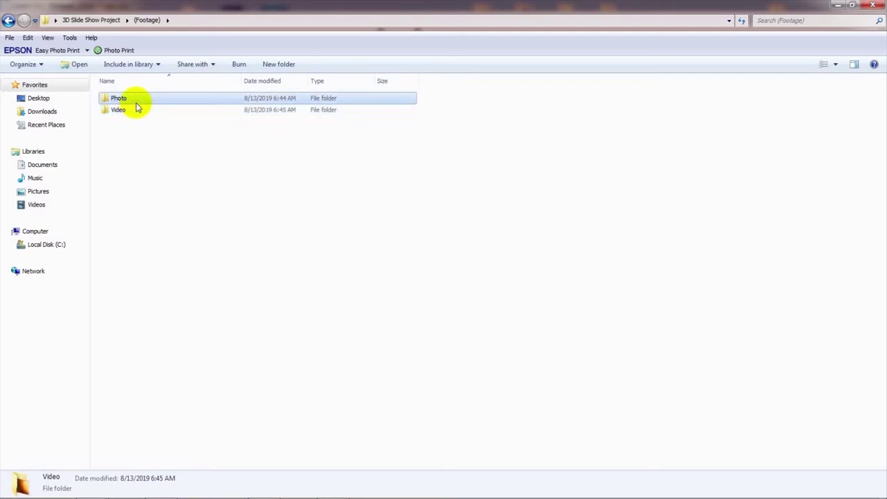
click(7, 20)
click(168, 171)
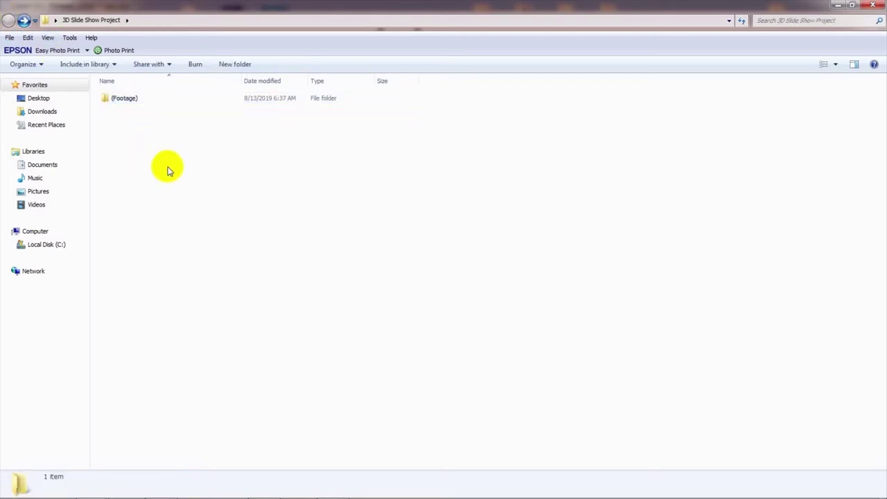
Switch to the Lesson 3-1 notes in Notepad and review the Photo Slide Show 3D Animation title
click(333, 487)
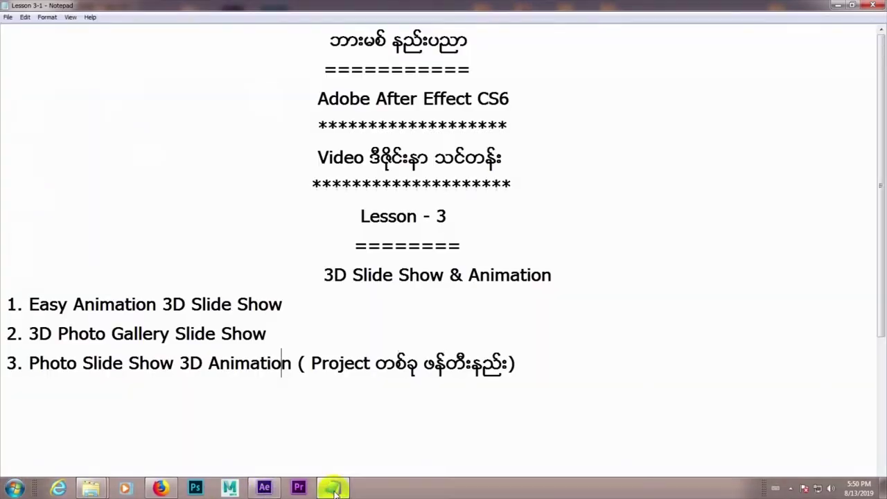
drag(28, 374, 293, 368)
click(284, 393)
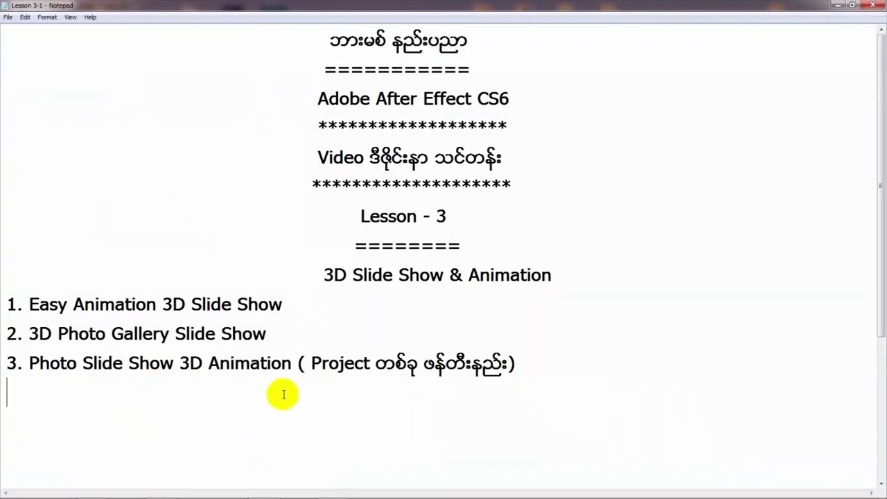
Switch to After Effects and start a new composition named "Maine Photo Slide Show Animation"
mouse_move(267, 489)
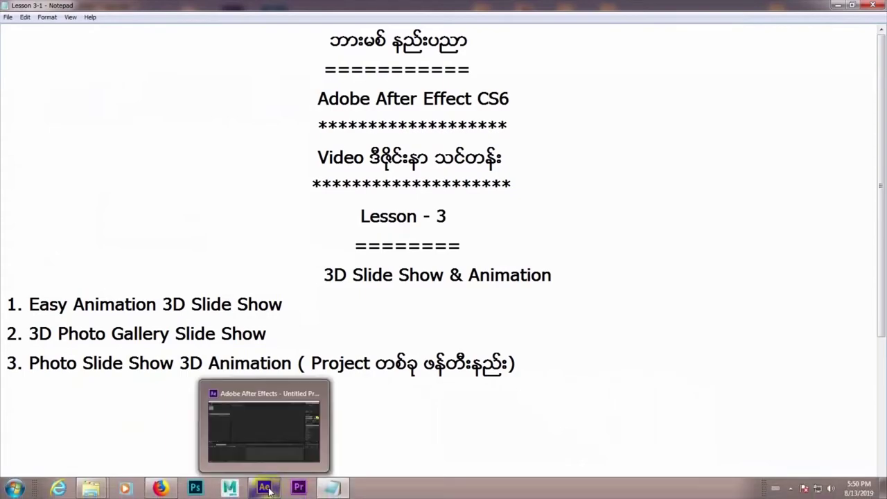
click(267, 490)
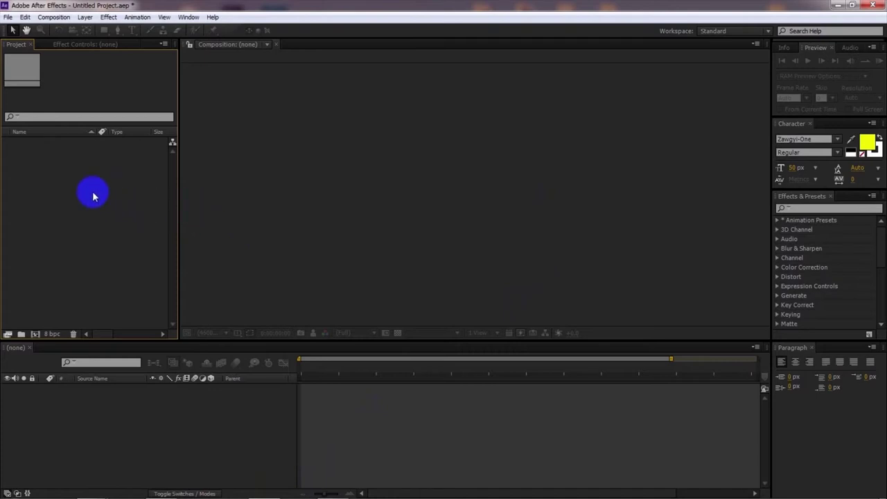
click(48, 18)
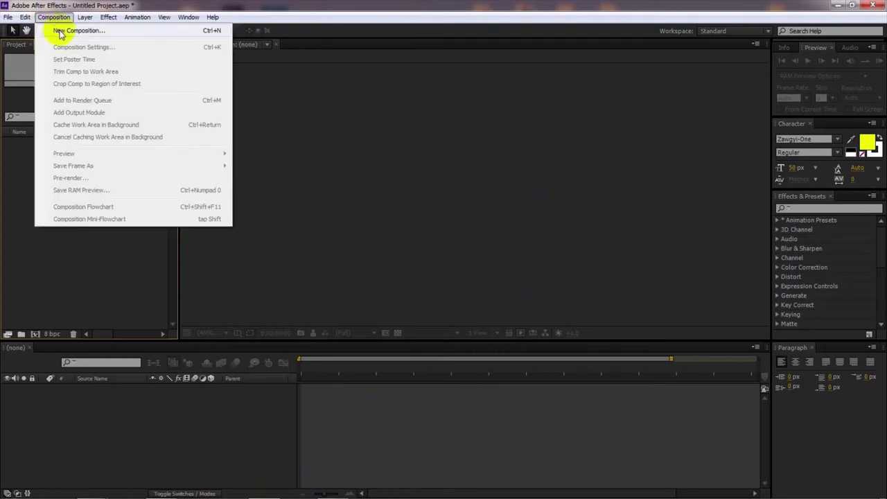
click(60, 30)
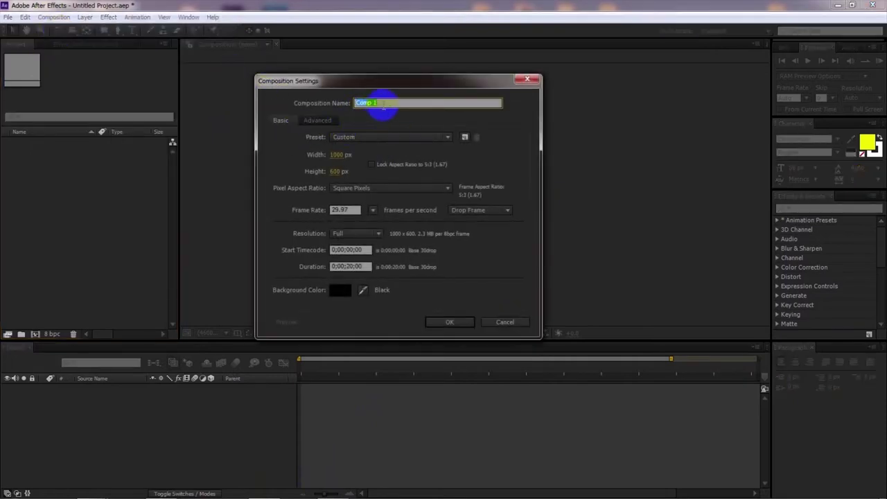
text(Main)
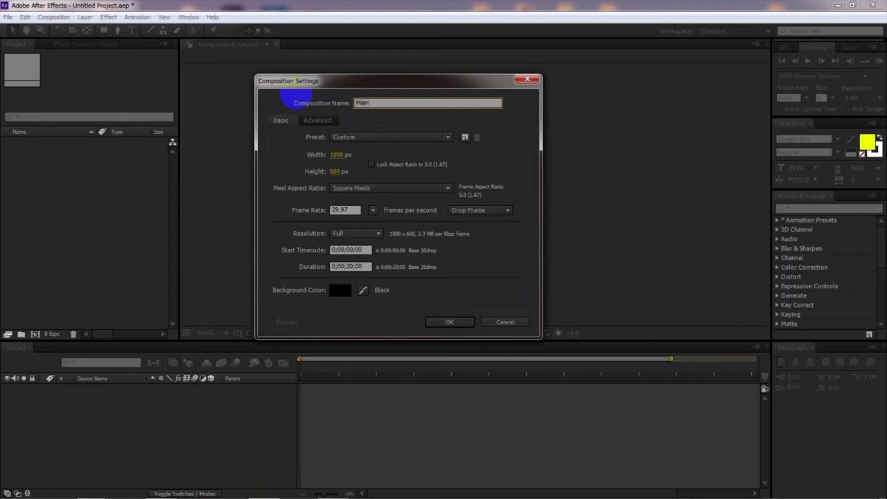
text(e Photo Slide Sohow Animation)
drag(455, 102, 308, 104)
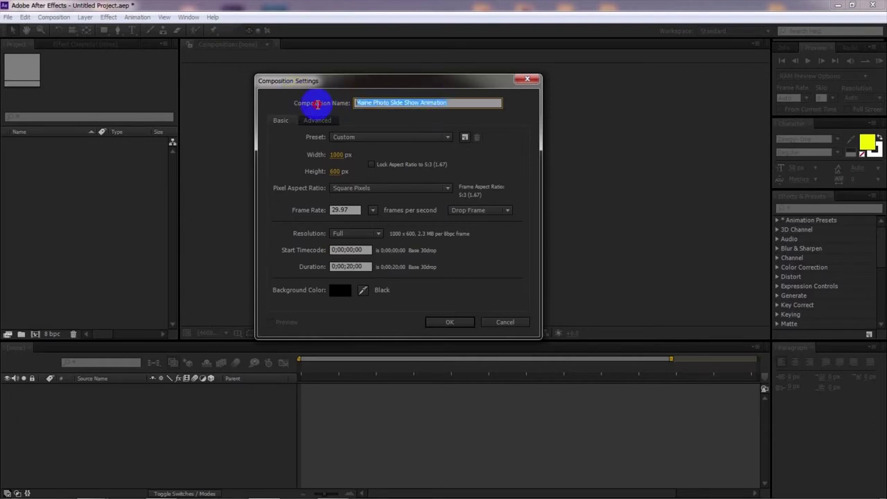
click(478, 116)
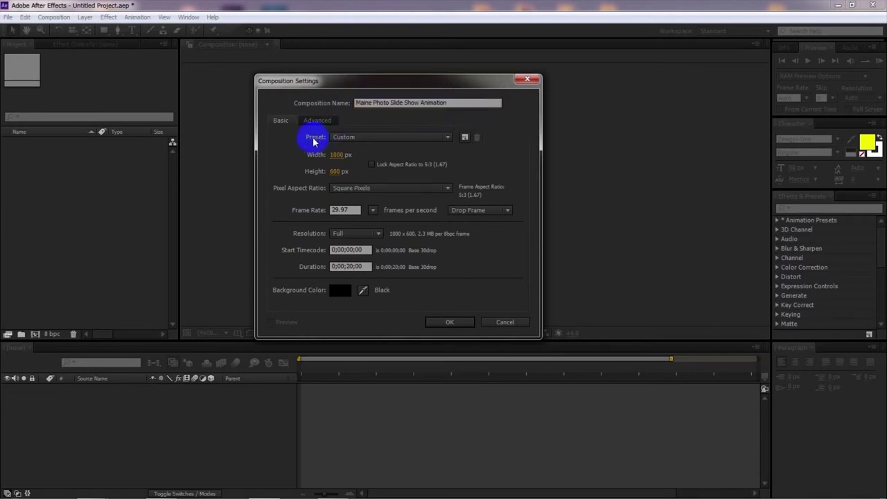
Apply the HDTV 1080 29.97 preset and set the composition's duration to 0;01;30;00
click(345, 141)
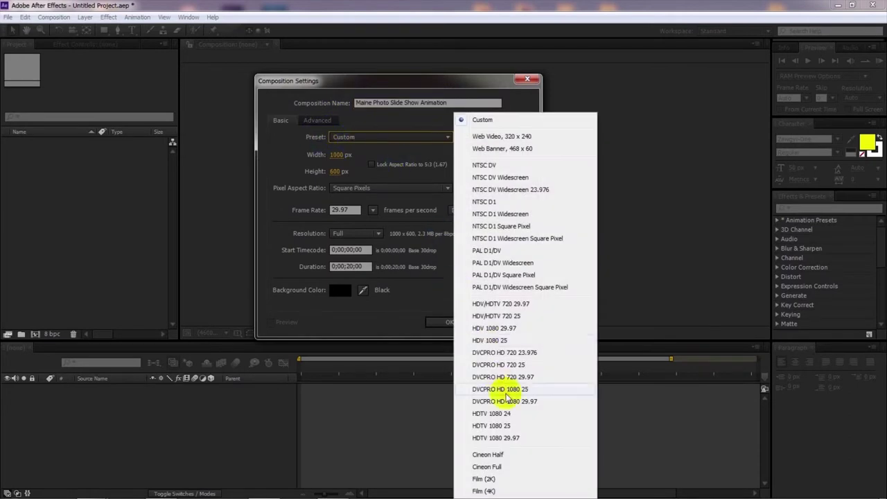
click(515, 440)
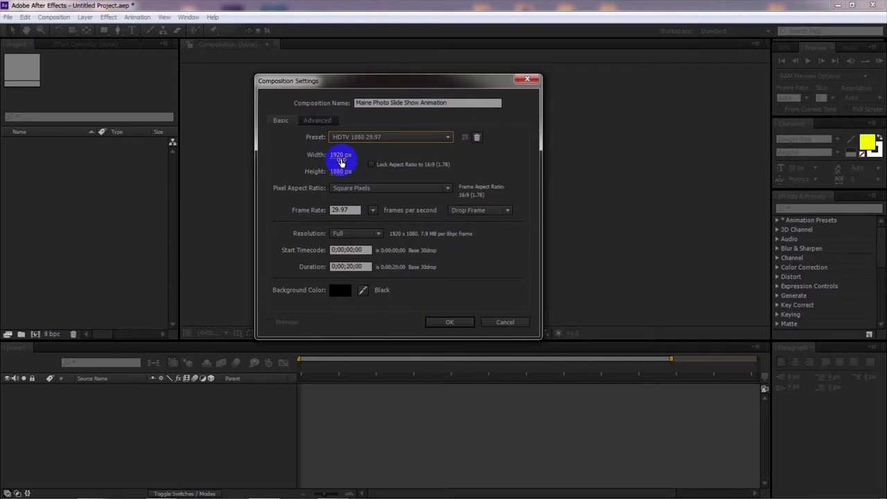
click(346, 268)
double_click(353, 267)
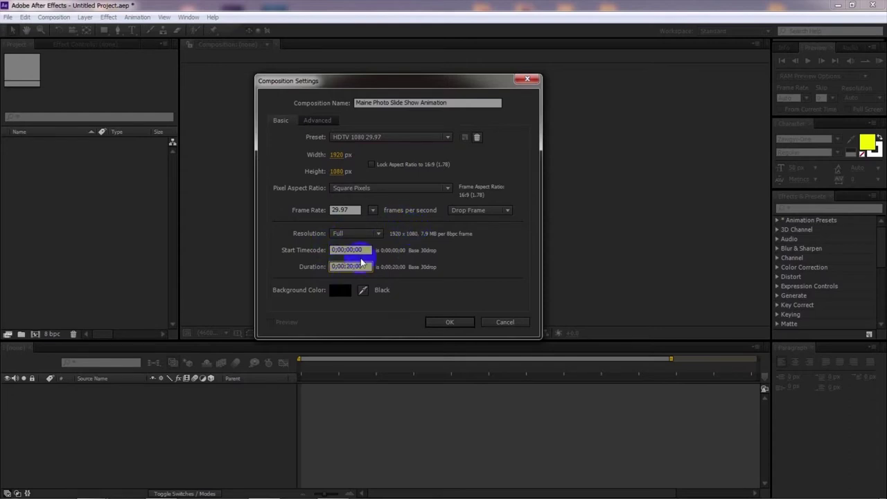
text(12000)
click(349, 267)
key(BackSpace)
text(3)
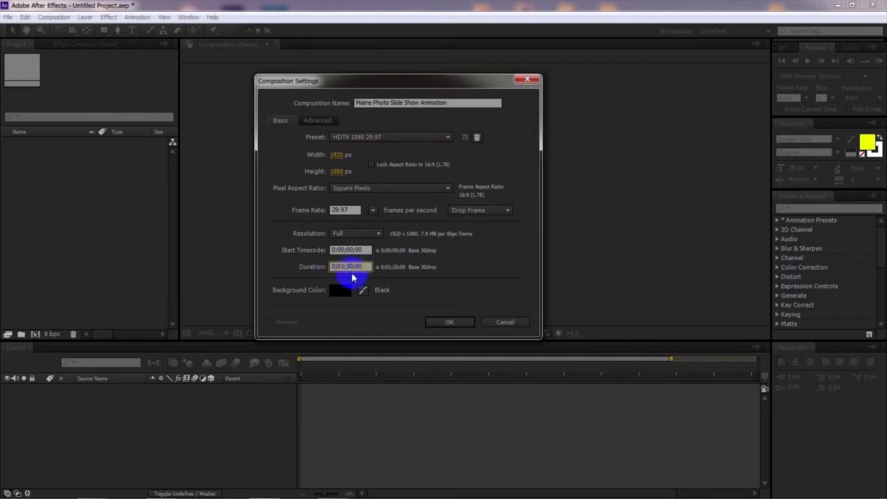
Keep the background color black and create the composition with the chosen settings
click(341, 290)
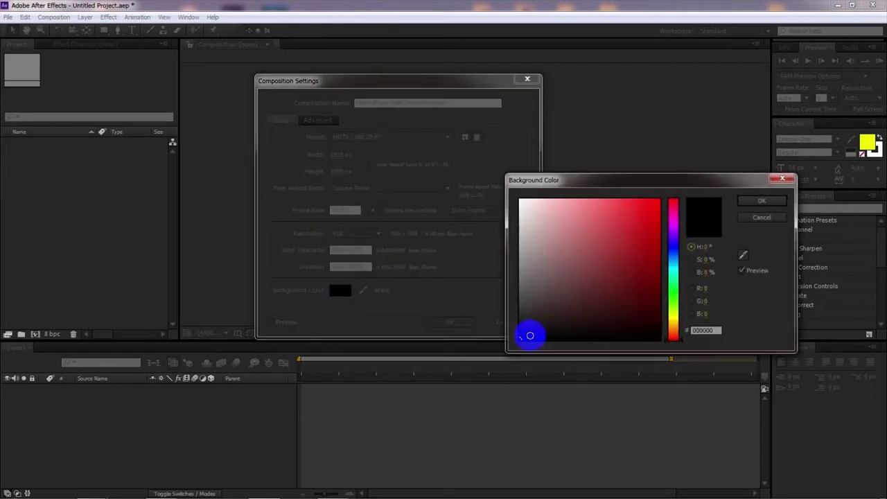
click(743, 201)
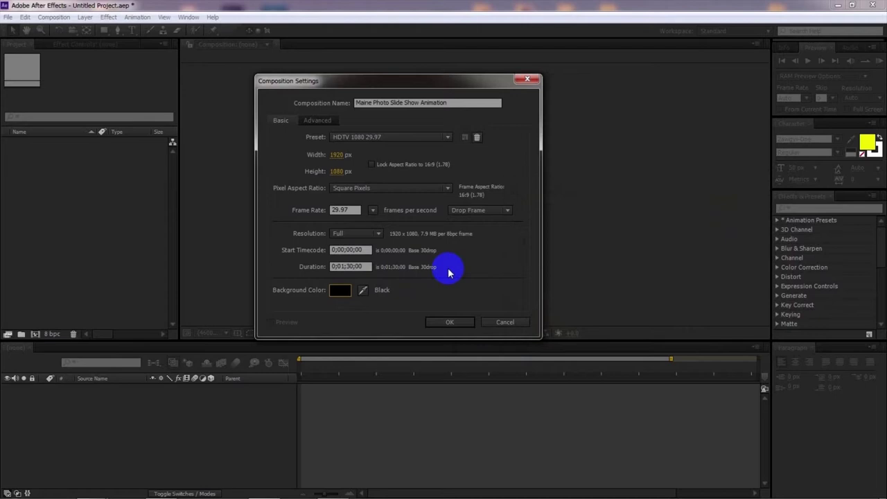
click(350, 267)
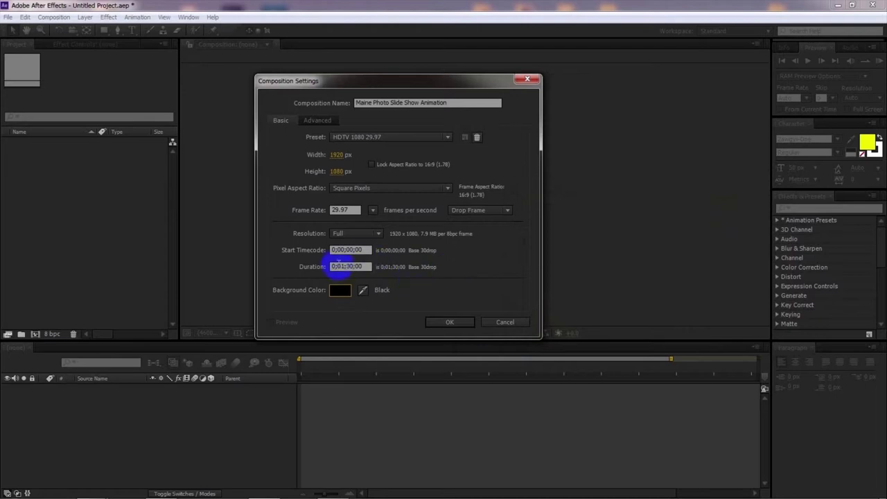
click(353, 268)
click(448, 322)
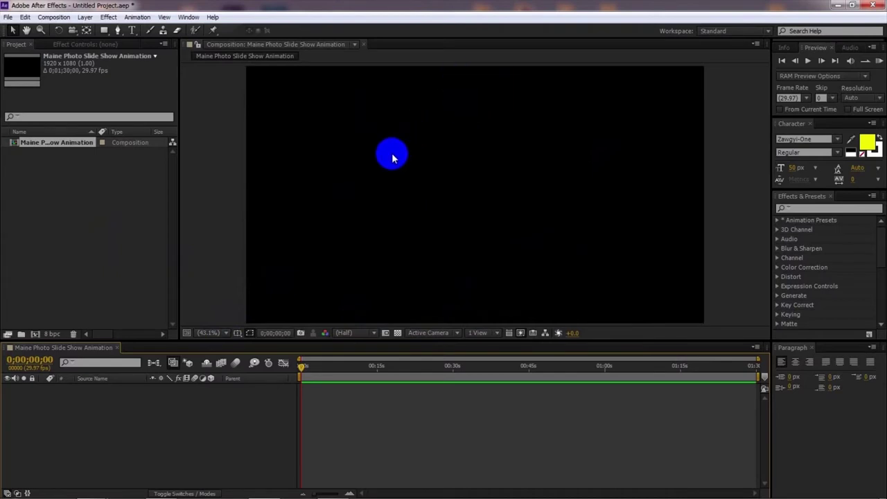
Start a new solid layer in the composition and name it Background
right_click(89, 408)
mouse_move(149, 286)
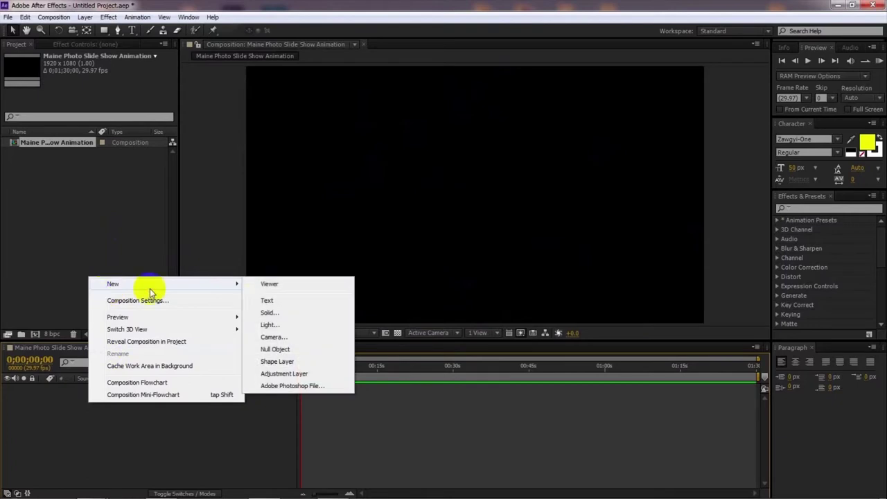
click(269, 316)
click(447, 156)
drag(447, 156, 294, 161)
text(B)
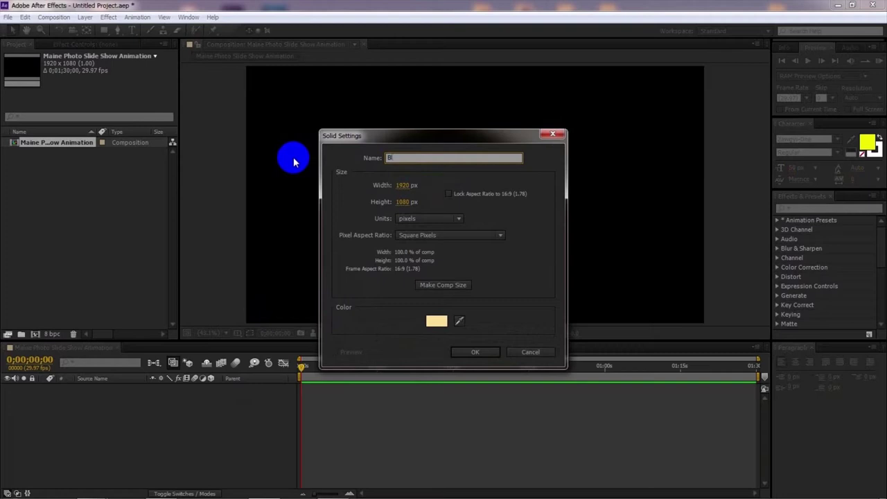
text(ackground)
double_click(433, 158)
Give the Background solid a bright cyan color and create the layer
click(437, 321)
drag(678, 277, 680, 269)
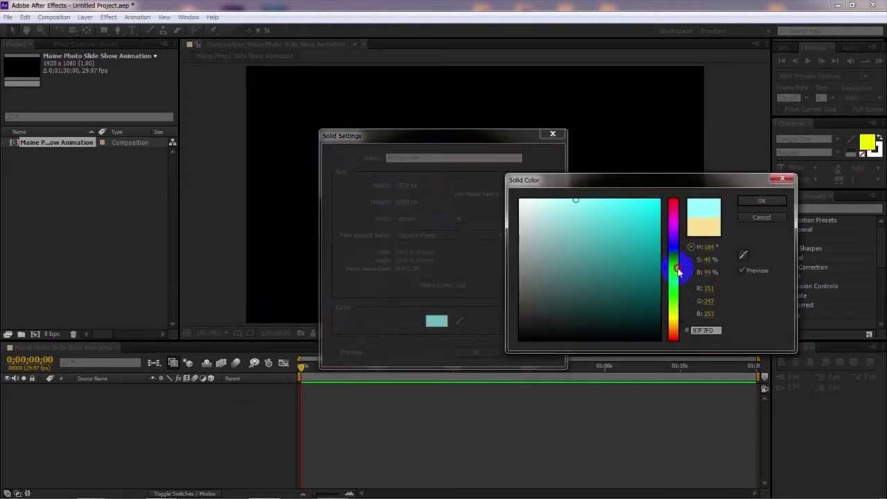
drag(644, 214, 623, 192)
click(759, 201)
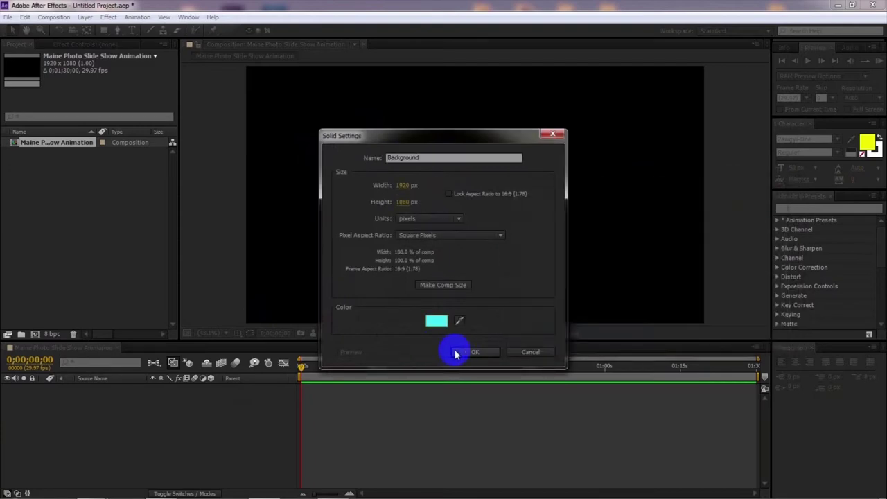
click(466, 352)
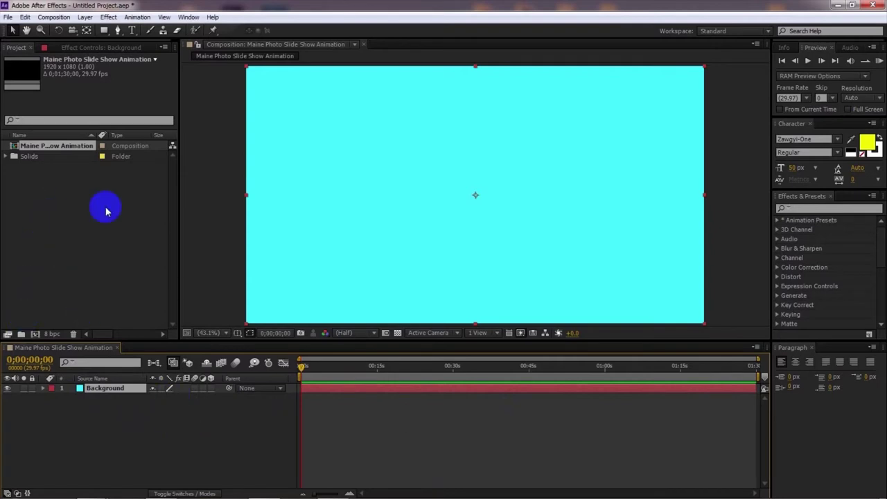
Import all the JPEG pictures from the Photo subfolder into the project as footage
click(311, 260)
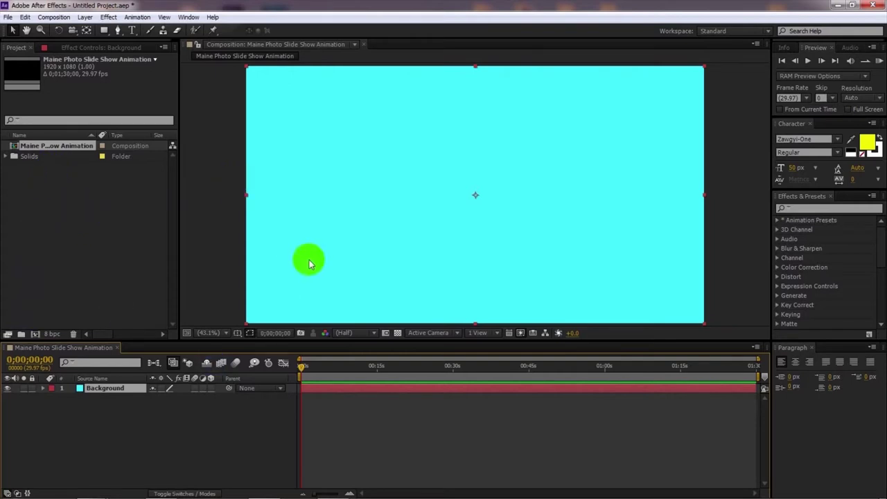
double_click(57, 205)
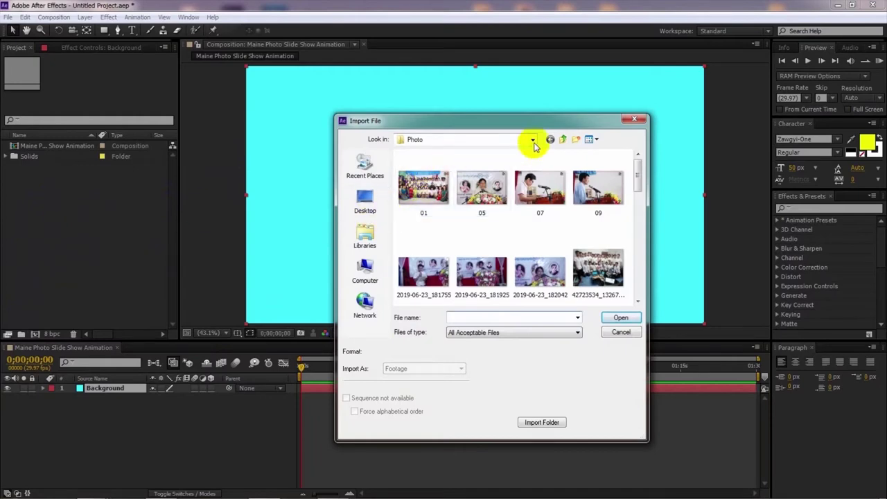
click(561, 140)
click(562, 139)
double_click(422, 168)
double_click(430, 173)
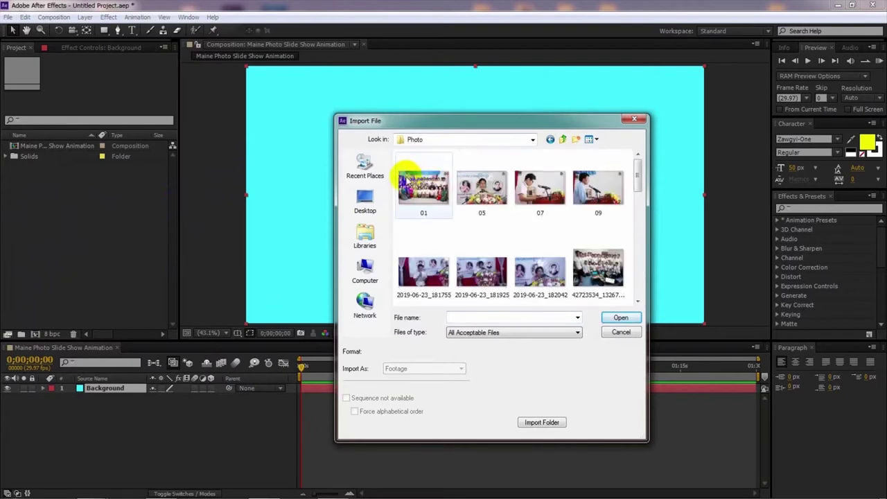
click(407, 180)
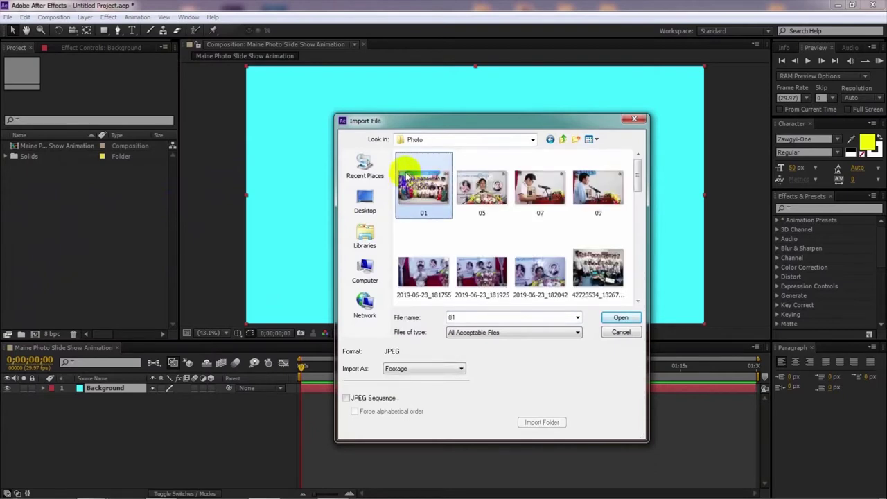
key(ctrl+a)
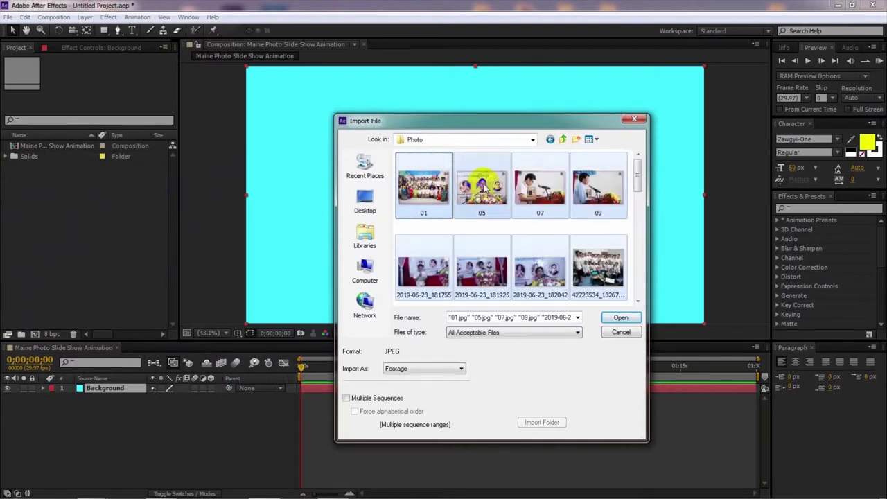
click(619, 319)
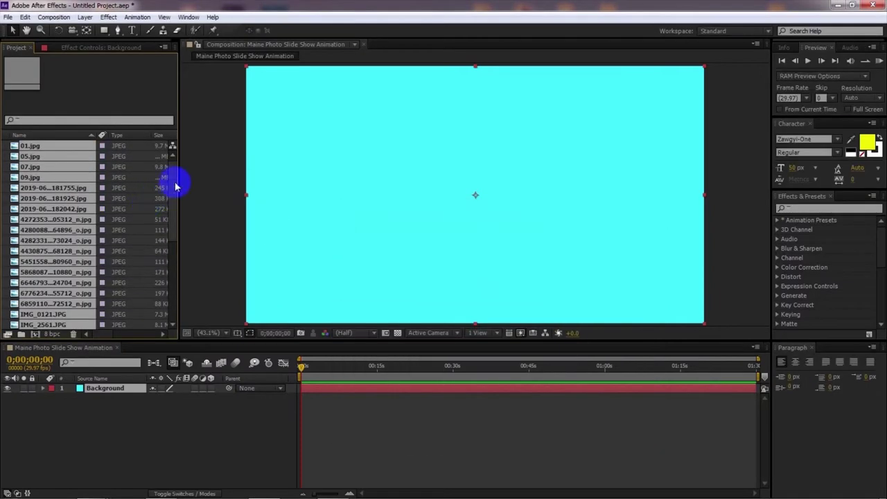
Create a new project folder named (Footage) for the imported photos
scroll(166, 229, down, 5)
scroll(165, 208, up, 5)
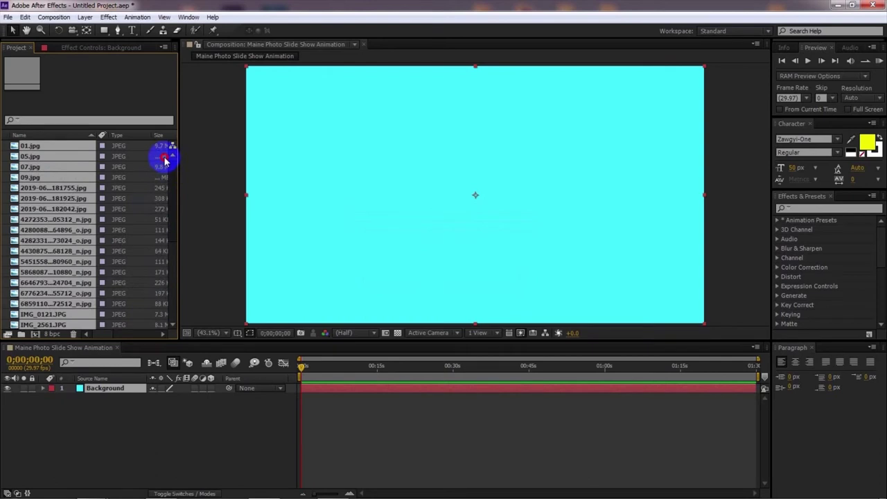
scroll(163, 229, down, 5)
scroll(165, 255, up, 1)
scroll(166, 208, up, 3)
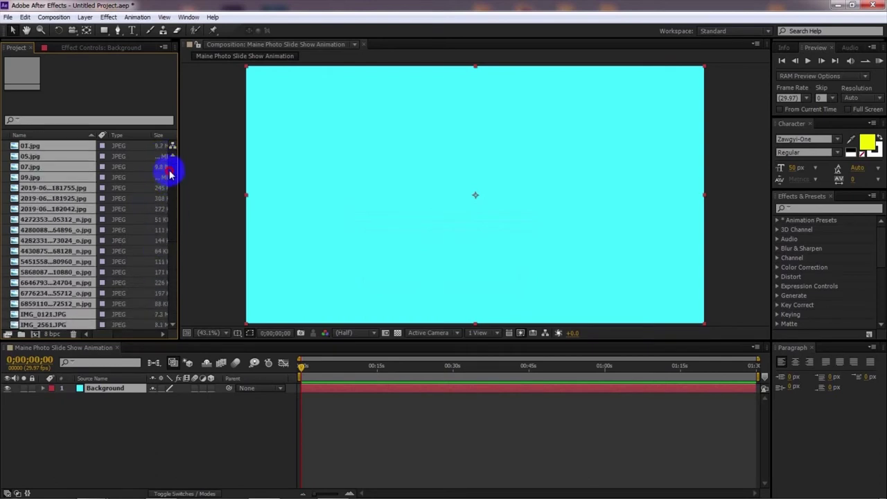
scroll(163, 207, down, 4)
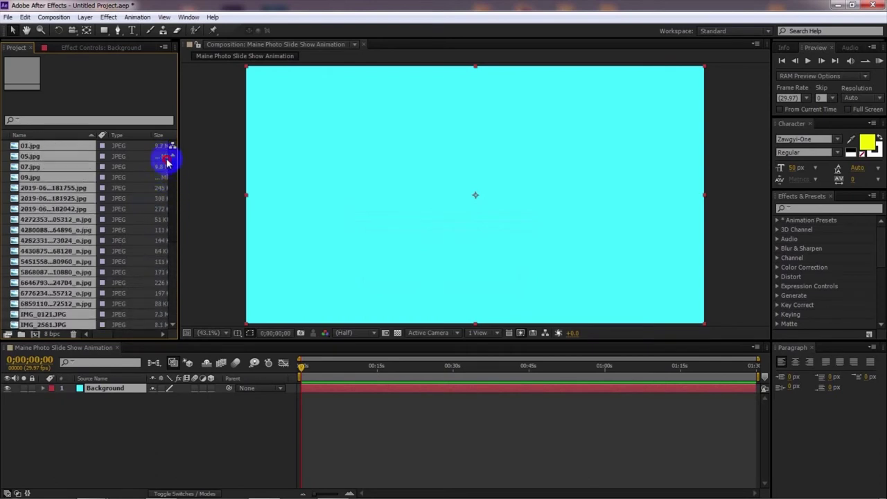
click(21, 335)
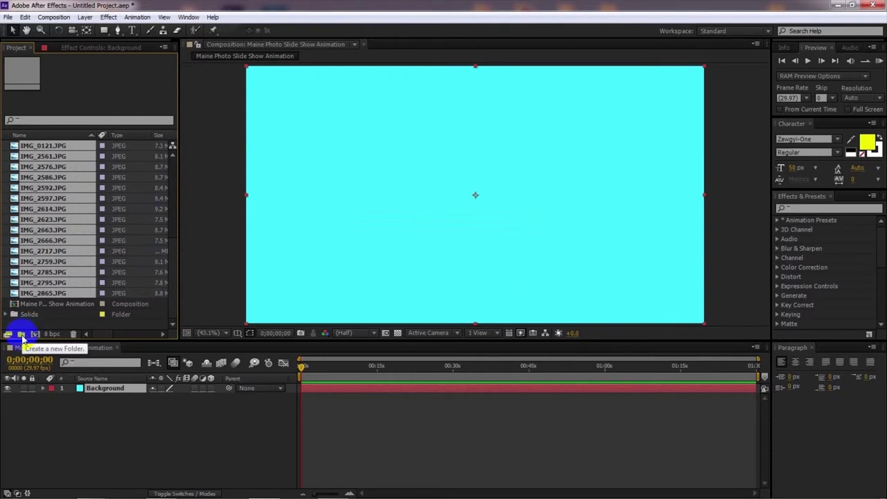
click(21, 335)
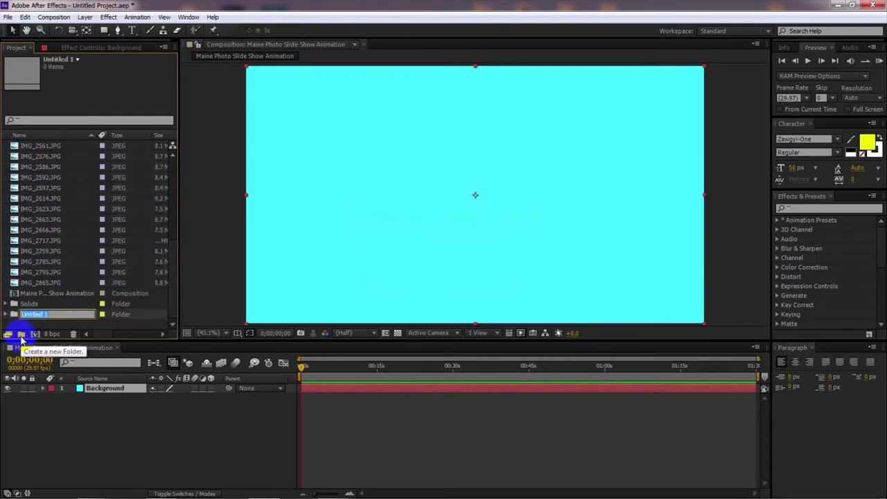
text(0)
text(oo)
text(tage)
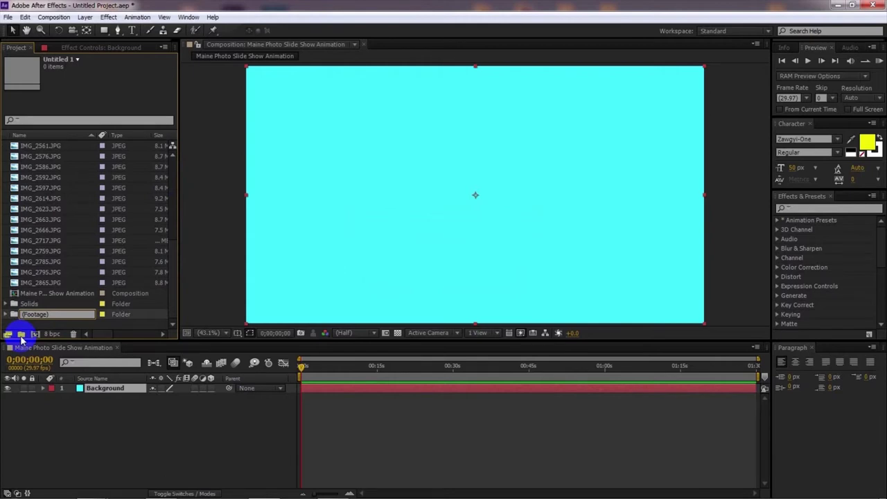
click(39, 312)
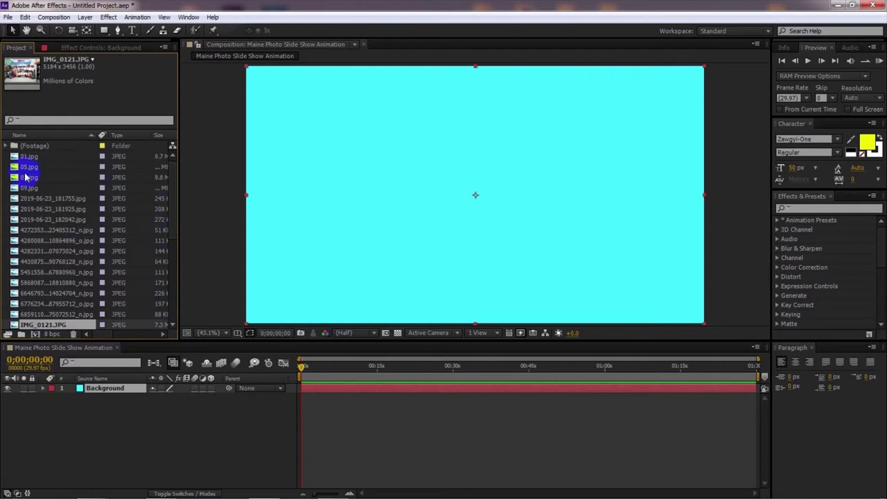
Move all the imported photos into the (Footage) folder, check its contents and leave it collapsed
drag(10, 153, 43, 323)
drag(29, 198, 42, 151)
click(8, 147)
click(8, 147)
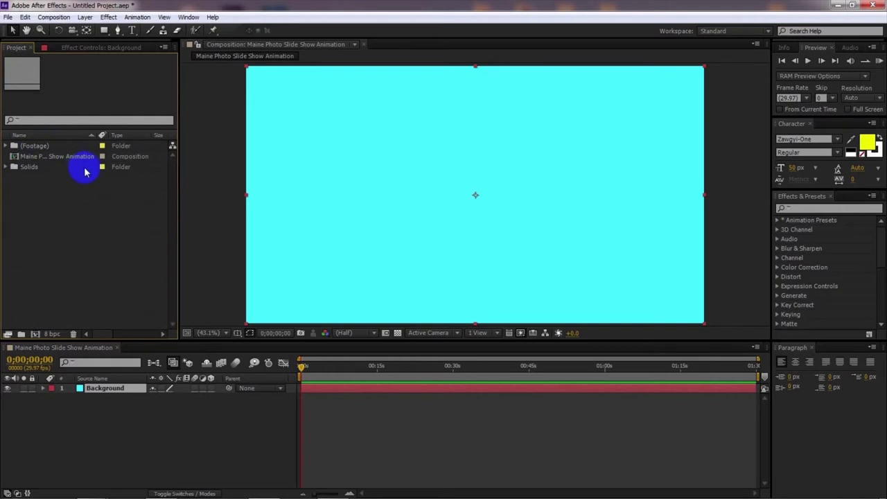
click(8, 147)
click(8, 147)
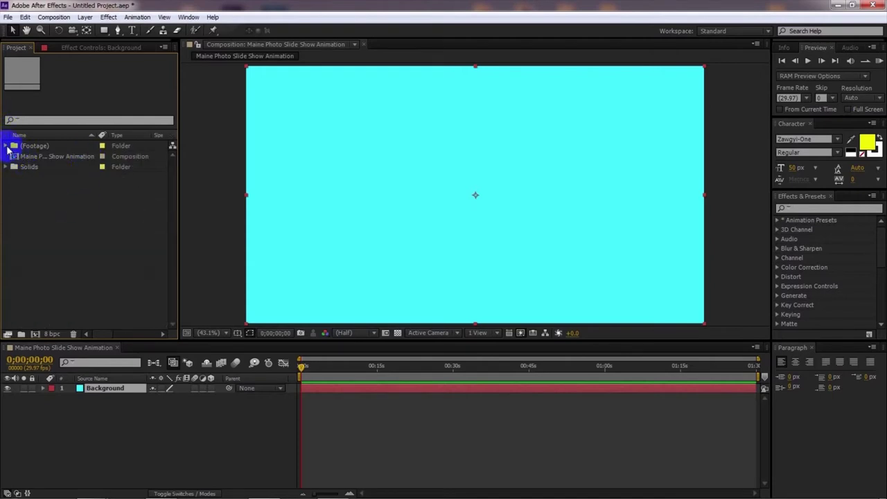
click(7, 147)
click(7, 147)
click(7, 147)
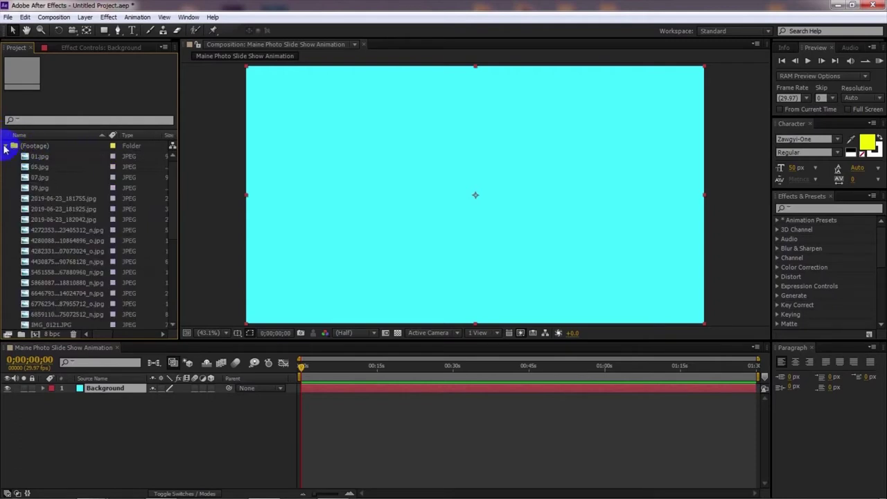
click(7, 147)
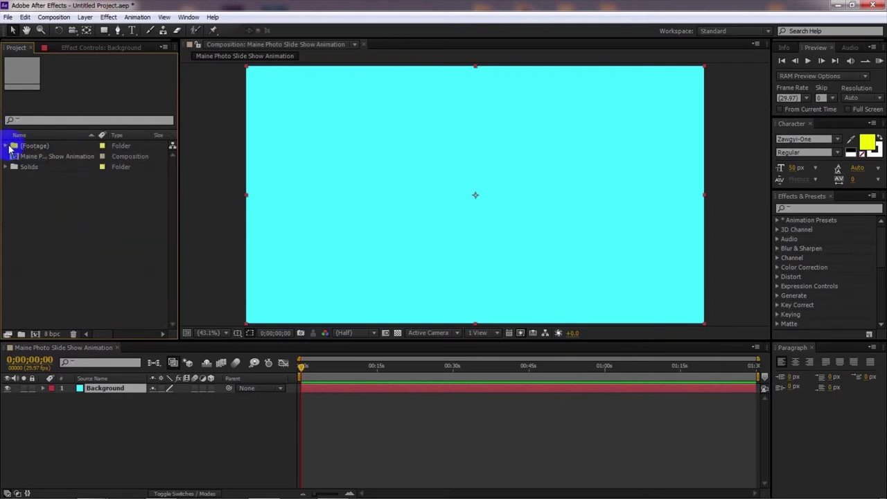
Create a project folder named Video and import the MP_LL_04.mov clip from the Video subfolder
click(21, 335)
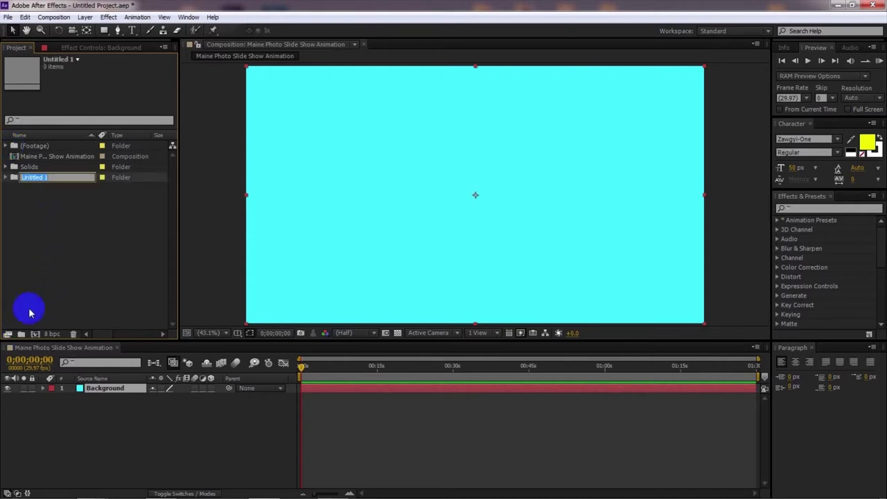
text(Video)
double_click(69, 225)
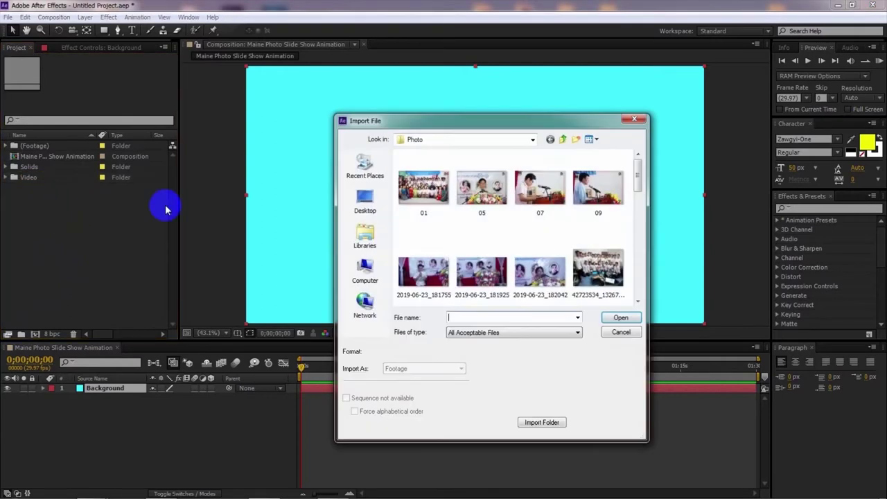
click(563, 140)
double_click(429, 183)
double_click(429, 183)
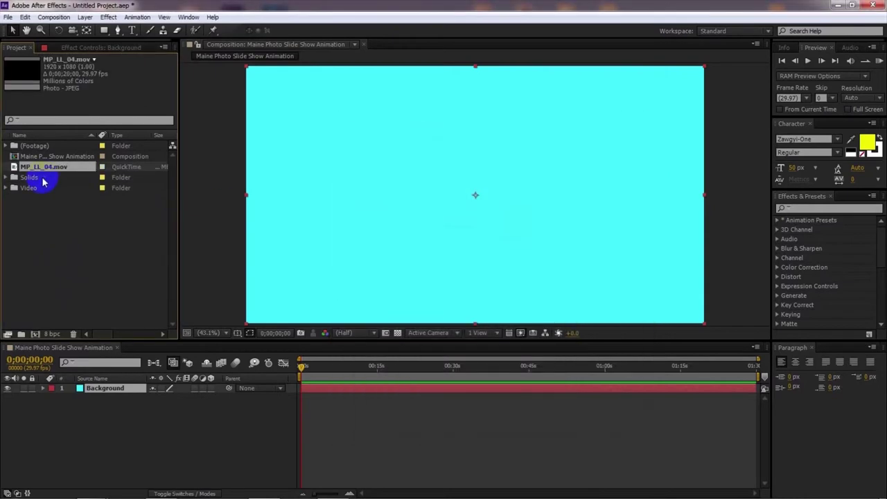
Move MP_LL_04.mov into the Video folder and place that folder inside (Footage)
drag(32, 172, 31, 190)
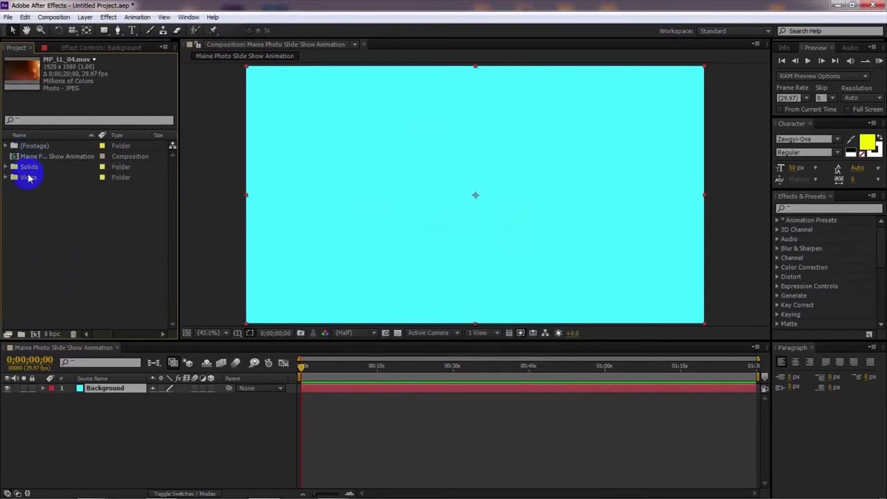
click(28, 179)
drag(28, 179, 36, 151)
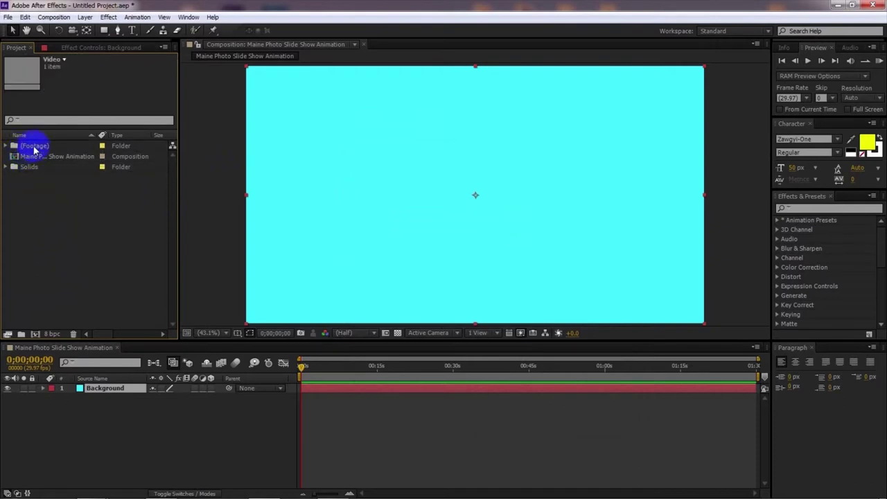
Check the photos and the Video subfolder inside the (Footage) folder, leaving the folder collapsed
click(7, 145)
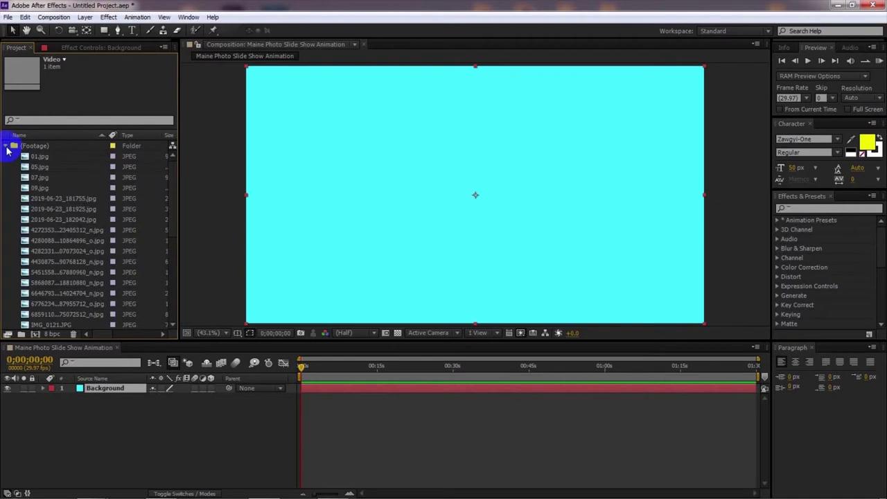
drag(174, 210, 154, 307)
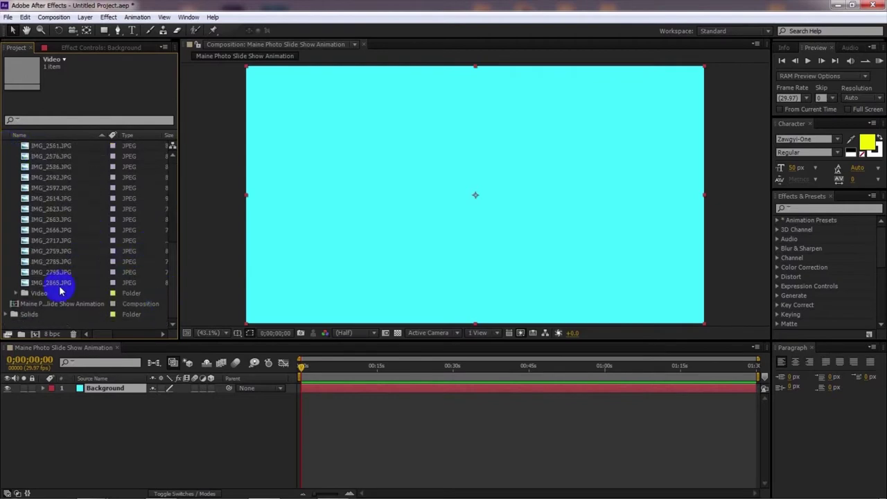
drag(172, 298, 158, 189)
click(8, 146)
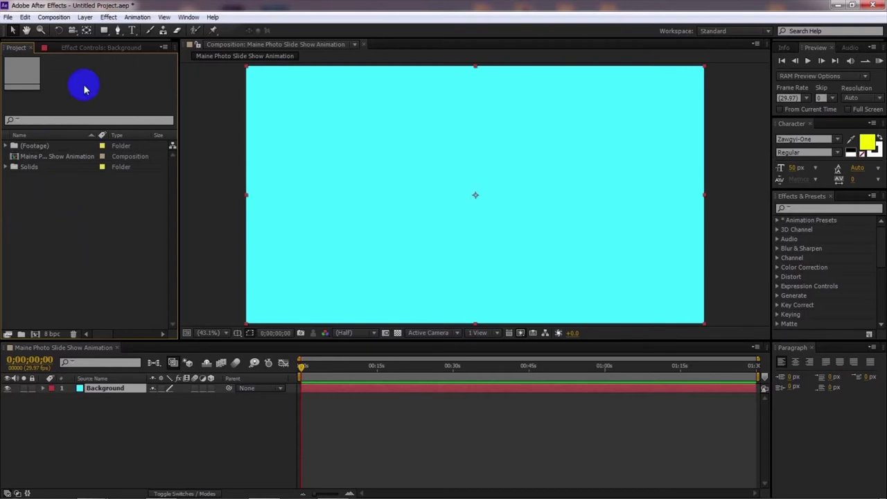
Create a new composition with a width of 1000 px and a height of 600 px
click(55, 17)
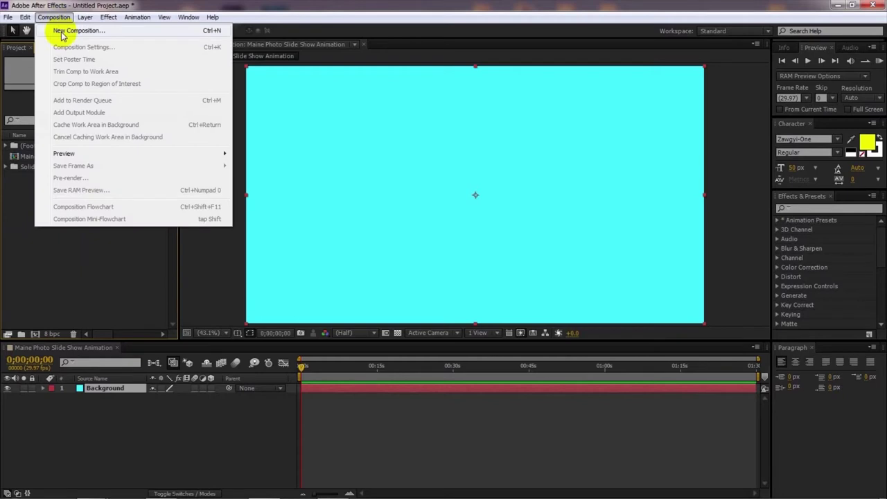
click(61, 31)
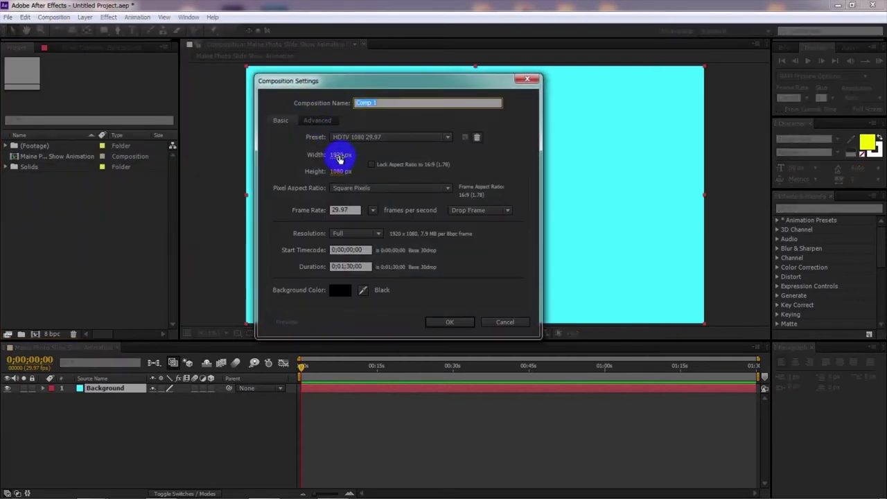
click(340, 156)
text(1000)
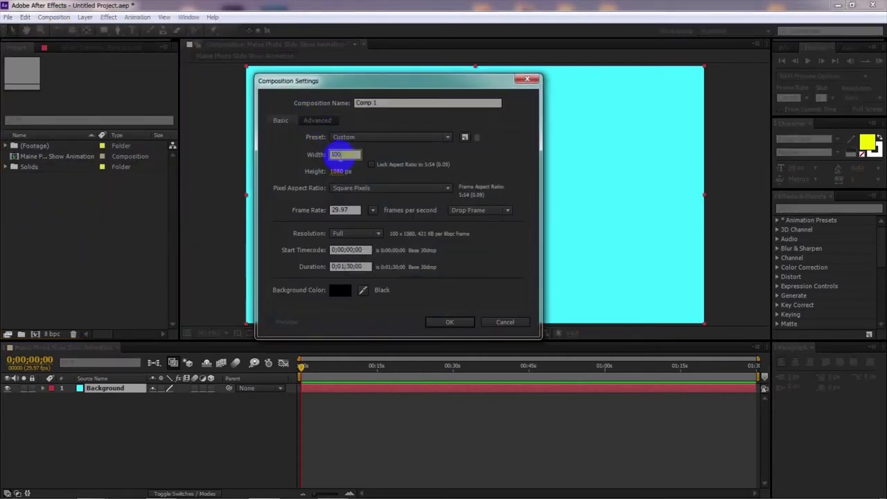
click(338, 172)
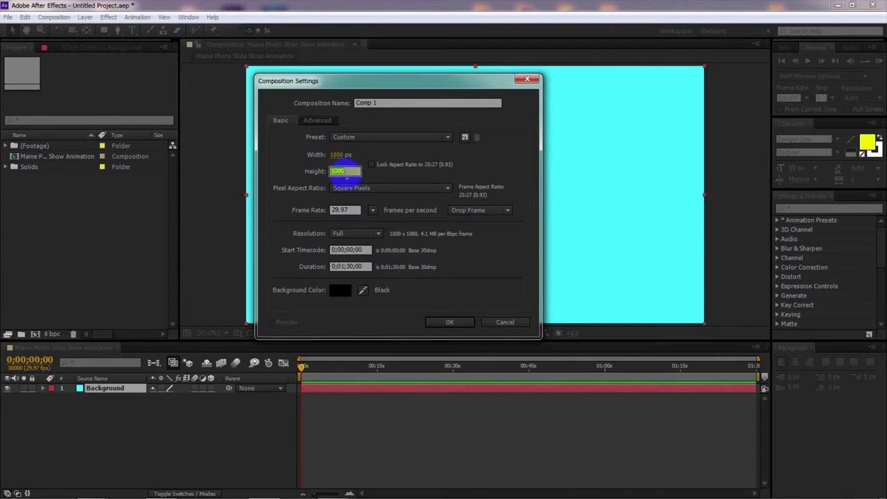
text(600)
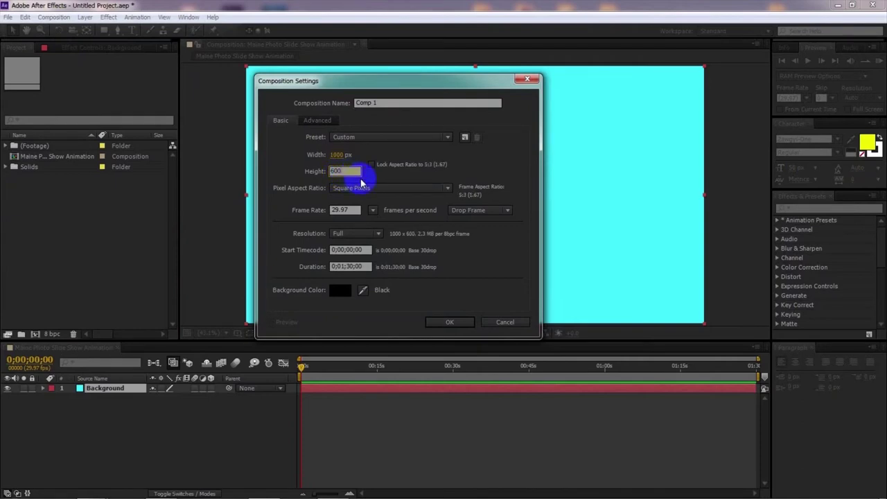
click(449, 323)
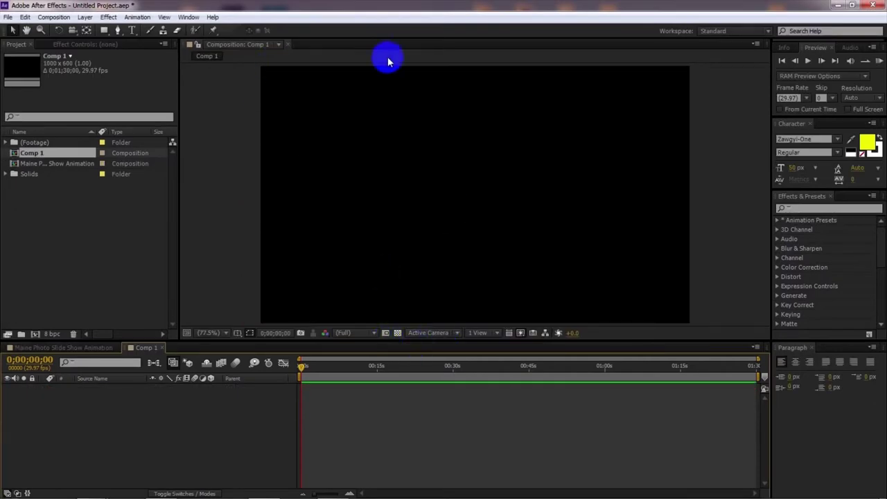
click(7, 142)
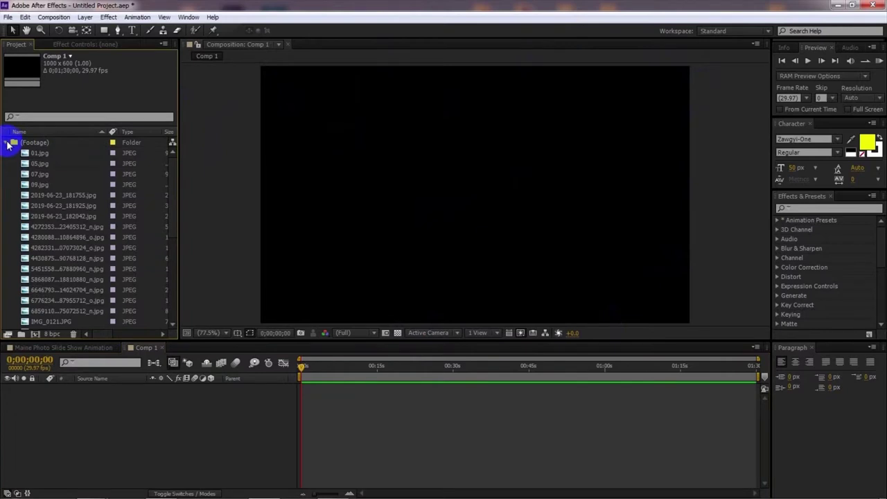
click(7, 143)
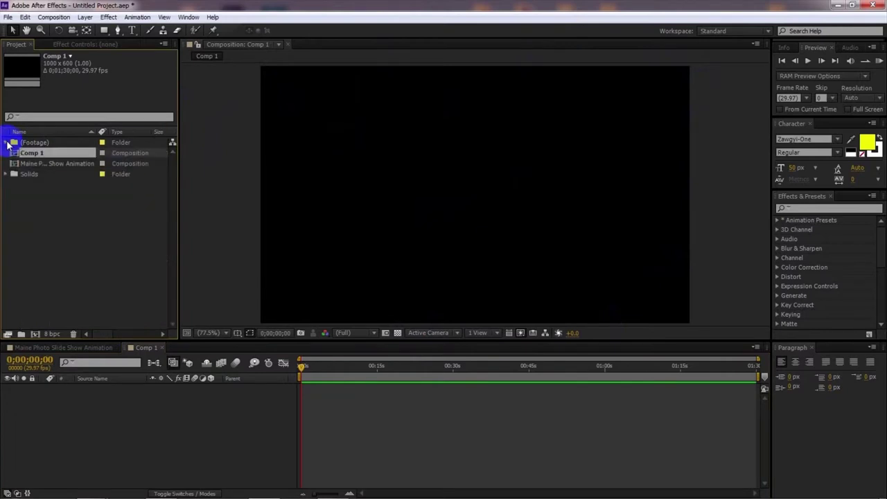
click(146, 353)
click(53, 17)
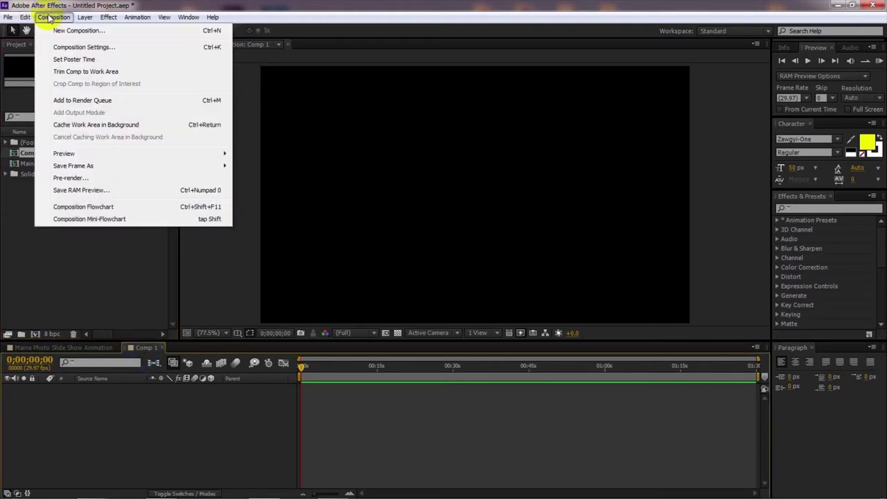
click(170, 416)
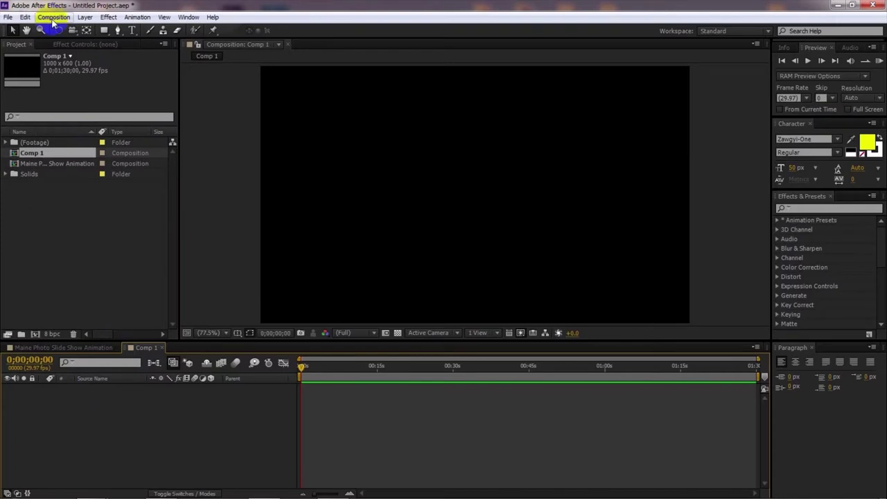
click(45, 347)
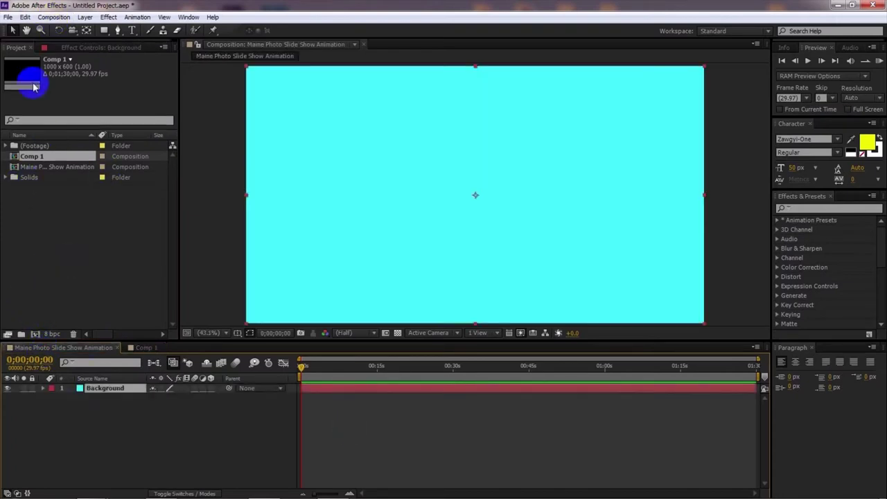
click(52, 18)
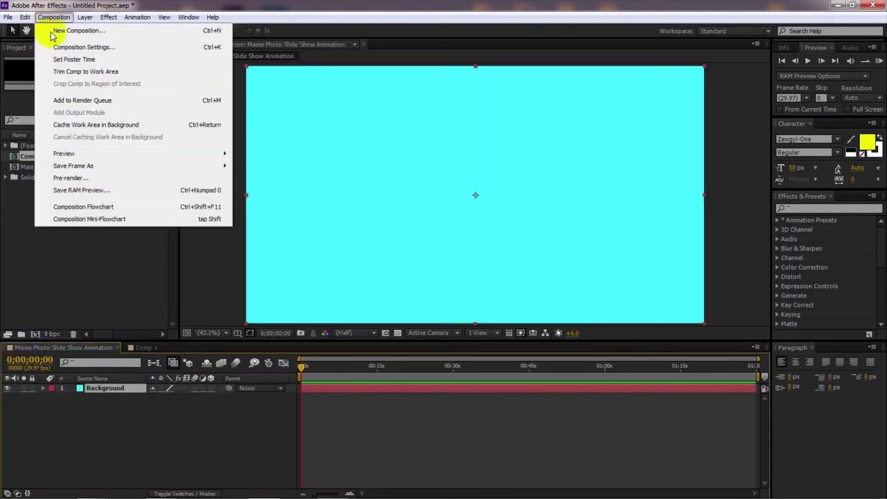
Rename the Comp 1 composition as Photo 001 in its composition settings
click(144, 348)
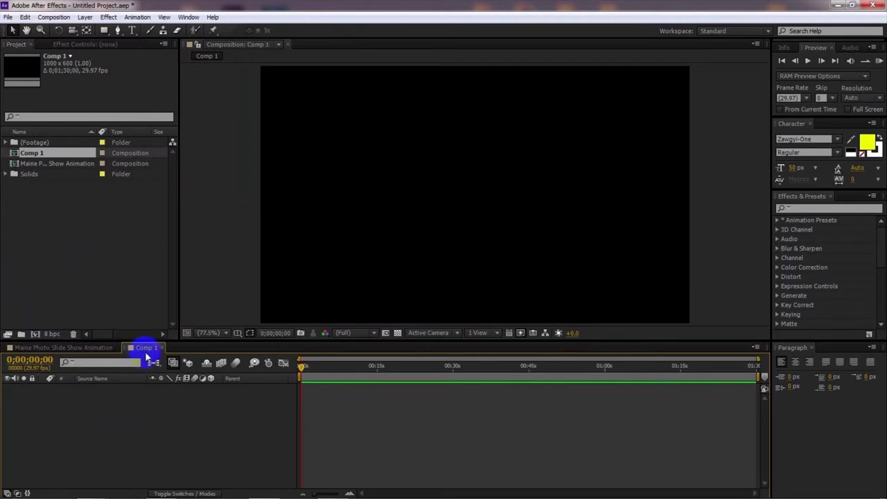
click(42, 20)
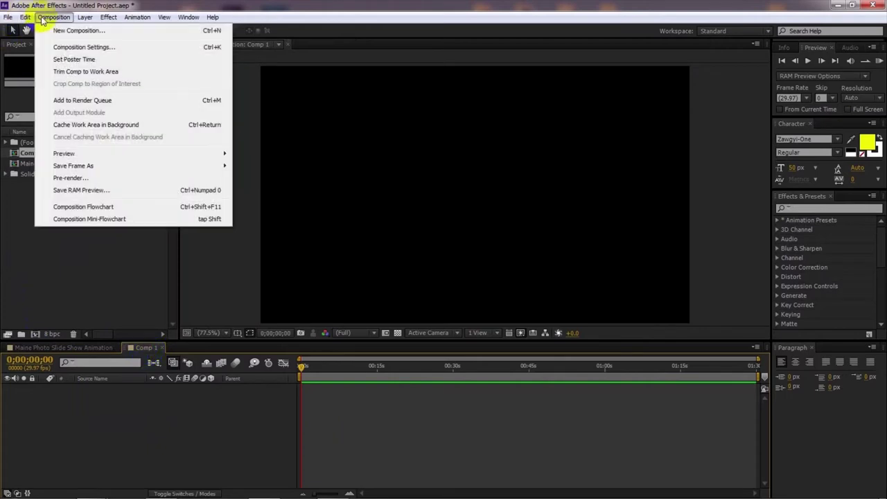
click(90, 152)
click(54, 18)
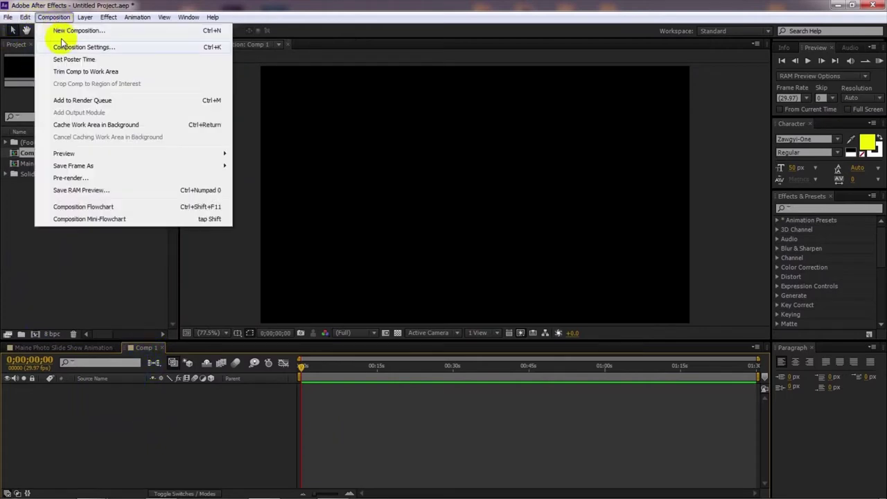
click(69, 47)
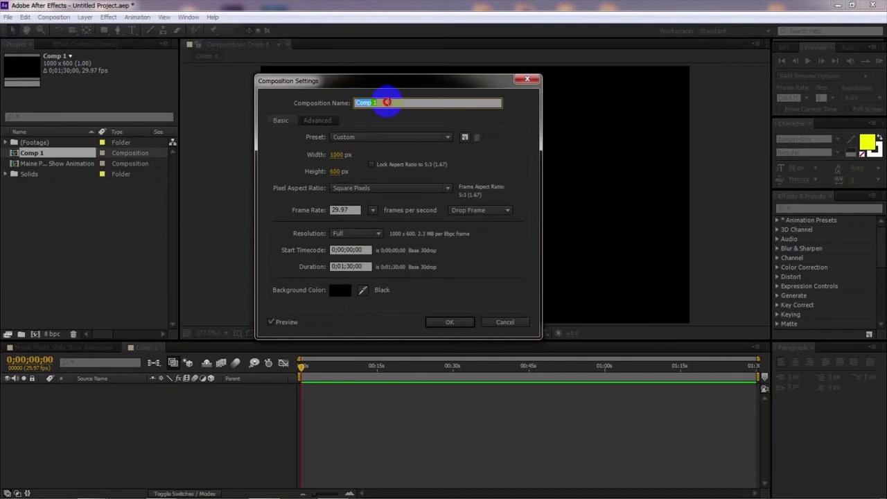
text(Photo 001)
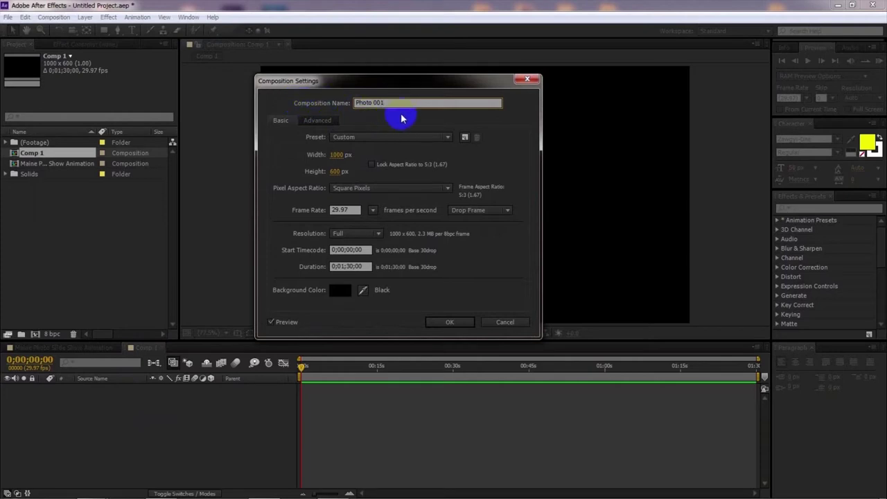
click(449, 322)
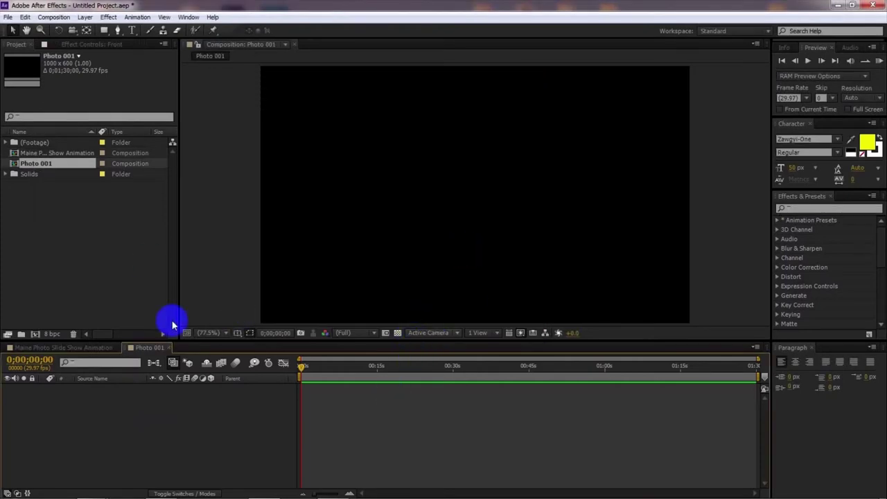
Compare the main slide show composition with the Photo 001 composition, ending in the Photo 001 timeline
click(55, 154)
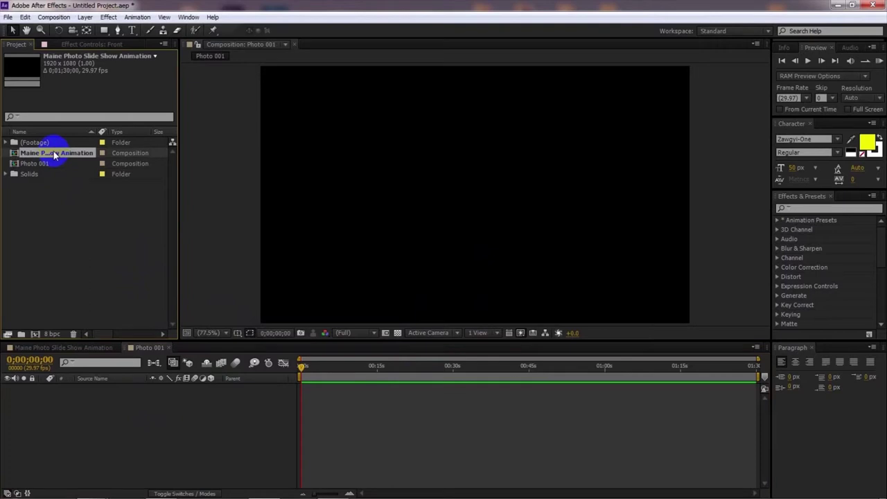
click(55, 348)
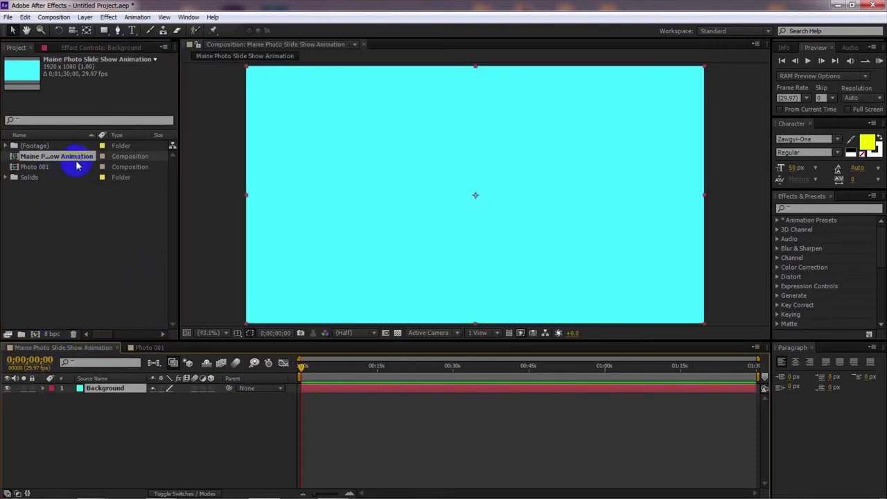
click(54, 167)
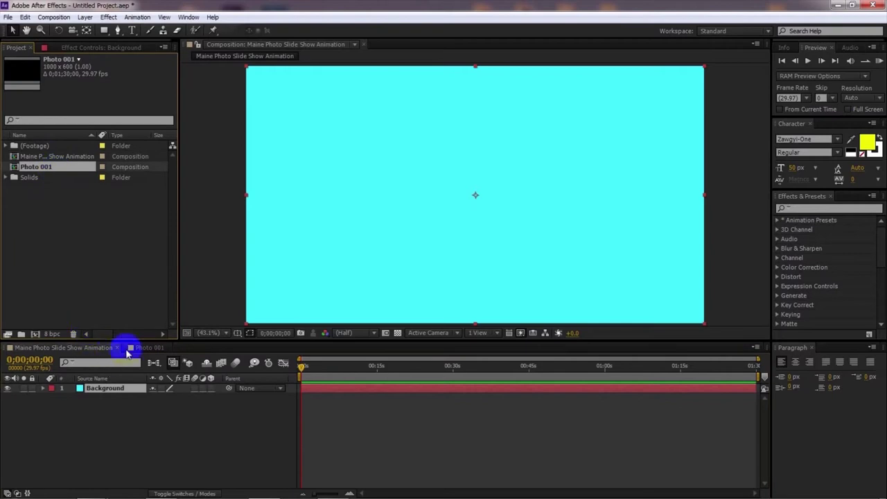
click(153, 351)
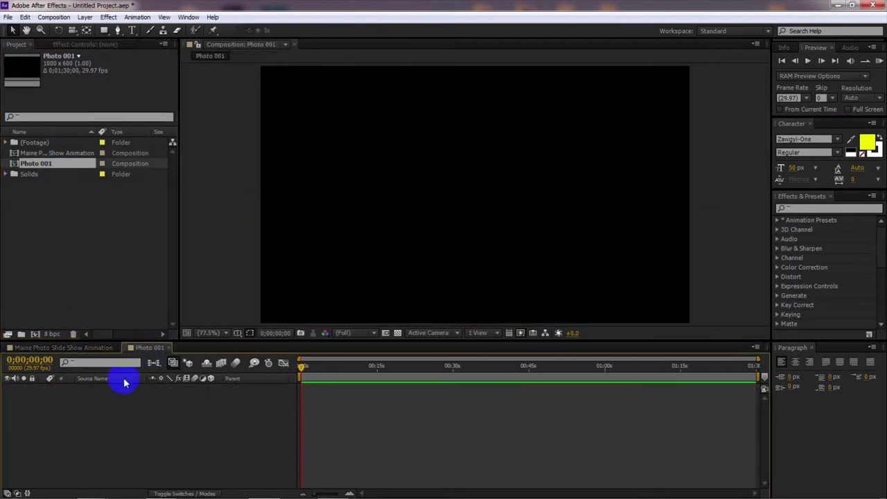
Place 01.jpg from the (Footage) folder into the Photo 001 composition as a layer
click(8, 143)
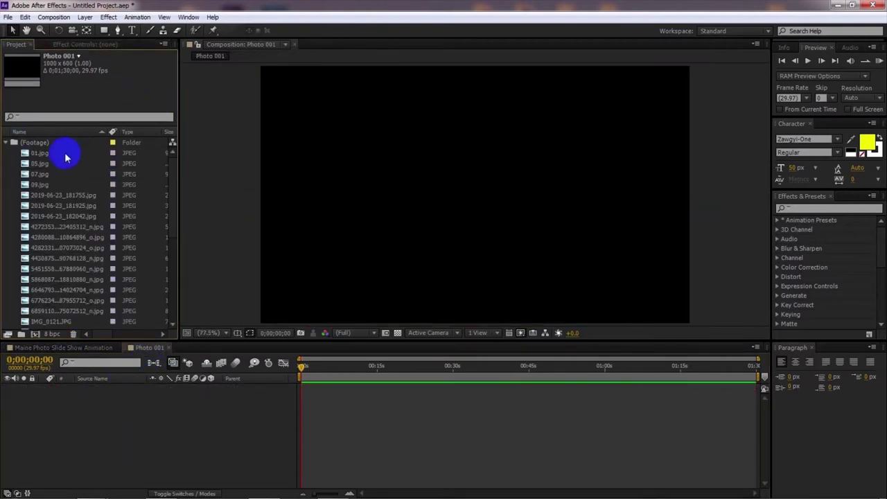
drag(41, 154, 153, 427)
click(40, 153)
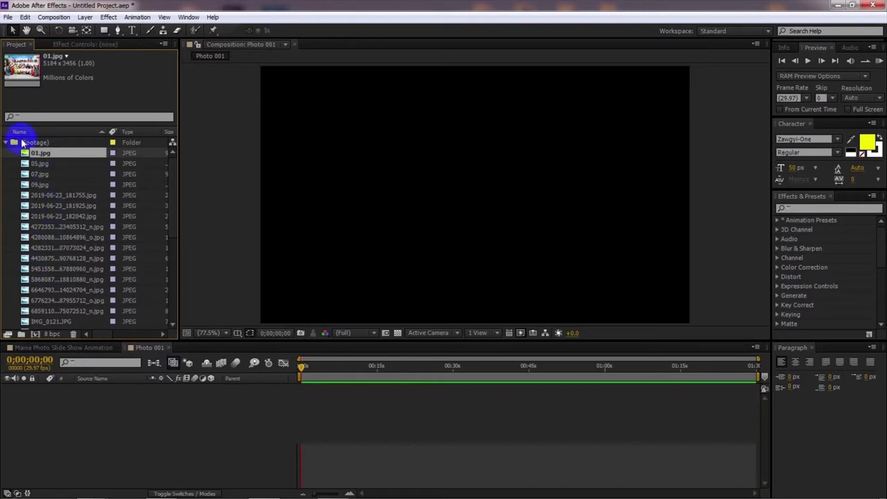
click(77, 153)
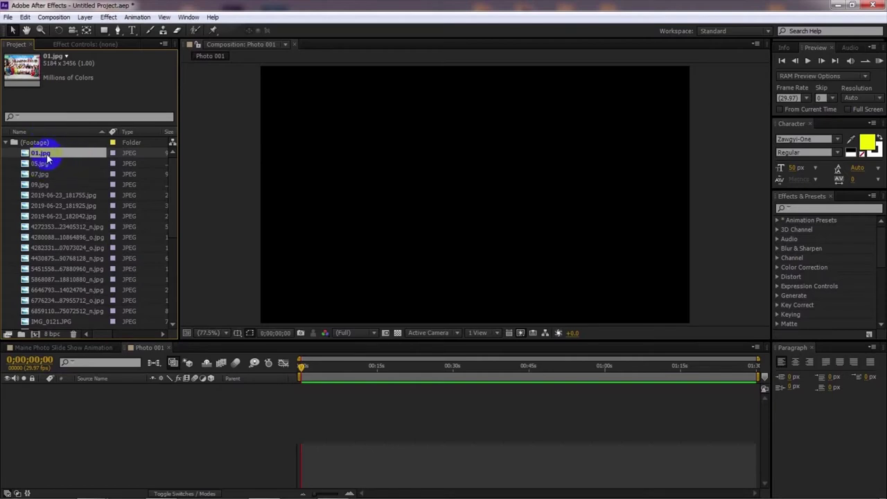
drag(46, 153, 123, 416)
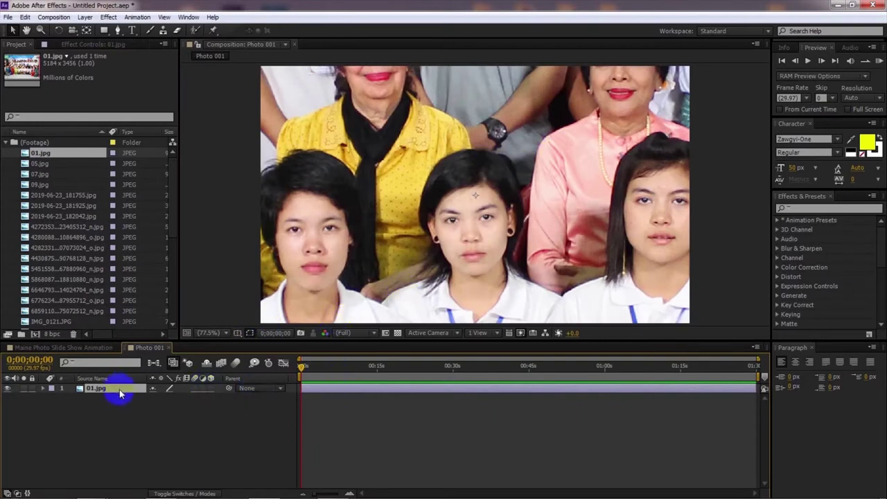
Scale the 01.jpg layer down to 21% so the group photo fills the composition frame
key(s)
drag(169, 400, 123, 399)
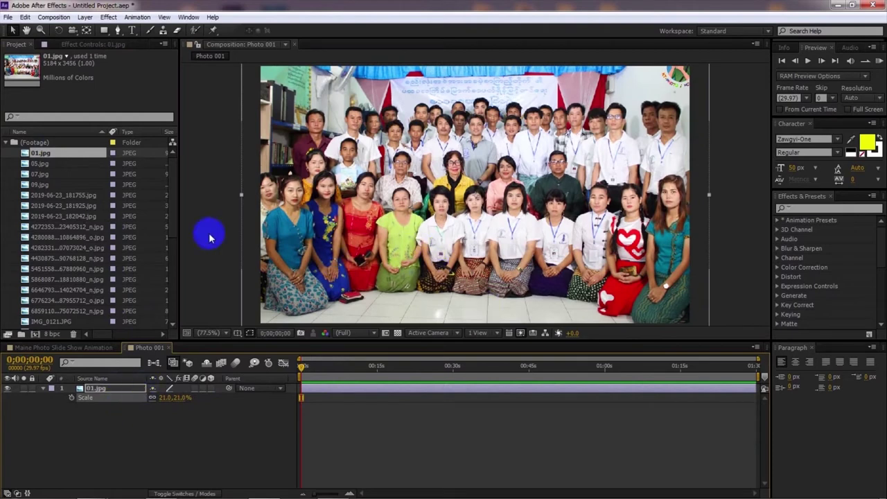
click(340, 392)
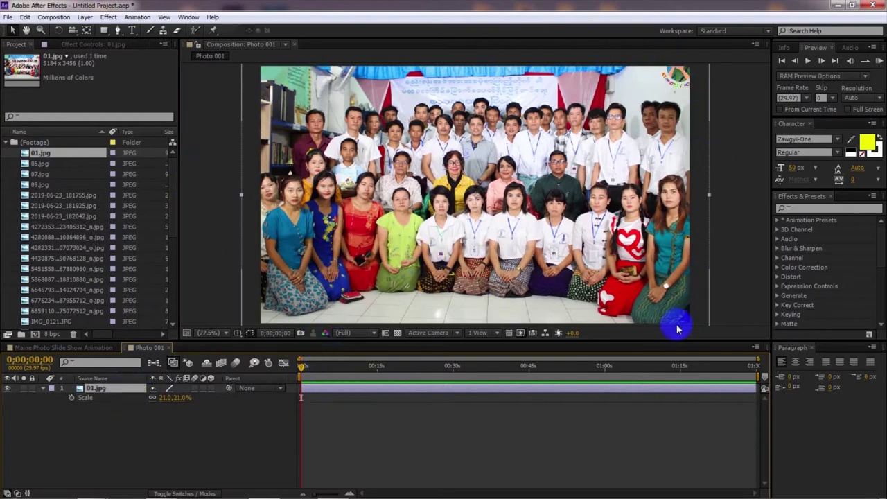
Try a full-layer rectangular mask on the 01.jpg layer, undo it and deselect the layer
click(102, 31)
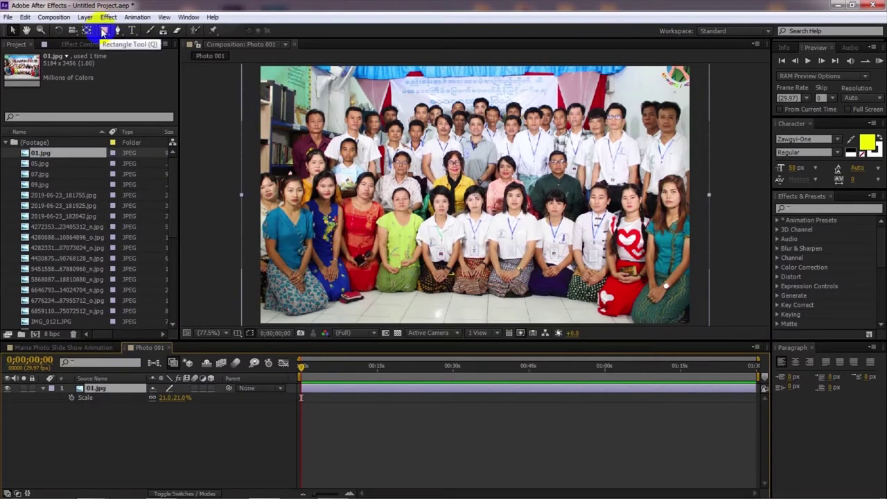
double_click(104, 32)
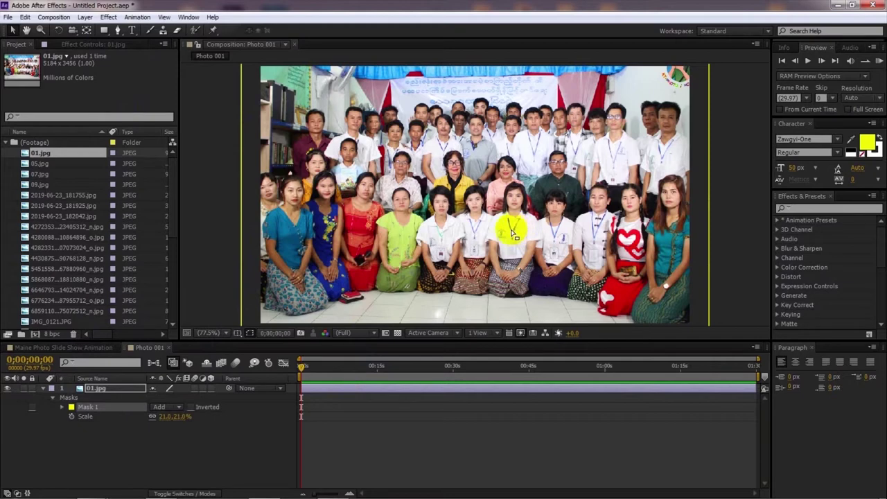
key(ctrl+z)
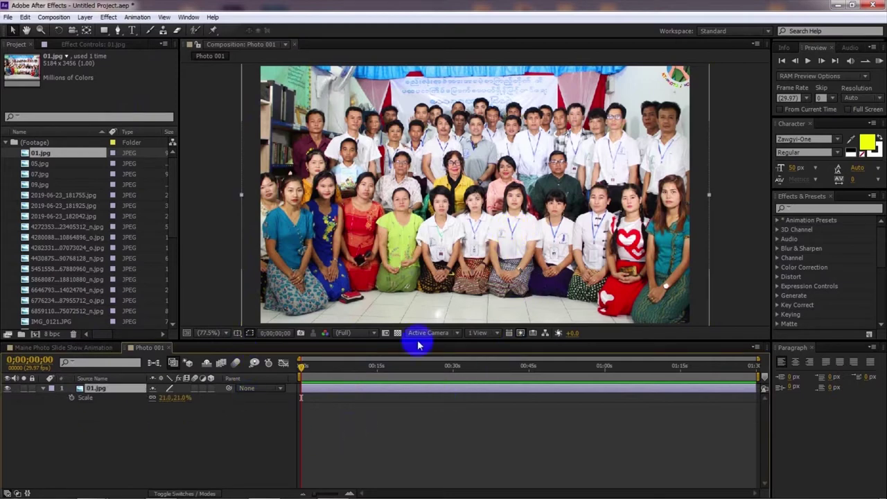
click(466, 429)
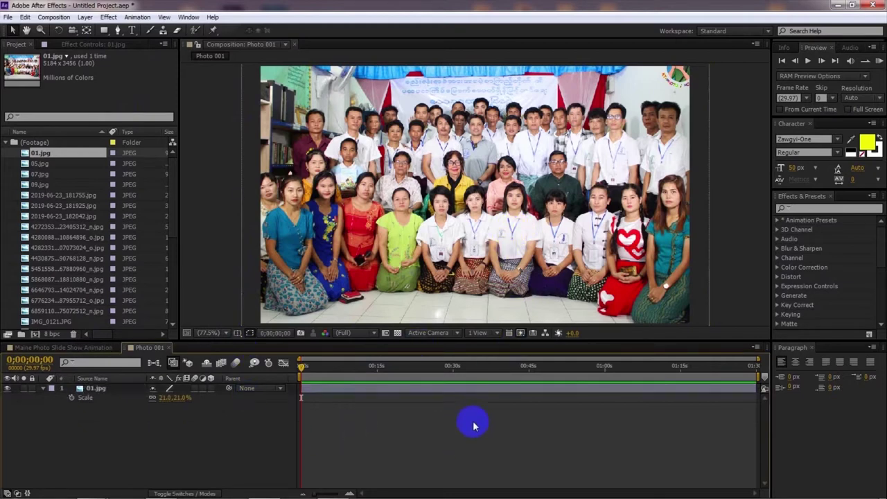
Deselect the 01.jpg layer and add a rectangle shape layer matching the full Photo 001 frame
click(474, 394)
click(105, 32)
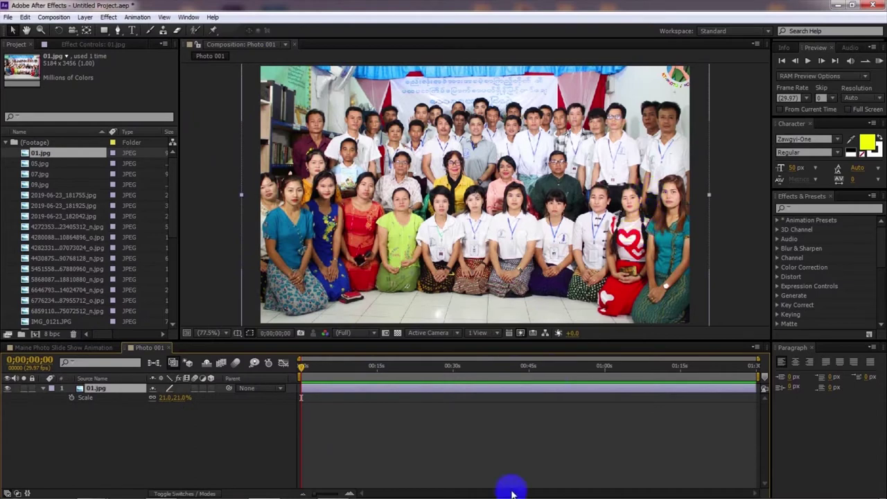
click(464, 414)
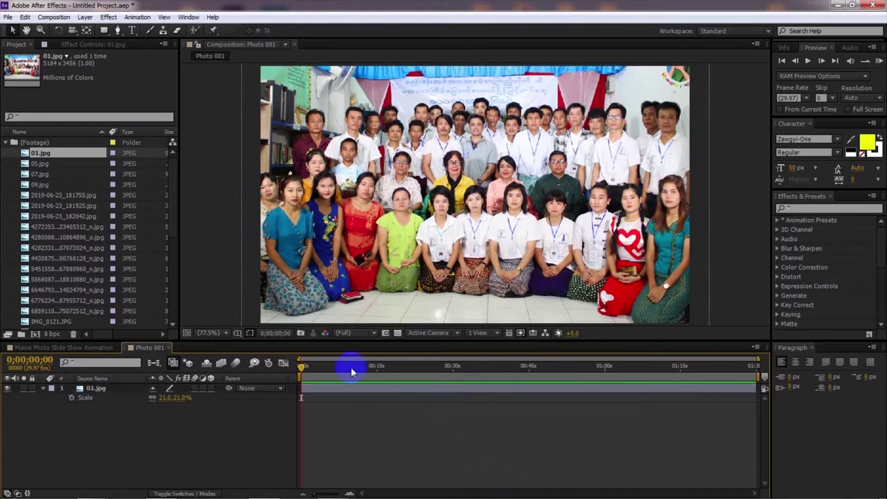
double_click(104, 31)
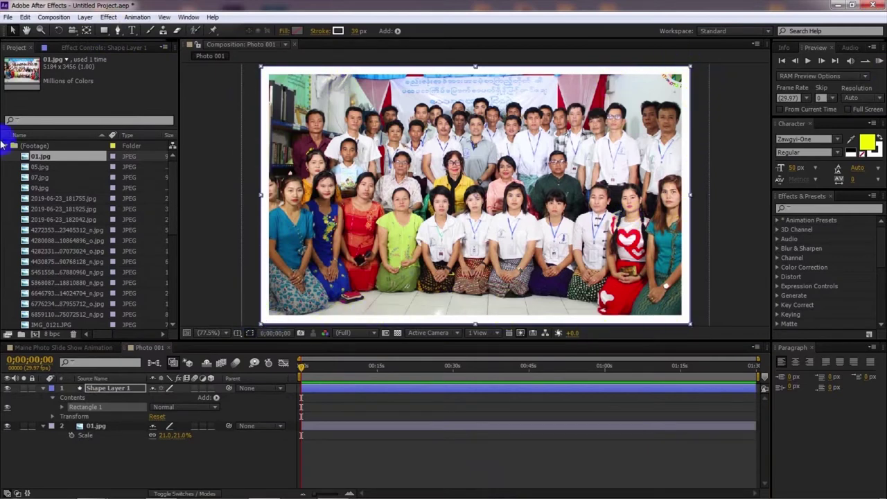
Rename the new rectangle shape layer as Frame and collapse its properties
click(108, 392)
right_click(109, 392)
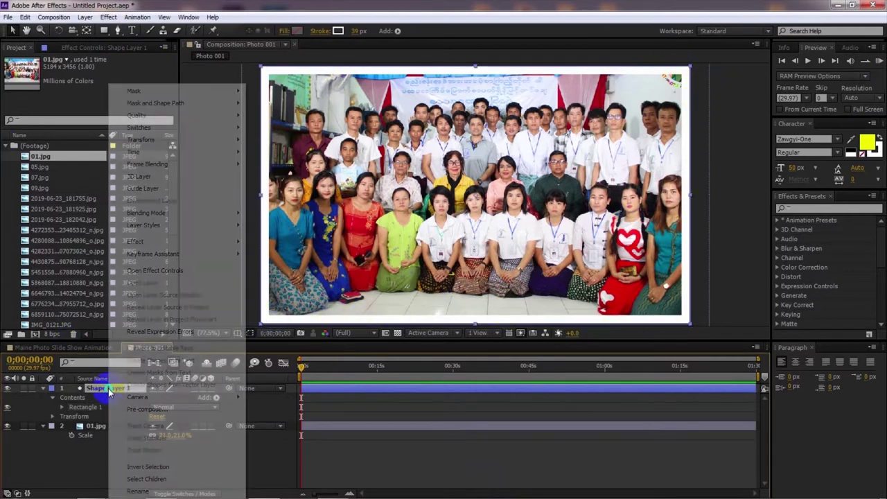
right_click(95, 393)
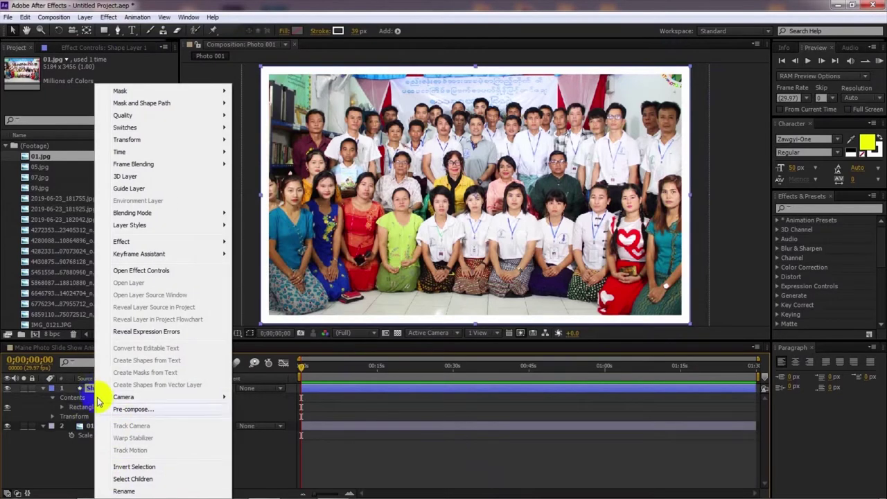
click(124, 491)
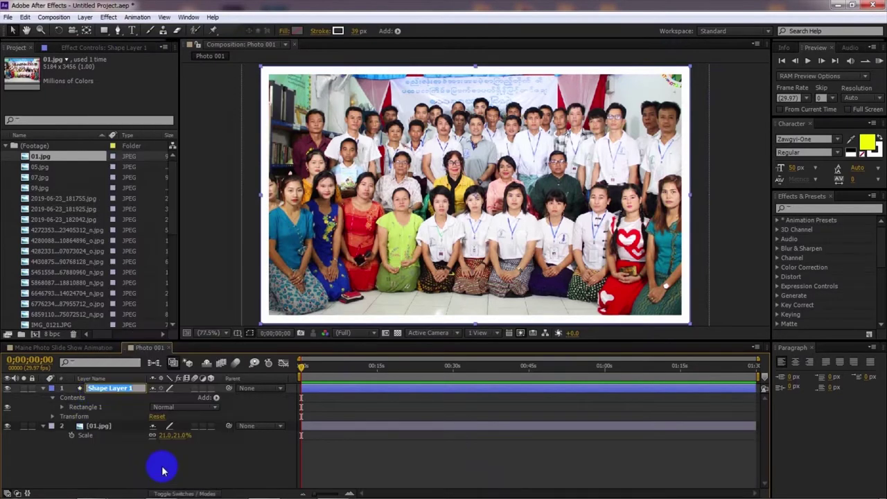
text(Fram)
key(Return)
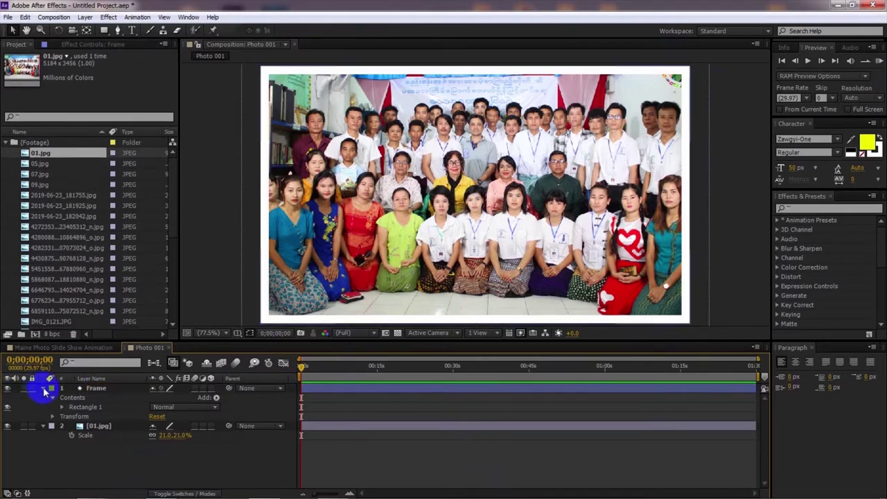
click(43, 388)
Set the Frame layer's fill to None and its stroke to Solid Color in white (FFFFFF)
click(407, 389)
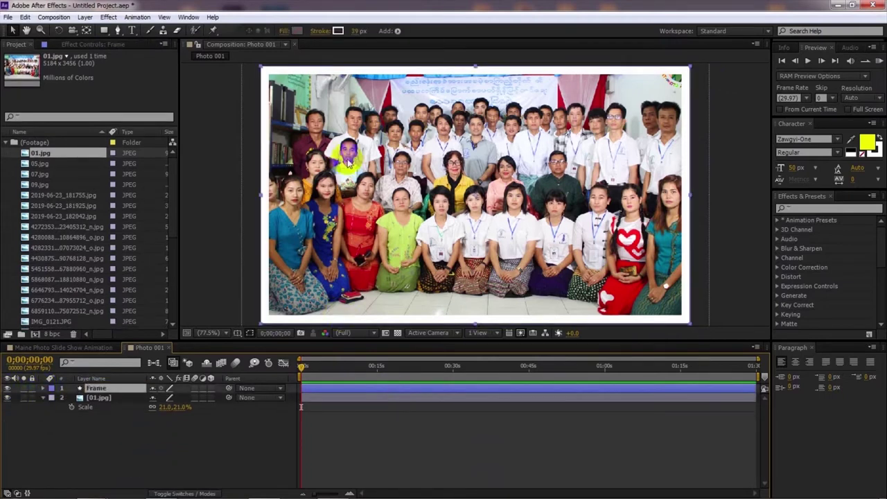
click(283, 31)
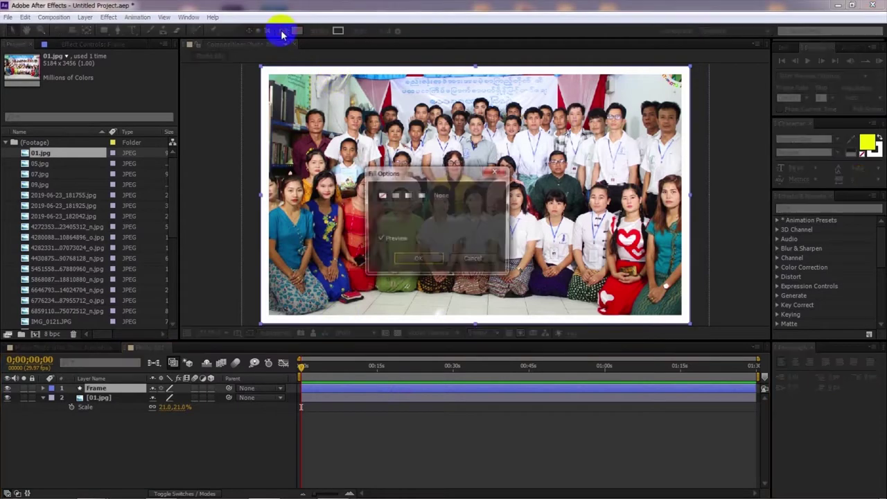
click(413, 260)
click(318, 32)
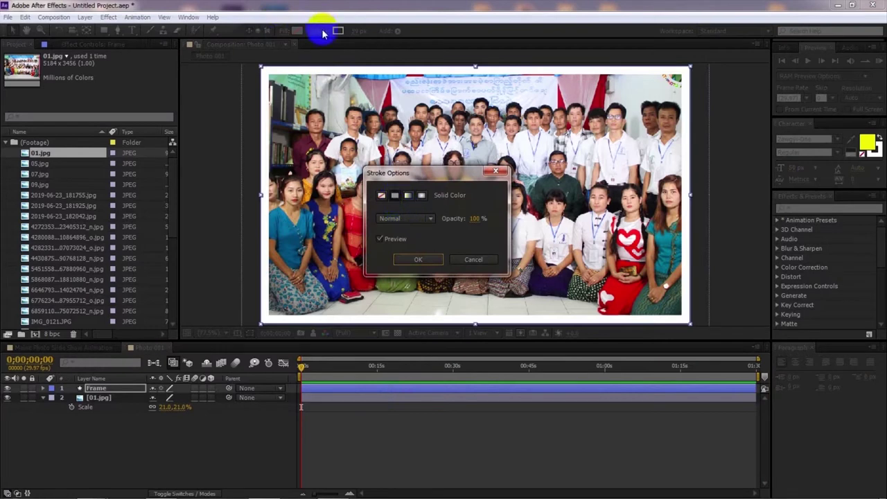
click(396, 197)
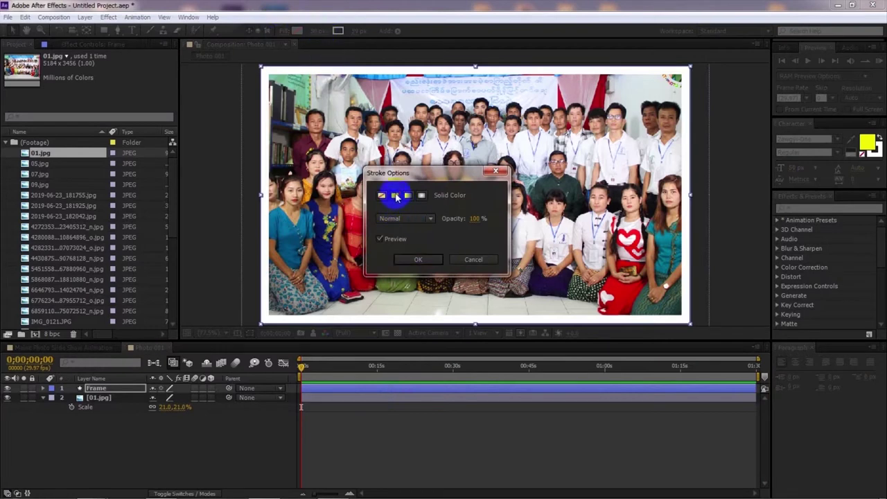
click(410, 258)
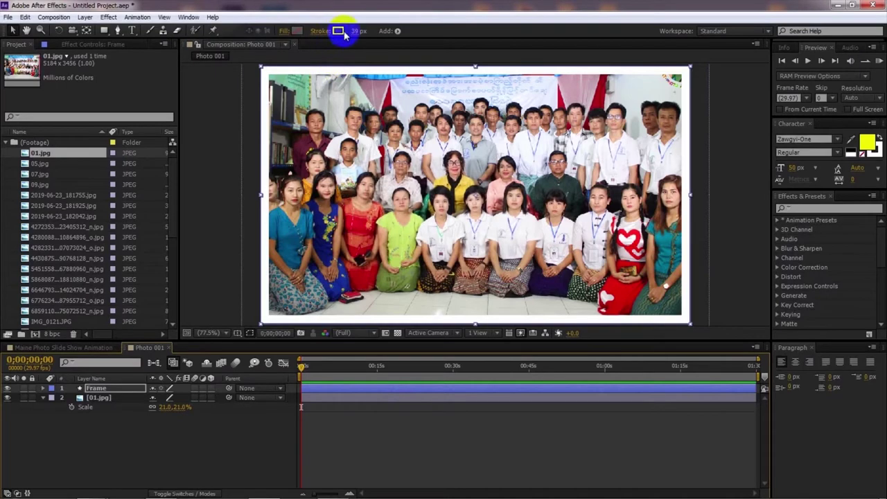
click(339, 31)
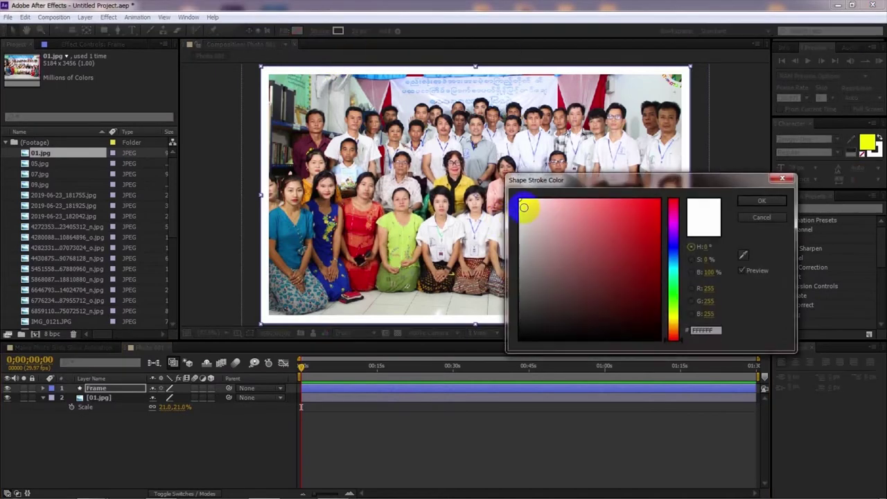
click(760, 201)
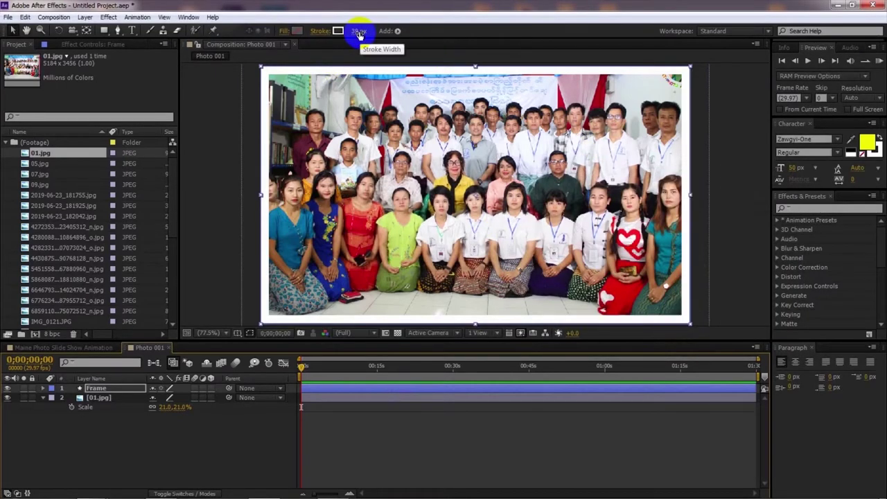
Review the Frame layer's fill, stroke type and stroke color settings again, keeping None, Solid Color and white
click(394, 387)
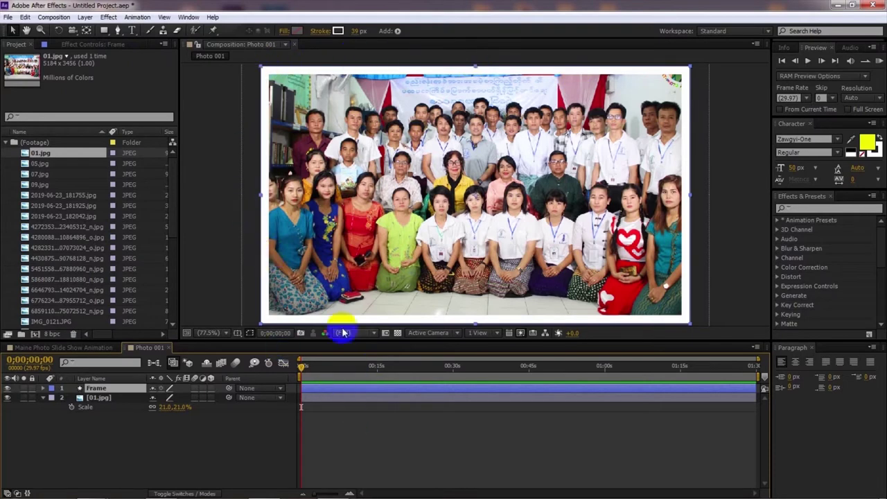
click(285, 31)
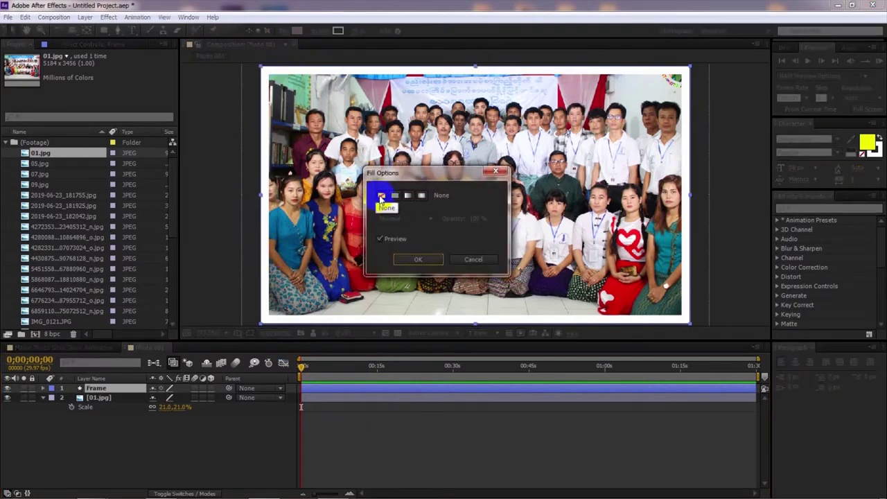
click(419, 259)
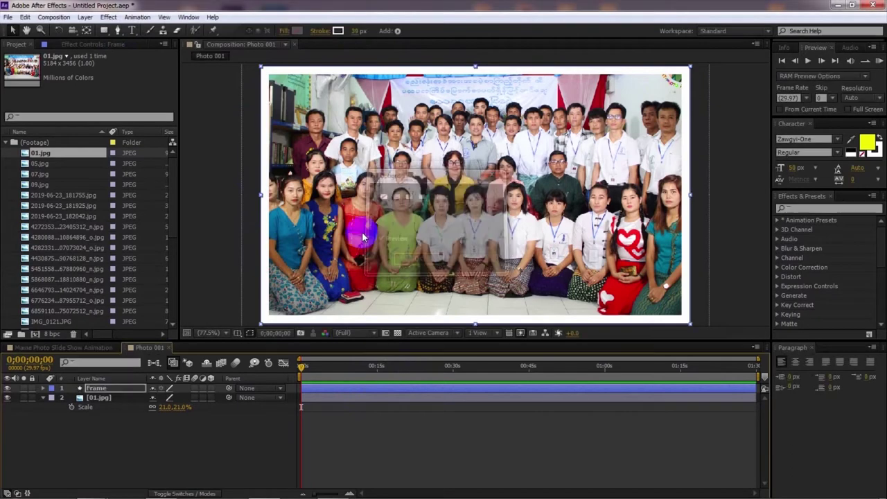
click(317, 31)
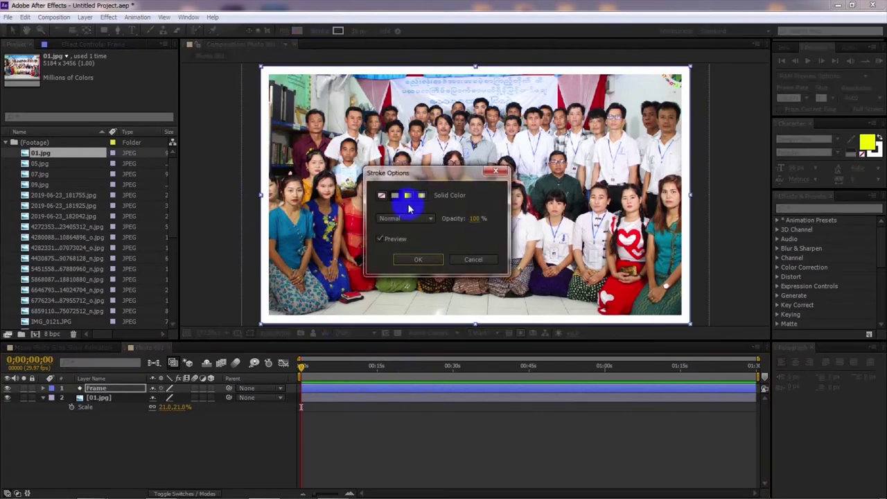
click(395, 197)
click(414, 261)
click(337, 31)
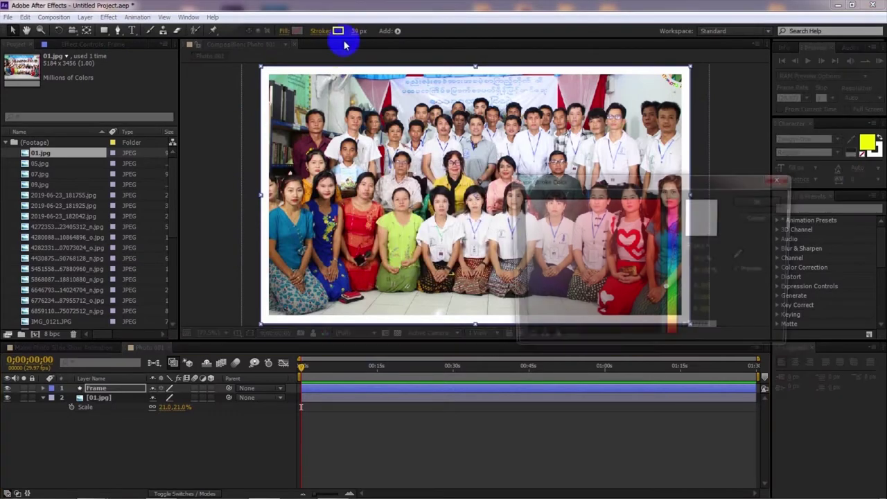
click(760, 201)
Set the Frame layer's stroke width to 40 px and deselect the layer
click(354, 31)
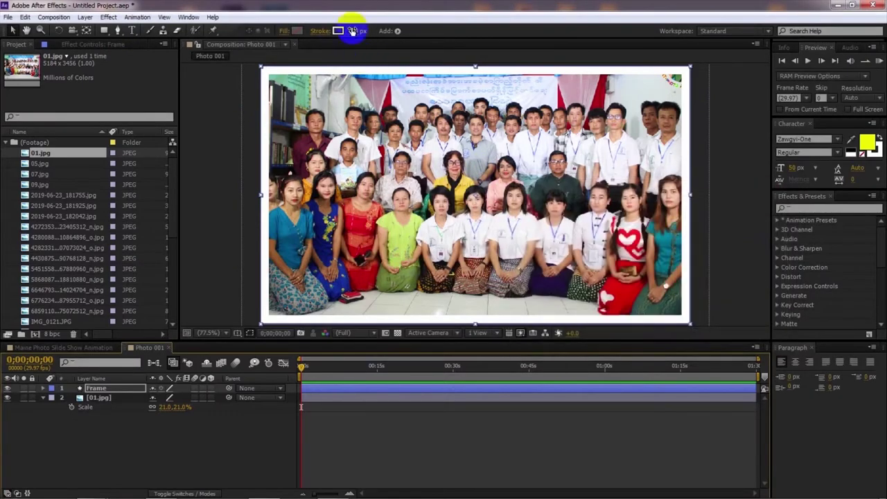
text(40)
key(Return)
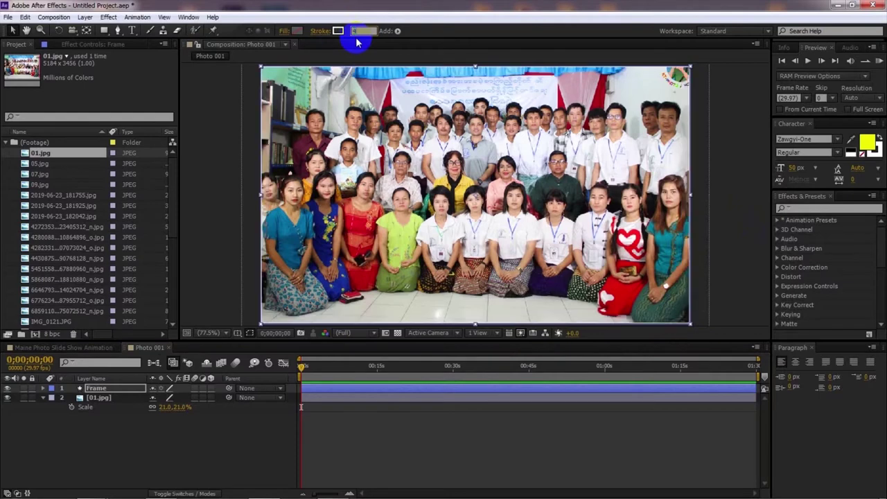
click(397, 475)
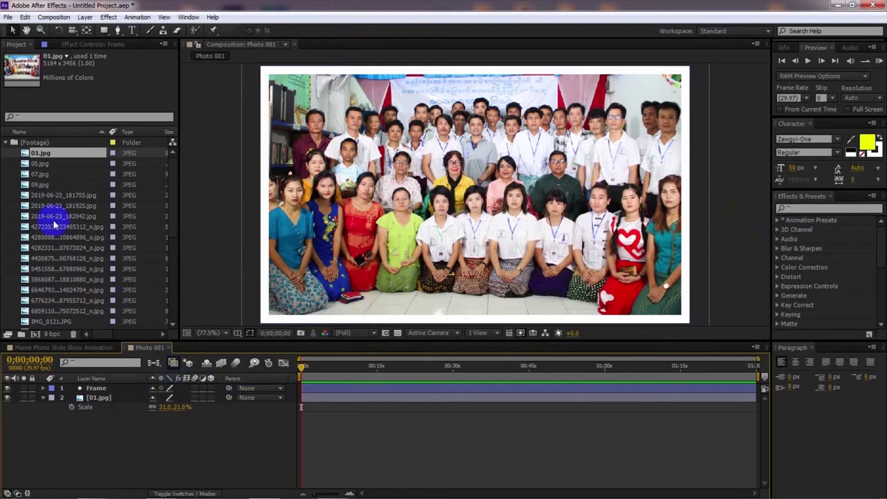
Collapse the (Footage) folder in the project and close the Photo 001 timeline
click(6, 142)
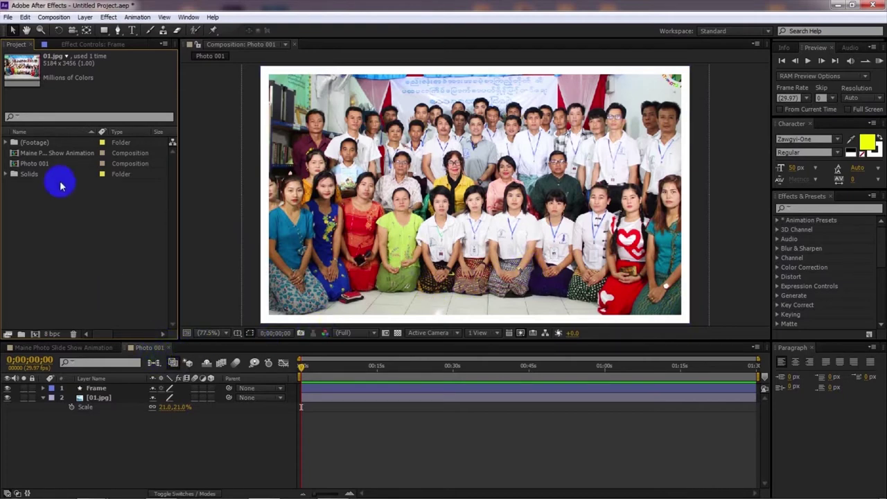
click(42, 164)
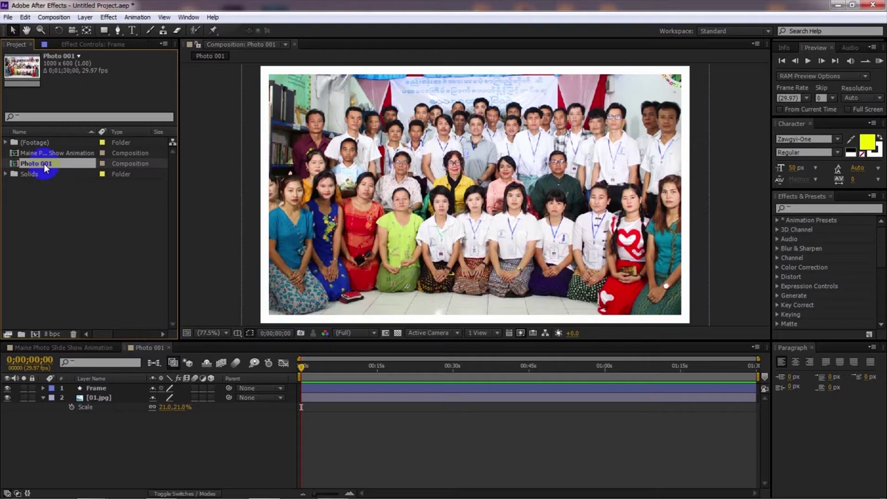
click(174, 450)
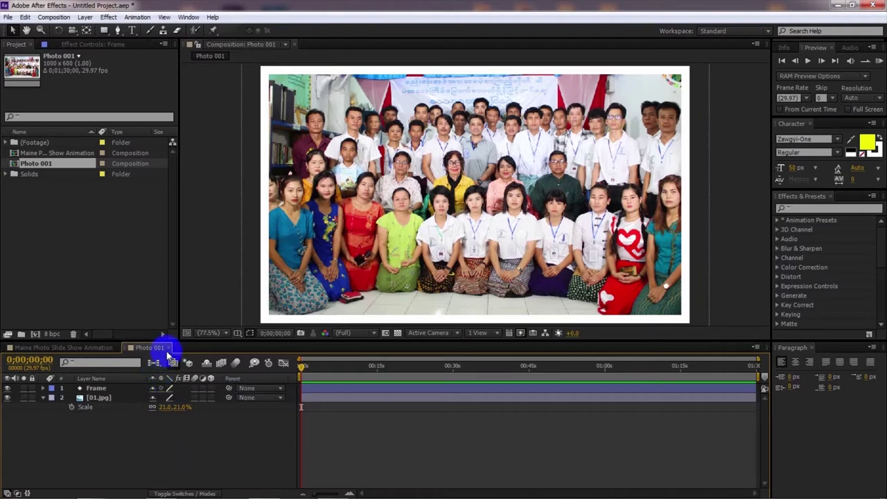
click(168, 348)
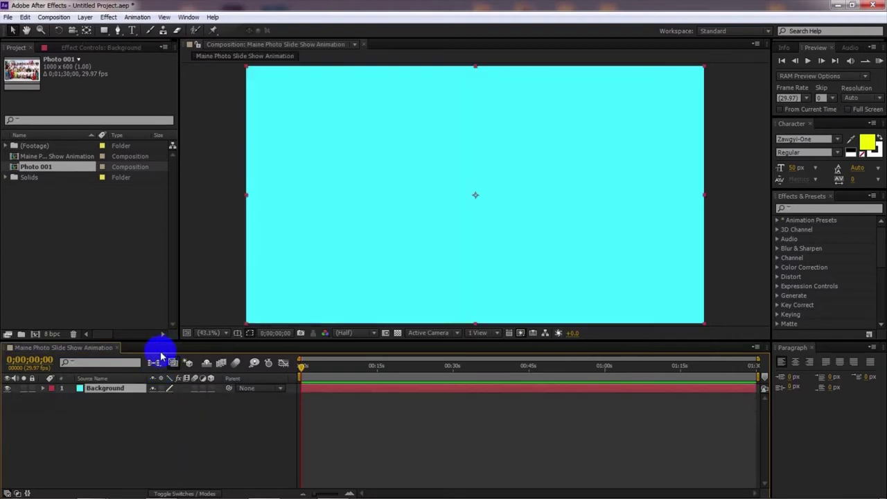
Duplicate the Photo 001 composition repeatedly until the project holds compositions up to Photo 030
click(49, 174)
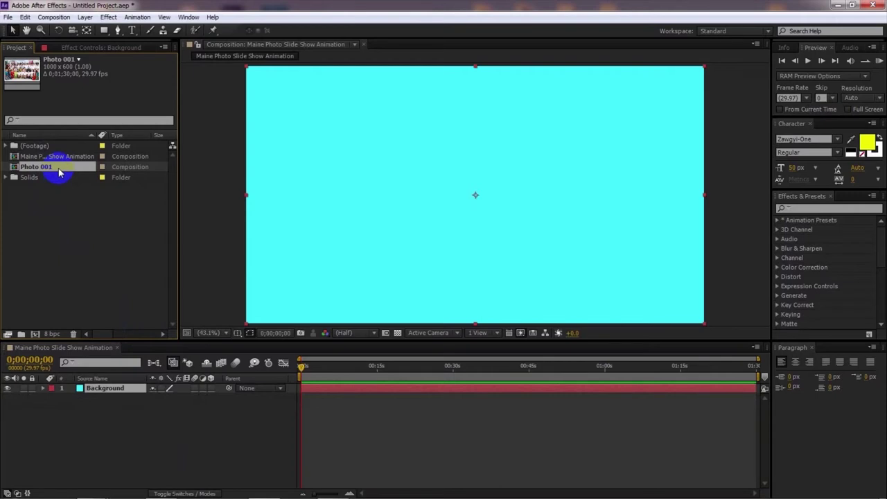
key(ctrl+d)
key(ctrl+d)
key(ctrl+d)
key(ctrl+d)
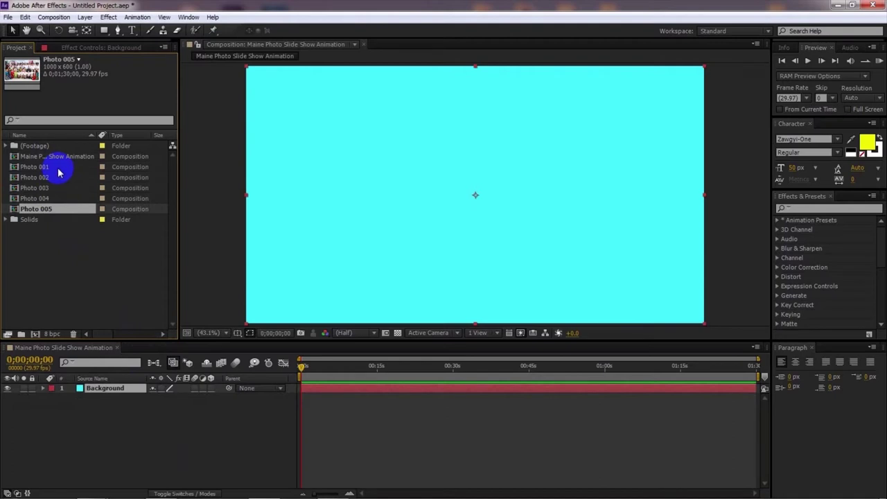
key(ctrl+d)
key(ctrl+d)
key(ctrl+d)
key(ctrl+d)
key(ctrl+d)
key(ctrl+d)
key(ctrl+d)
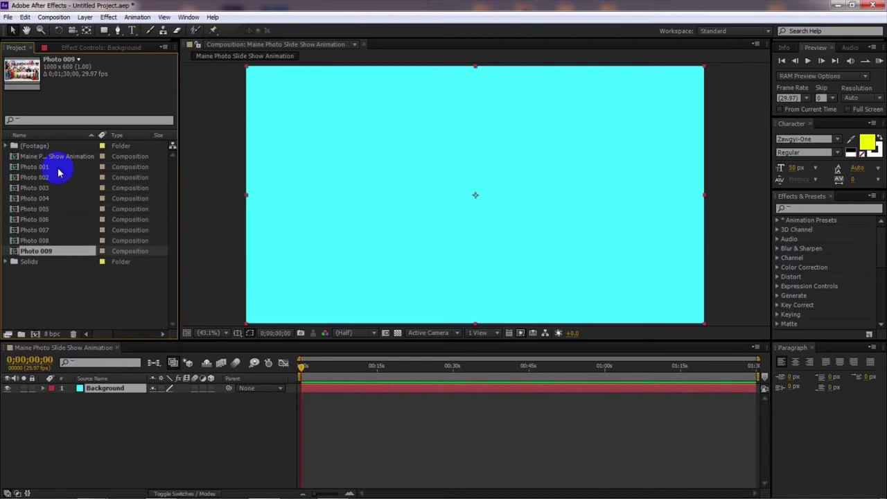
key(ctrl+d)
key(ctrl+d)
key(ctrl+d)
key(ctrl+d)
key(ctrl+d)
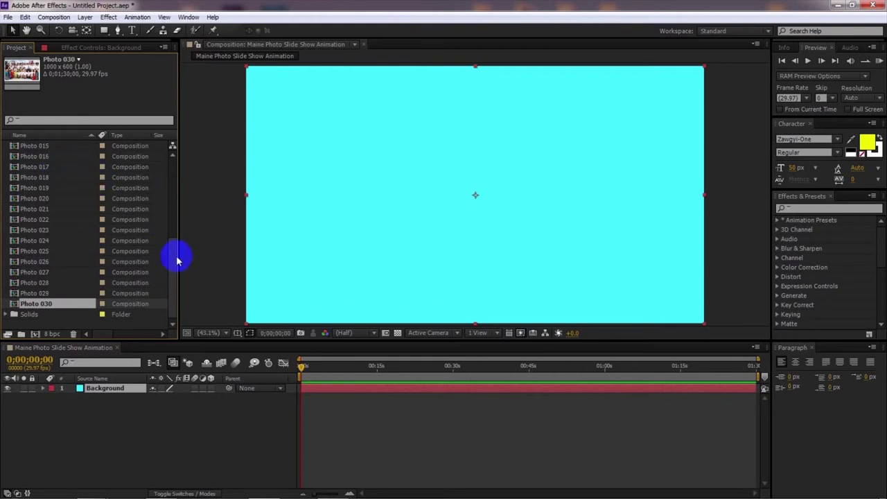
Look through the composition list from Photo 001 to Photo 030, ending with Photo 002 selected
drag(176, 267, 167, 169)
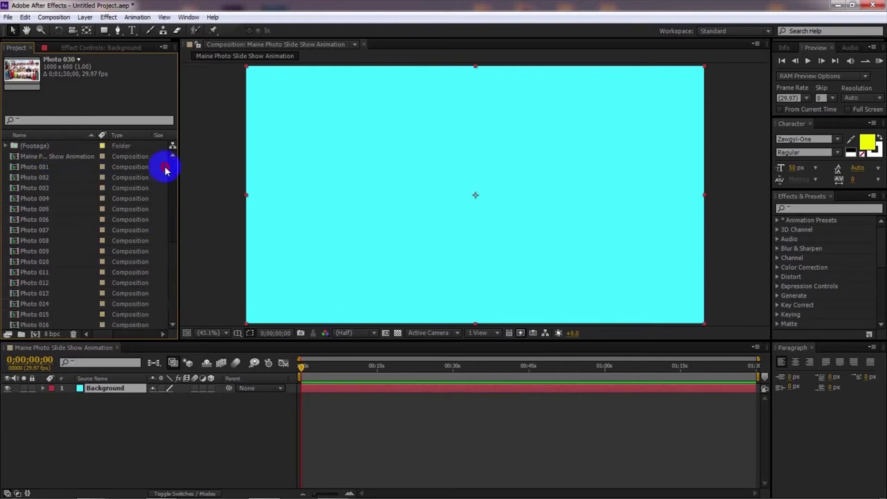
click(54, 166)
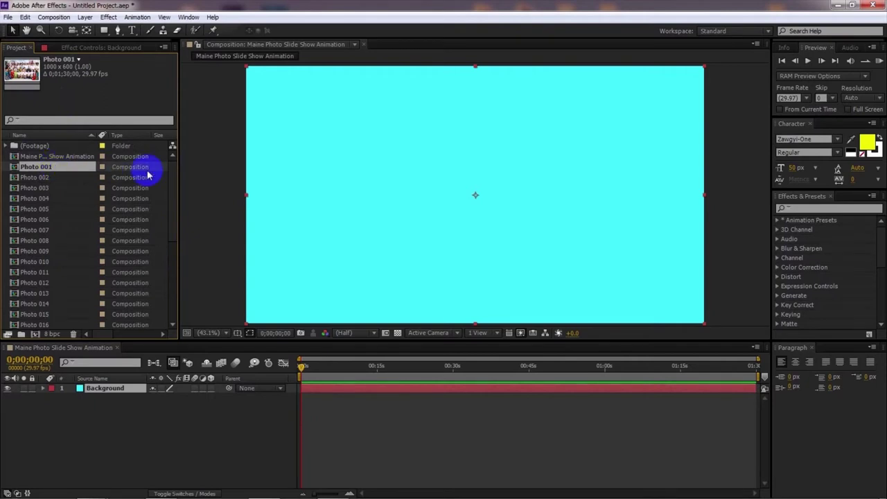
drag(170, 174, 169, 264)
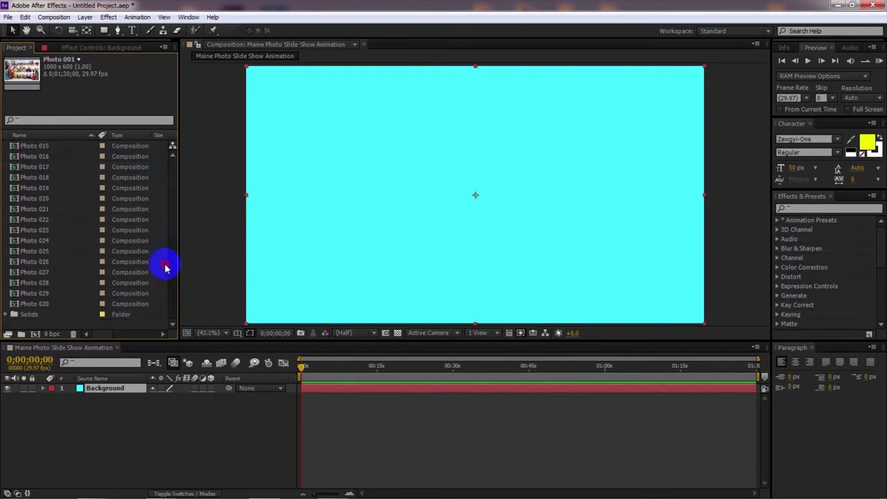
click(61, 303)
drag(170, 242, 171, 149)
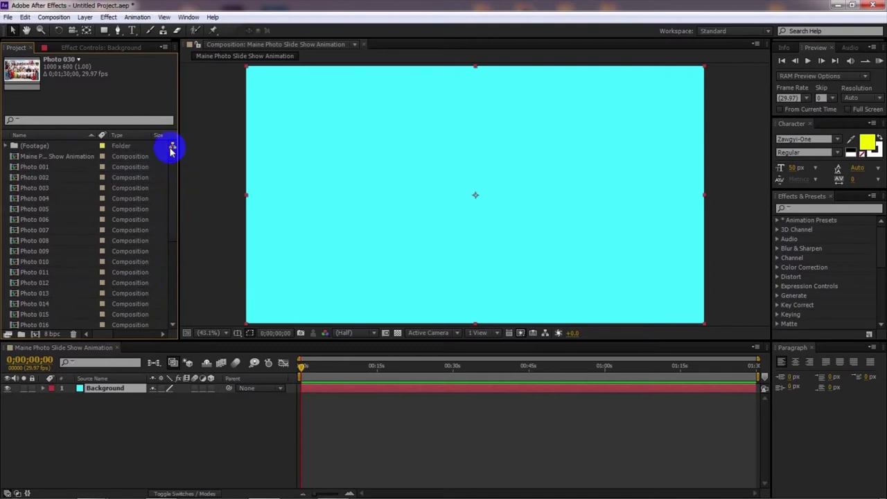
click(47, 180)
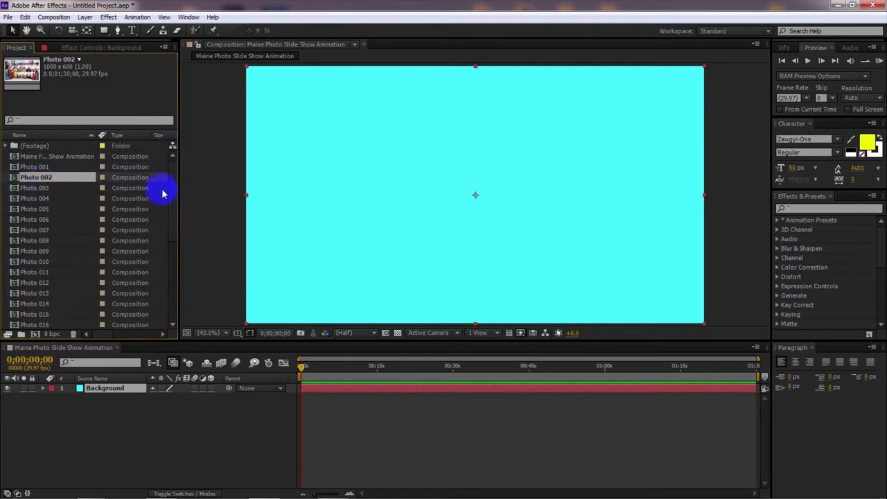
Select the compositions Photo 002 through Photo 030 in the project and open them all in the timeline
drag(174, 182, 48, 312)
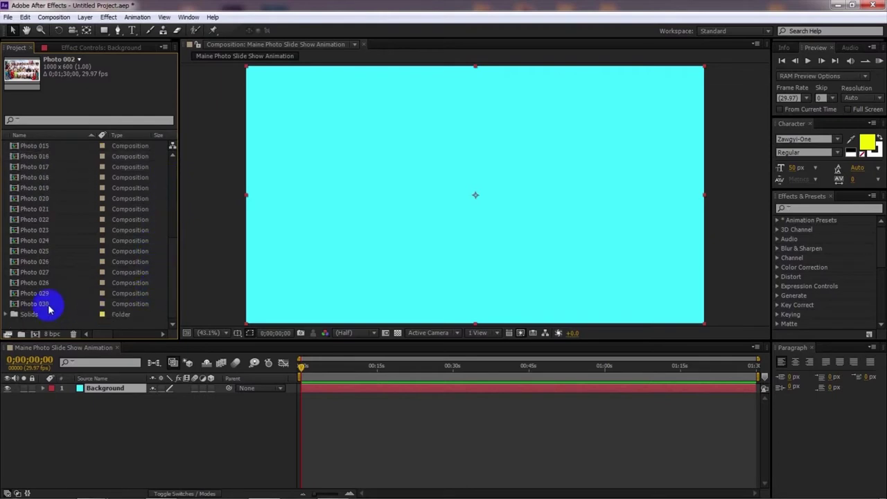
shift+click(49, 309)
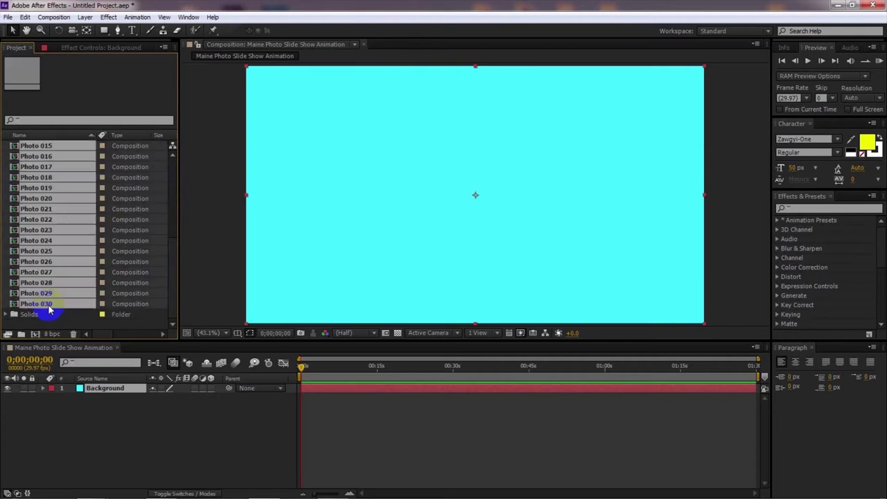
double_click(44, 199)
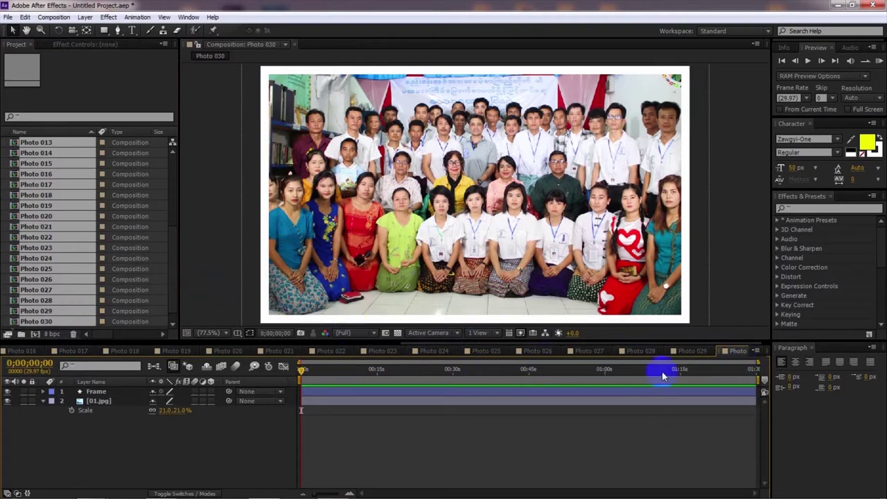
Go back through the row of open compositions and bring the Photo 002 timeline to the front
scroll(626, 347, up, 2)
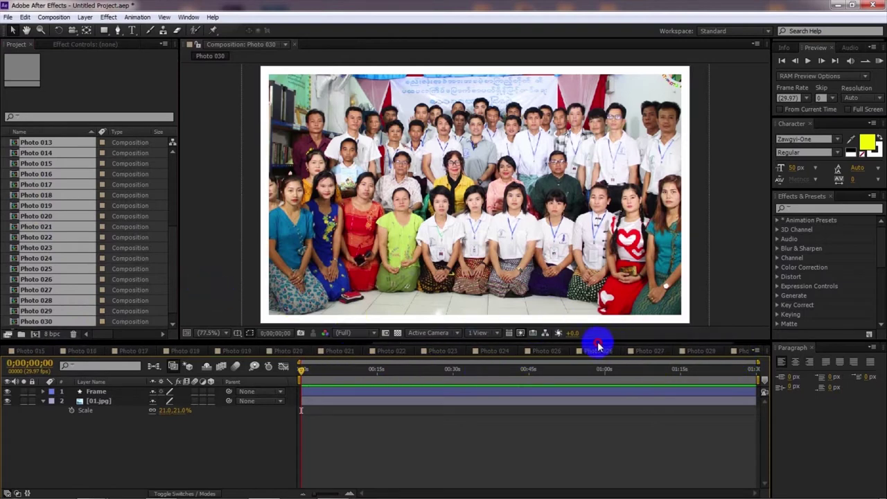
scroll(411, 346, up, 1)
scroll(414, 350, down, 3)
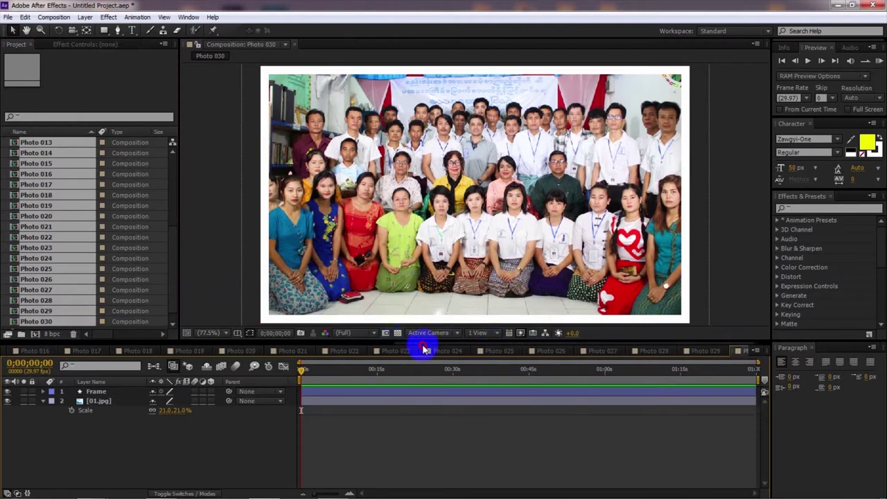
scroll(429, 350, up, 12)
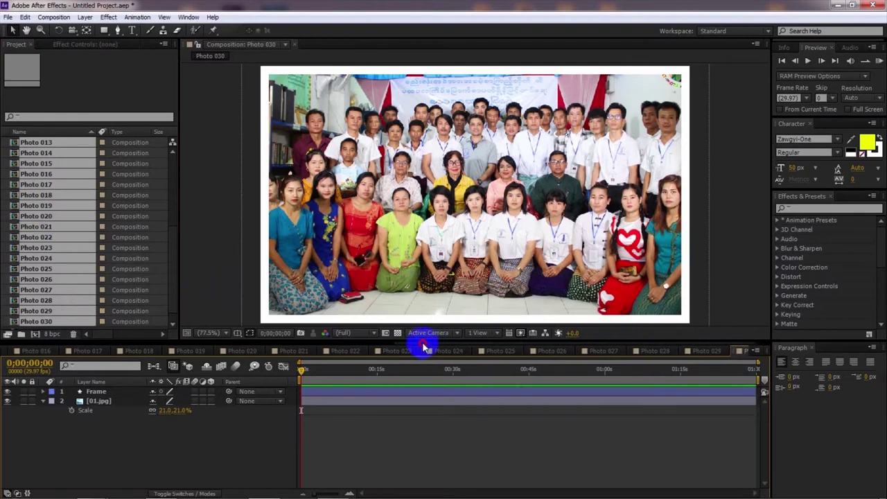
drag(321, 347, 52, 347)
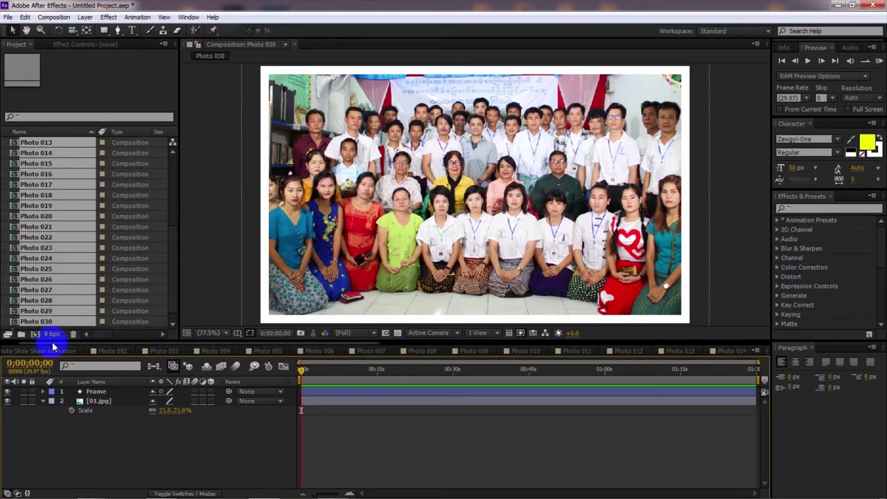
click(109, 352)
Replace the 01.jpg layer in Photo 002 with 05.jpg from the (Footage) folder and close the Photo 002 timeline
drag(169, 242, 174, 167)
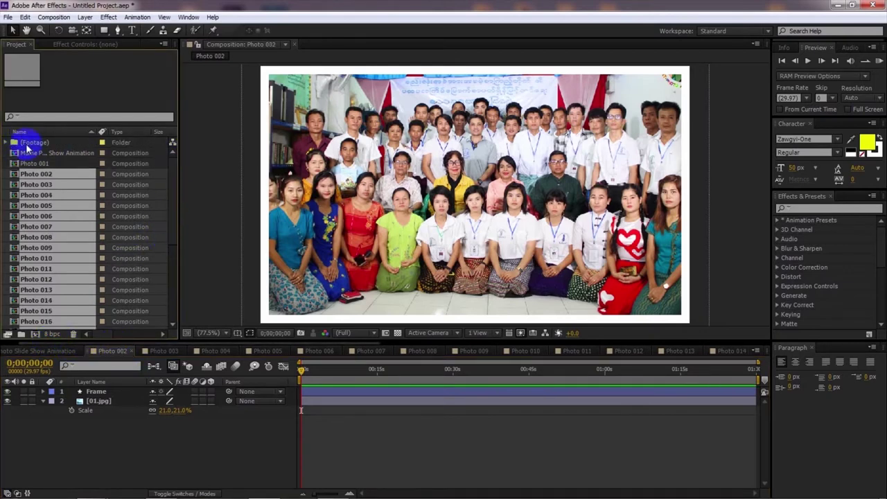
click(7, 143)
click(39, 154)
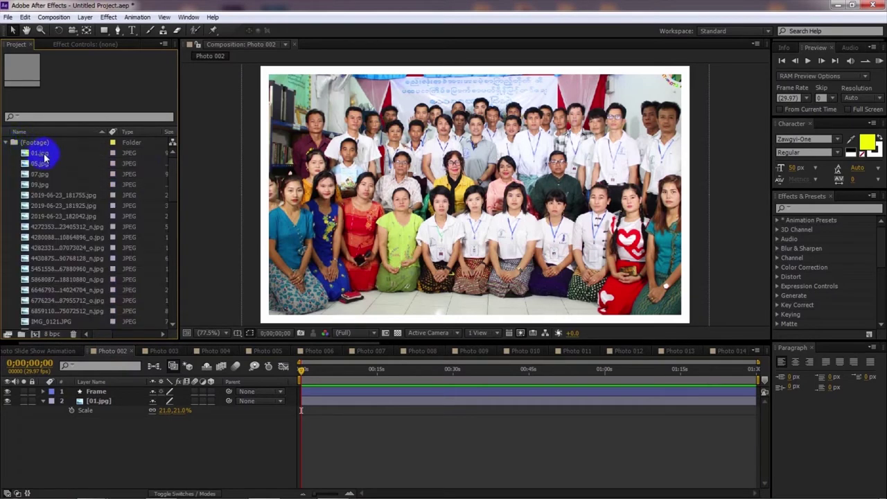
click(46, 155)
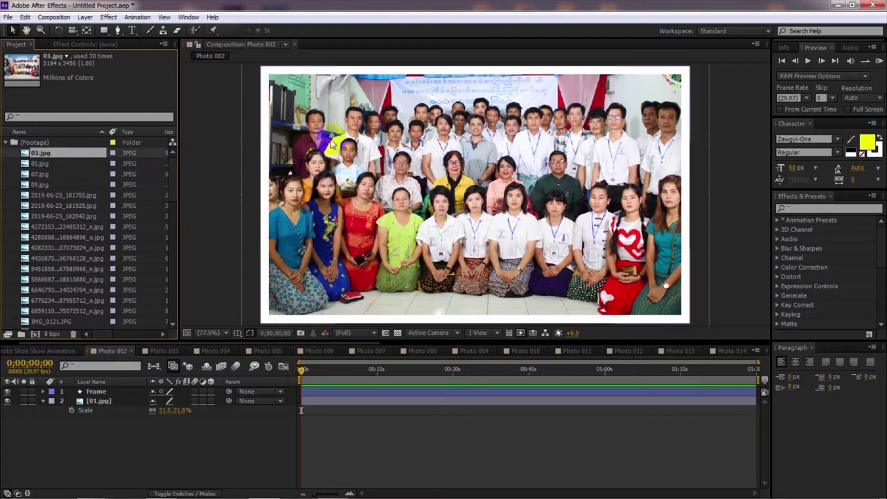
click(42, 164)
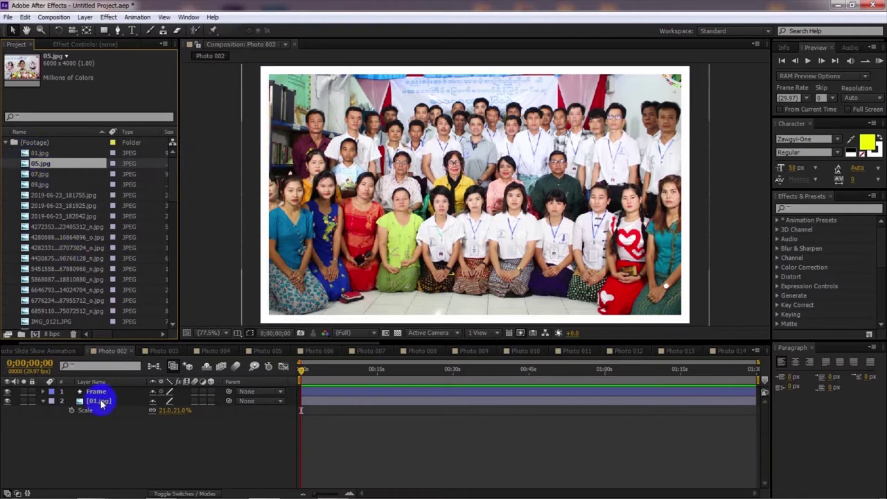
click(99, 401)
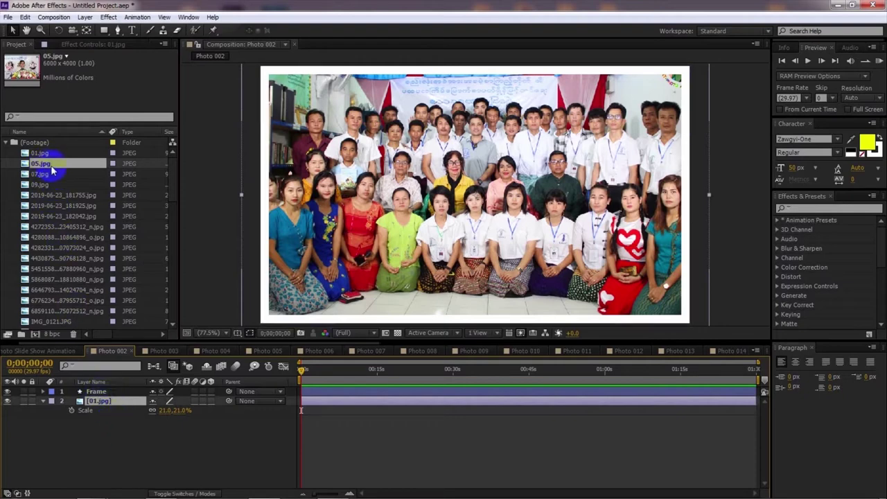
drag(51, 166, 109, 407)
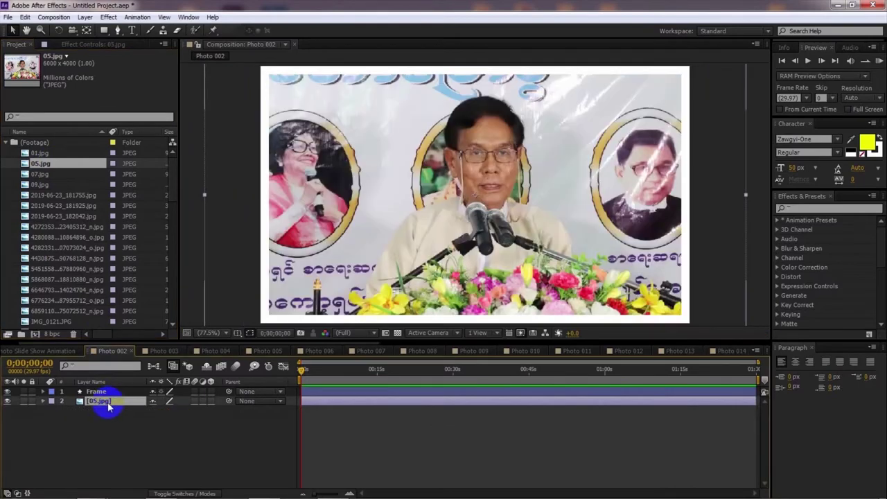
click(130, 352)
click(131, 352)
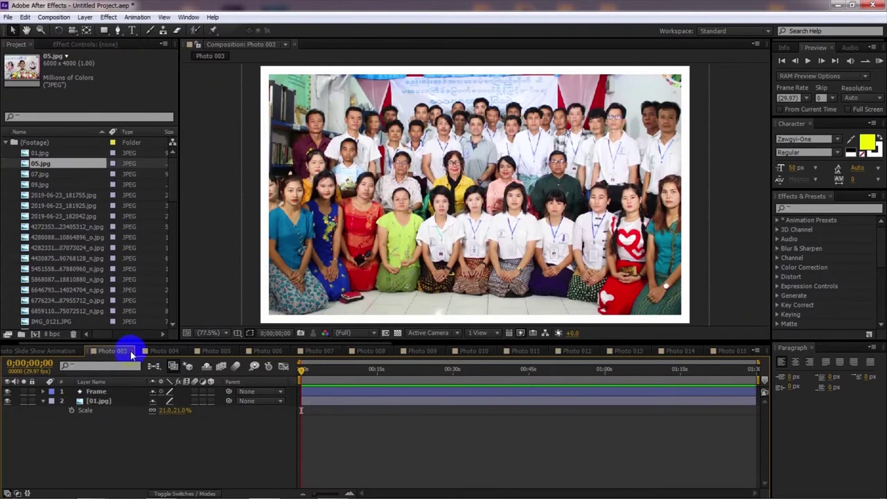
Replace the 01.jpg layer in Photo 003 with 07.jpg and close the Photo 003 timeline
click(102, 403)
click(41, 179)
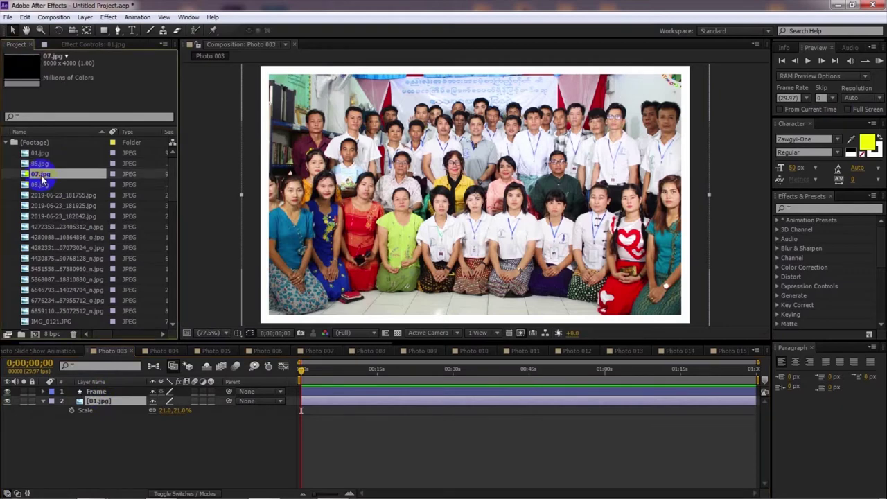
click(52, 161)
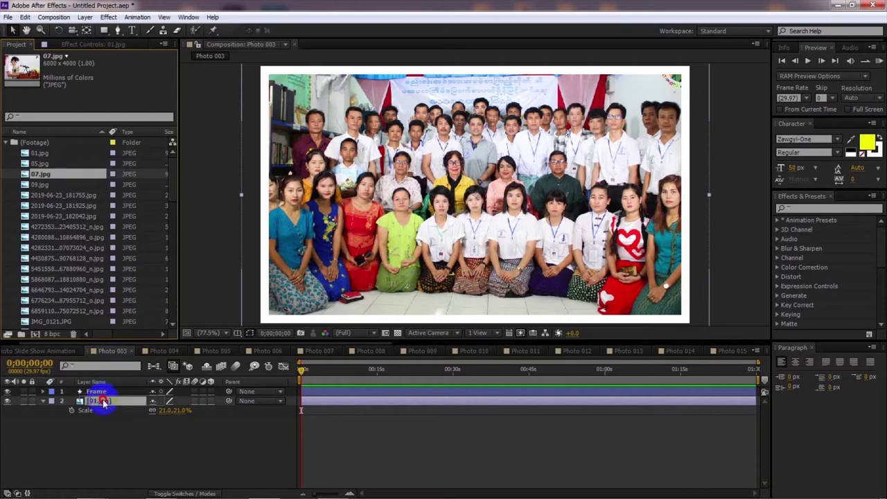
drag(40, 174, 116, 404)
click(115, 432)
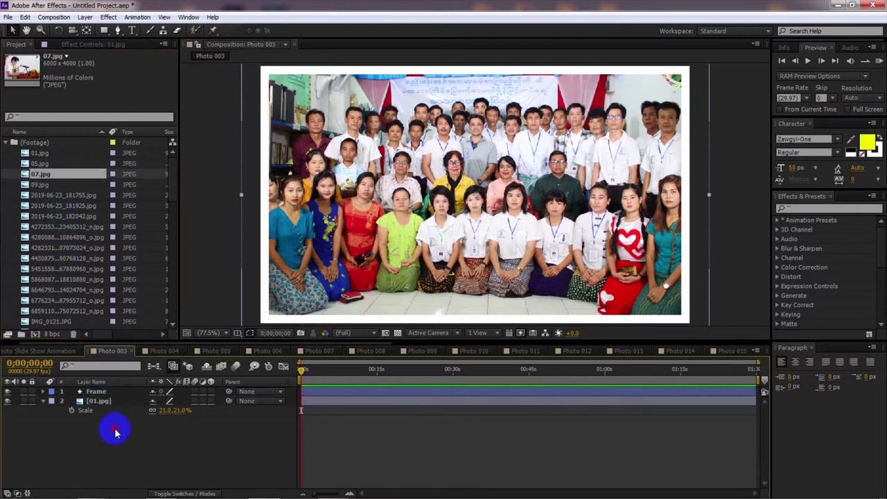
click(117, 406)
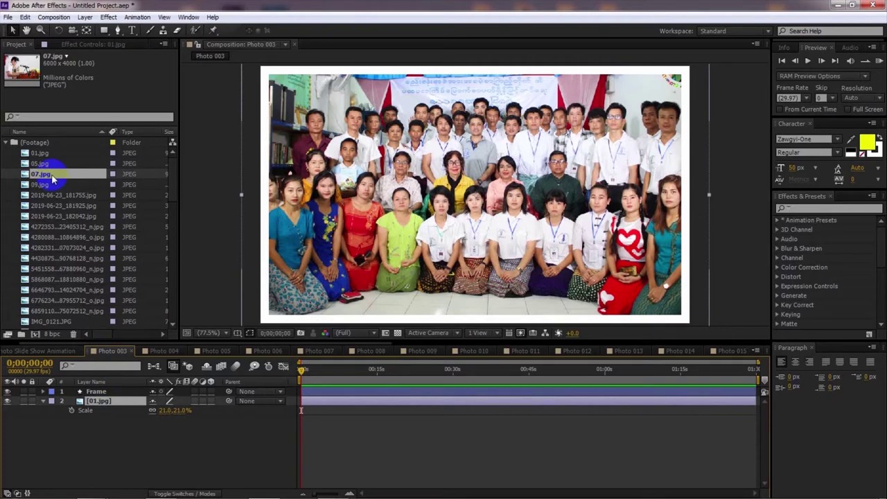
drag(52, 179, 105, 405)
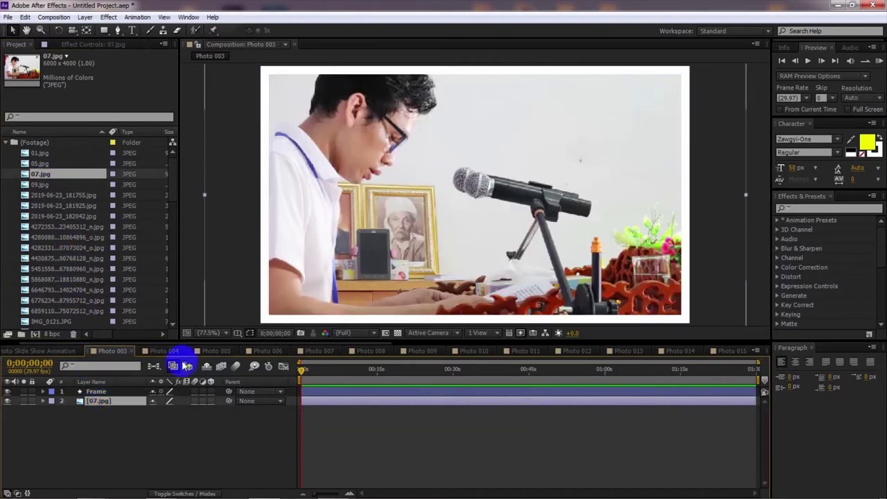
click(129, 357)
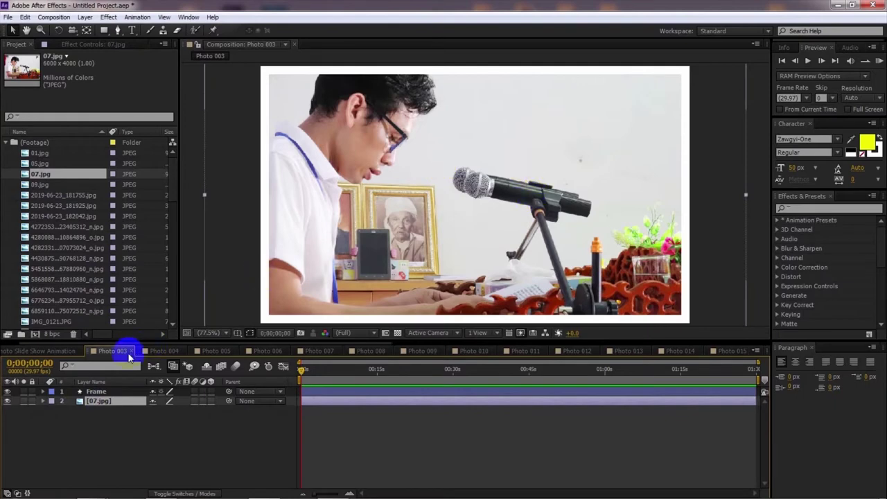
click(133, 351)
Replace the 01.jpg layer in Photo 004 with 09.jpg and close the Photo 004 timeline
click(97, 402)
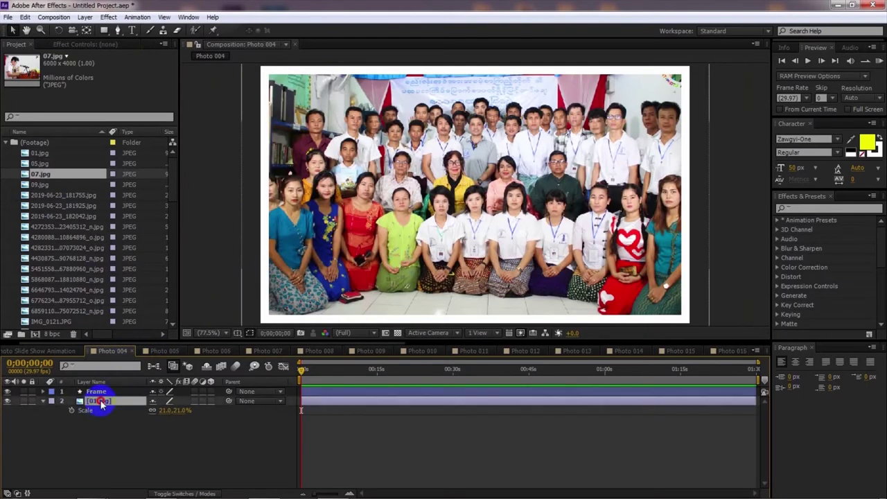
drag(47, 186, 104, 402)
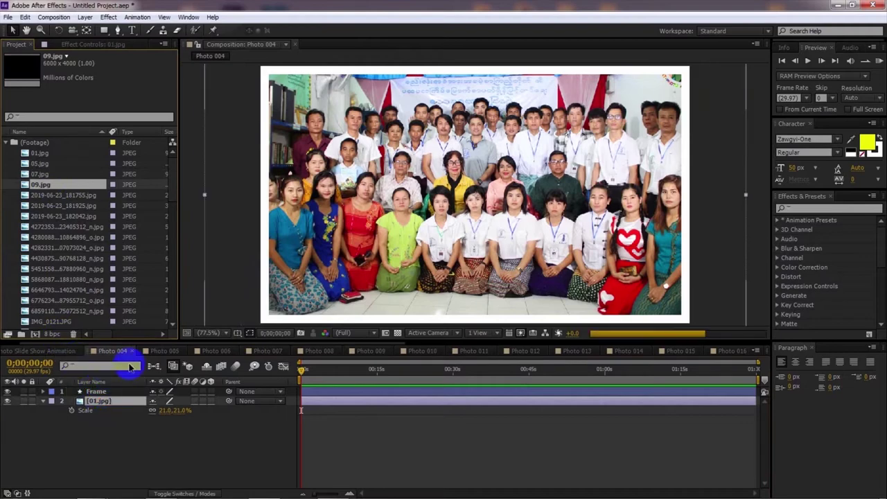
click(135, 353)
Replace 01.jpg in Photo 005 with 2019-06-23_181755.jpg, scale it to 69% to fill the frame, and close the timeline
click(99, 402)
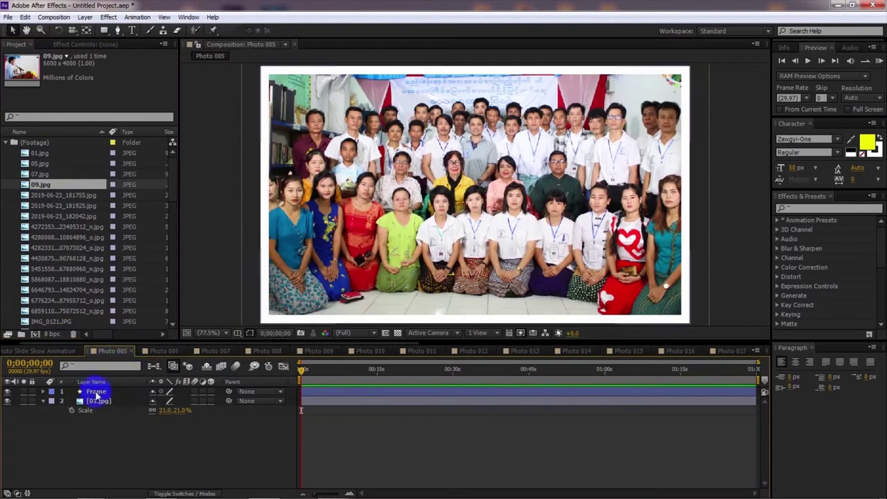
click(45, 197)
drag(45, 197, 100, 402)
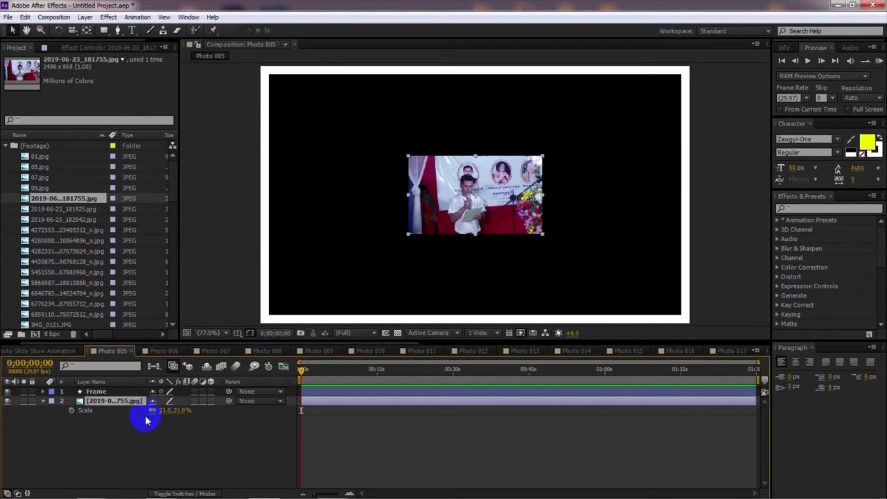
drag(166, 417, 192, 412)
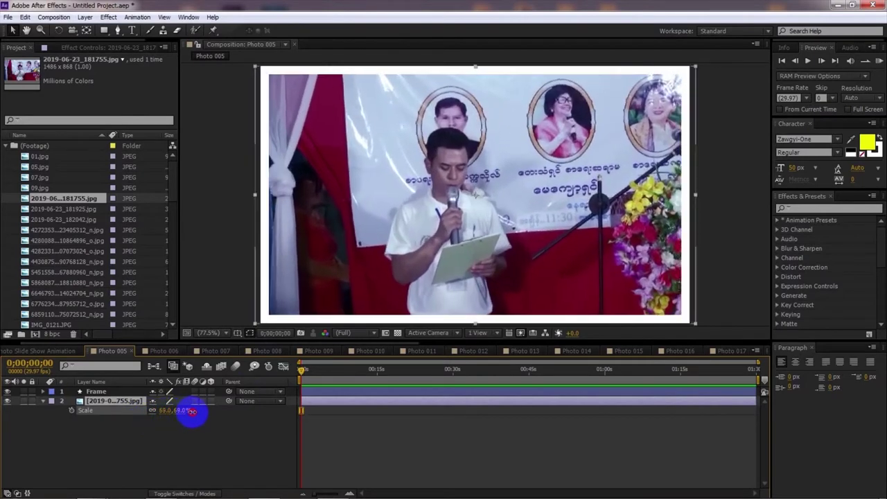
click(133, 353)
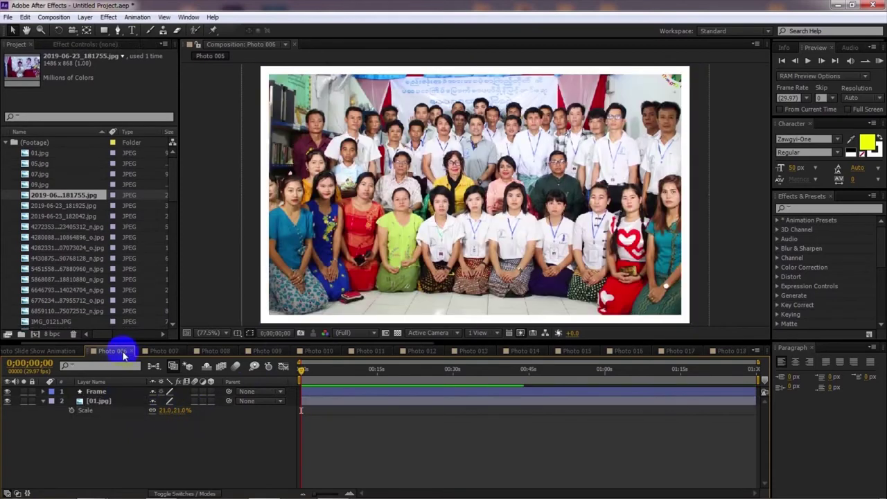
Replace 01.jpg in Photo 006 with 2019-06-23_181925.jpg, scale it up to fill the frame, and close the timeline
click(103, 400)
drag(65, 206, 104, 401)
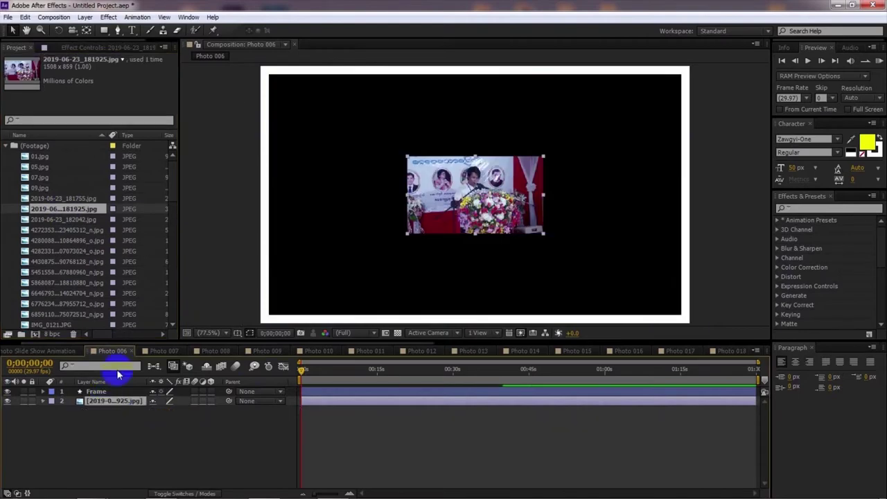
key(s)
drag(158, 411, 198, 412)
click(128, 352)
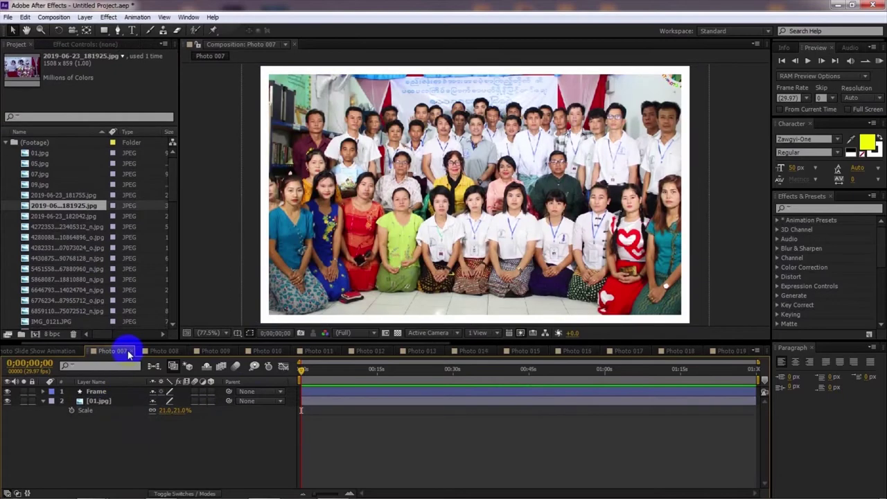
Replace 01.jpg in Photo 007 with 2019-06-23_182042.jpg, scale it to 71% to fill the frame, and close the timeline
click(98, 401)
drag(61, 219, 192, 414)
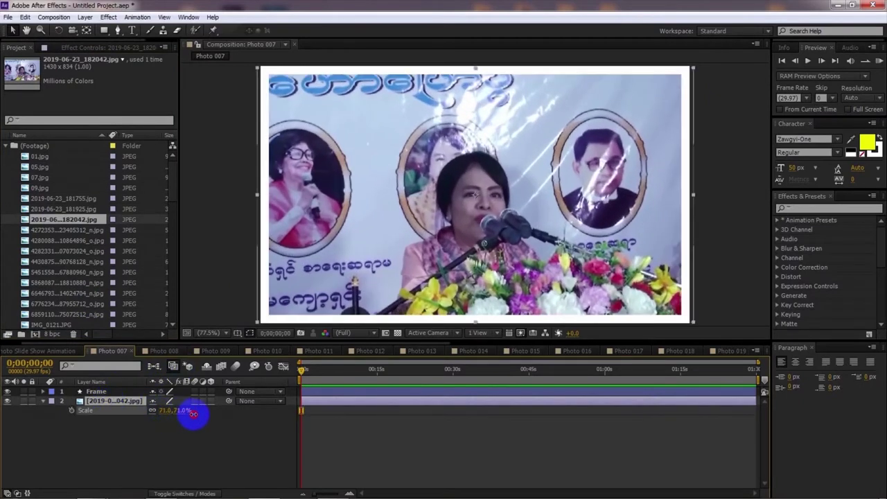
click(133, 352)
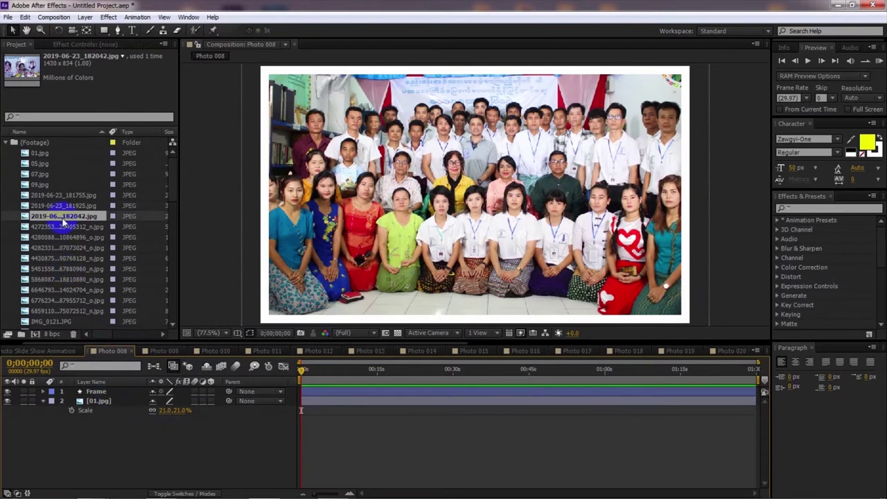
In Photo 008, place 4272353...05312_n.jpg beneath the Frame layer, delete the 01.jpg layer, and close the timeline
drag(64, 230, 104, 405)
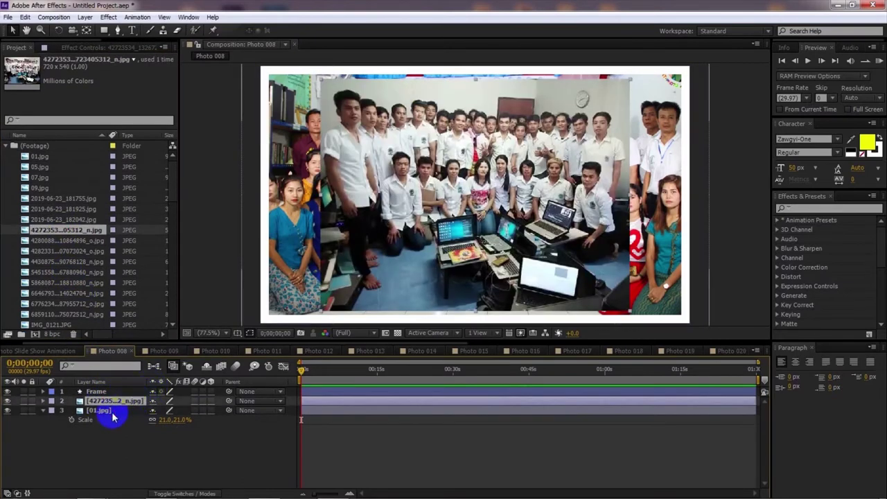
click(111, 412)
key(Delete)
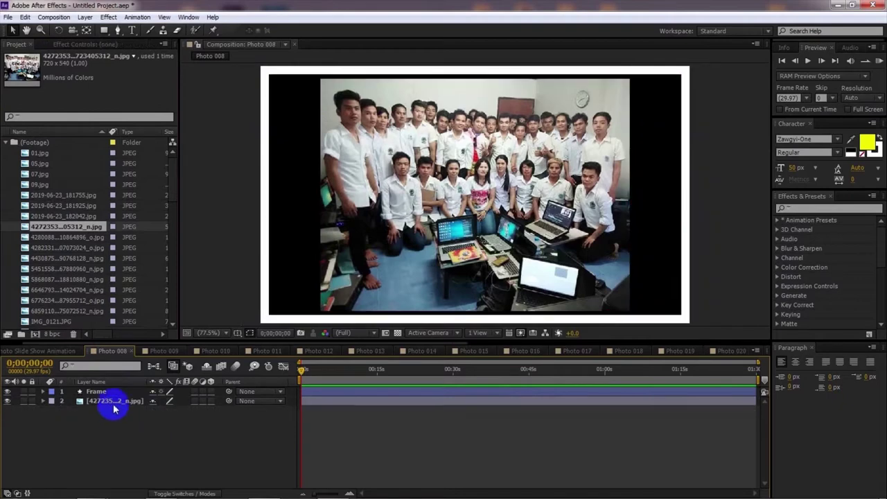
click(133, 353)
In Photo 009, delete the 01.jpg layer, place 4280088...64896_o.jpg beneath the Frame layer, and close the timeline
click(103, 400)
key(Delete)
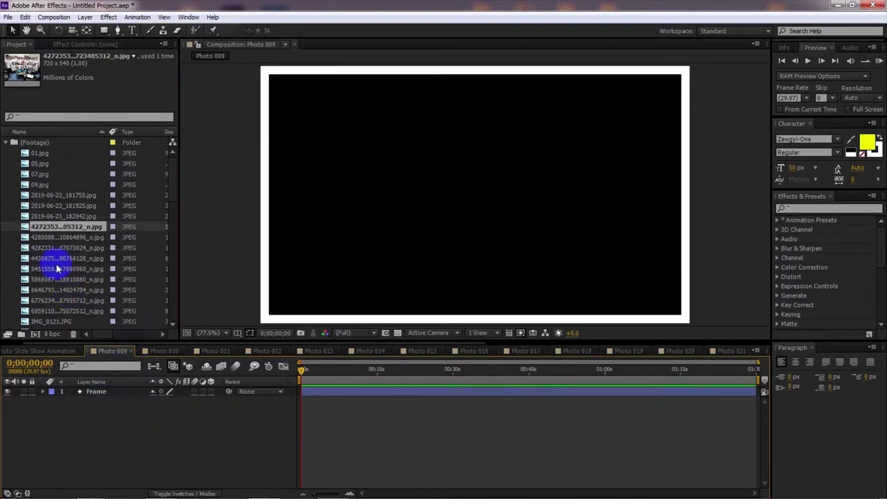
click(60, 238)
drag(60, 237, 79, 410)
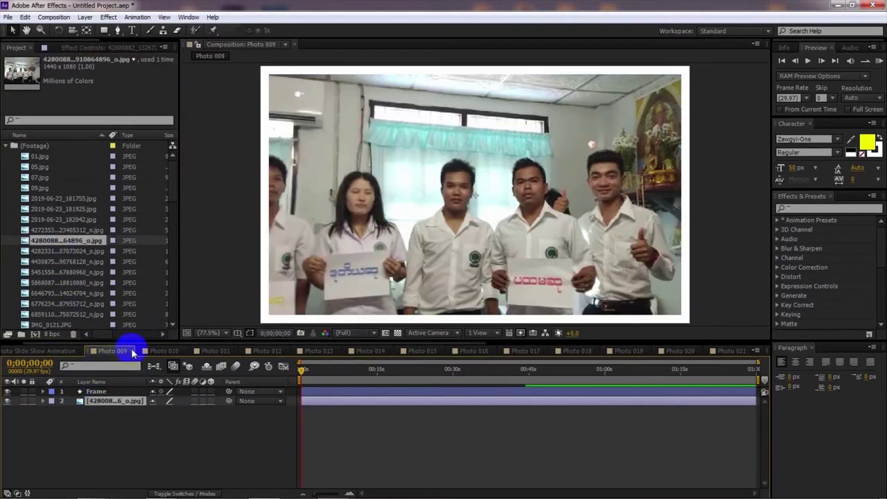
click(134, 352)
In Photo 010, delete the 01.jpg layer, place 4282331...73024_o.jpg beneath the Frame layer, and close the timeline
click(101, 401)
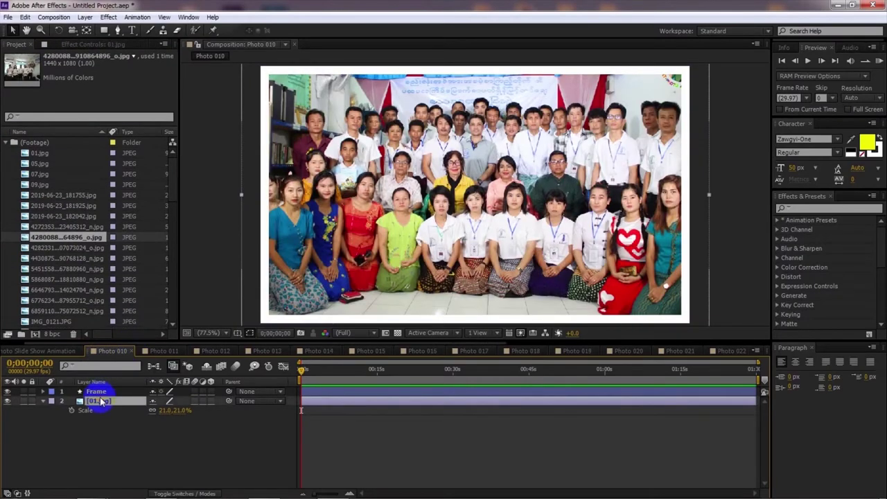
key(Delete)
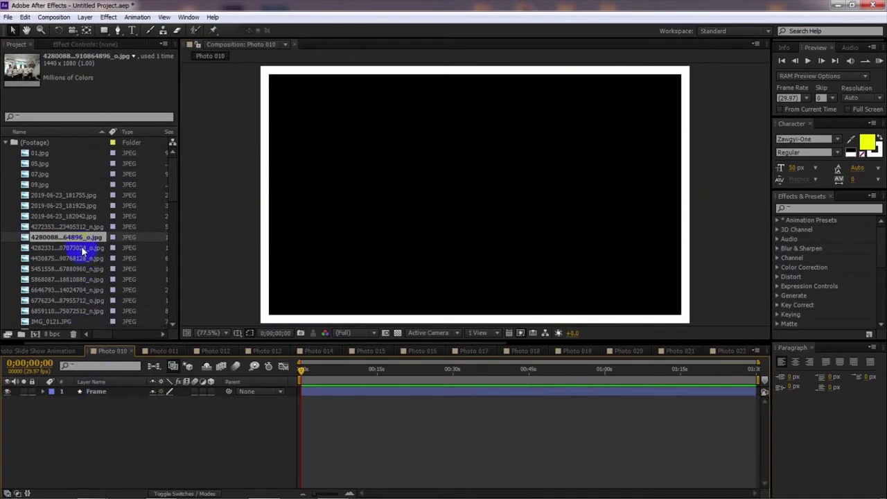
click(82, 249)
drag(106, 446, 113, 420)
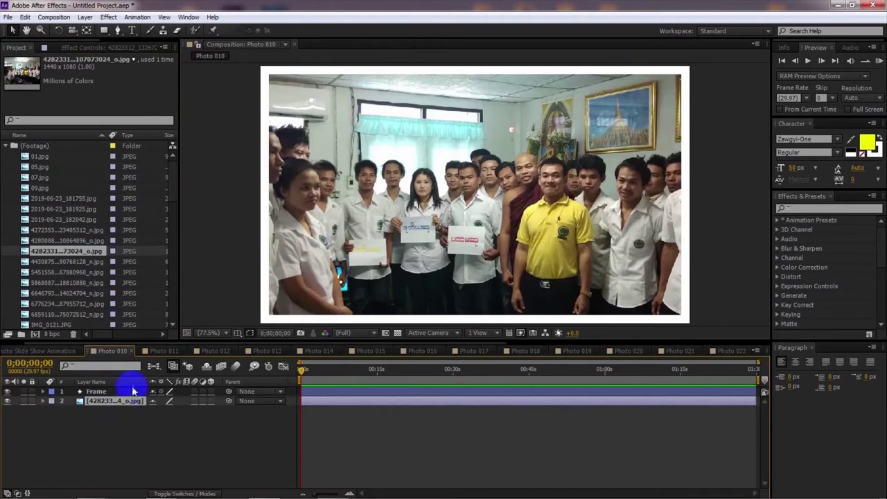
click(132, 352)
Replace 01.jpg in Photo 011 with 4430875...68128_n.jpg, scale it to 103%, and close the timeline
click(103, 401)
key(s)
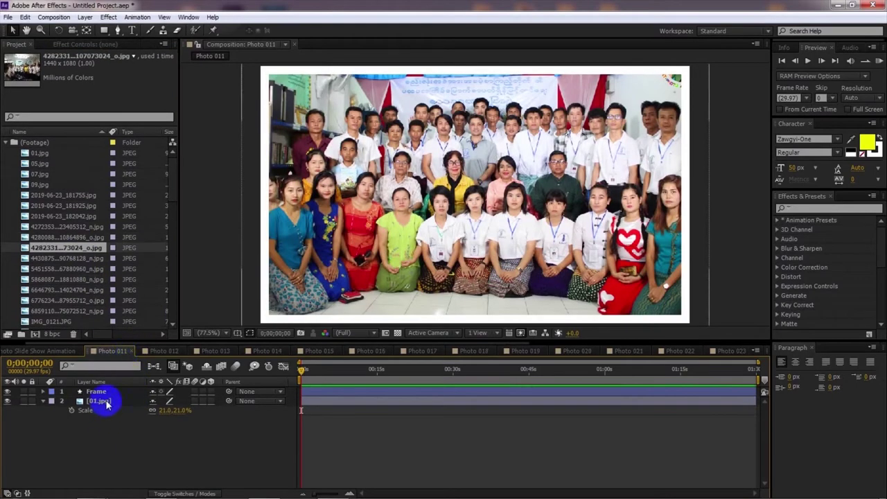
click(106, 404)
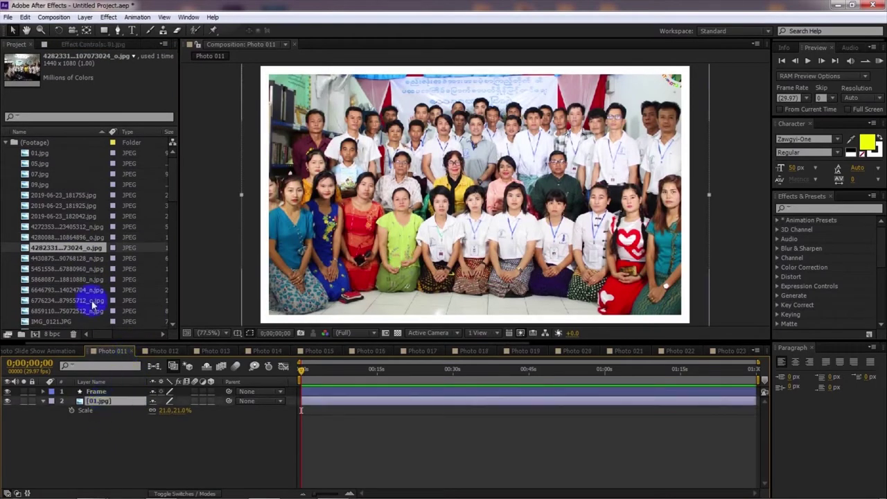
drag(81, 259, 215, 421)
key(s)
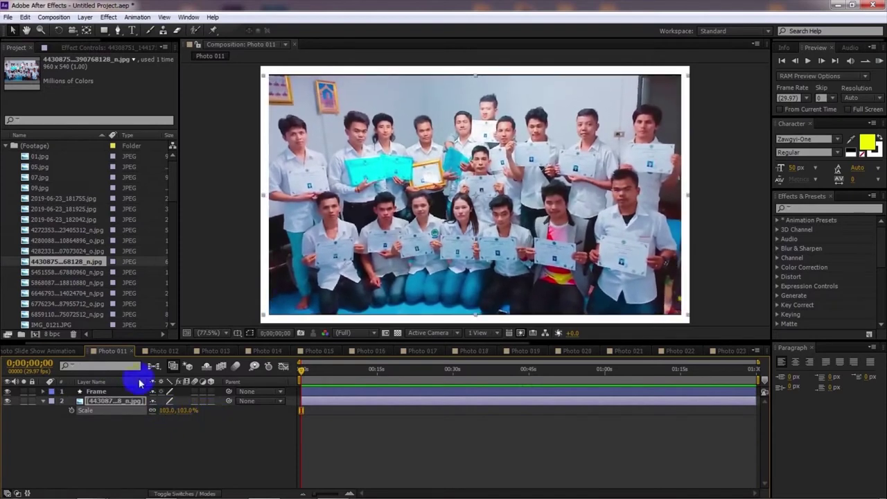
click(134, 351)
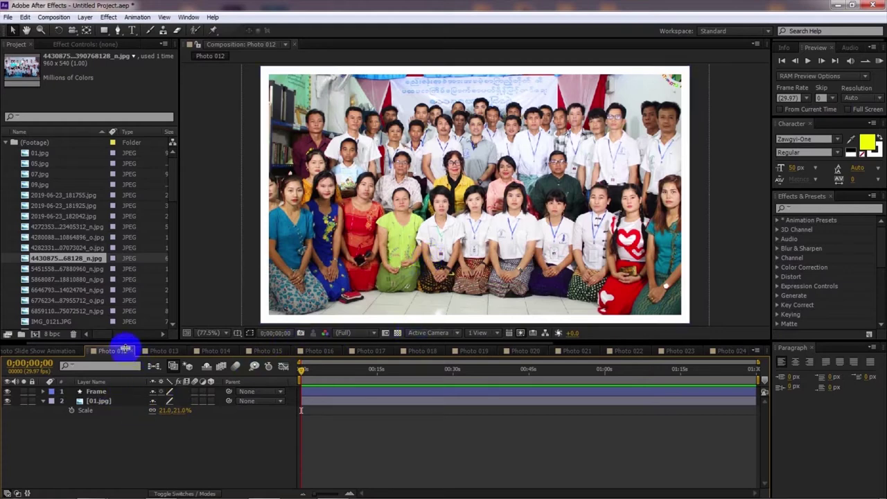
Replace 01.jpg in Photo 012 with 5451558...80960_n.jpg, scale it to 105% to fill the frame, and close the timeline
click(71, 269)
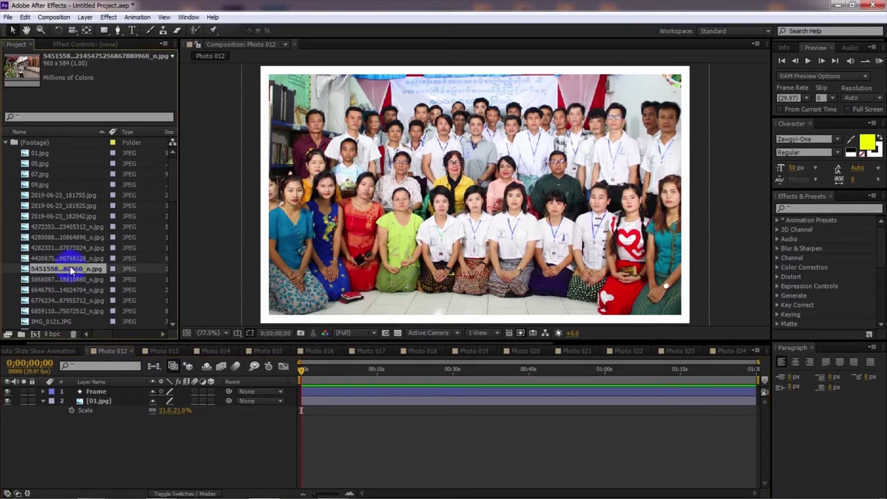
drag(71, 271, 97, 406)
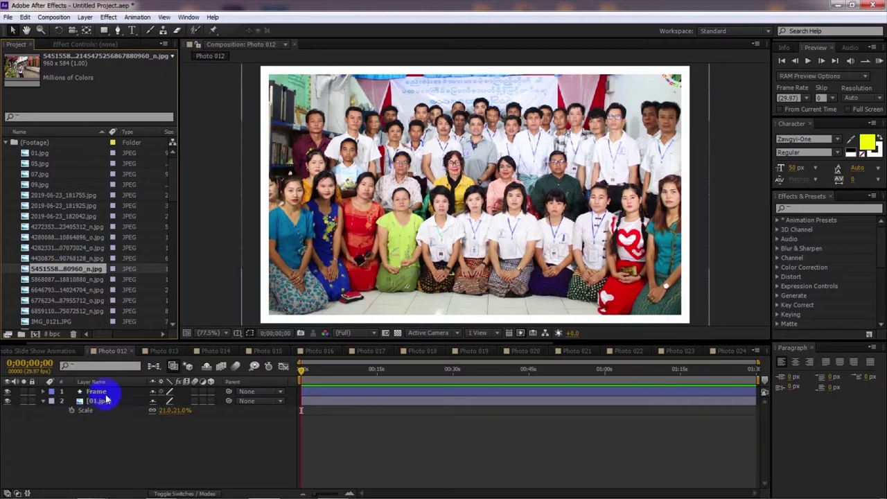
click(106, 407)
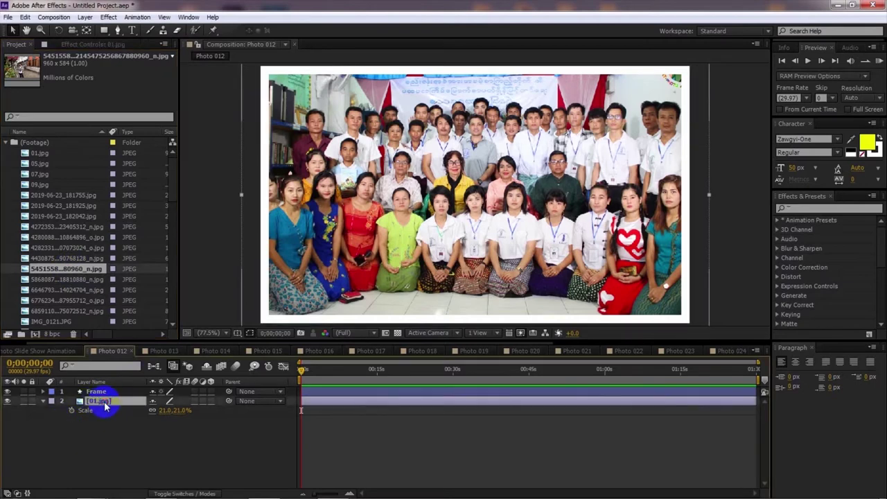
drag(68, 270, 114, 403)
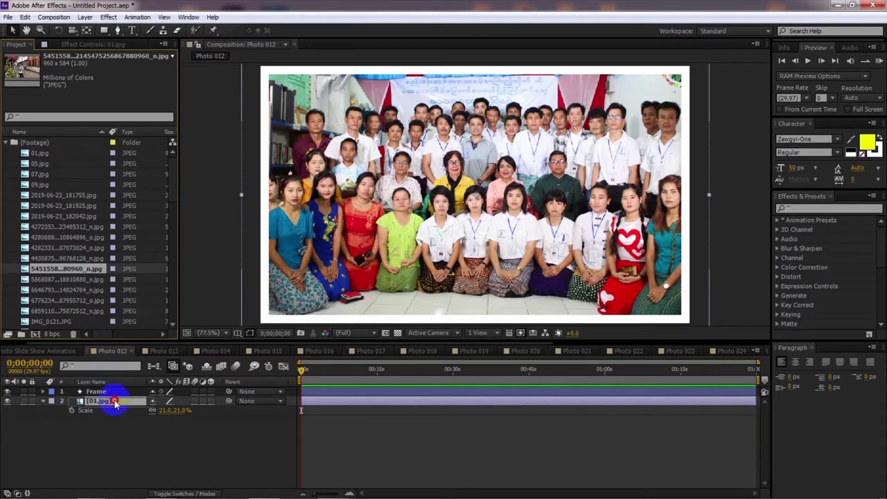
drag(114, 404, 114, 401)
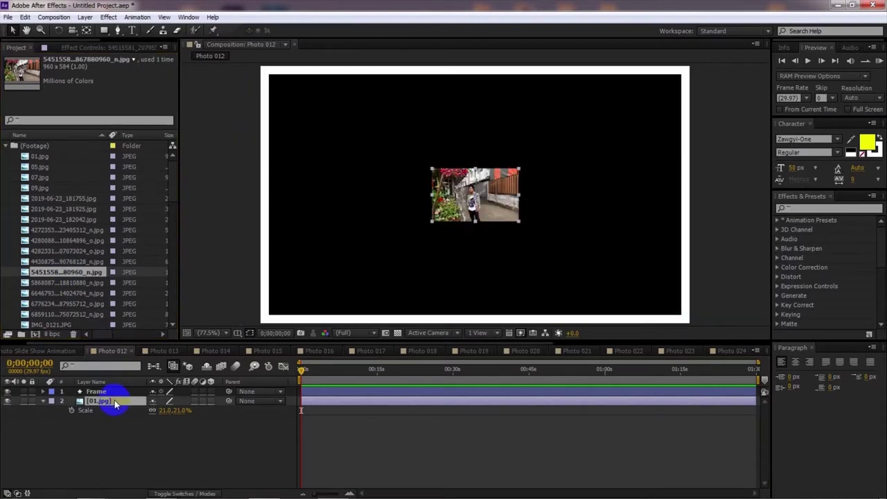
drag(163, 414, 206, 410)
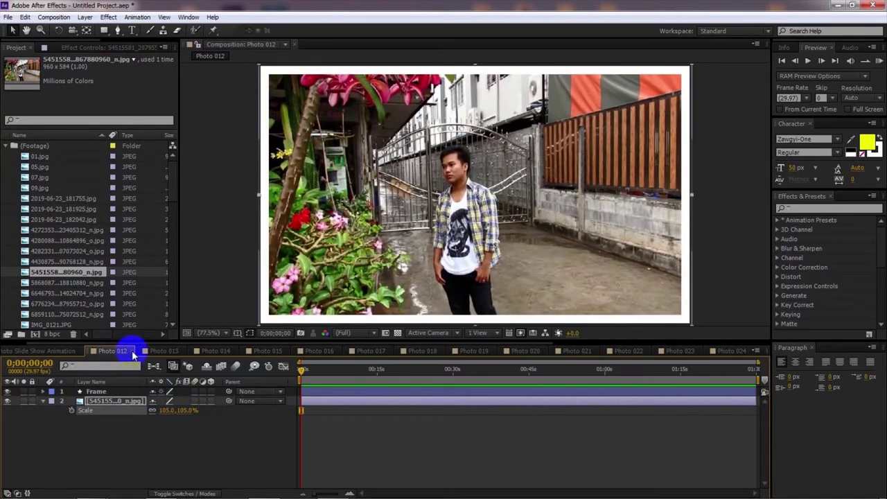
click(136, 351)
Replace 01.jpg in Photo 013 with 5868087...18810880_n.jpg and close the timeline
click(109, 403)
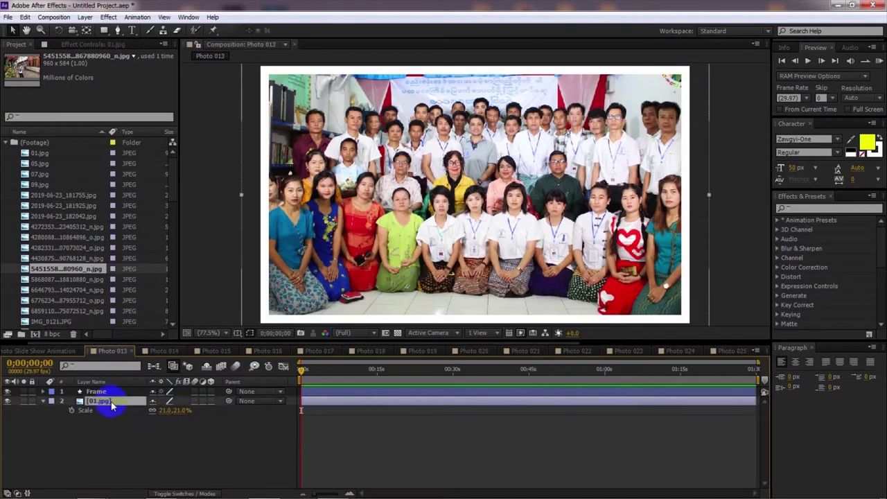
drag(63, 280, 97, 400)
click(131, 351)
Replace 01.jpg in Photo 014 with 6646793...24704_n.jpg, scale it to 118% and shift it down within the frame, and close the timeline
click(111, 401)
key(s)
drag(76, 292, 113, 399)
drag(406, 192, 416, 268)
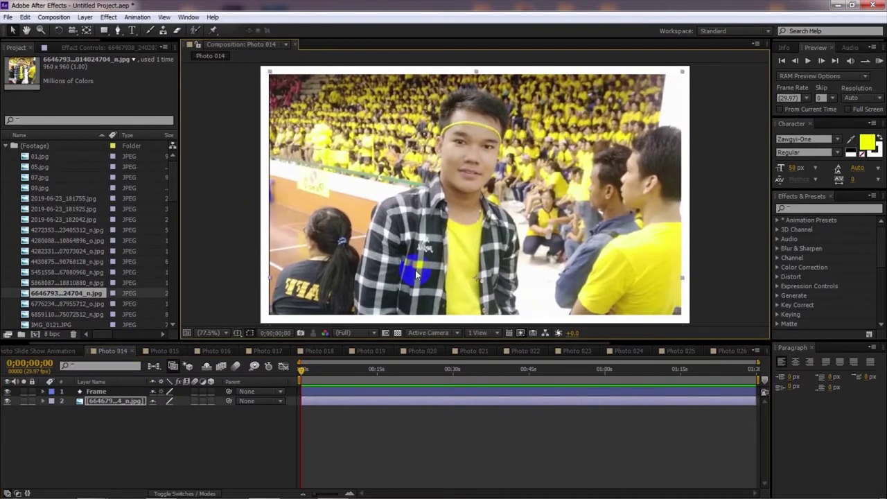
drag(165, 410, 174, 408)
drag(406, 252, 416, 270)
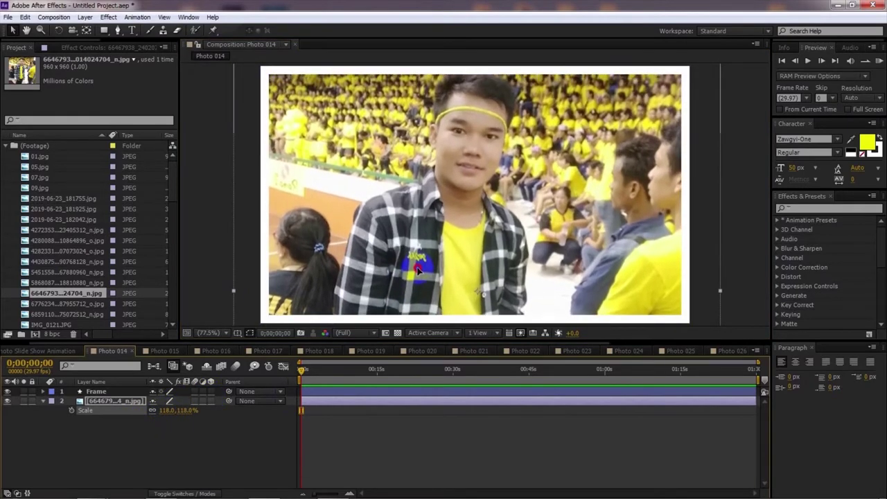
click(131, 352)
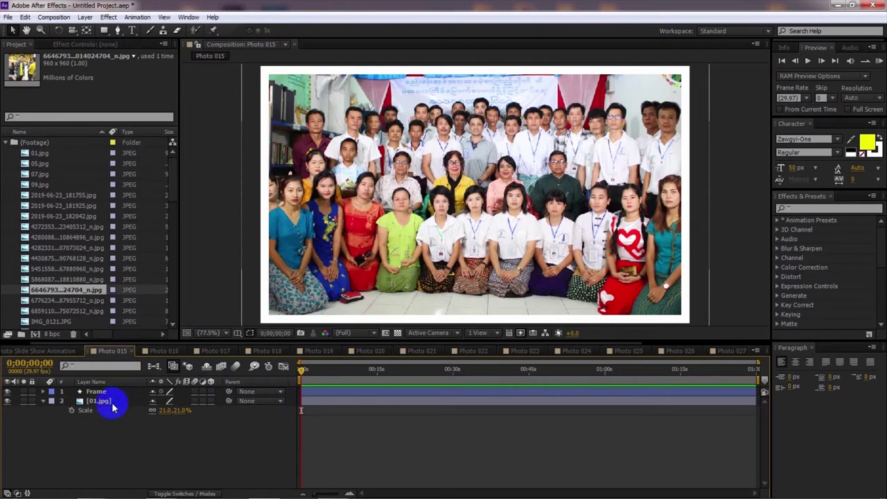
In Photo 015, delete the 01.jpg layer, place 6776234...55712_o.jpg beneath the Frame layer, and close the timeline
click(111, 402)
key(Delete)
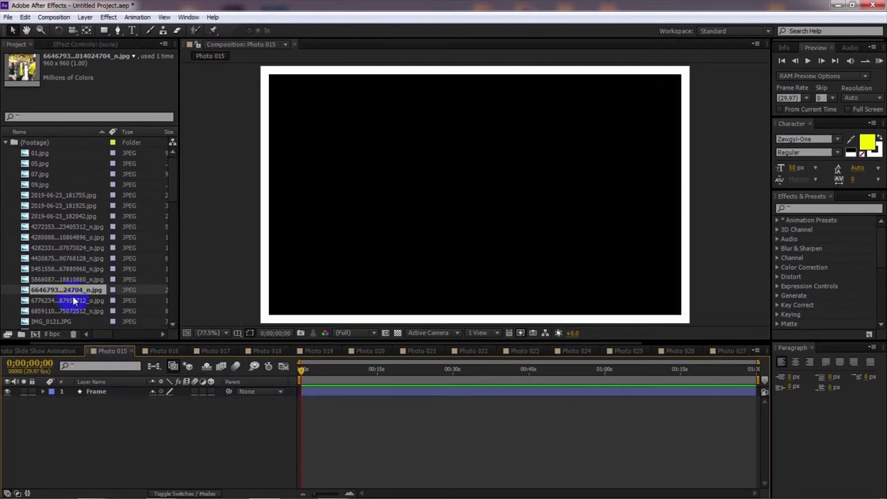
drag(78, 305, 111, 405)
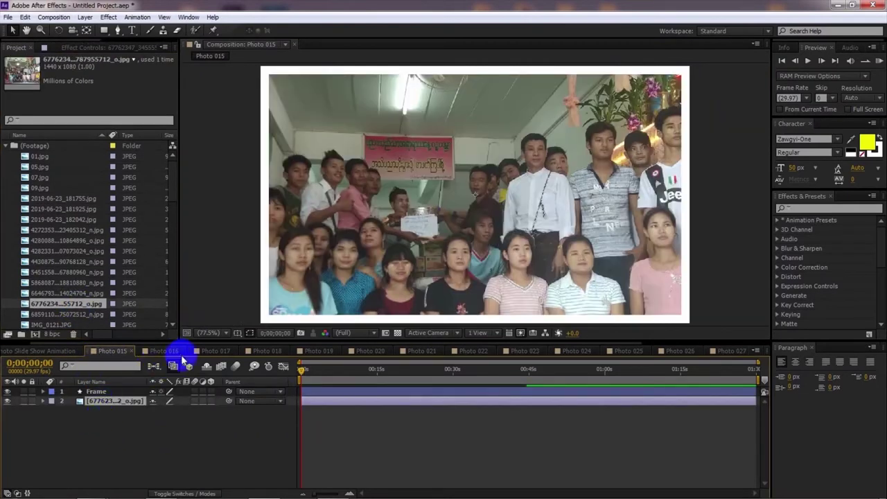
click(134, 351)
In Photo 016, delete the 01.jpg layer, place 6859110...72512_n.jpg beneath the Frame layer, and close the timeline
click(111, 402)
key(Delete)
drag(82, 314, 109, 416)
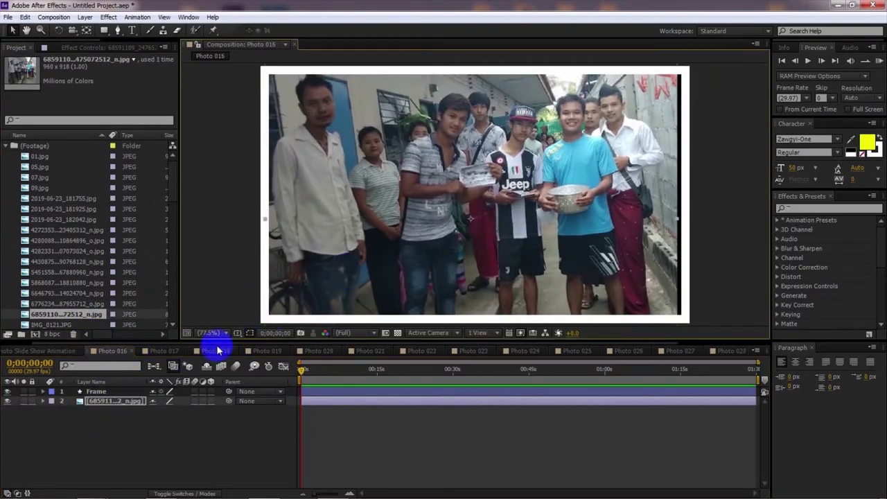
click(133, 351)
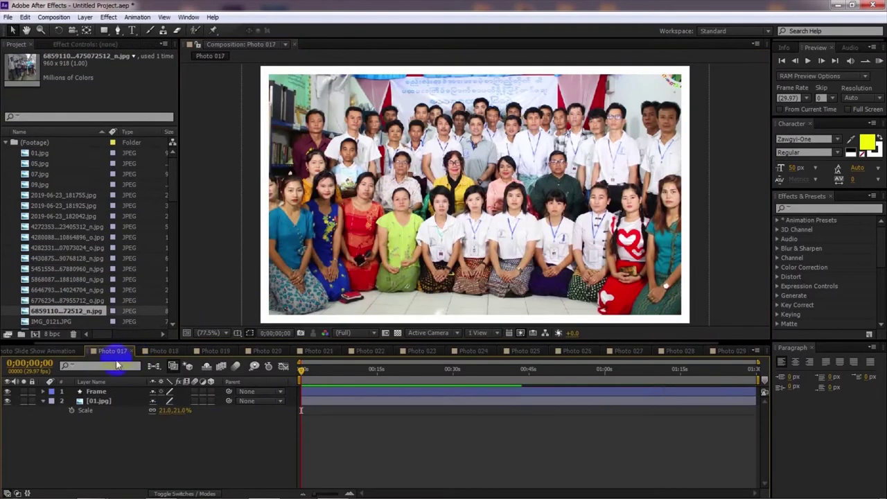
Replace 01.jpg in Photo 017 with IMG_0121.JPG beneath the Frame layer, scale it to 27%, and close the timeline
click(115, 401)
key(Delete)
drag(78, 324, 104, 414)
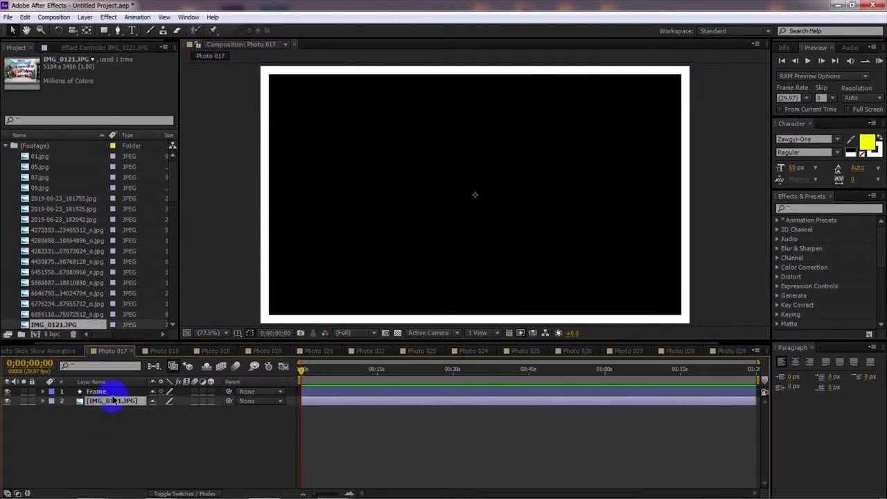
key(s)
drag(163, 410, 133, 414)
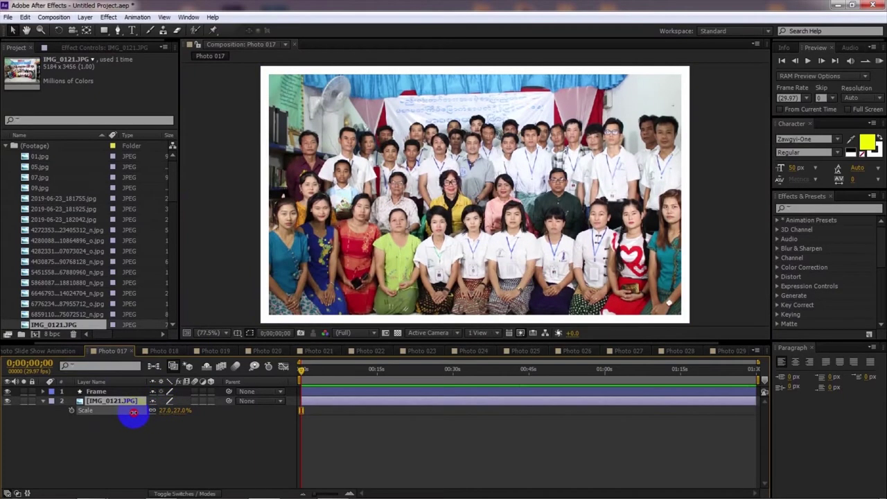
click(131, 352)
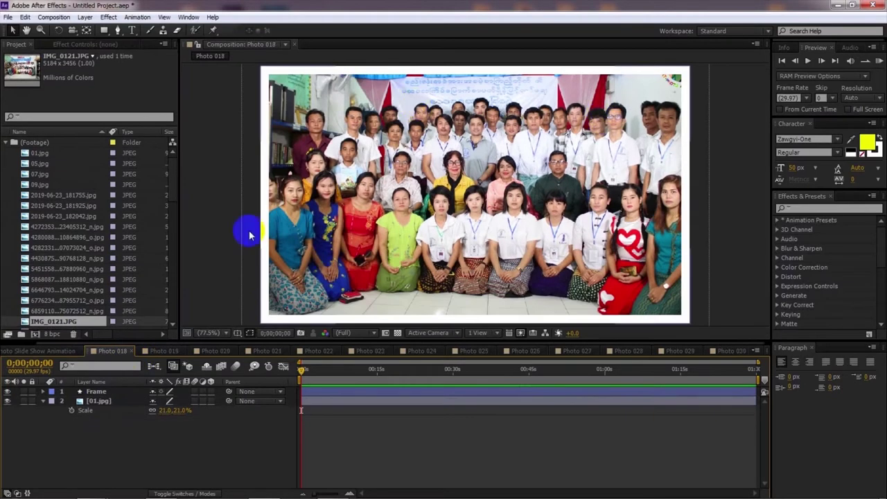
Replace 01.jpg in Photo 018 with IMG_2561.JPG beneath the Frame layer, scale it down to 52%, and close the timeline
scroll(176, 204, down, 5)
scroll(175, 207, down, 1)
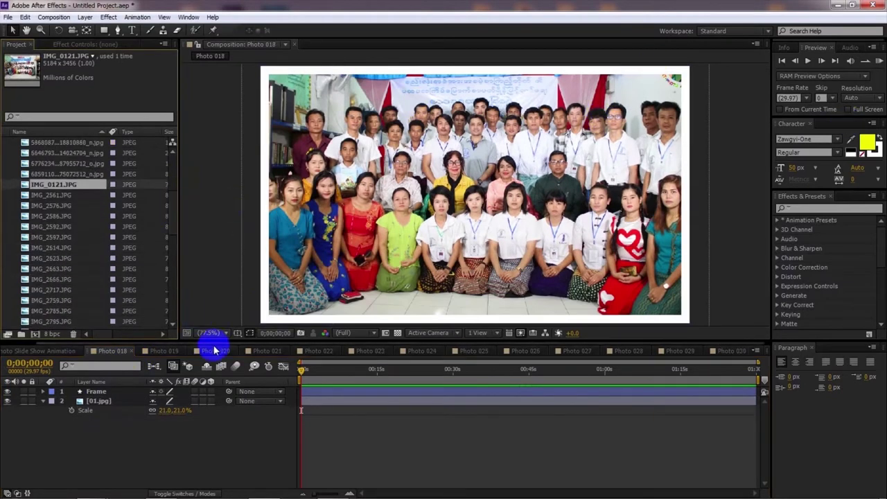
click(104, 402)
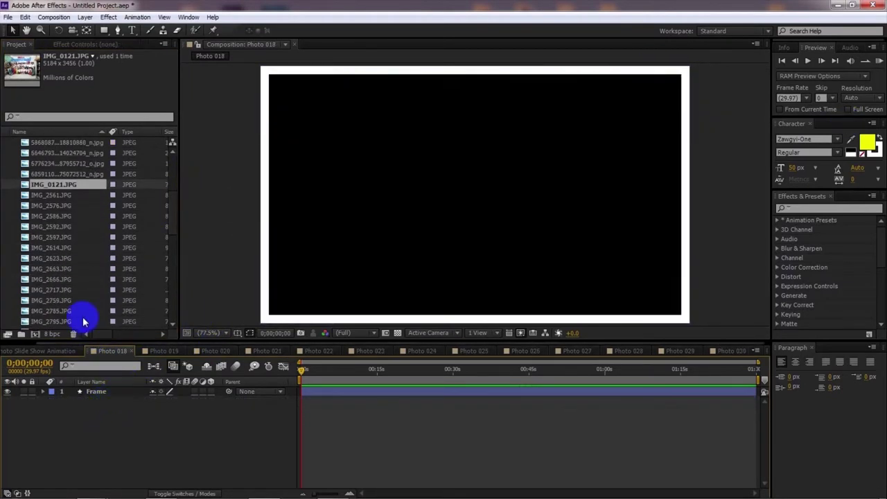
drag(77, 199, 114, 405)
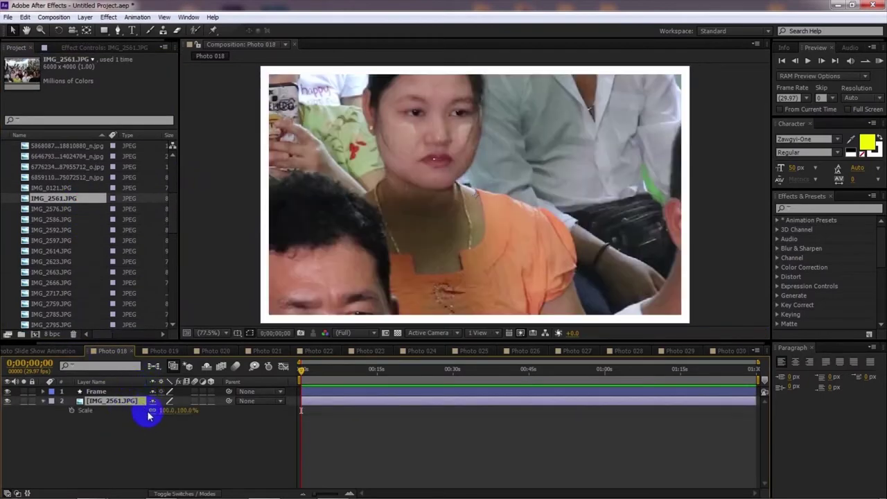
drag(167, 407, 145, 412)
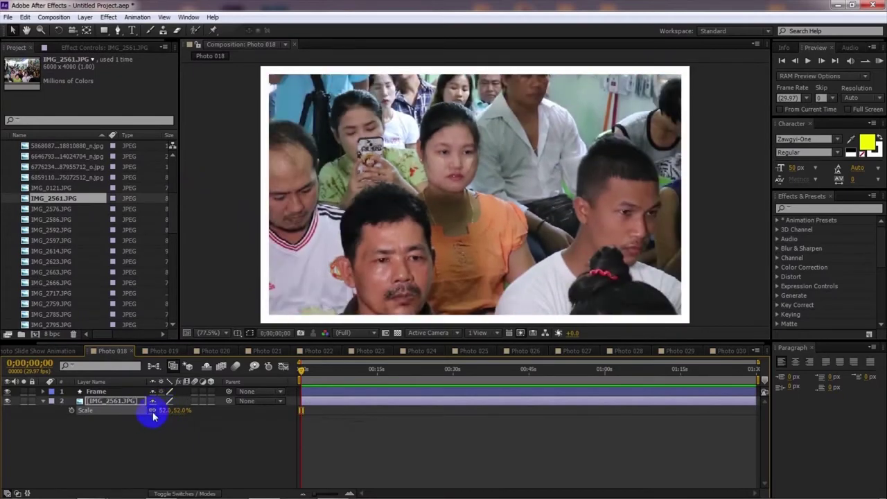
click(130, 352)
Replace 01.jpg in Photo 019 with IMG_2576.JPG and close the timeline
click(90, 397)
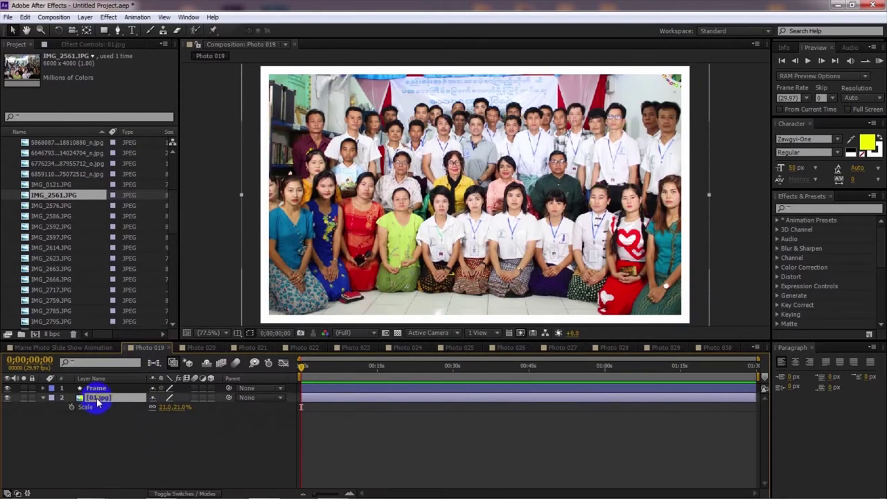
click(76, 206)
drag(76, 206, 114, 401)
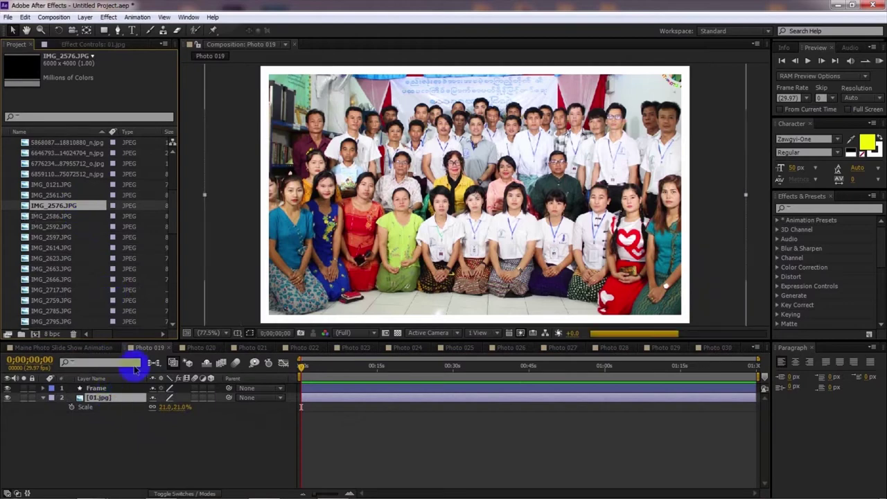
click(170, 349)
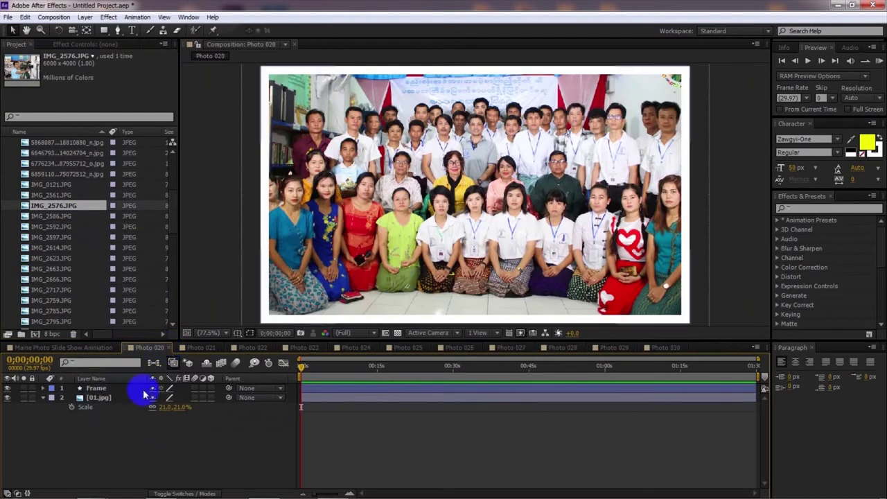
Replace 01.jpg in Photo 020 with IMG_2586.JPG and close the timeline
click(118, 400)
drag(62, 216, 104, 399)
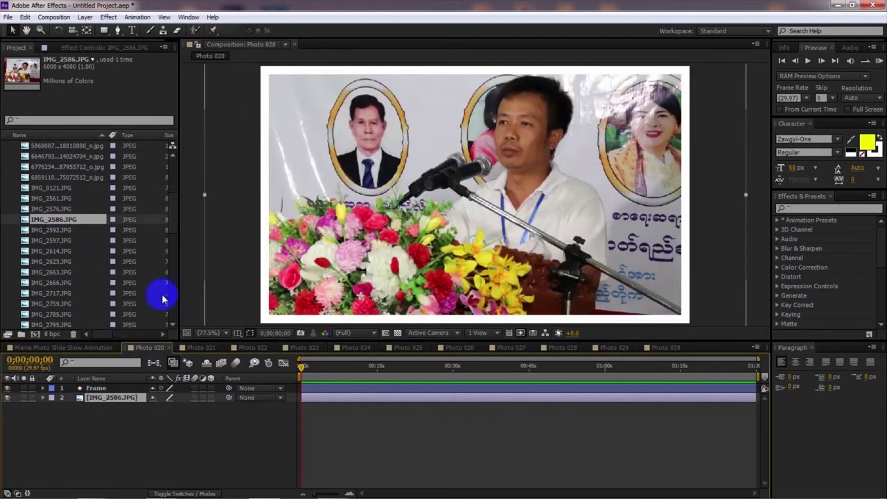
click(168, 348)
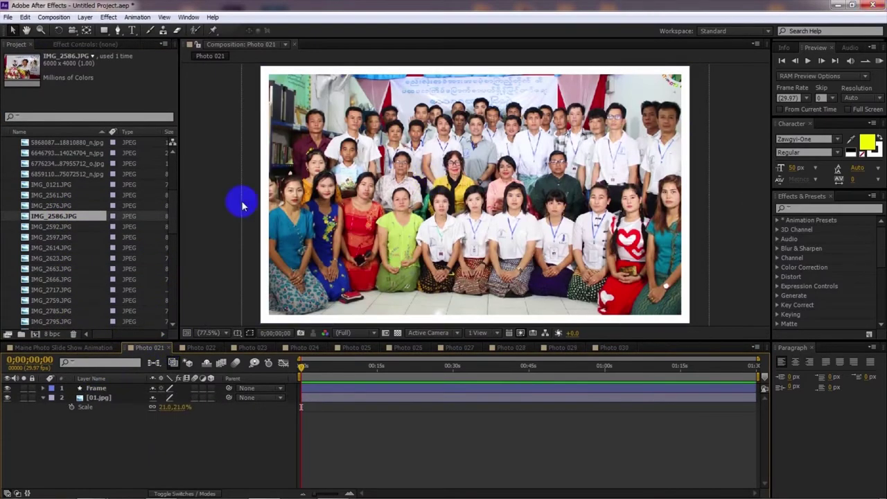
Replace 01.jpg in Photo 021 with IMG_2592.JPG and close the timeline
click(118, 400)
key(s)
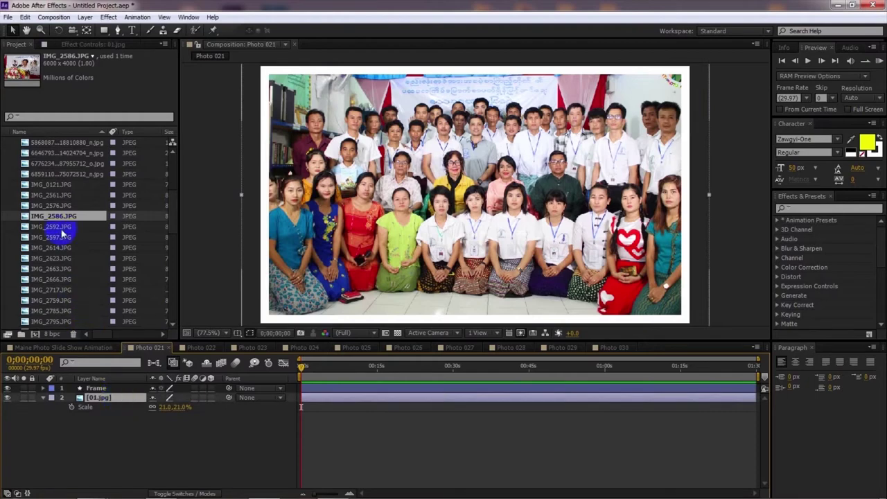
drag(64, 230, 107, 402)
click(168, 348)
Replace 01.jpg in Photo 022 with IMG_2597.JPG
click(115, 398)
key(s)
drag(57, 239, 104, 399)
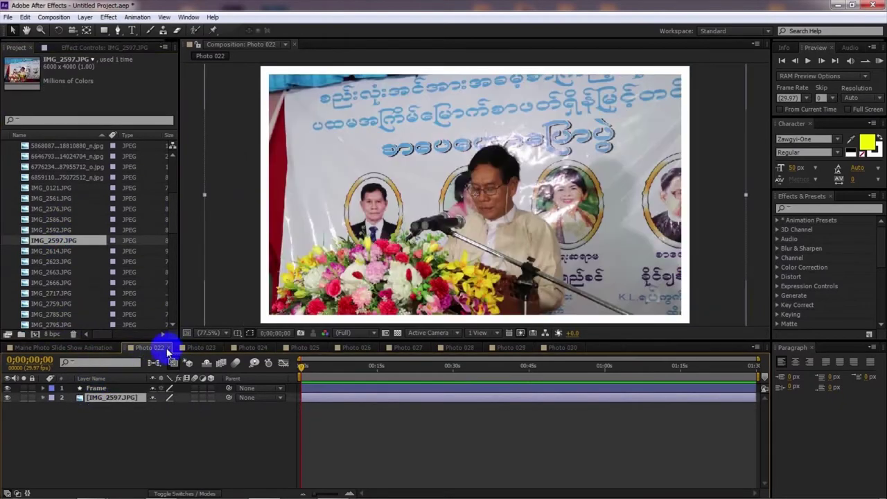
Close the Photo 022 timeline and replace 01.jpg in Photo 023 with IMG_2614.JPG
click(168, 348)
click(108, 397)
key(s)
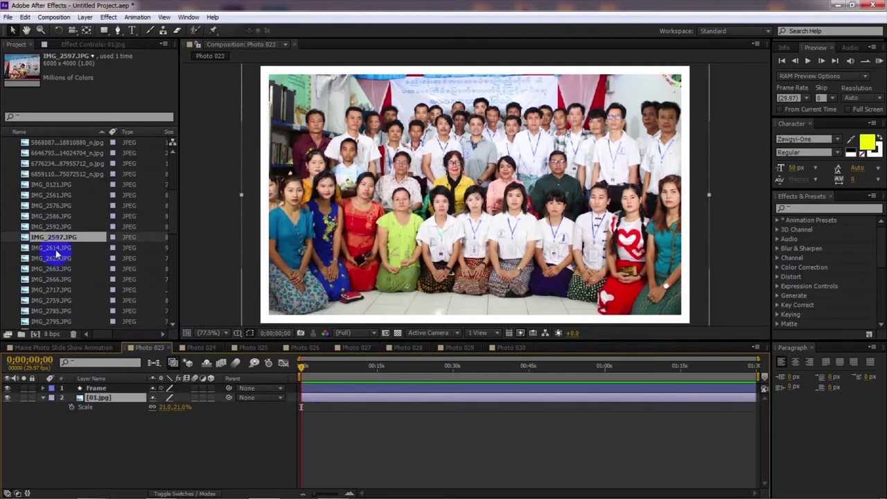
drag(57, 251, 82, 390)
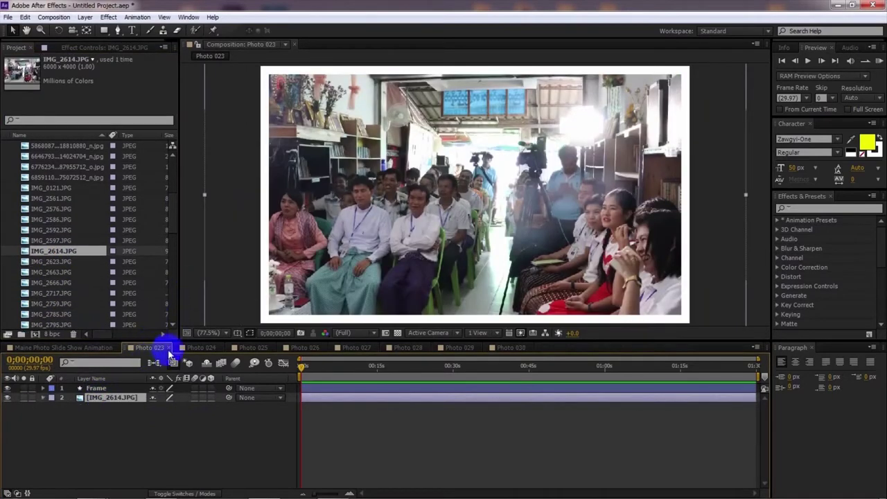
Close the Photo 023 timeline and replace 01.jpg in Photo 024 with IMG_2623.JPG
click(168, 349)
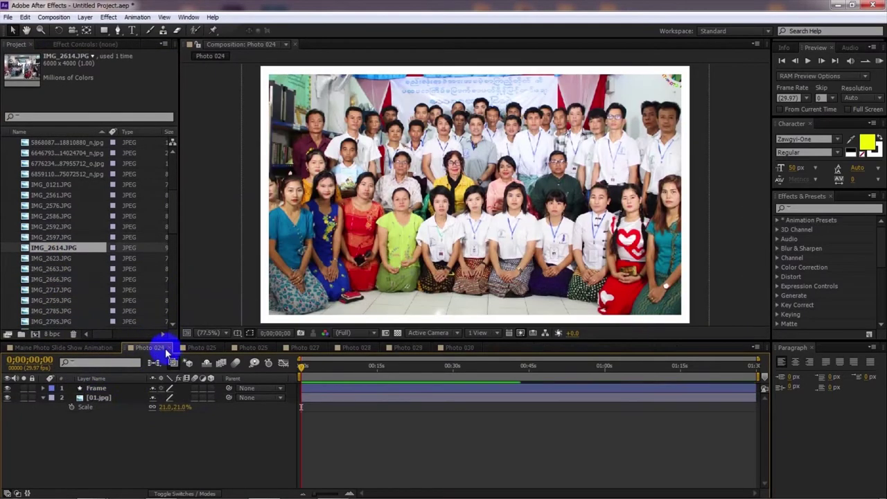
click(111, 398)
drag(62, 257, 110, 396)
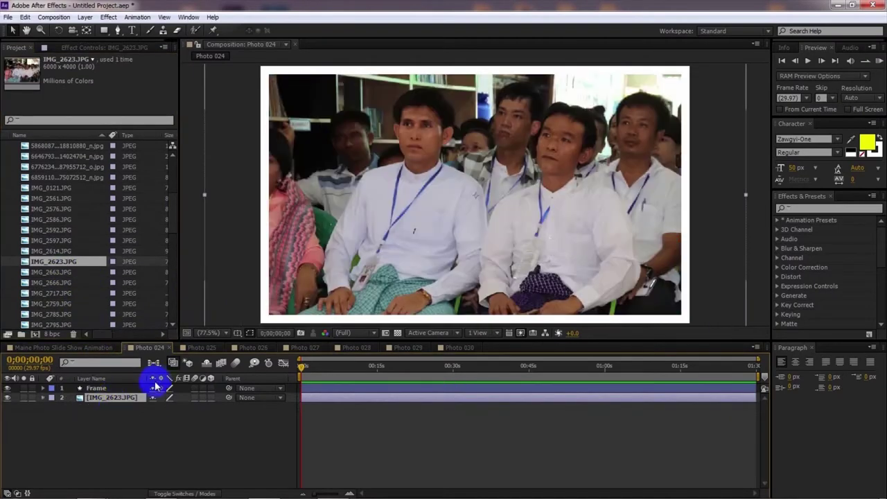
Close the Photo 024 timeline and replace 01.jpg in Photo 025 with IMG_2663.JPG
click(168, 350)
click(115, 398)
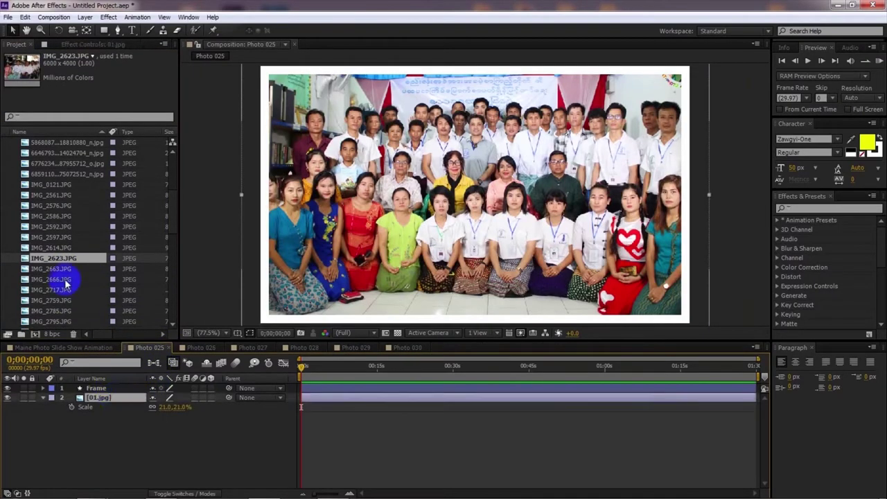
drag(66, 276, 99, 400)
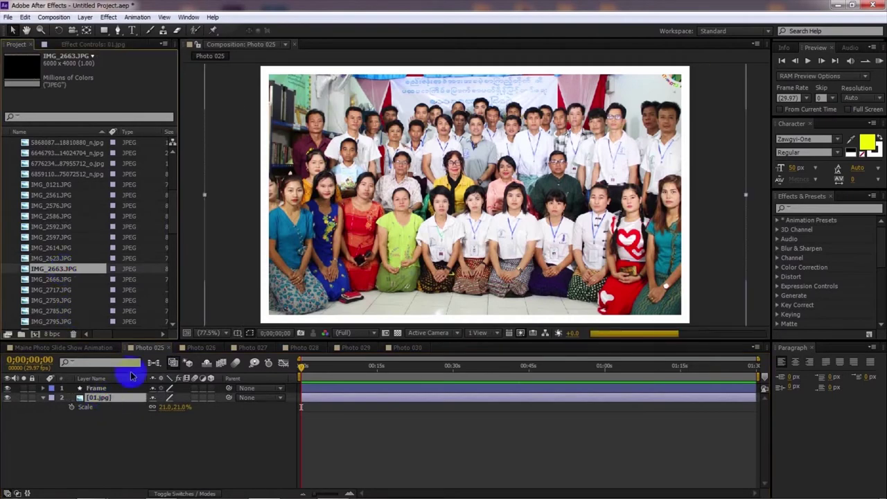
Close the Photo 025 timeline and replace 01.jpg in Photo 026 with IMG_2666.JPG
click(168, 348)
click(114, 398)
key(s)
drag(83, 283, 115, 396)
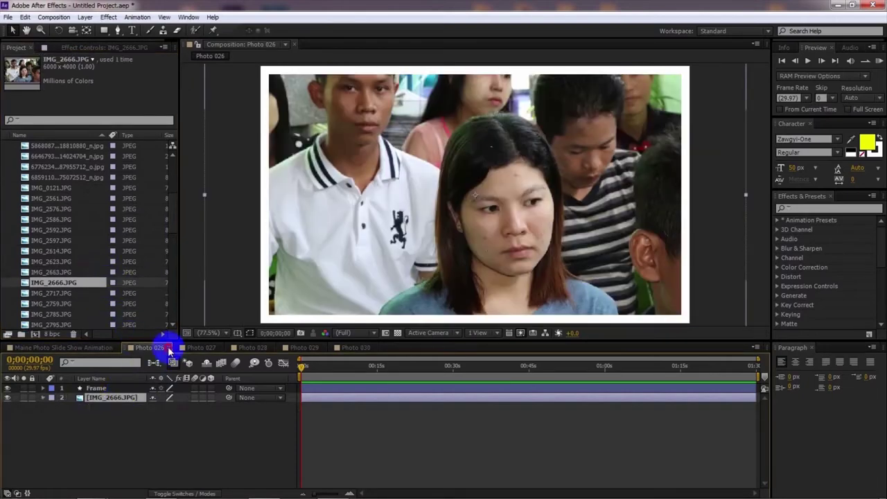
Close the Photo 026 timeline and replace 01.jpg in Photo 027 with IMG_2717.JPG
click(168, 347)
click(125, 398)
key(s)
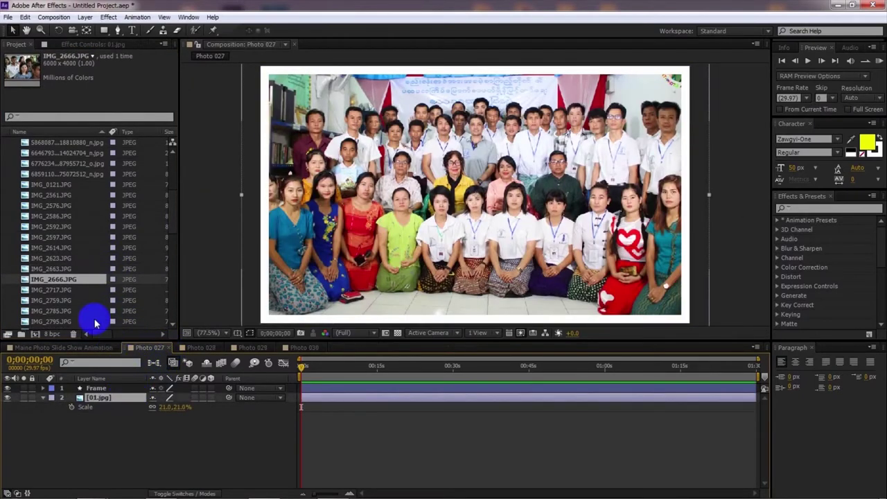
drag(68, 290, 116, 399)
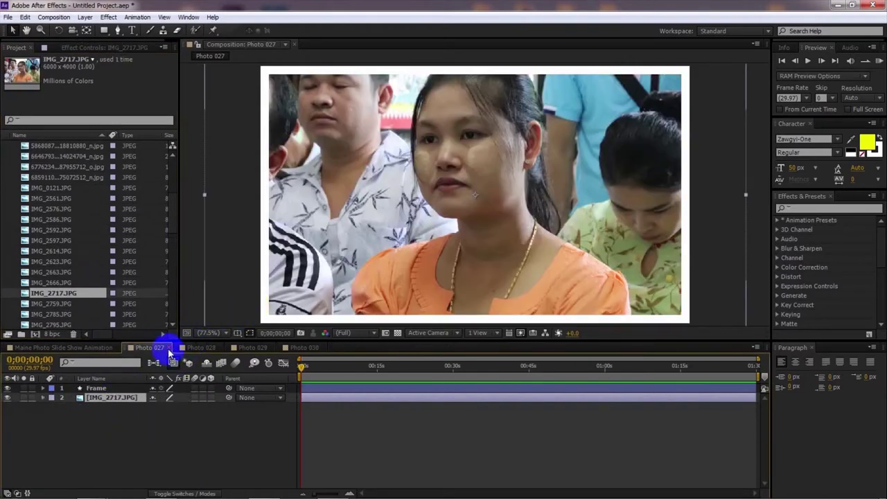
Close the Photo 027 timeline and replace 01.jpg in Photo 028 with IMG_2759.JPG
click(168, 348)
click(125, 398)
key(s)
drag(84, 303, 131, 400)
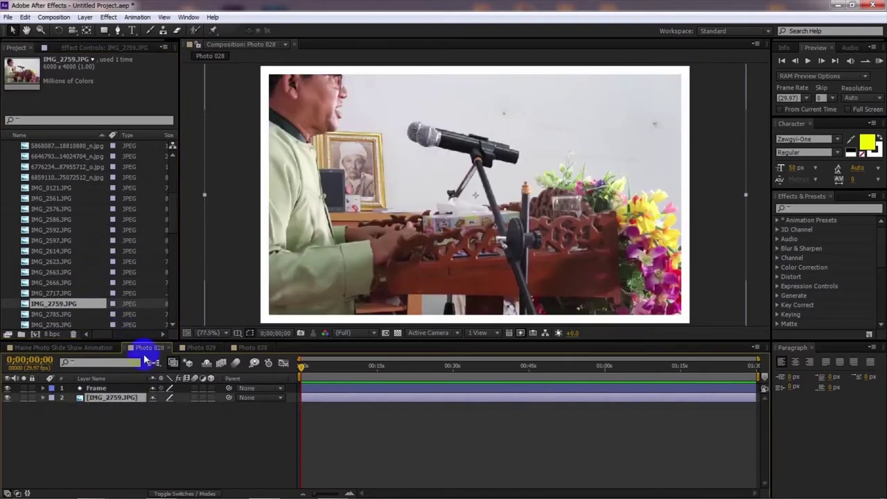
Close the Photo 028 timeline and replace 01.jpg in Photo 029 with IMG_2785.JPG
click(167, 347)
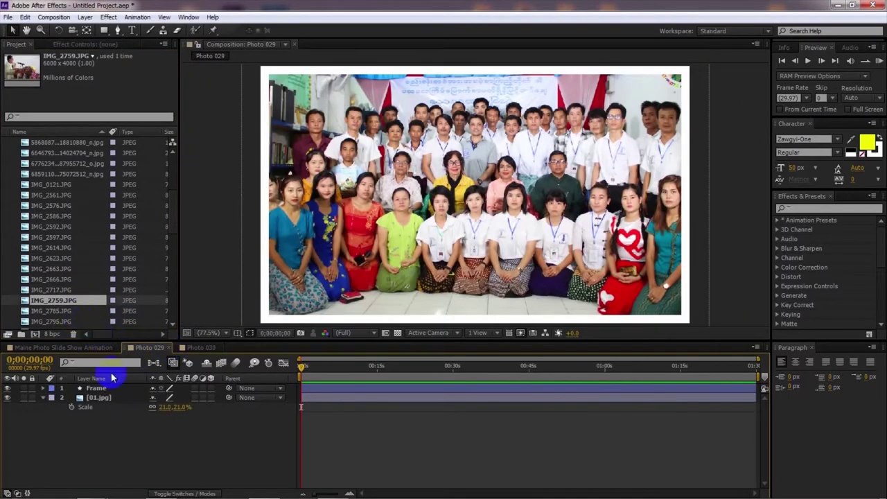
click(111, 398)
key(s)
drag(76, 317, 112, 401)
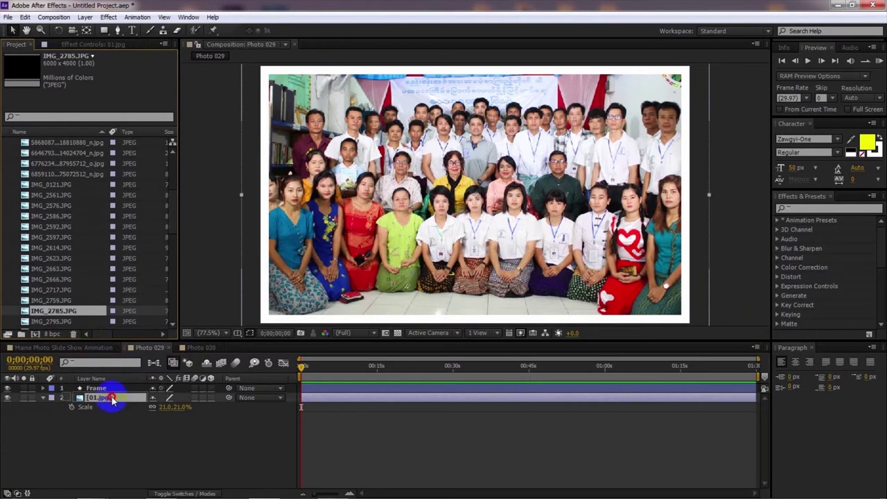
Replace 01.jpg in Photo 030 with IMG_2795.JPG, leaving only the Maine Photo Slide Show Animation timeline open
click(167, 348)
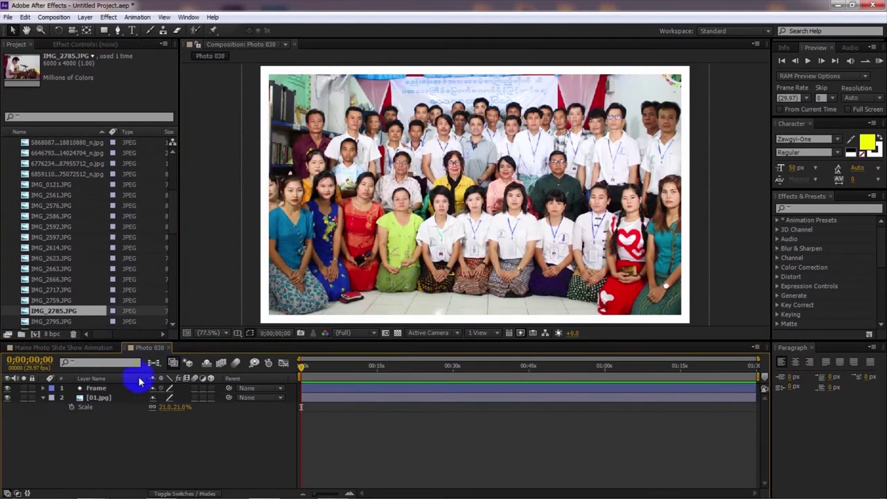
drag(63, 321, 127, 402)
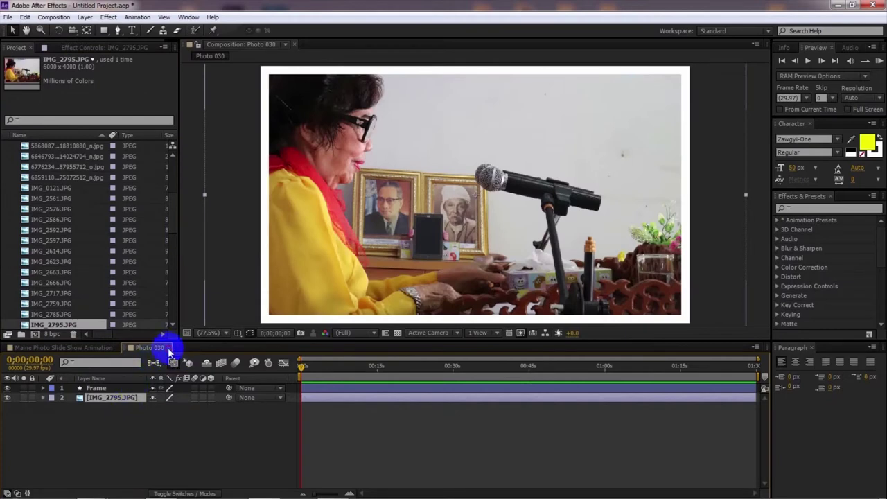
click(168, 348)
Collapse the Footage folder and add compositions Photo 001 through Photo 030 below Background in the Maine Photo Slide Show Animation timeline
scroll(178, 196, up, 5)
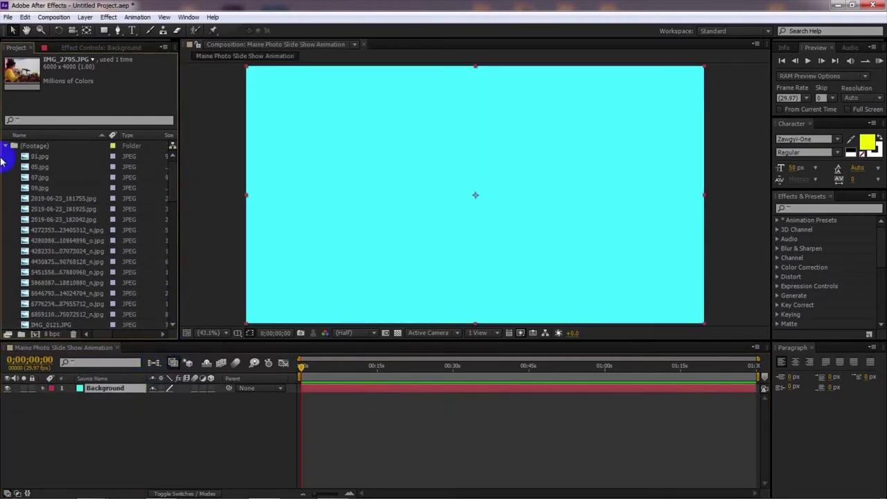
click(9, 147)
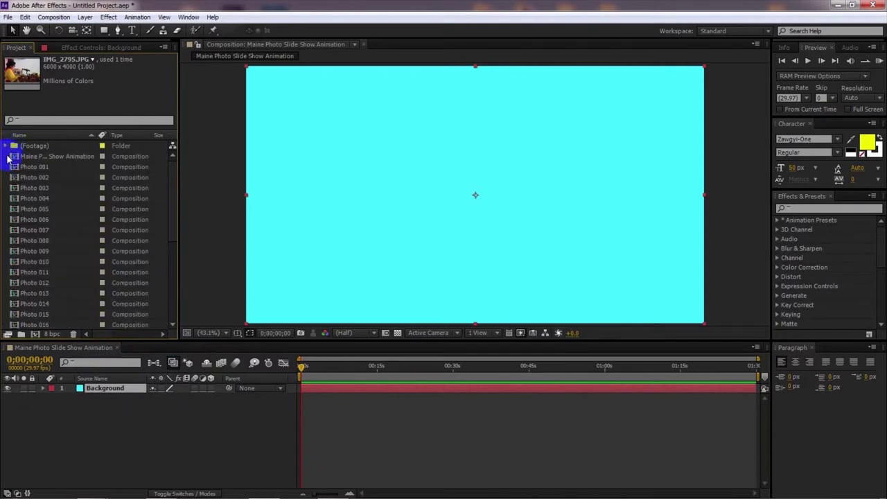
click(14, 167)
scroll(169, 238, down, 4)
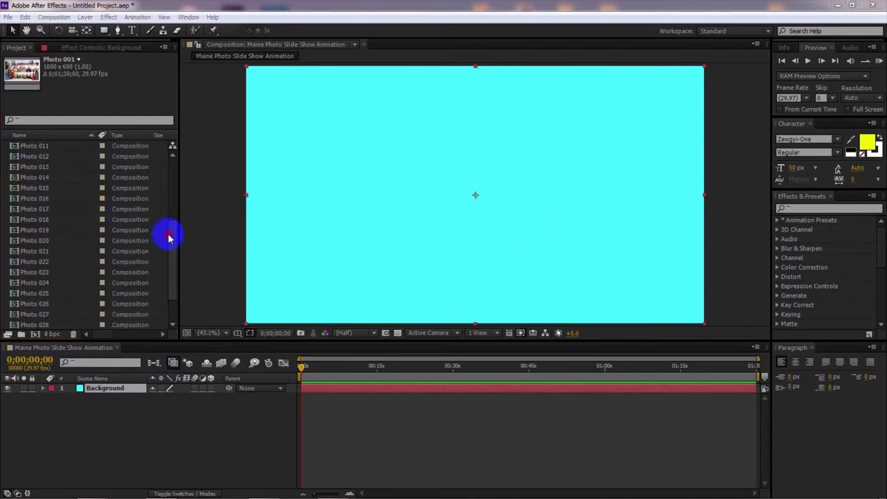
scroll(169, 194, up, 4)
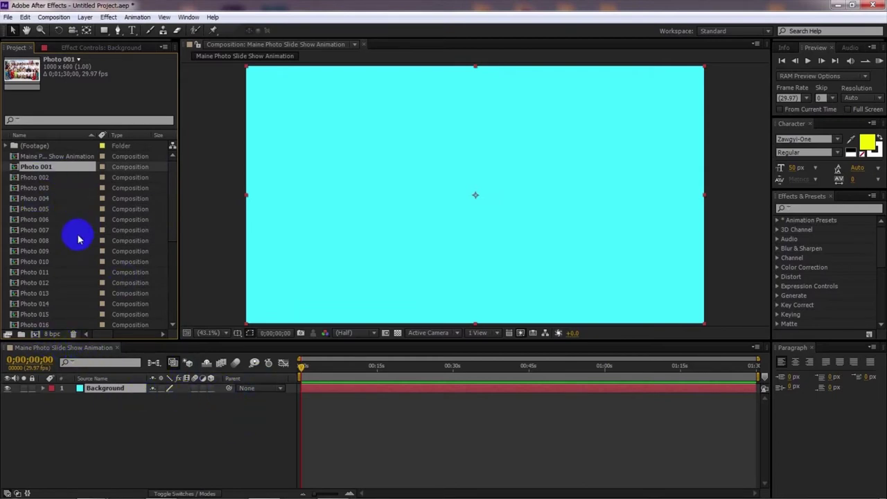
drag(68, 167, 59, 312)
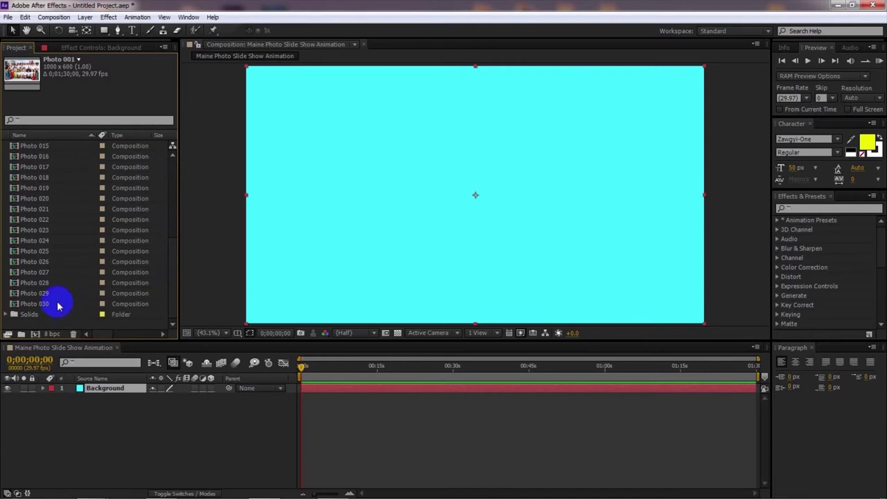
shift+click(58, 305)
drag(46, 199, 102, 433)
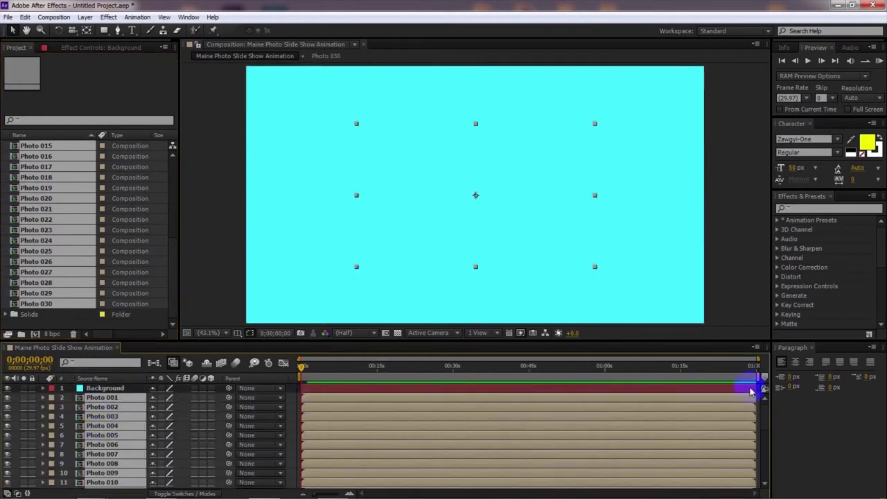
Move the Background layer below Photo 030 in the layer stack, enlarging the timeline area for the move and shrinking it again
drag(204, 340, 208, 283)
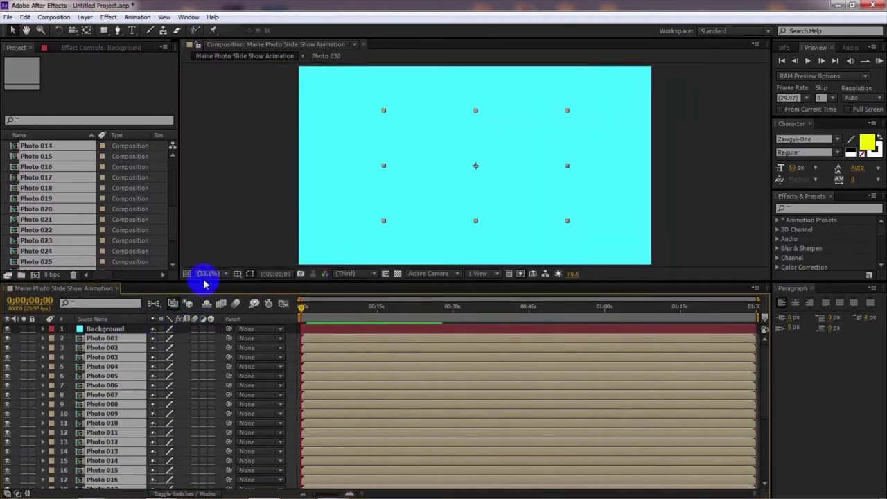
drag(203, 280, 204, 238)
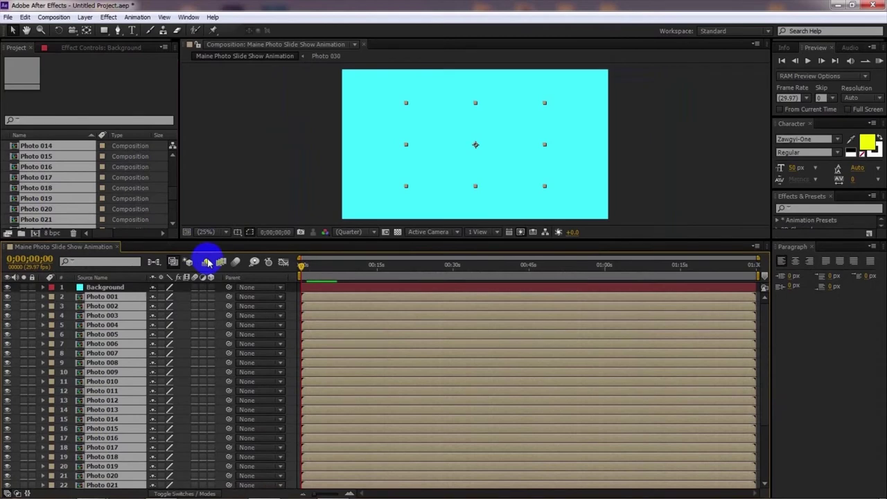
drag(211, 239, 226, 132)
click(99, 176)
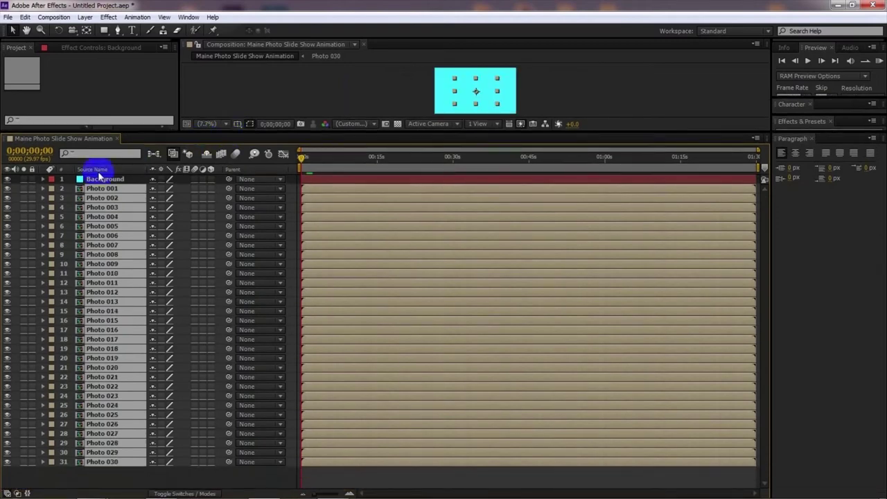
drag(104, 182, 93, 471)
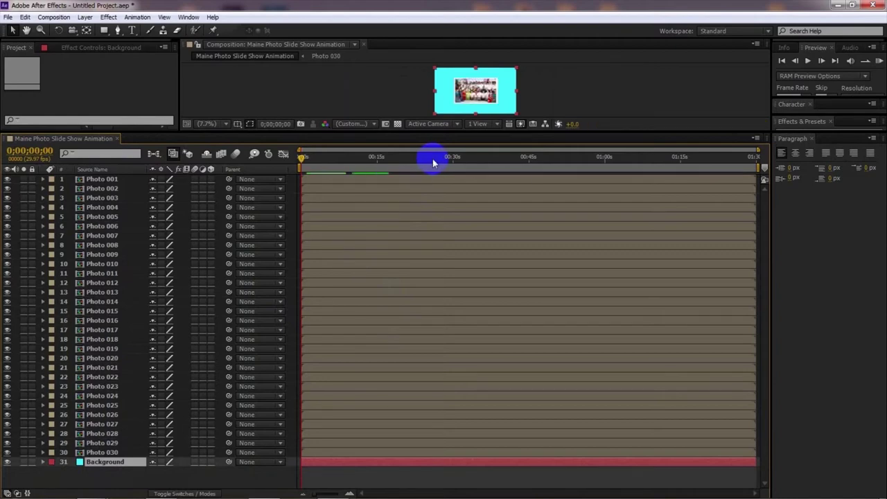
drag(448, 132, 430, 337)
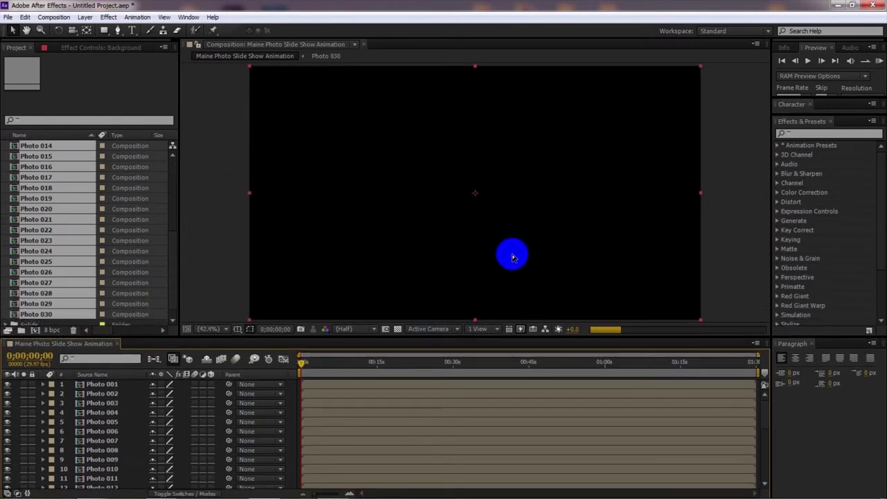
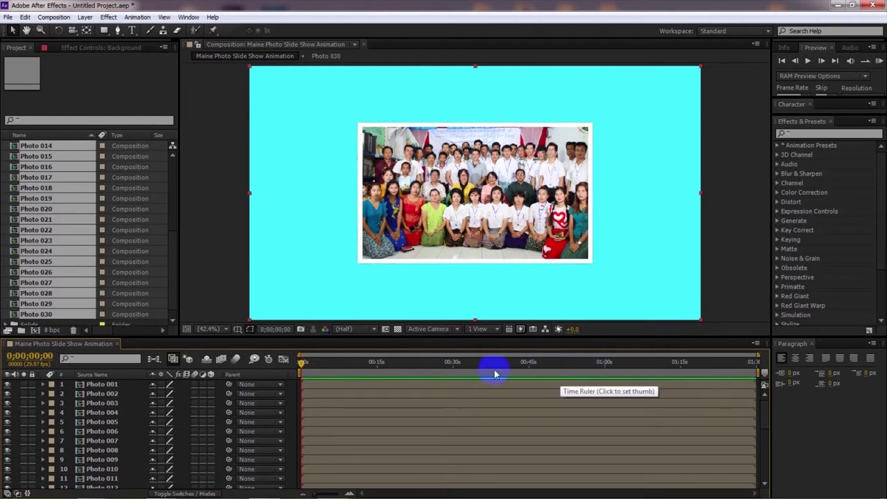
Move the current time to 0;00;37;07 and select the layers Photo 016 through Photo 030
mouse_move(474, 365)
mouse_down()
mouse_move(507, 365)
mouse_move(489, 364)
mouse_up()
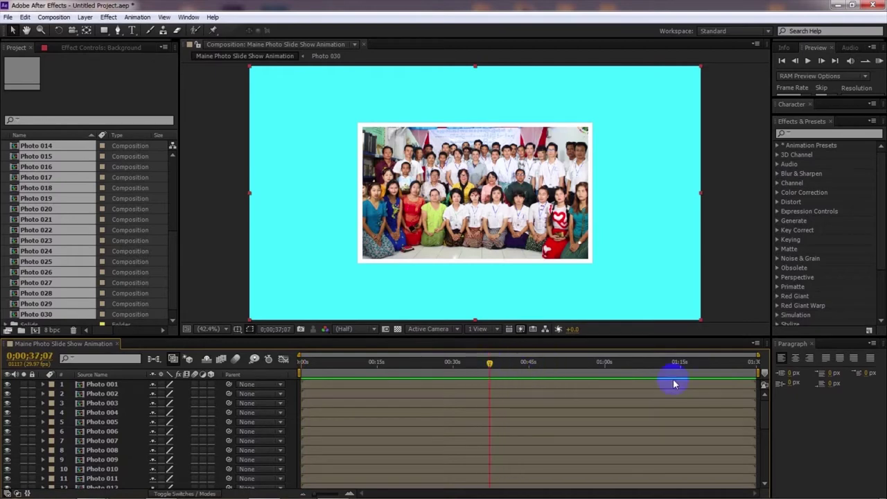
scroll(769, 420, down, 5)
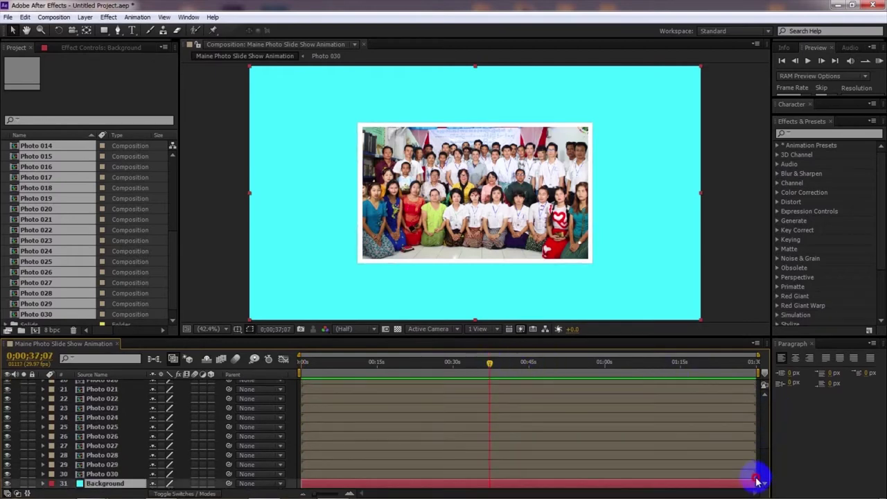
scroll(758, 444, up, 3)
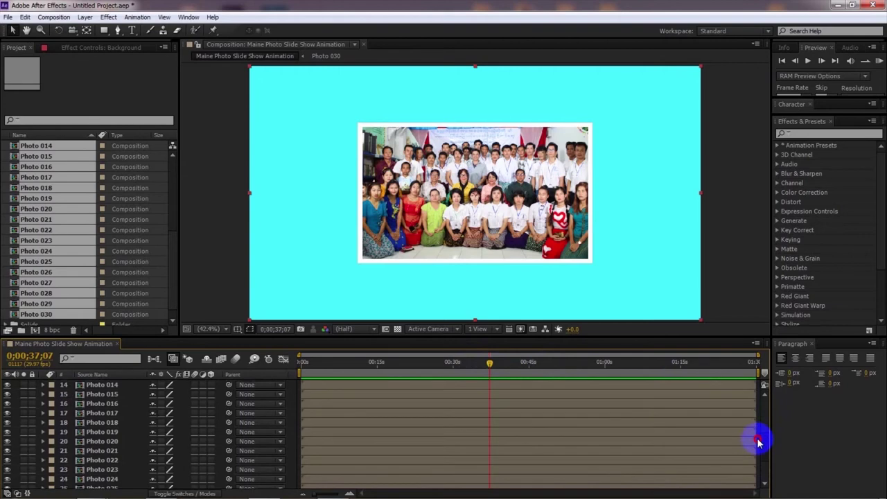
scroll(759, 443, up, 5)
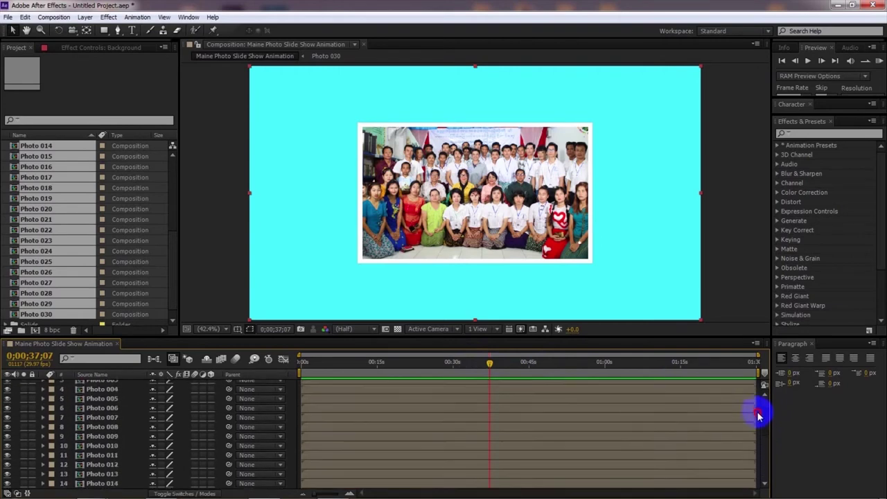
scroll(760, 416, down, 2)
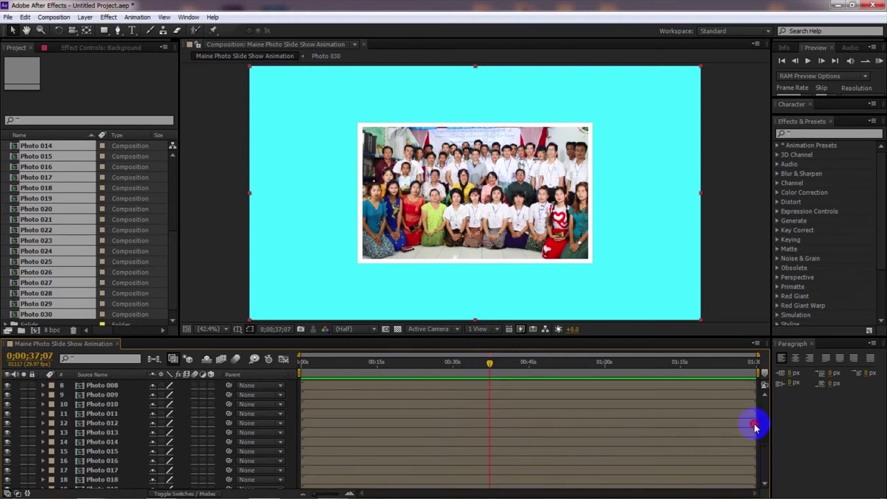
click(112, 461)
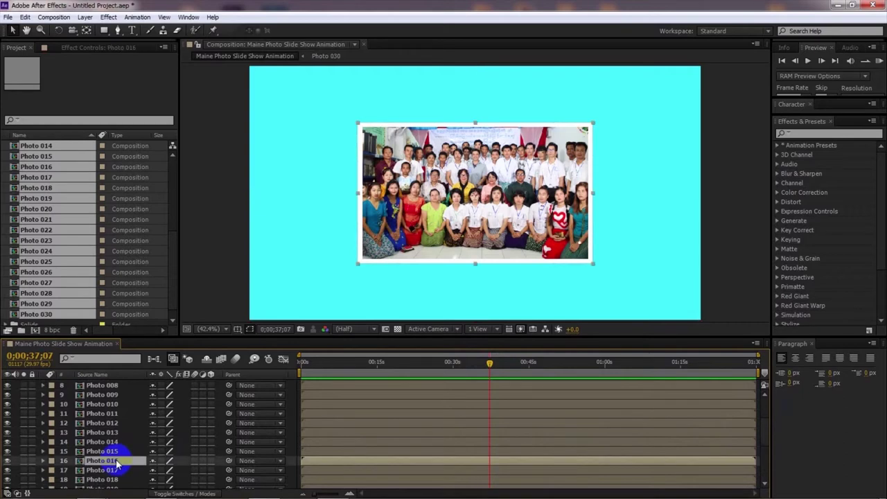
mouse_move(765, 428)
mouse_down()
mouse_move(760, 449)
mouse_move(759, 439)
mouse_up()
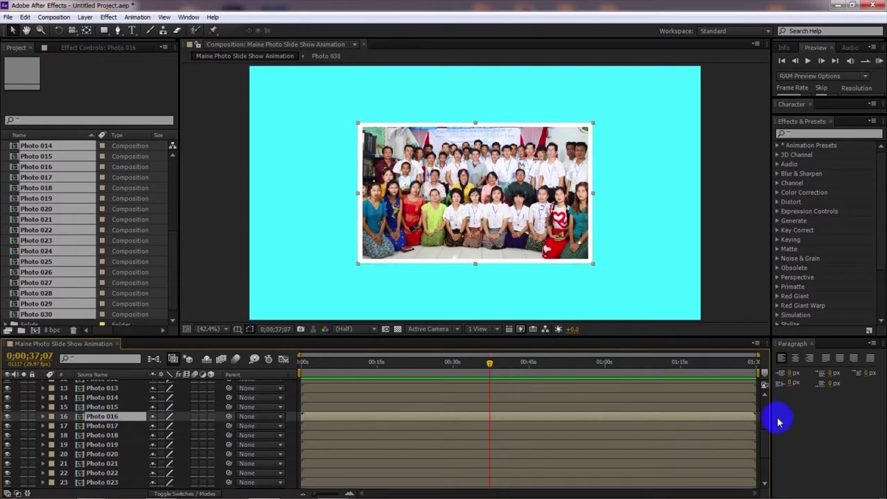
drag(767, 438, 767, 462)
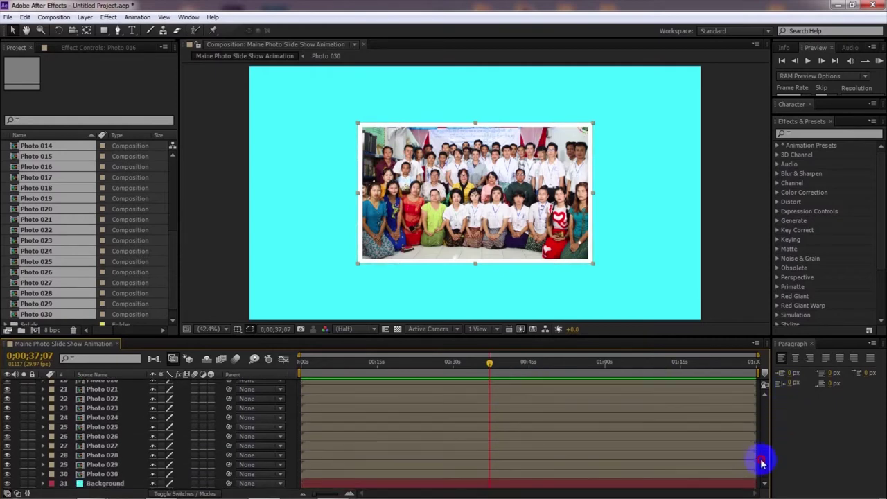
shift+click(118, 479)
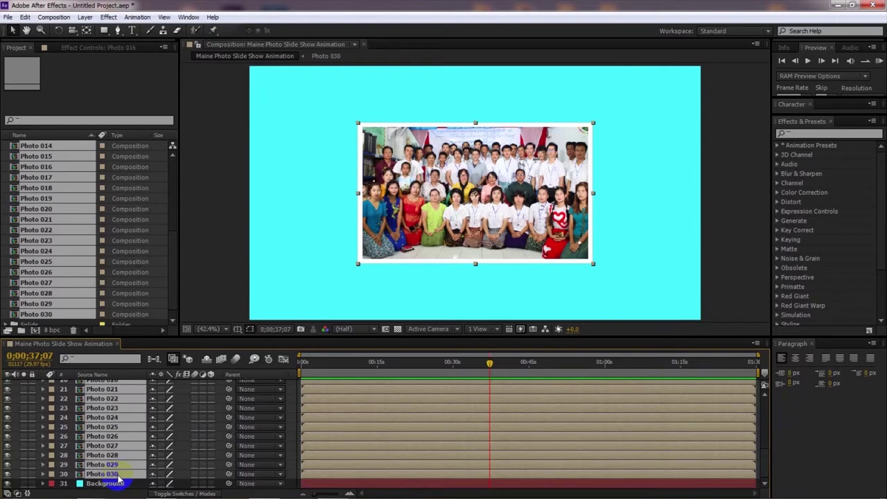
Delete the layers Photo 016 through Photo 030 and return the current time to 0;00;00;00
key(Delete)
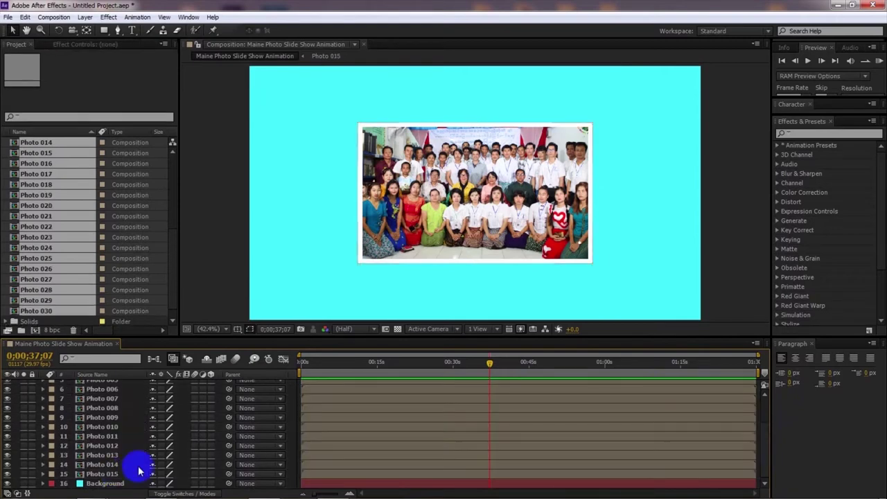
click(767, 413)
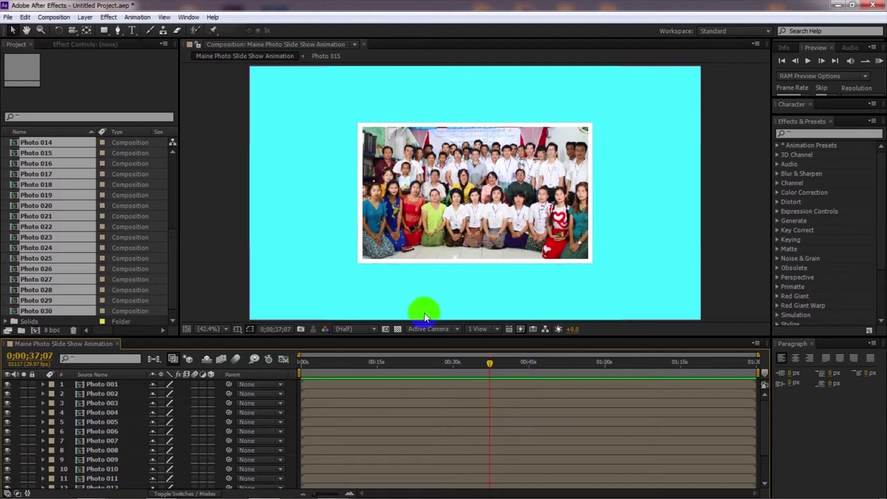
click(303, 362)
Enlarge the timeline area and make the layers Photo 001 through Photo 015 3D, leaving Background 2D
drag(335, 336, 328, 287)
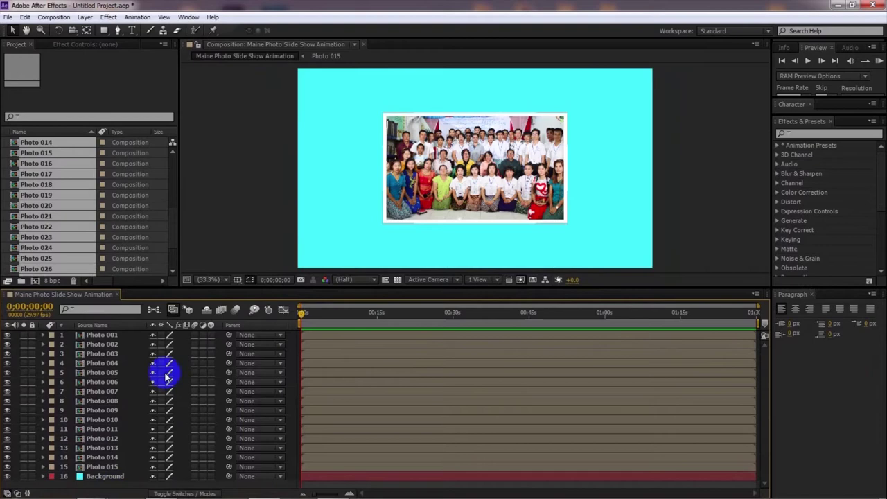
click(211, 336)
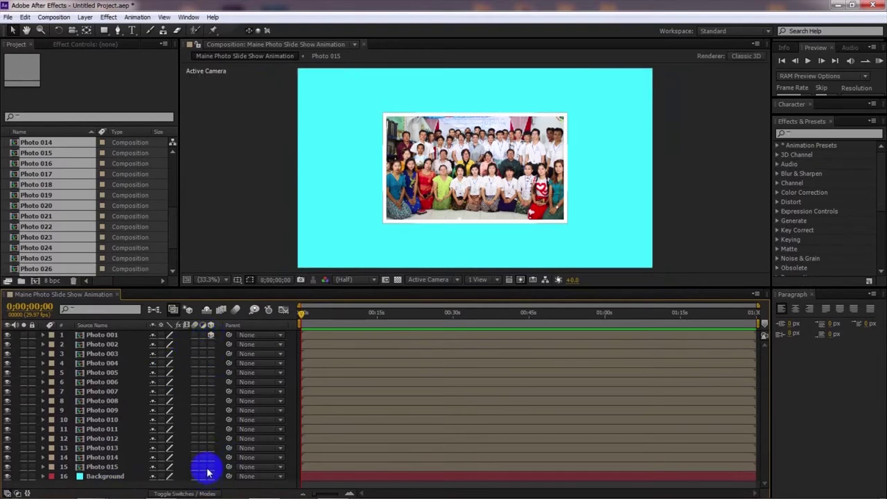
drag(211, 470, 211, 357)
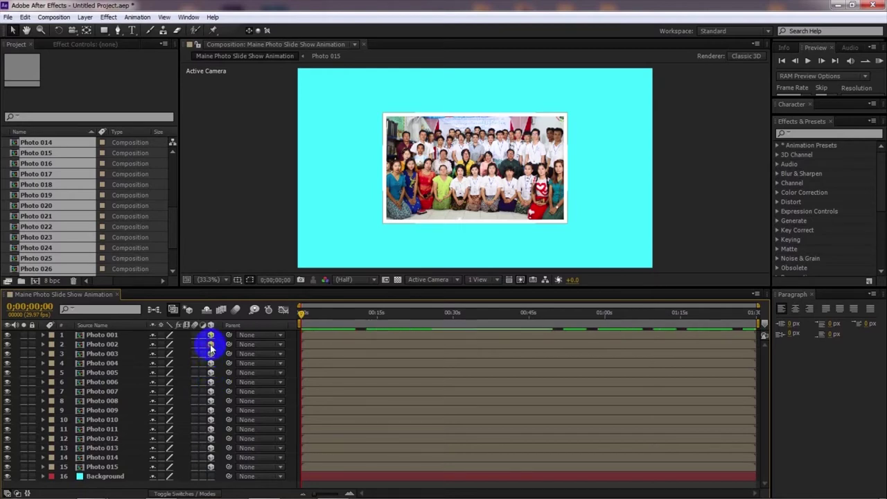
drag(211, 349, 298, 491)
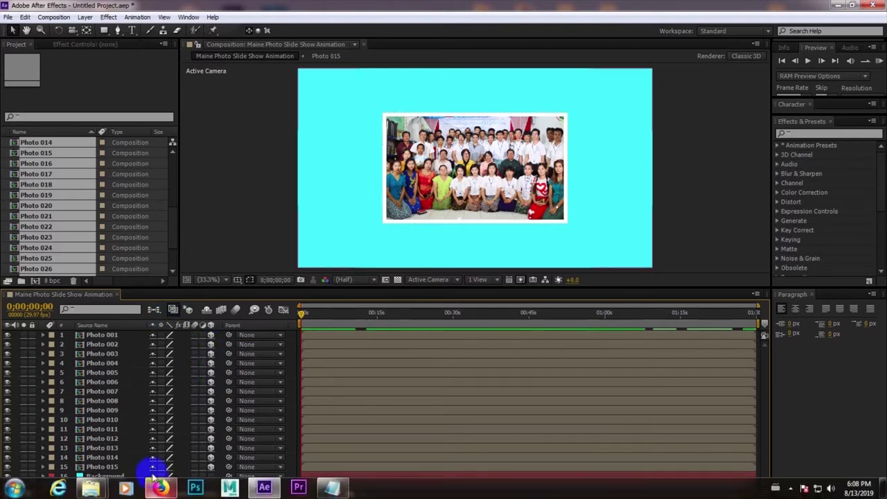
Add a two-node camera with the 35mm preset to the composition and shrink the timeline area again
click(84, 17)
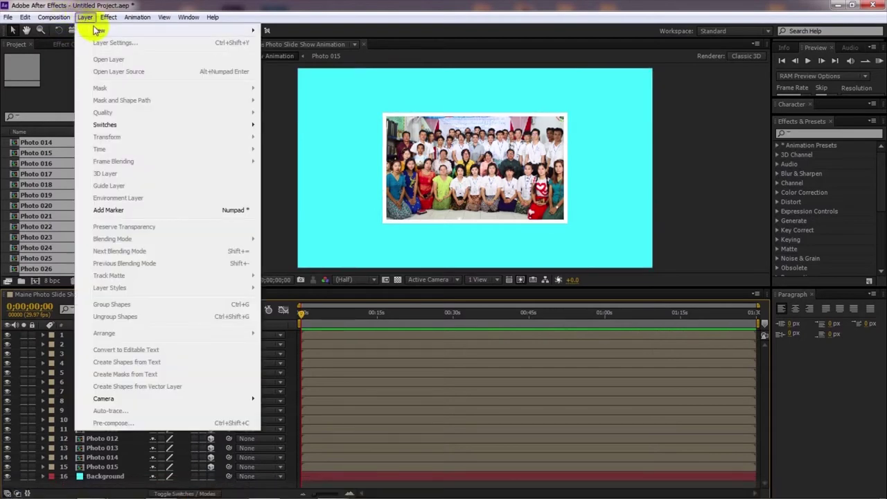
mouse_move(104, 31)
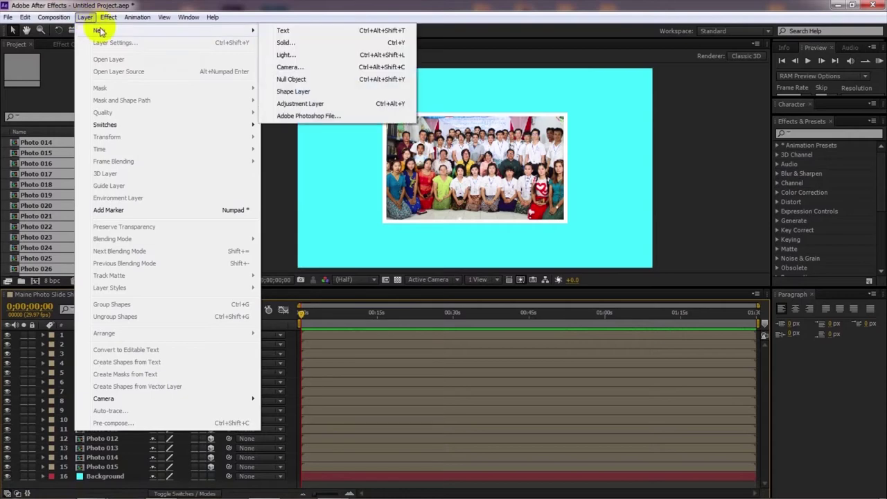
click(326, 68)
click(501, 169)
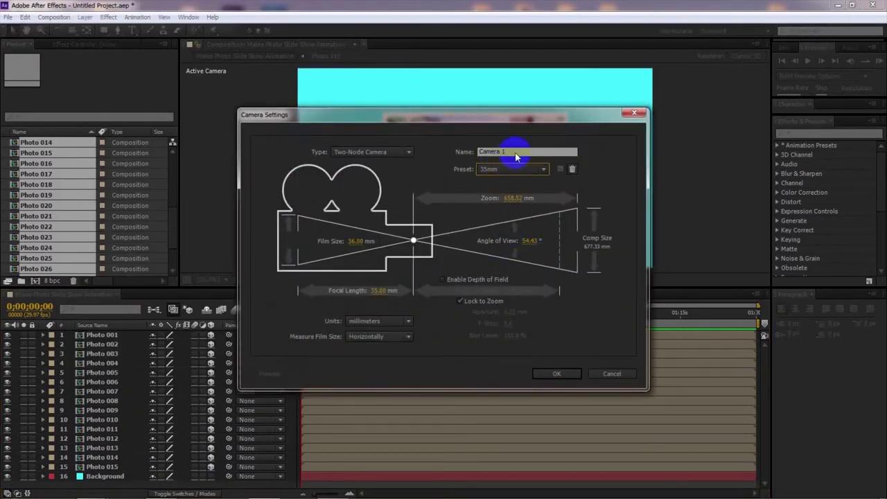
click(558, 375)
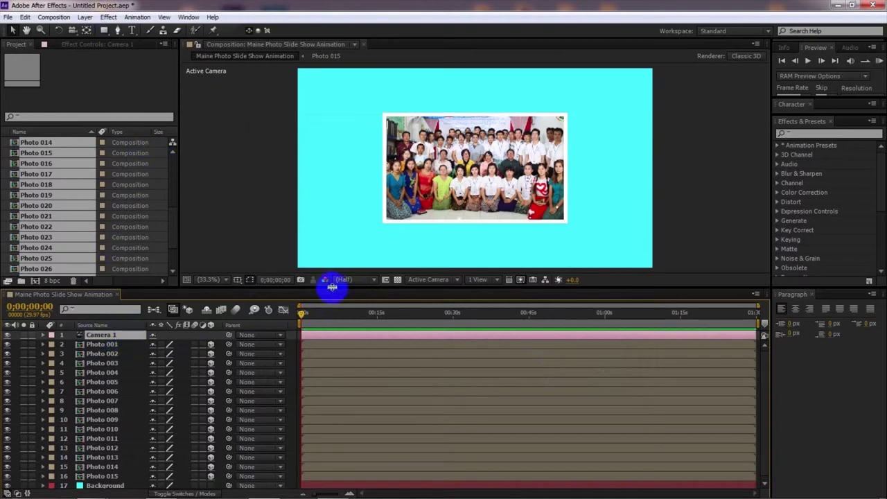
drag(330, 304, 318, 345)
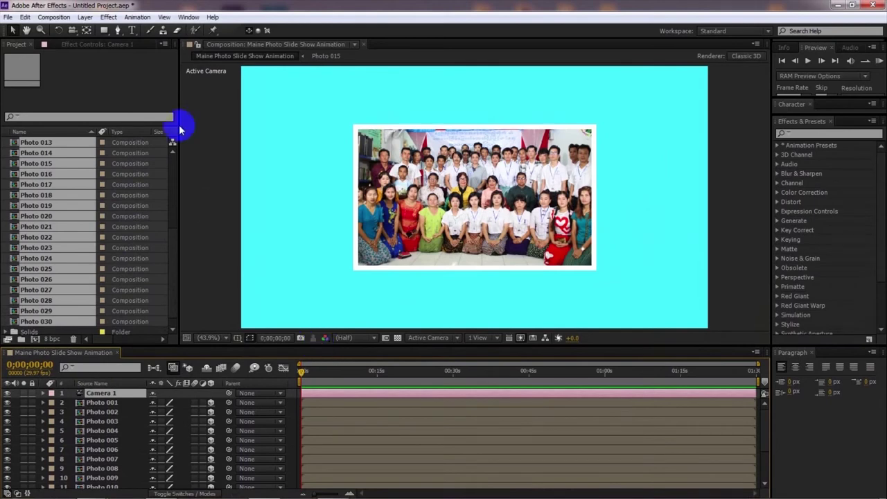
Add two null objects above the camera layer in the main composition
click(85, 16)
mouse_move(111, 32)
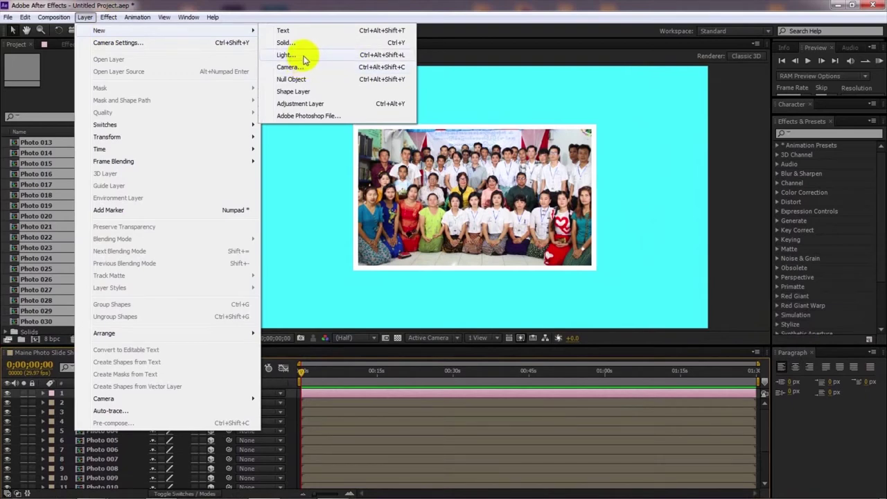
click(301, 83)
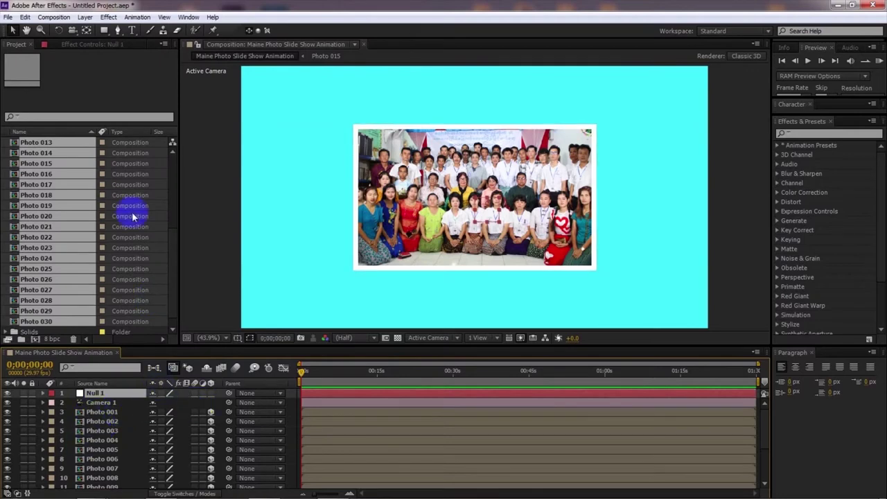
click(85, 17)
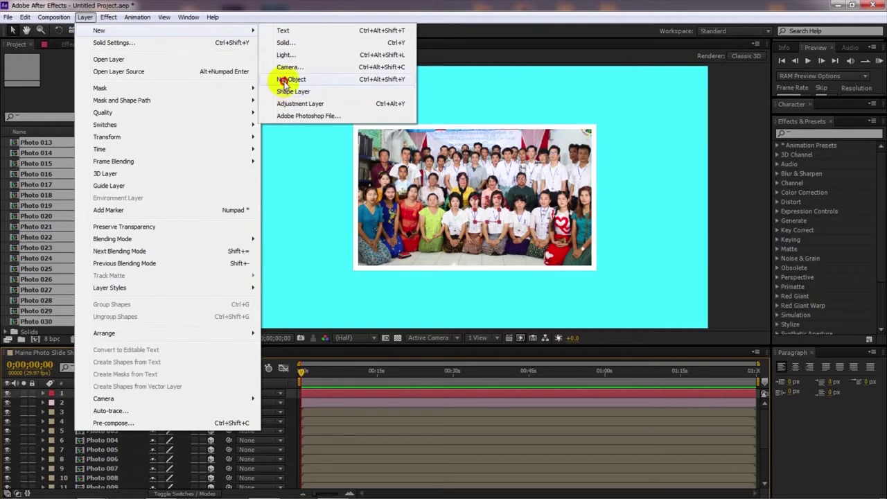
click(285, 79)
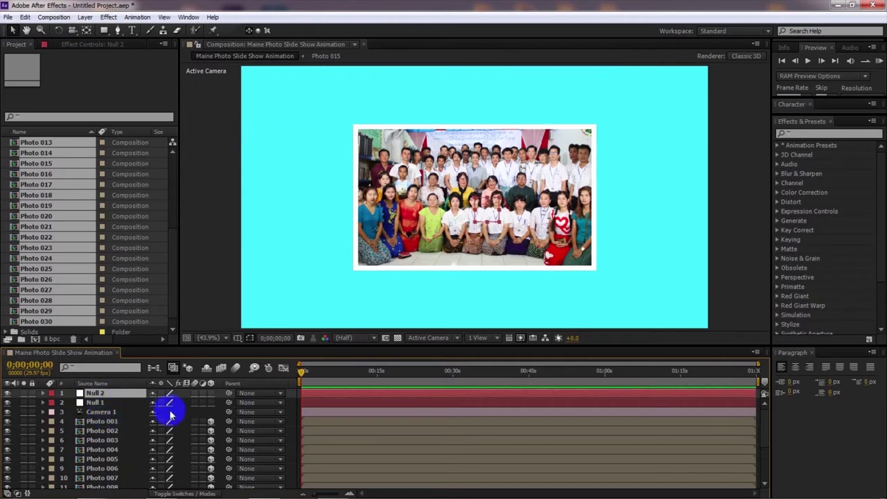
click(173, 413)
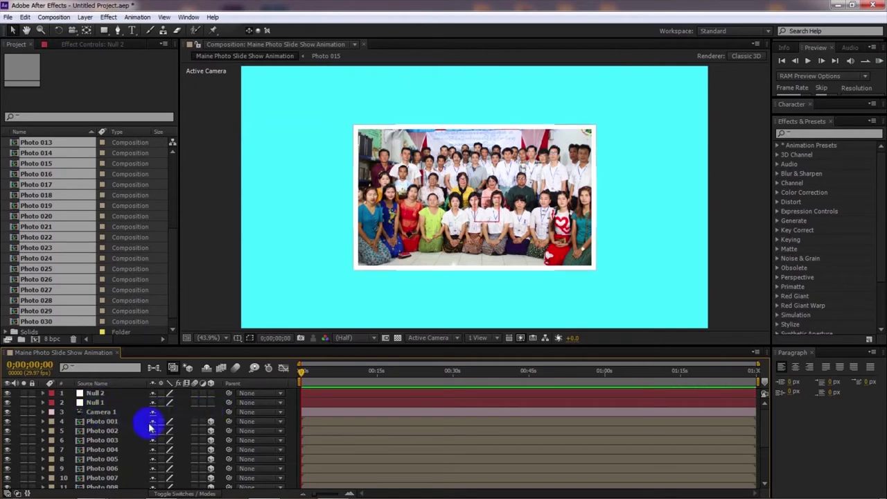
Parent Camera 1 to Null 1, and parent Null 1 to Null 2
click(94, 412)
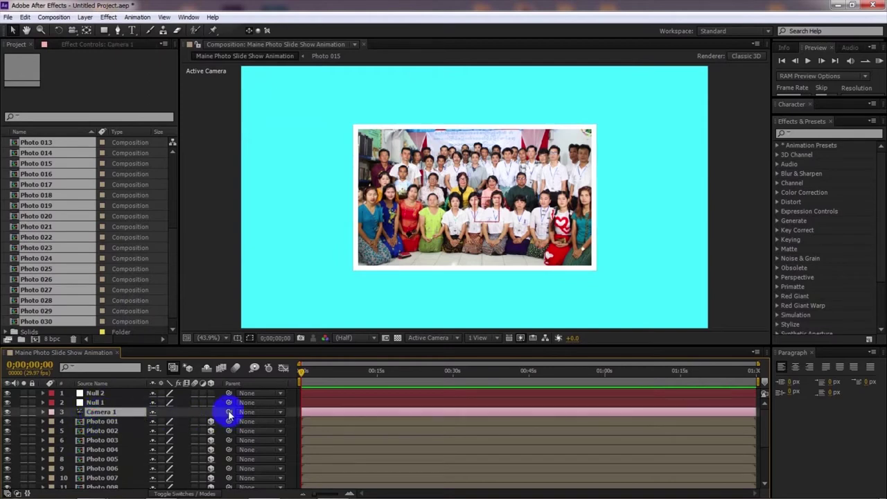
drag(230, 414, 109, 406)
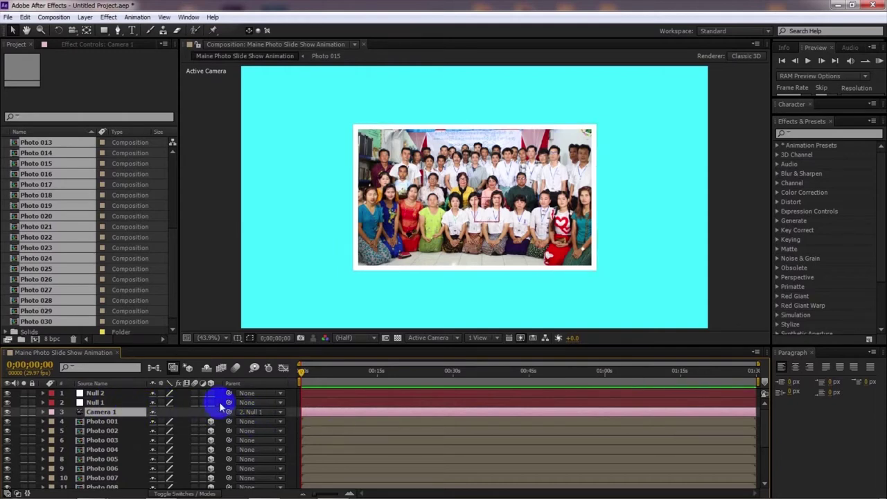
click(115, 403)
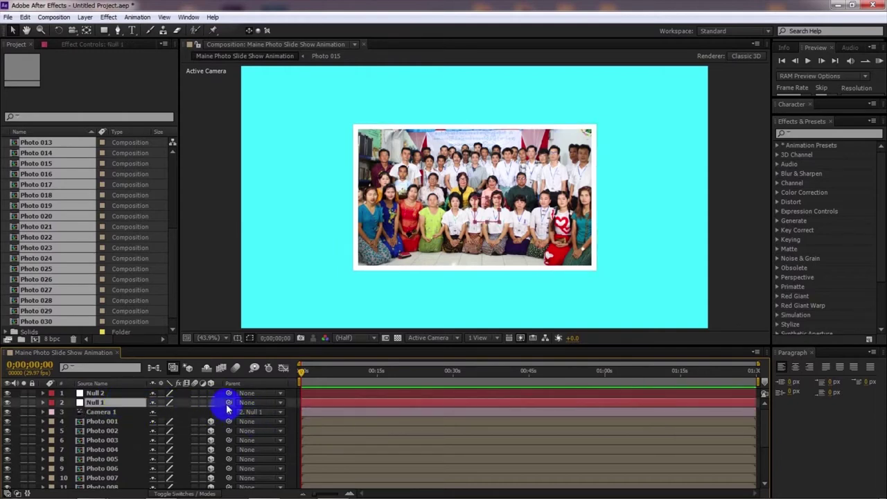
drag(229, 404, 119, 395)
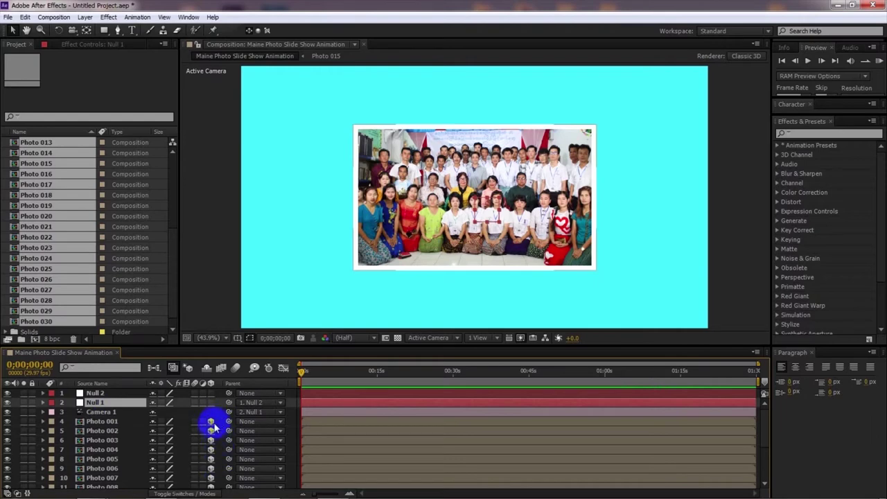
click(117, 412)
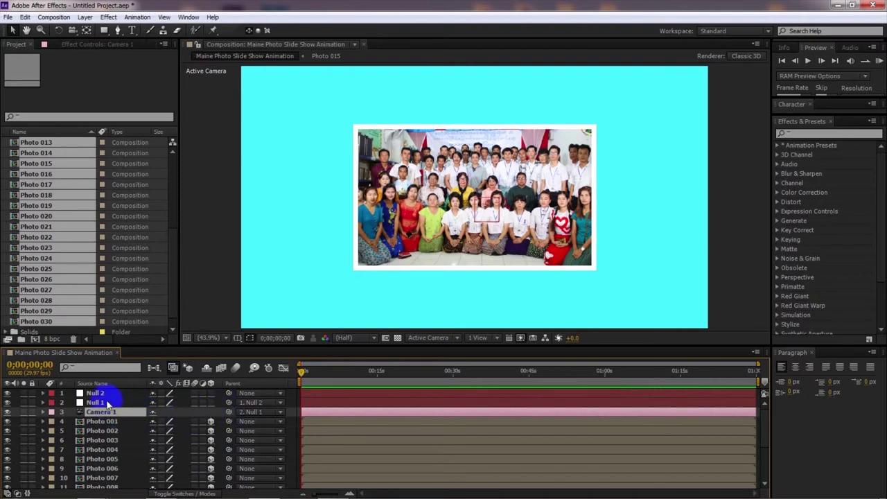
click(107, 405)
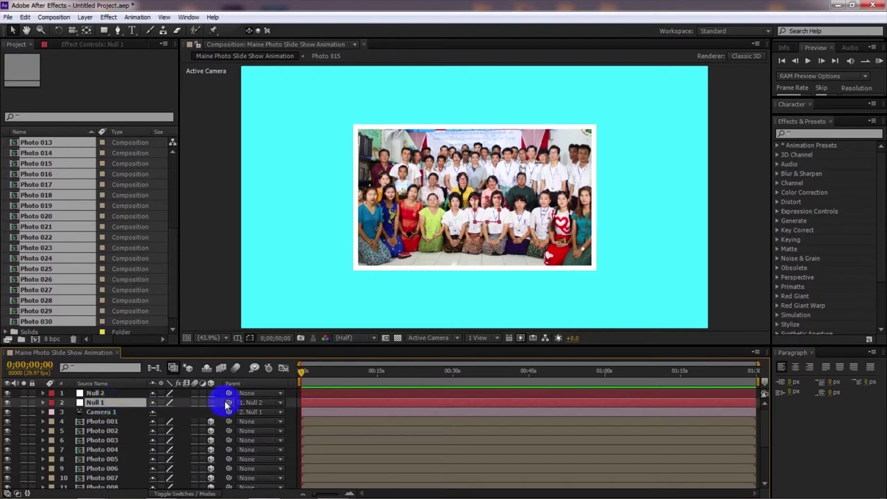
Reveal the Position property of Null 2 and enable an expression on it
click(106, 393)
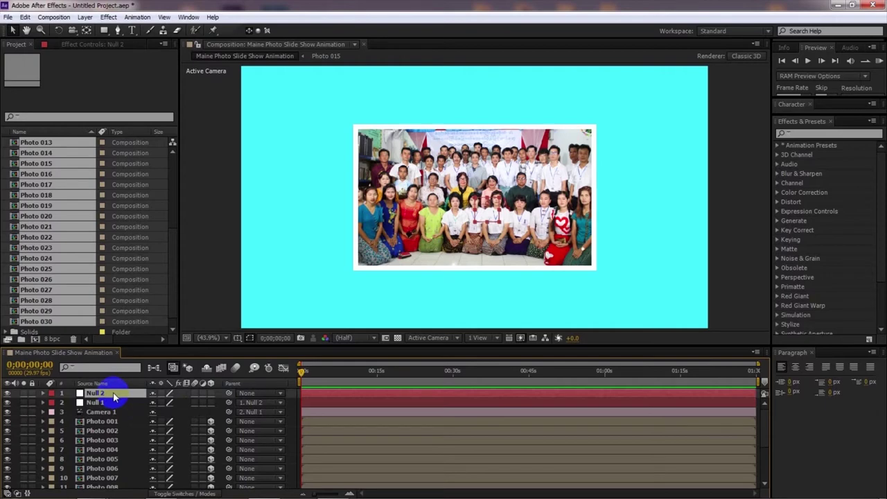
key(p)
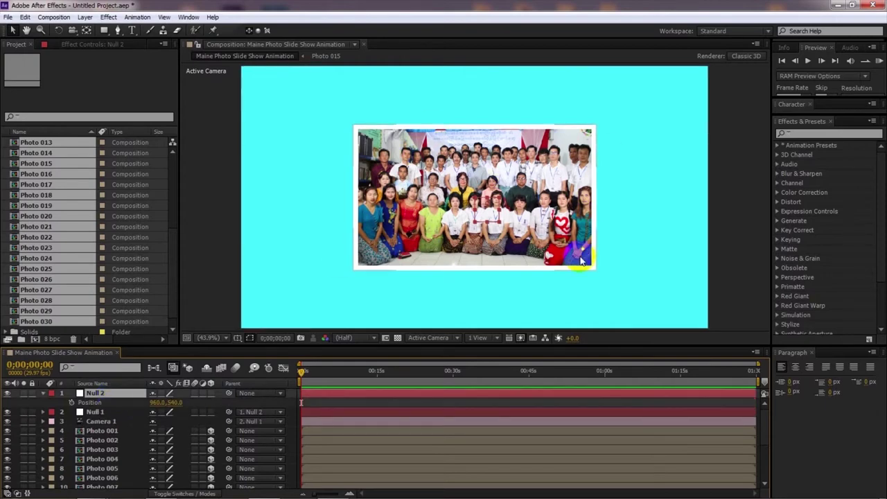
click(97, 405)
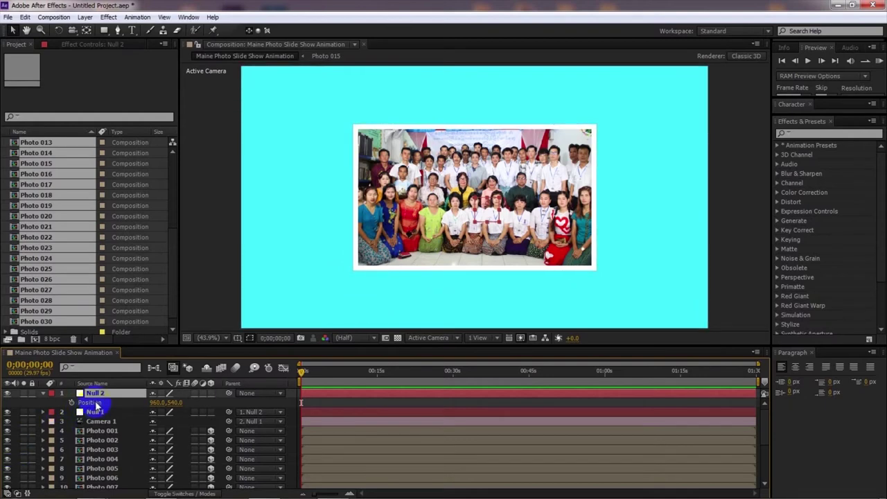
click(91, 413)
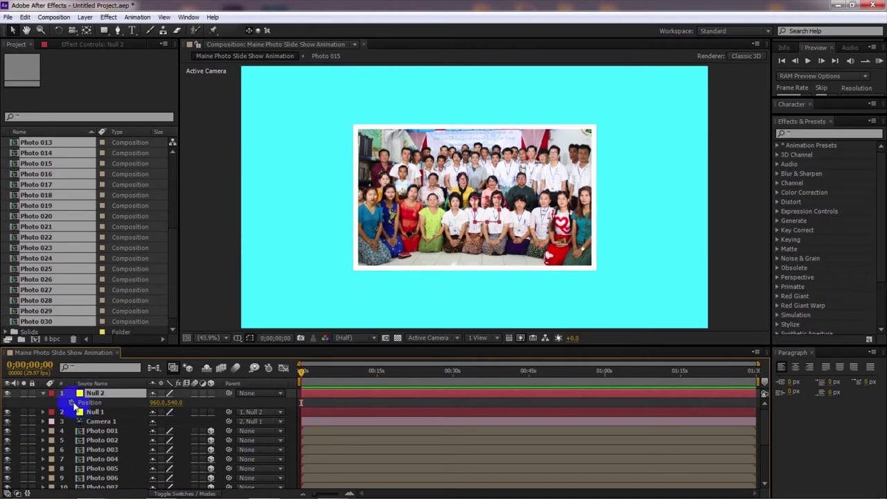
click(88, 403)
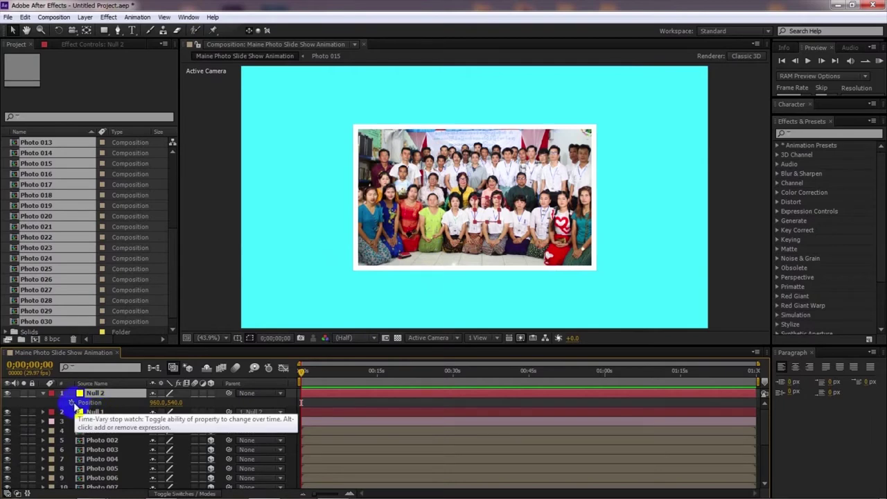
alt+click(72, 403)
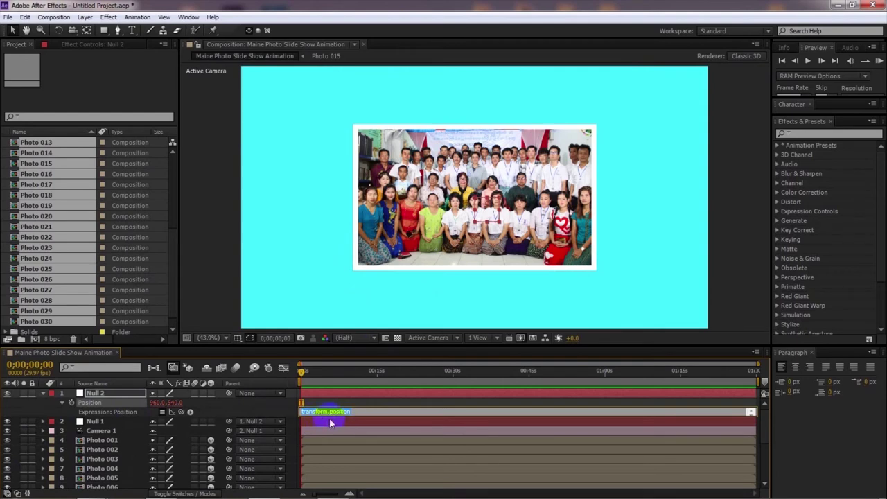
Enter wiggle(1.5,5) as the Position expression of Null 2 and apply it
text(wigg)
text(le)
text(())
text(5,5))
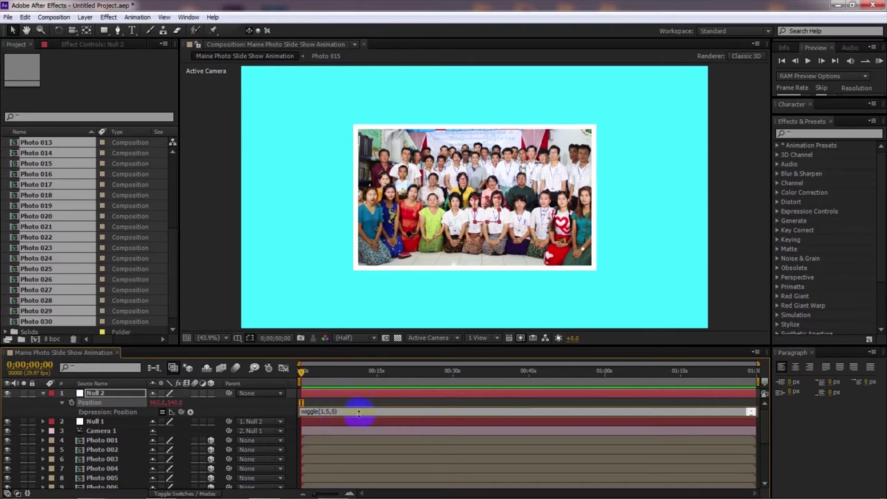
drag(300, 412, 341, 413)
click(327, 412)
click(389, 426)
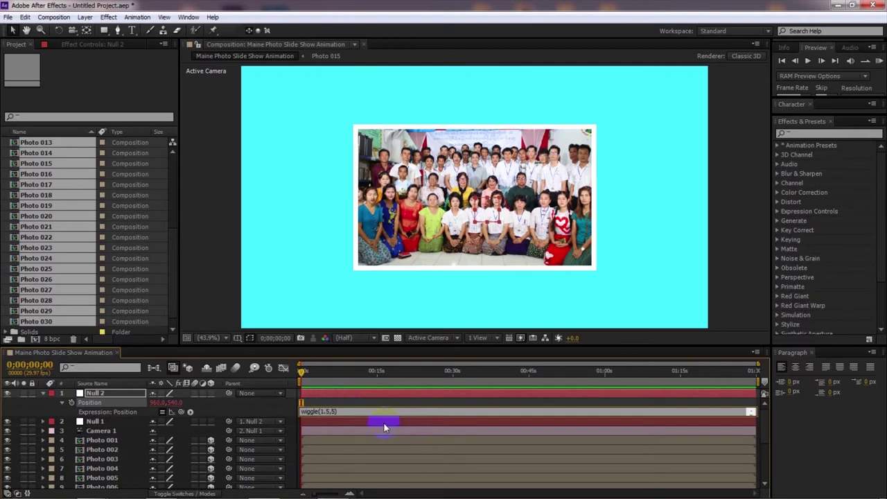
click(322, 412)
click(344, 404)
Run a RAM preview of the composition to check the camera wiggle, then stop it
click(879, 61)
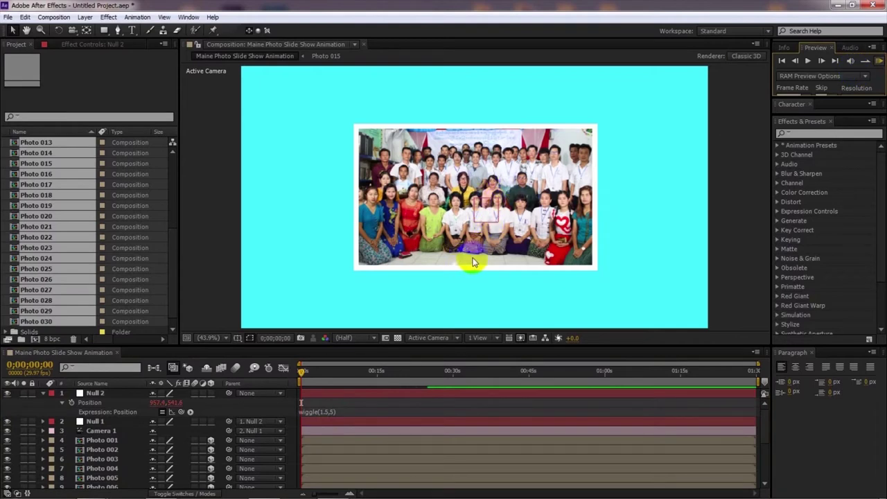
click(877, 61)
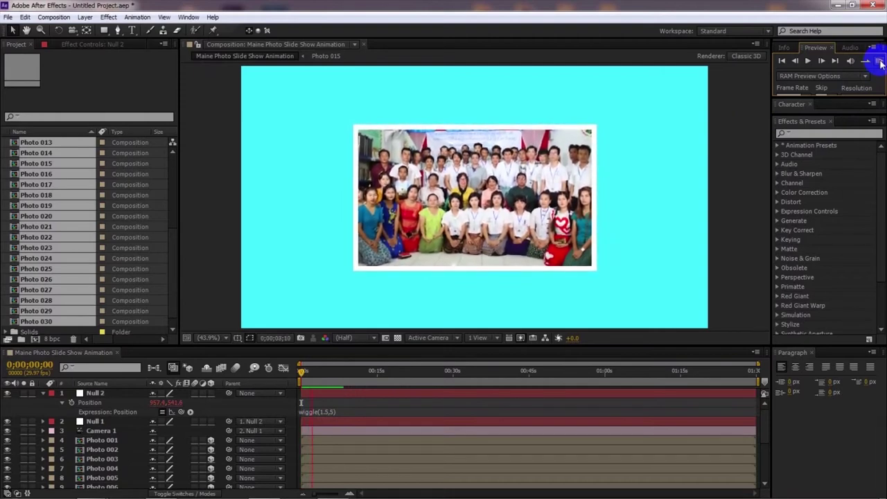
click(427, 409)
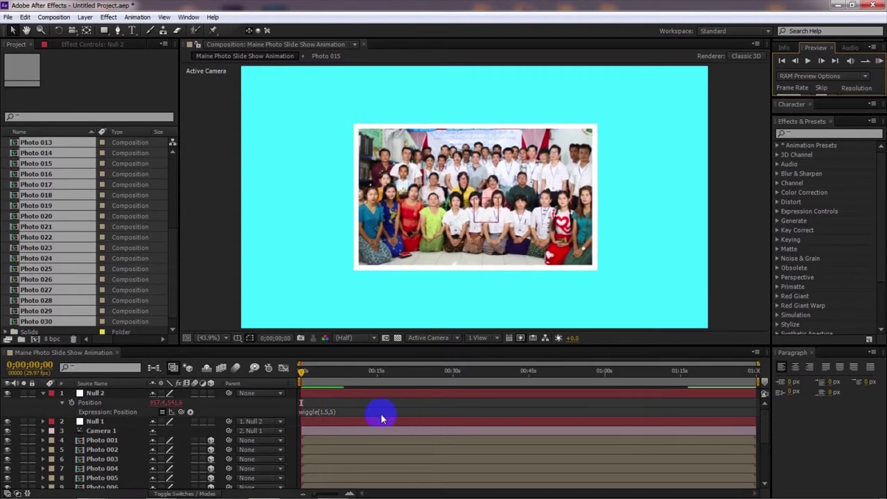
Change the Position expression of Null 2 to wiggle(2,5) and run a RAM preview of the motion
click(328, 414)
double_click(323, 412)
text(2)
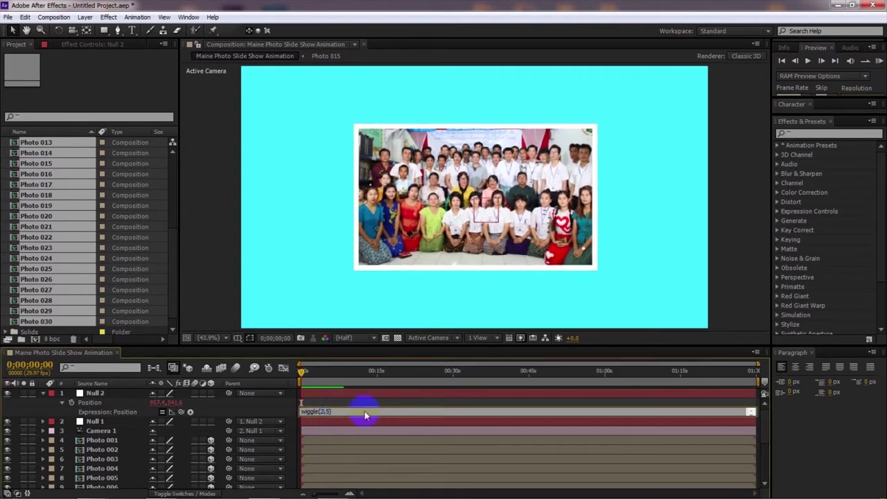
click(329, 402)
click(880, 61)
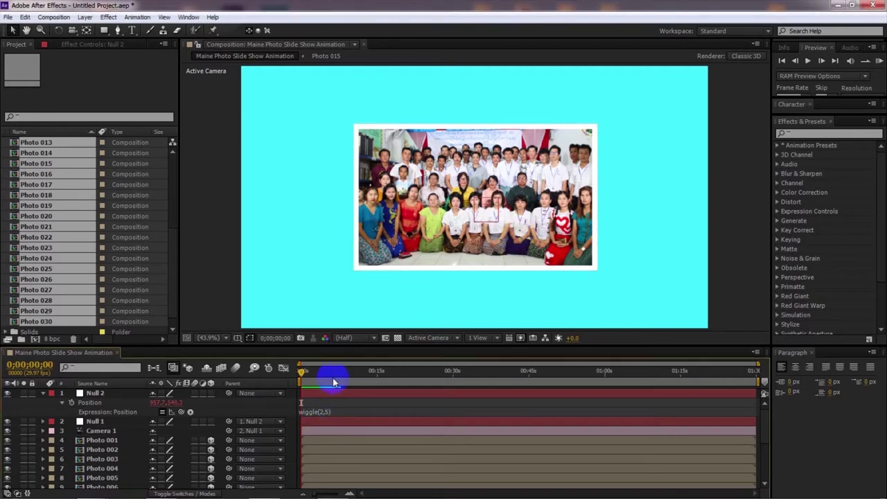
Move the current time to 0;00;03;12 and review the parenting of Camera 1, Null 1 and Null 2
drag(303, 371, 321, 372)
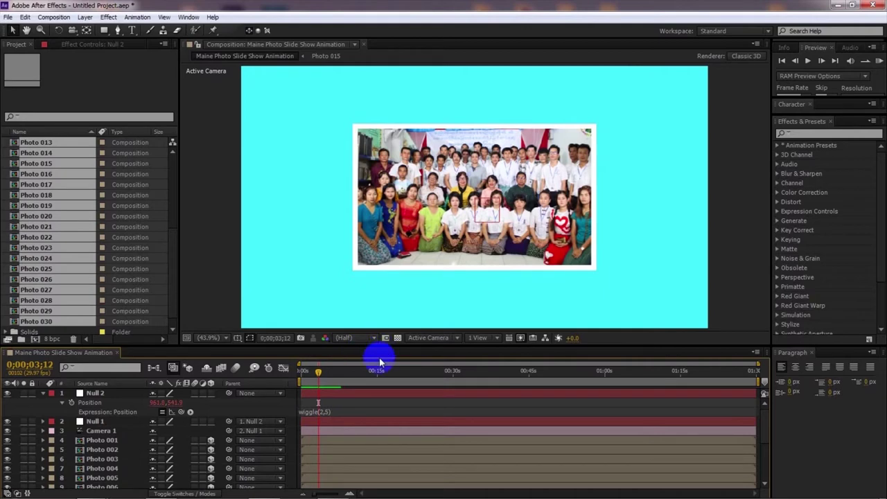
click(103, 432)
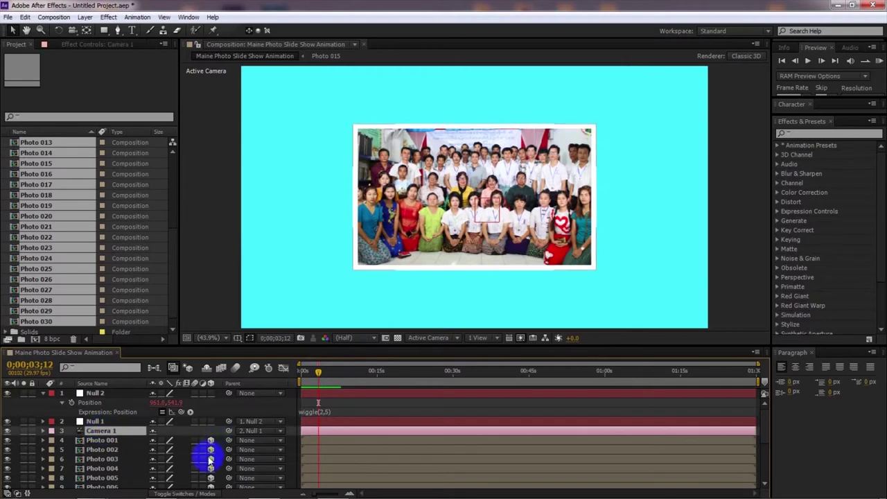
click(113, 432)
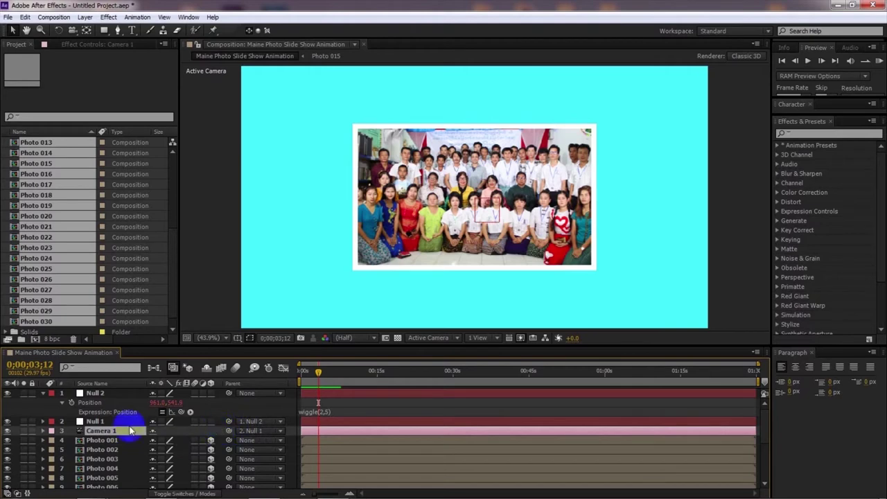
click(128, 424)
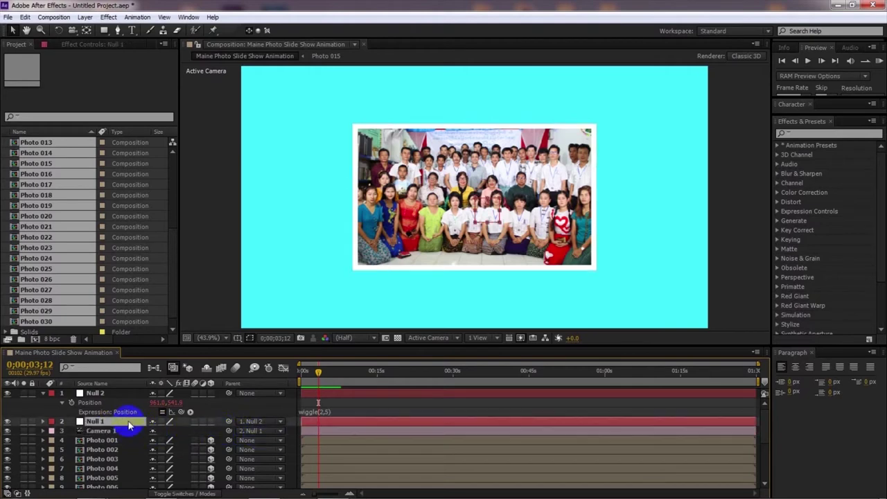
click(105, 393)
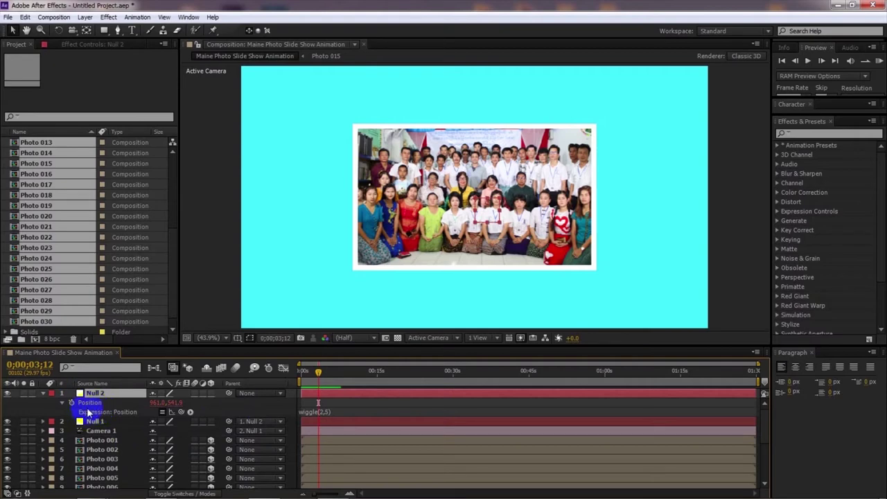
click(83, 394)
click(89, 394)
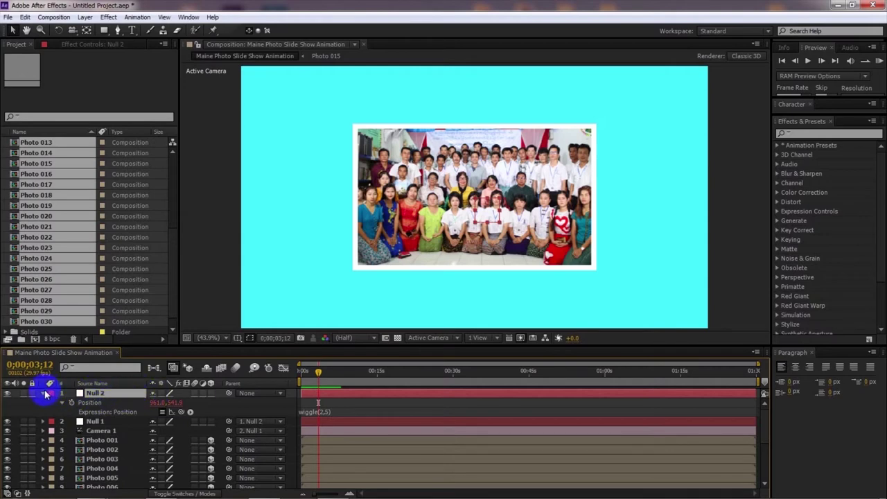
Collapse the revealed Position property and expression of Null 2 in the layer list
scroll(30, 392, down, 1)
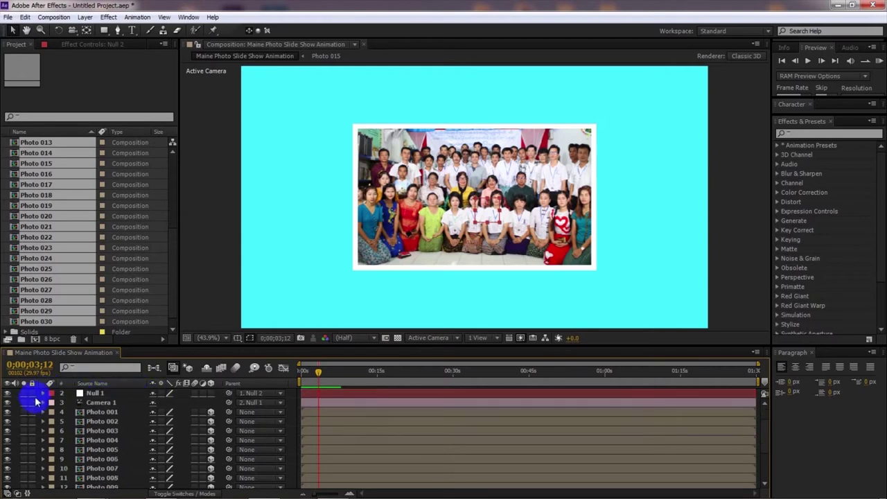
scroll(765, 424, up, 1)
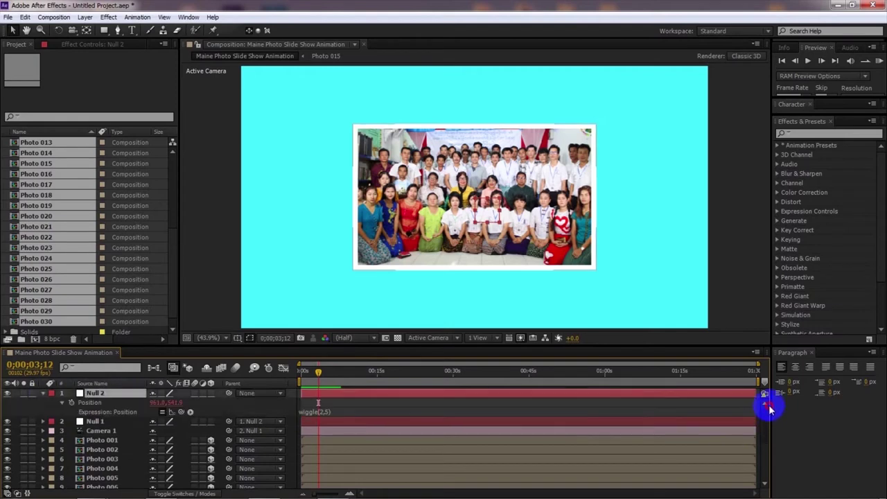
click(42, 393)
shift+click(99, 405)
click(95, 407)
click(241, 297)
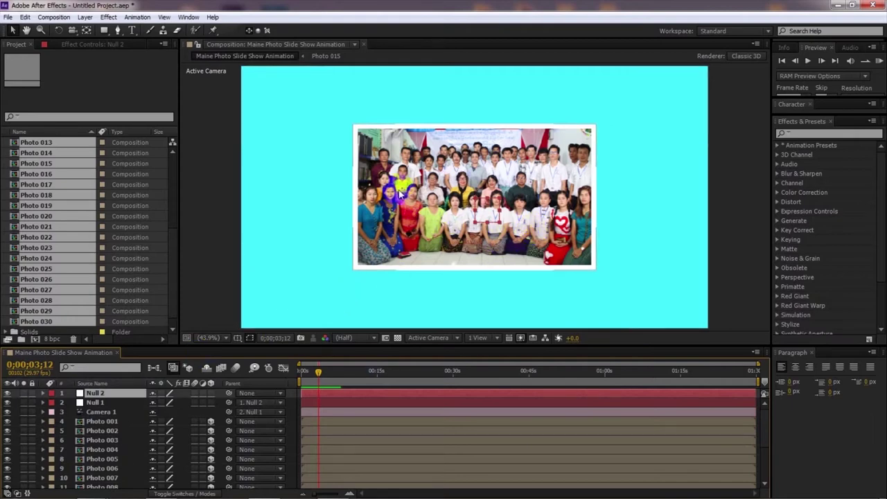
click(109, 405)
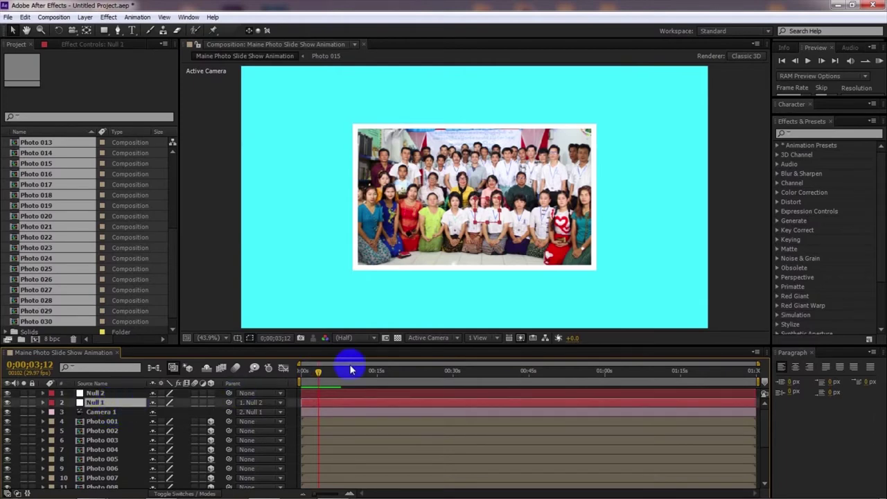
click(112, 414)
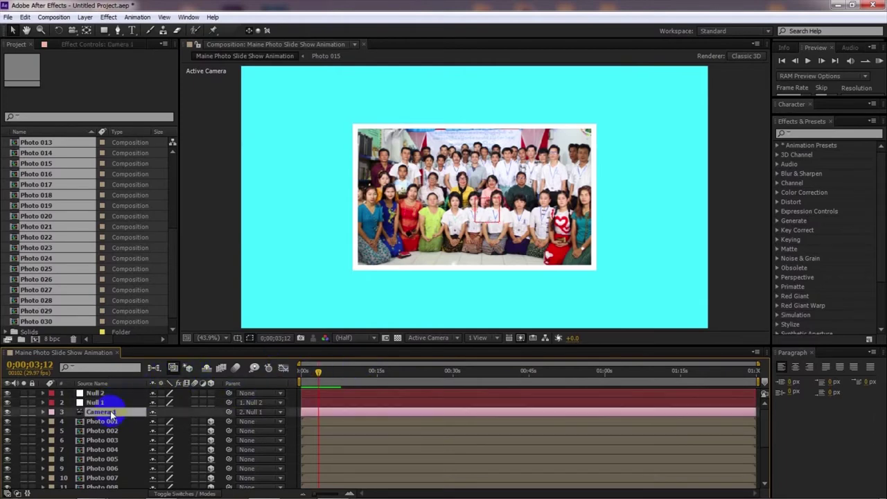
click(110, 403)
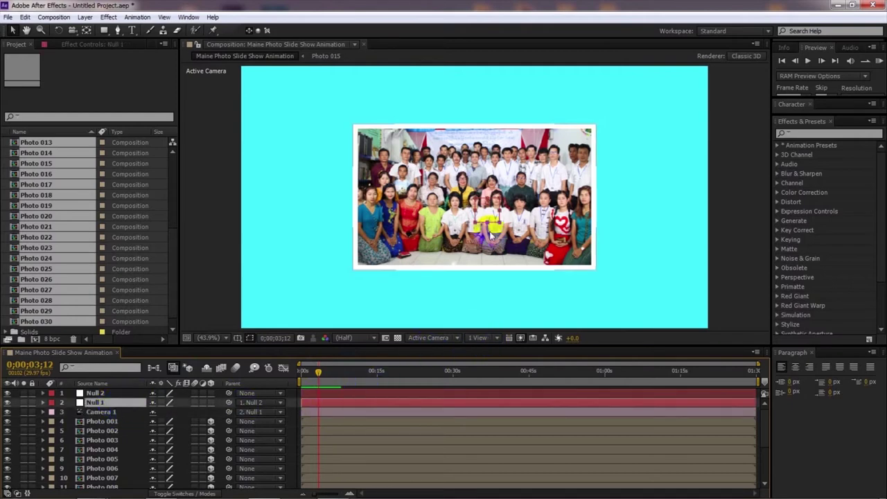
Deselect all layers and switch the composition viewer to the 2 Views - Horizontal layout
click(14, 32)
click(478, 338)
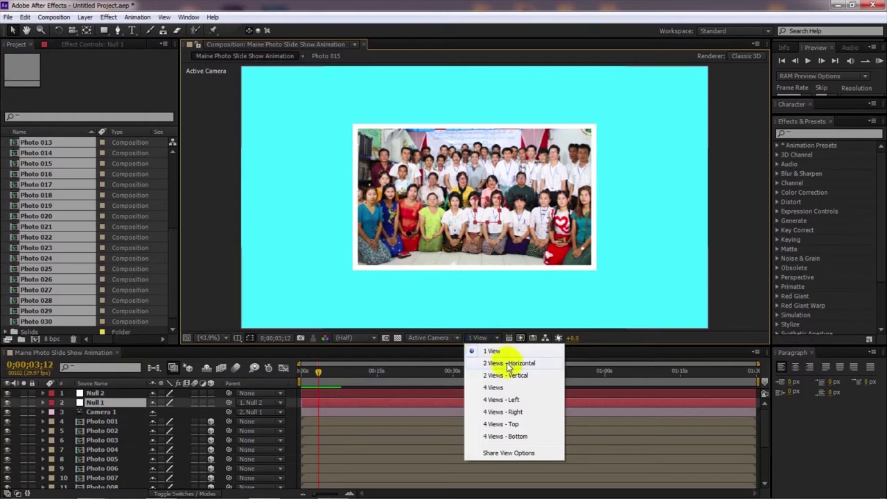
click(226, 98)
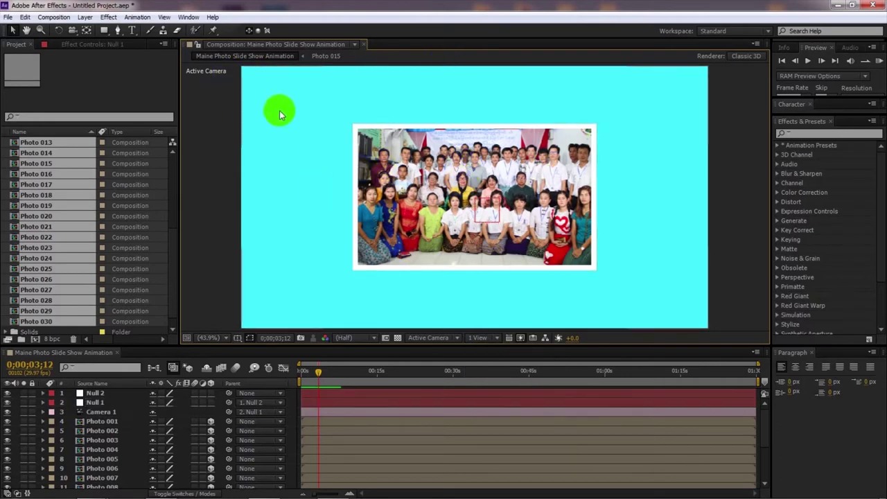
click(478, 338)
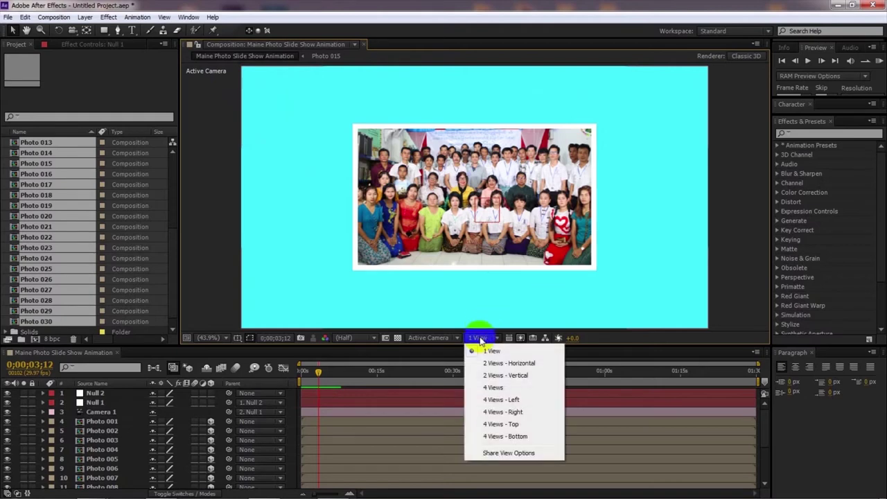
click(509, 364)
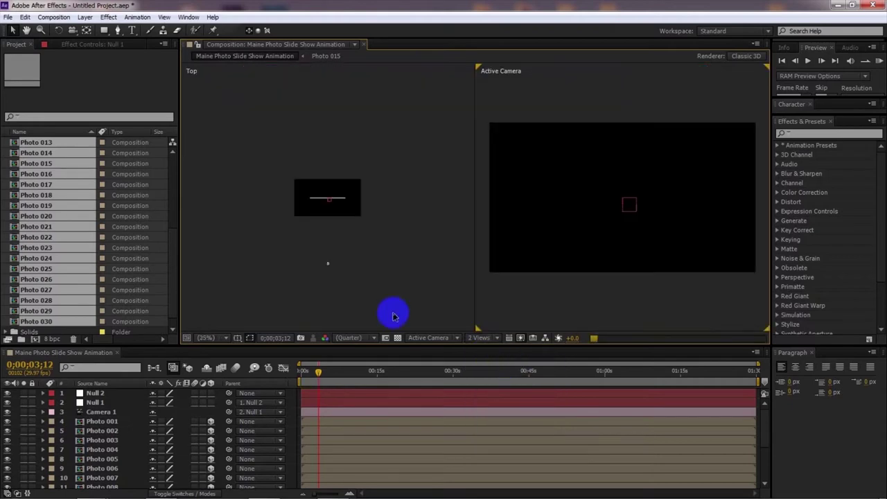
Move the Photo 002 layer up and to the right of Photo 001, and push it farther back in depth
click(320, 208)
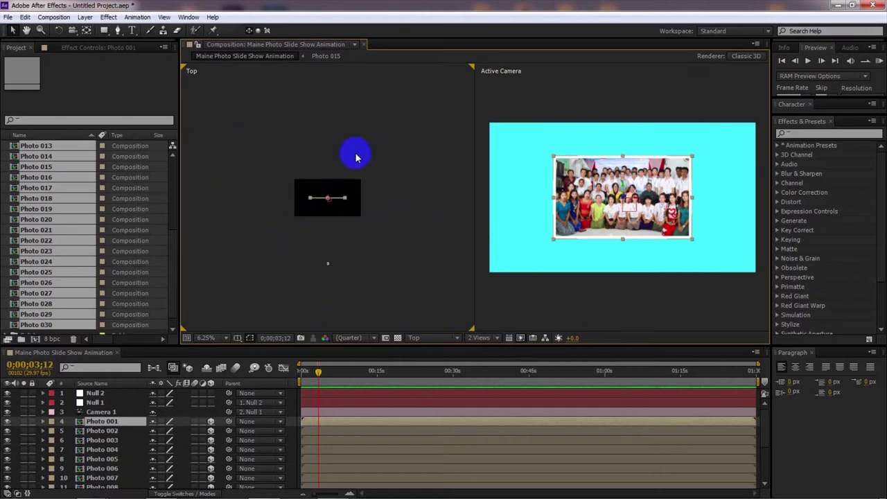
click(294, 114)
click(205, 339)
click(214, 138)
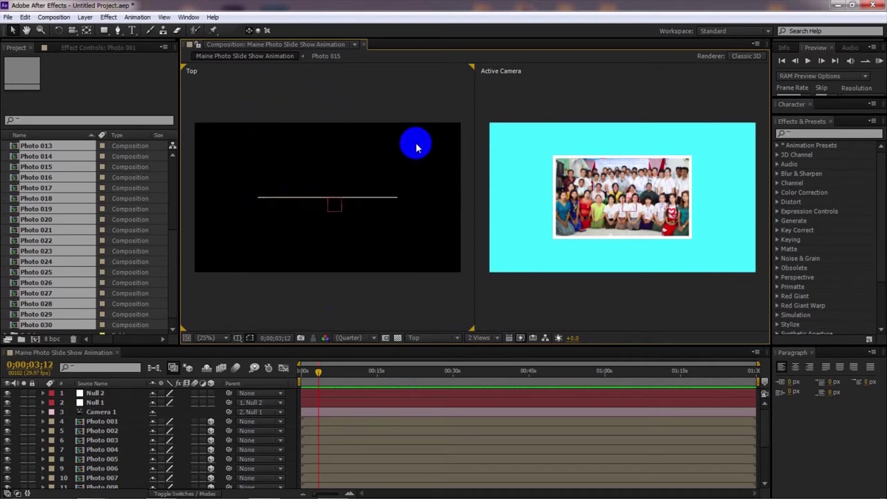
click(115, 421)
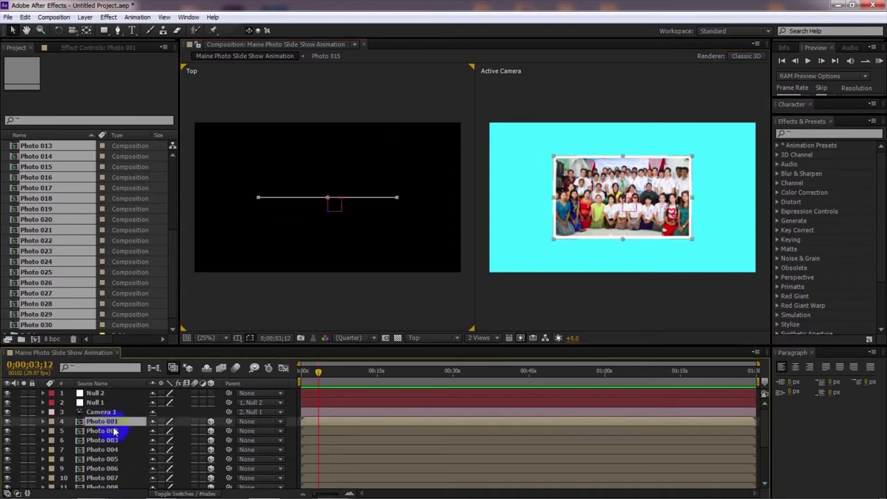
click(115, 431)
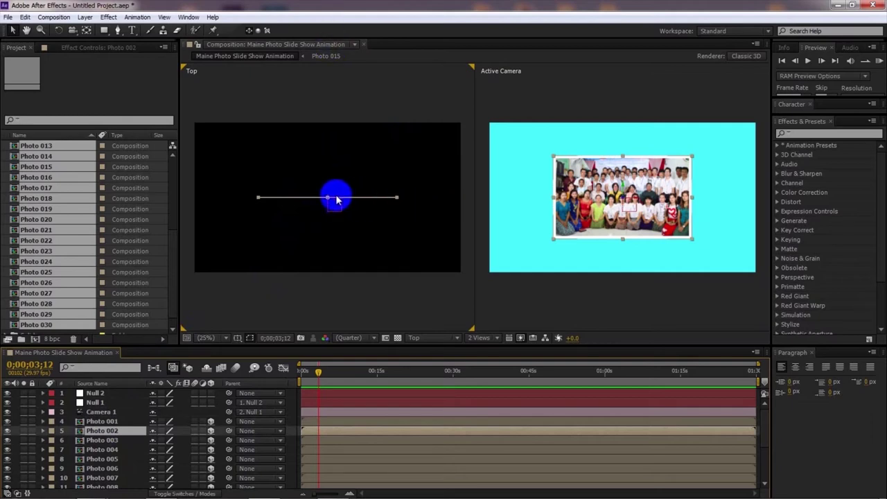
drag(333, 199, 446, 154)
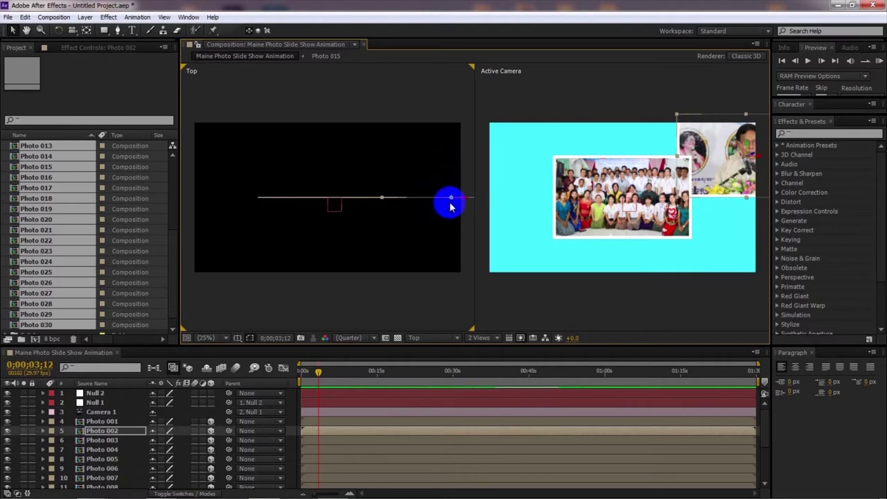
drag(452, 206, 402, 132)
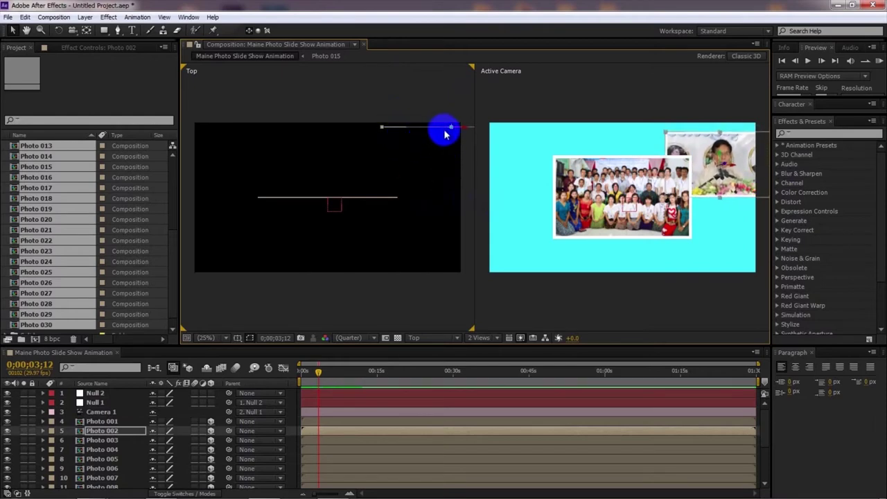
drag(452, 141, 510, 120)
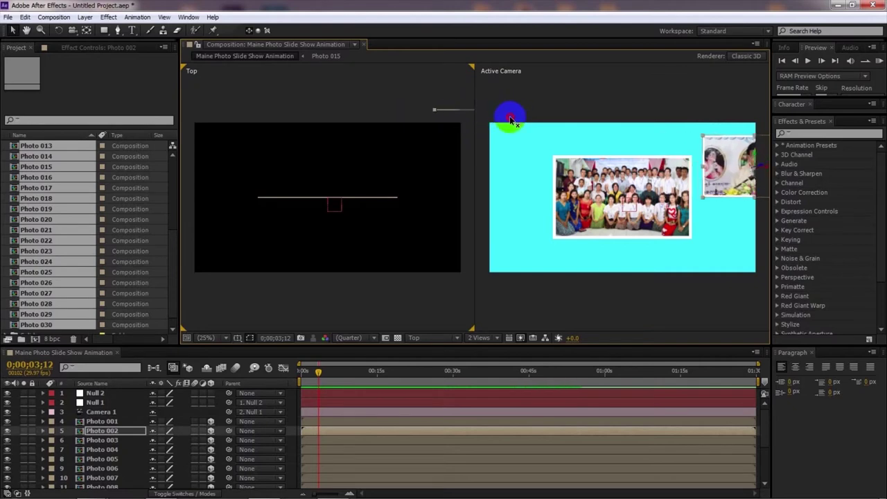
click(511, 120)
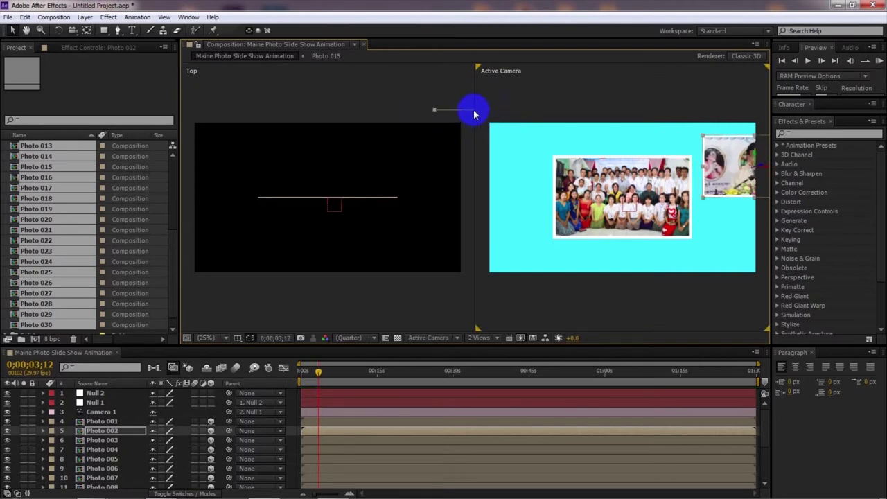
drag(470, 118, 476, 116)
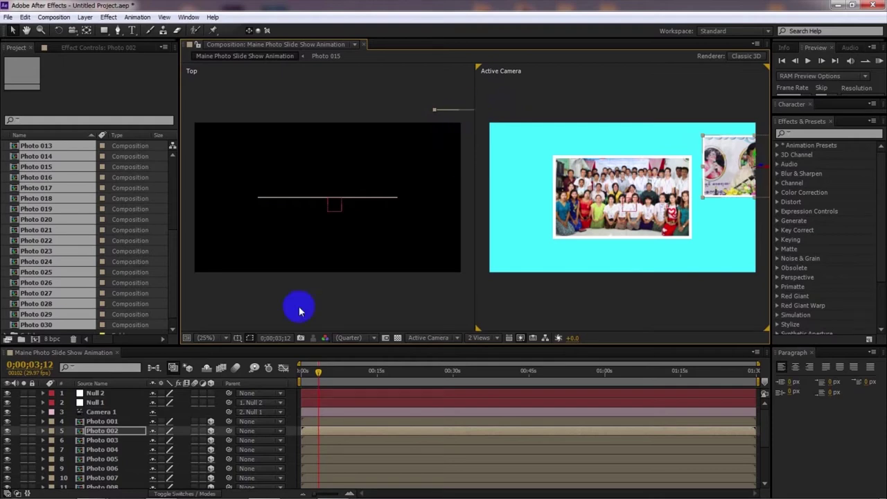
Shift Photo 002 slightly farther to the right at the same depth, widening its gap from Photo 001
click(208, 337)
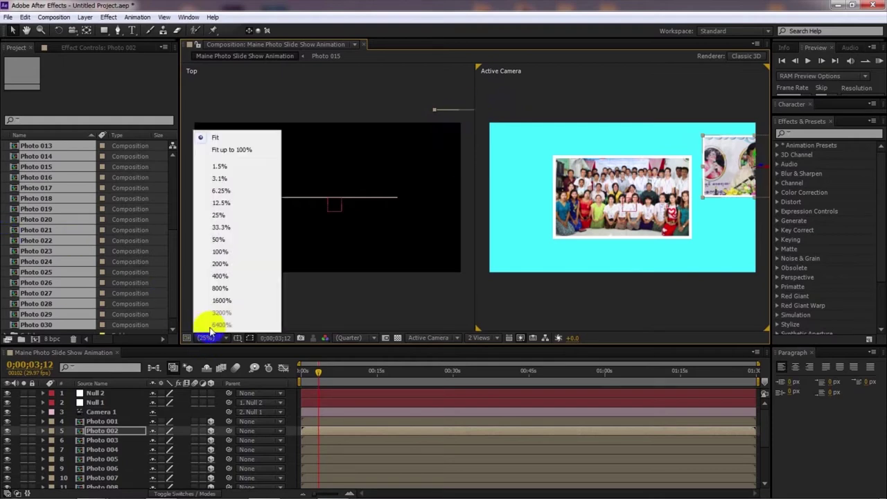
click(220, 227)
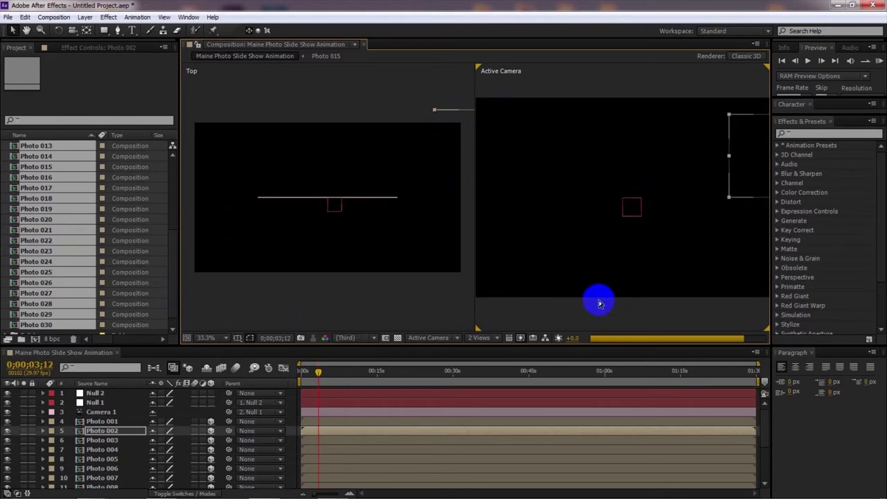
click(268, 296)
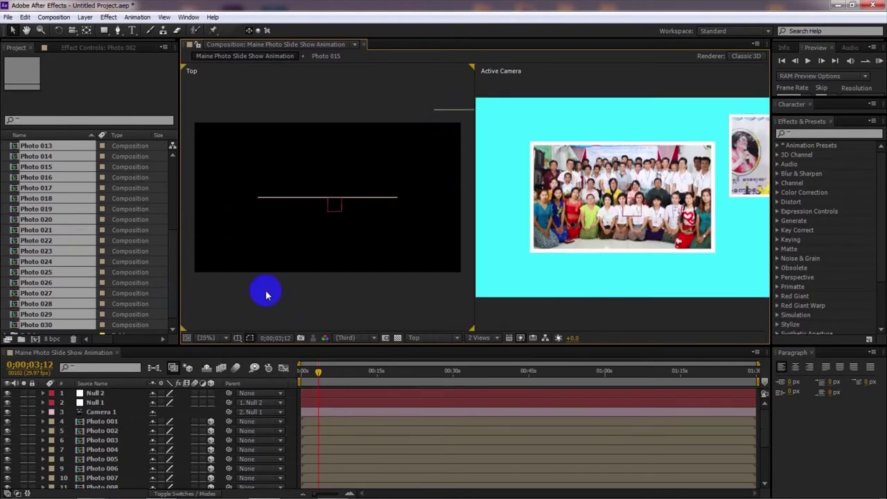
click(204, 341)
click(222, 217)
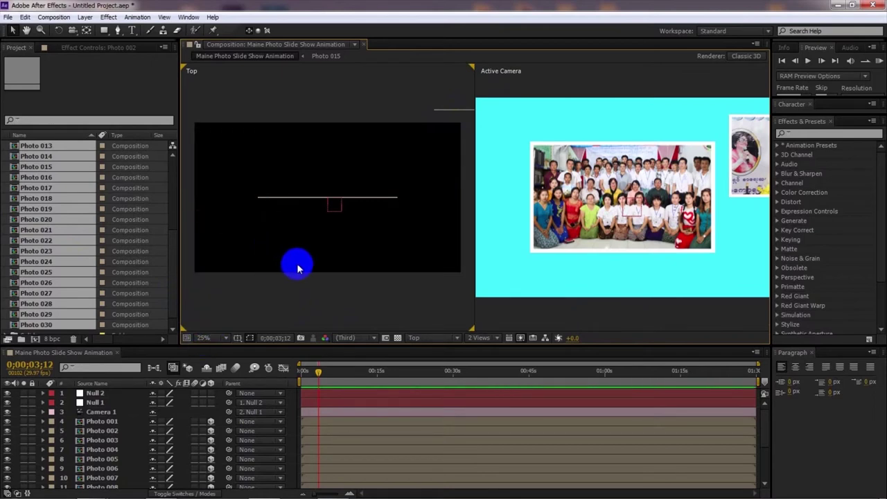
click(204, 338)
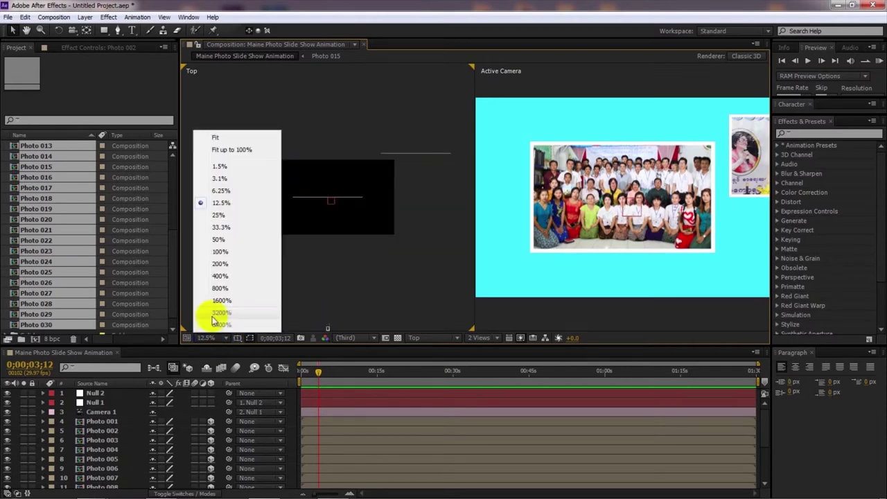
click(231, 217)
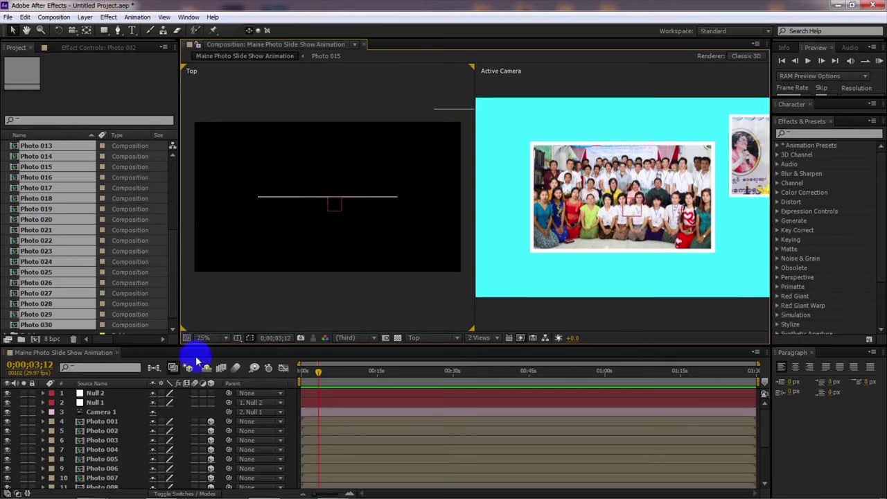
click(204, 338)
click(222, 190)
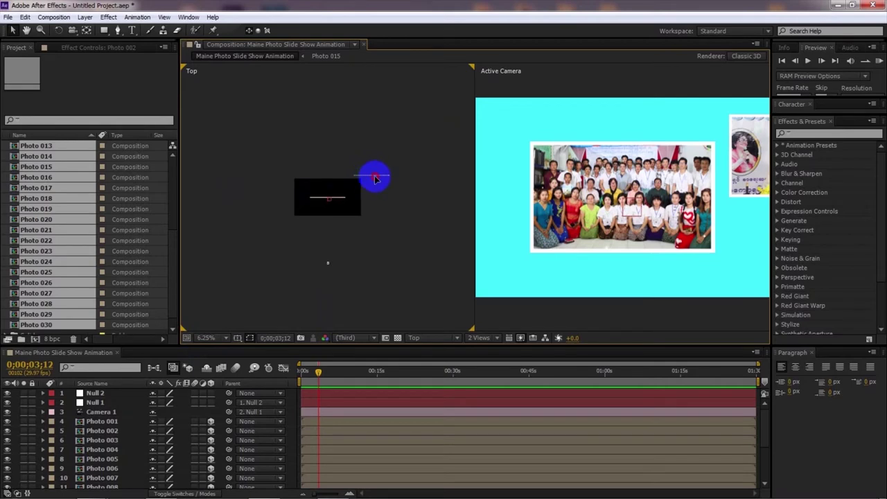
click(142, 418)
click(142, 419)
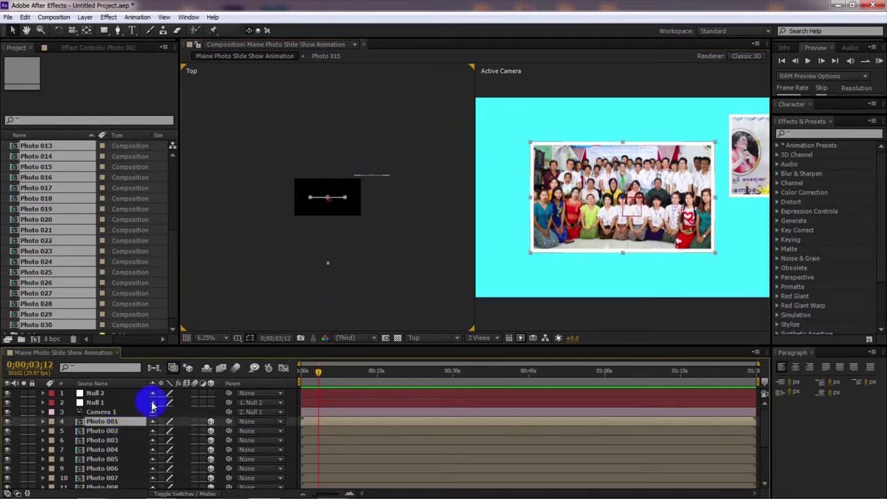
click(124, 433)
mouse_move(375, 179)
mouse_down()
mouse_move(383, 183)
mouse_move(380, 167)
mouse_up()
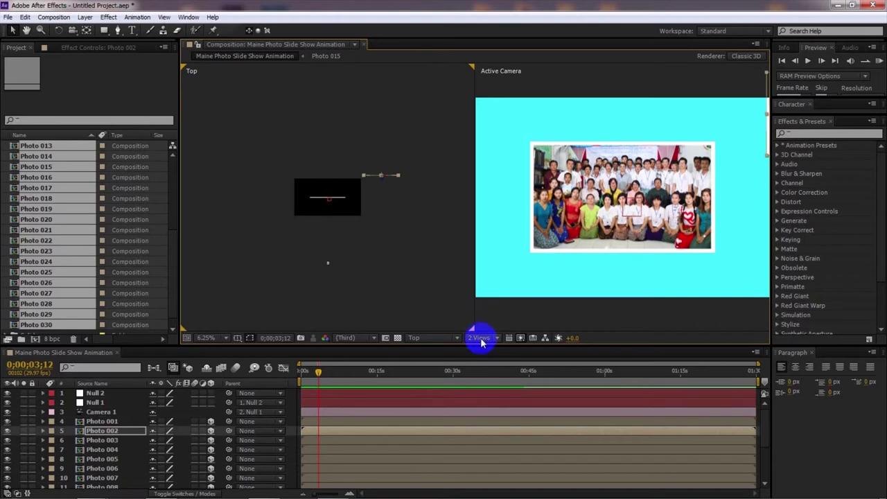
Move the Photo 003 layer up and to the right, past Photo 002, keeping it at Photo 001's depth
click(511, 87)
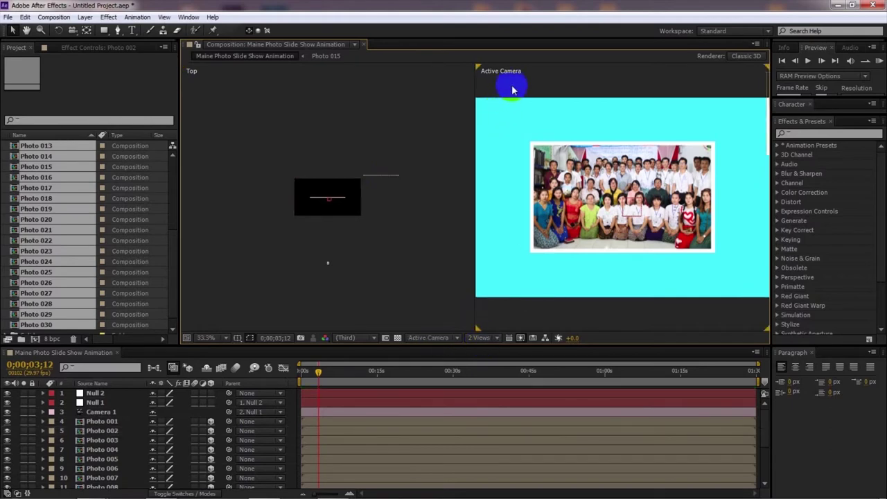
click(208, 338)
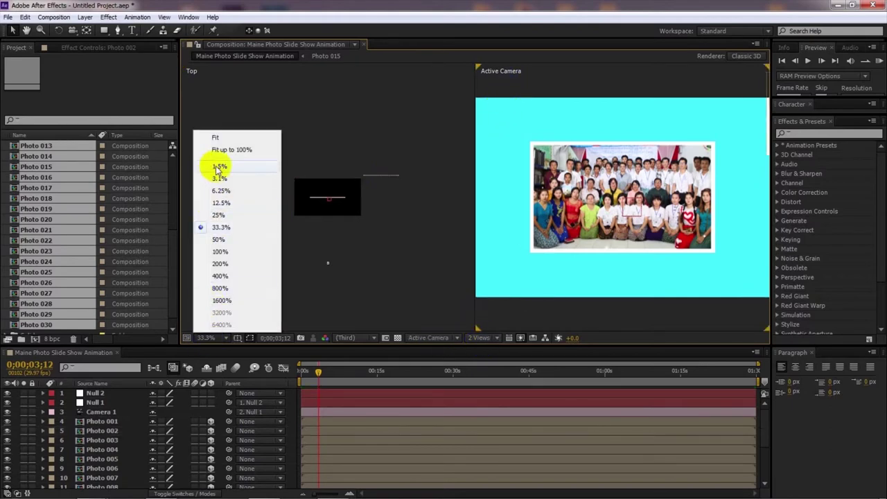
click(223, 192)
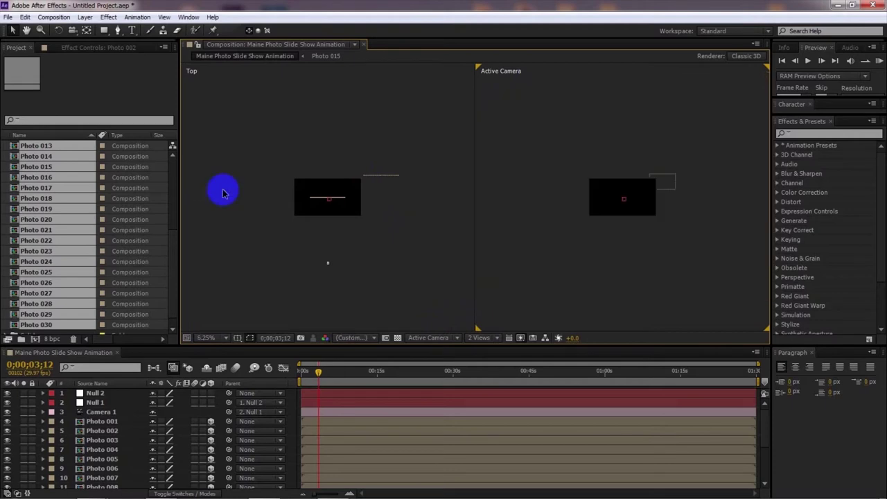
click(665, 178)
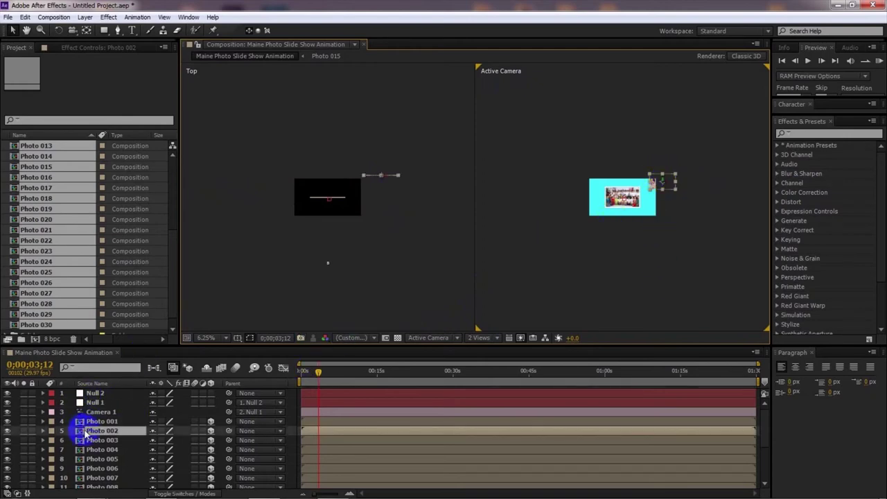
click(110, 442)
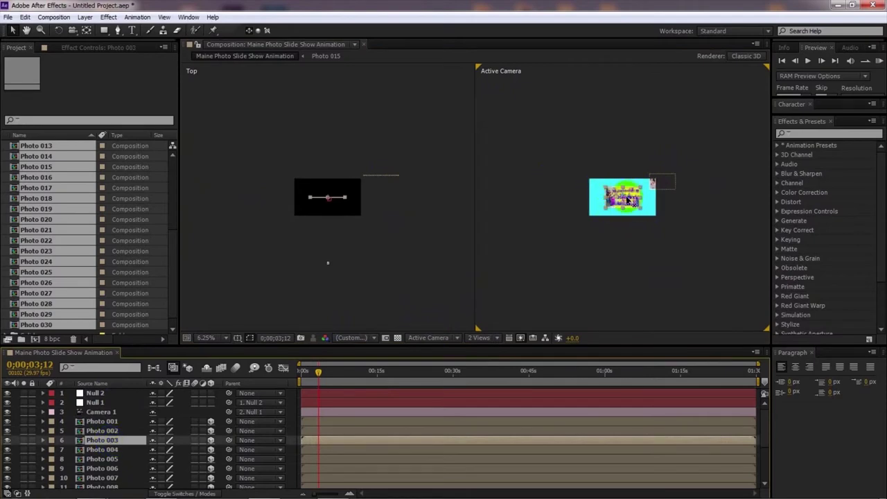
drag(628, 201, 698, 184)
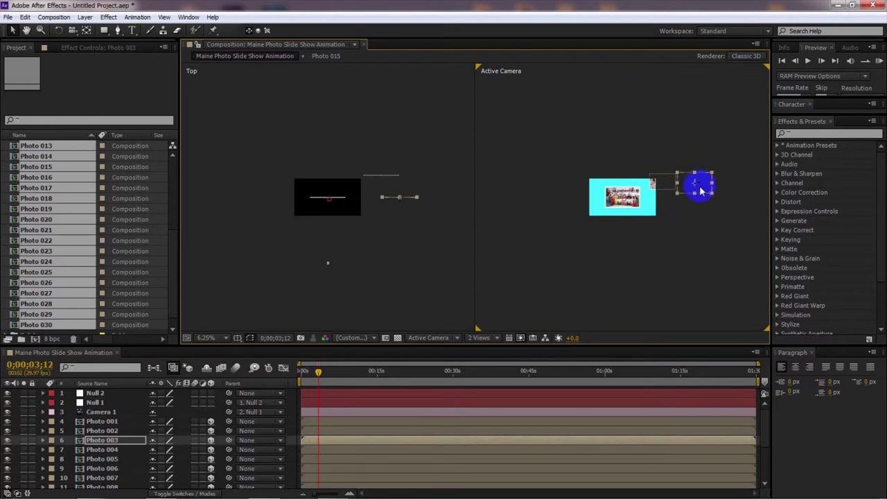
drag(698, 184, 704, 185)
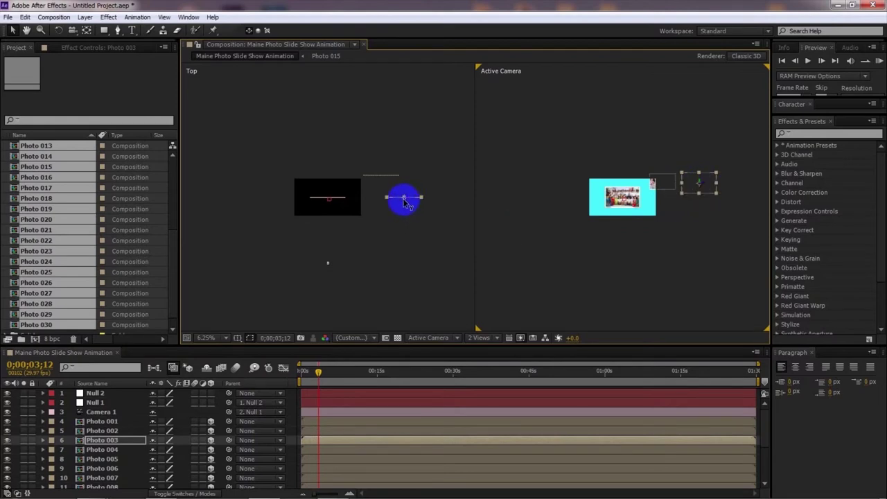
Push Photo 003 back in depth slightly behind Photo 002 and space it clear of that photo's right side
click(684, 233)
click(220, 338)
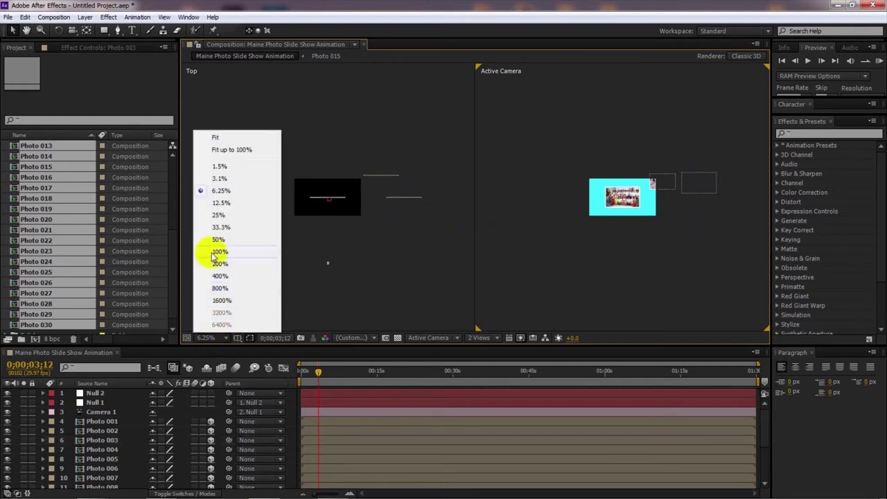
click(221, 202)
click(758, 174)
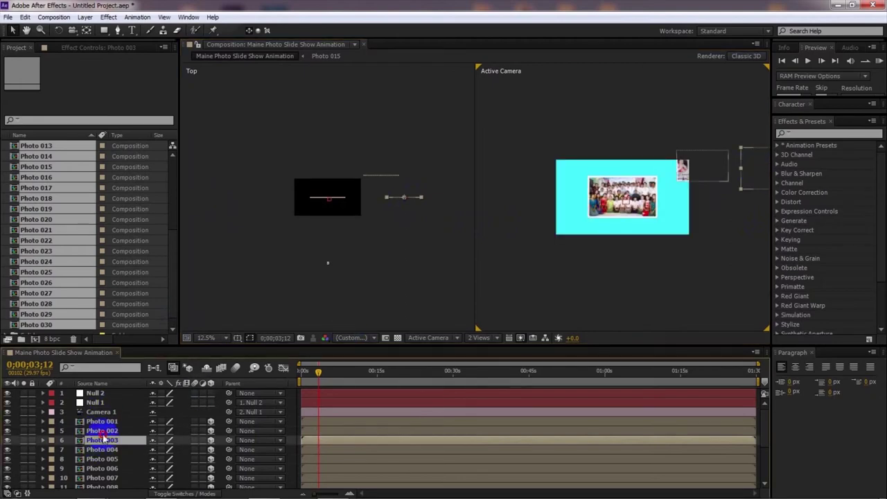
drag(732, 178, 752, 172)
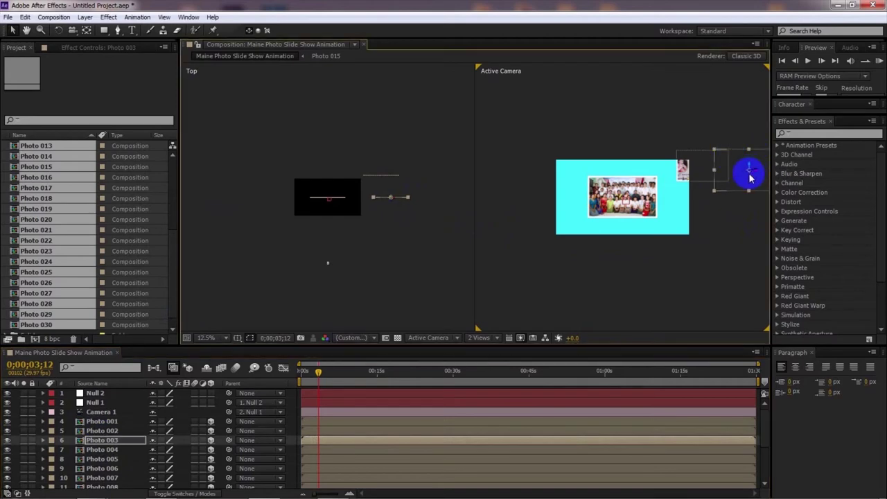
drag(753, 170, 712, 173)
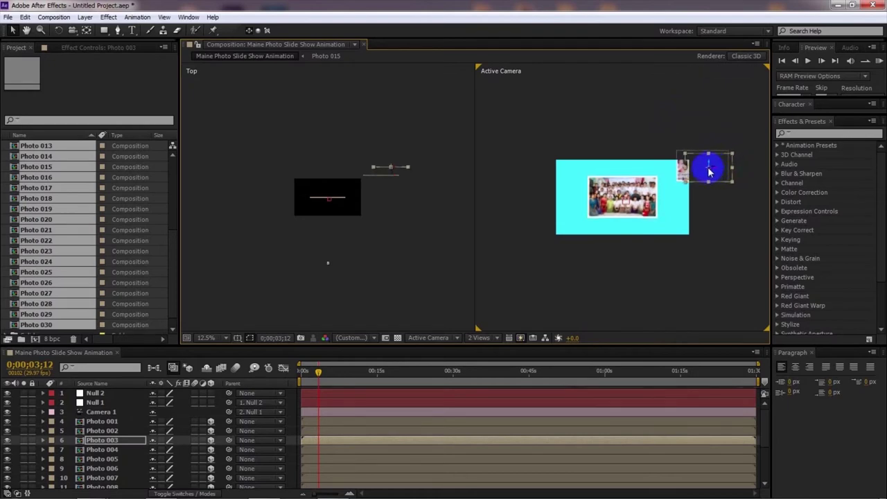
drag(718, 171, 788, 177)
click(208, 337)
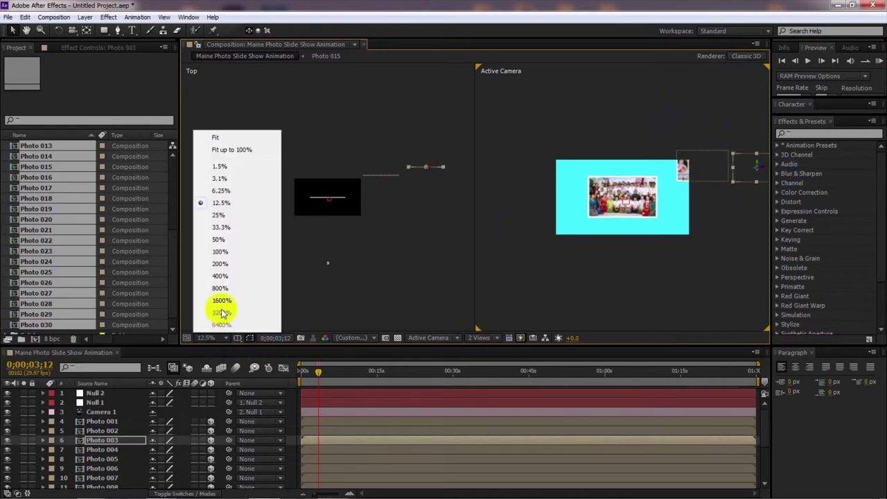
click(221, 191)
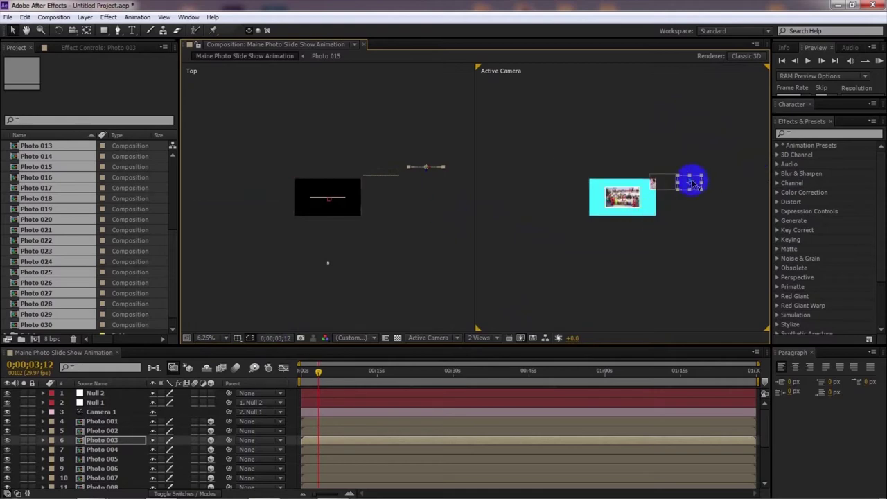
drag(698, 187, 703, 187)
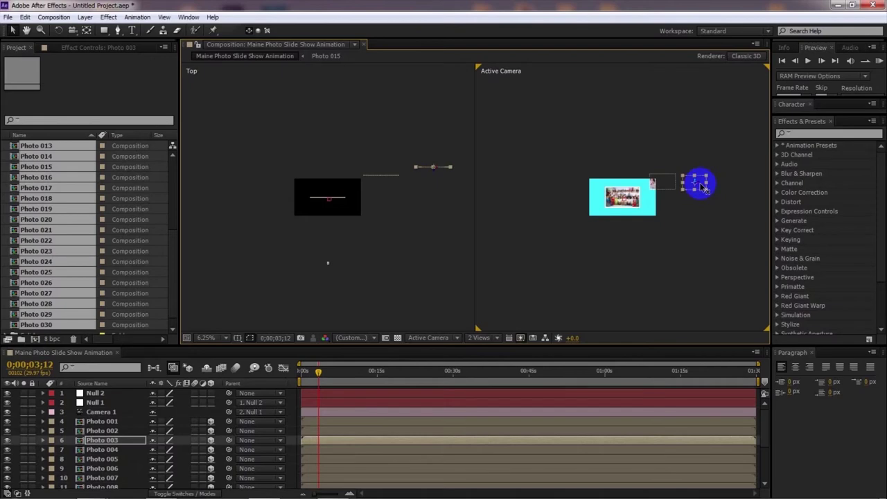
Place the Photo 004 layer to the left of Photo 001, slightly higher and farther back in depth, behind Photo 003
click(115, 450)
drag(637, 202, 581, 199)
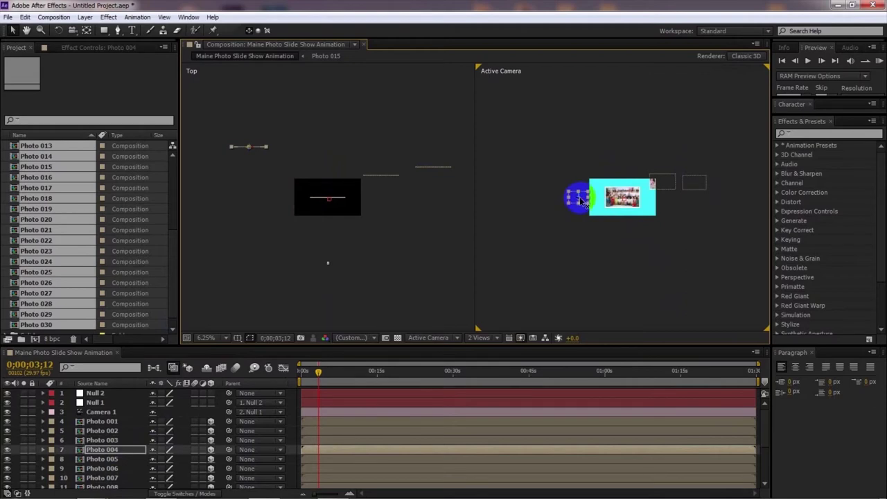
drag(579, 197, 581, 177)
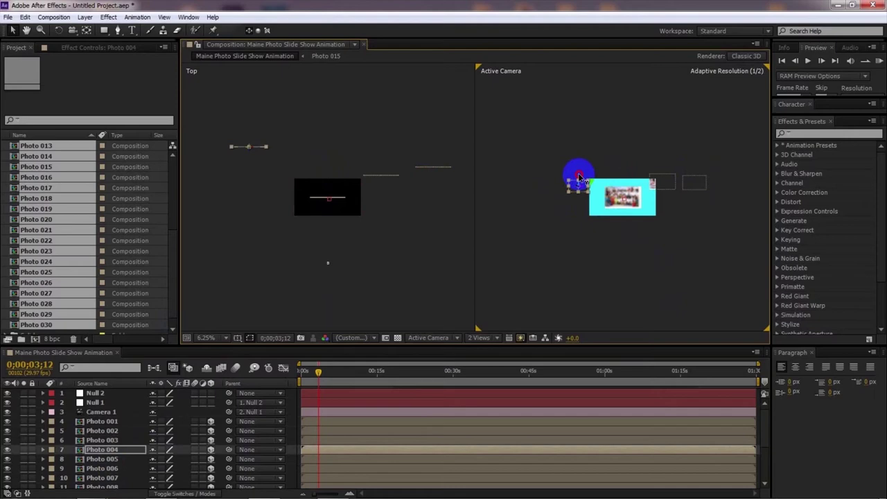
mouse_move(583, 175)
mouse_down()
mouse_move(589, 188)
mouse_move(711, 199)
mouse_move(589, 190)
mouse_move(597, 201)
mouse_move(583, 183)
mouse_move(586, 194)
mouse_move(576, 188)
mouse_up()
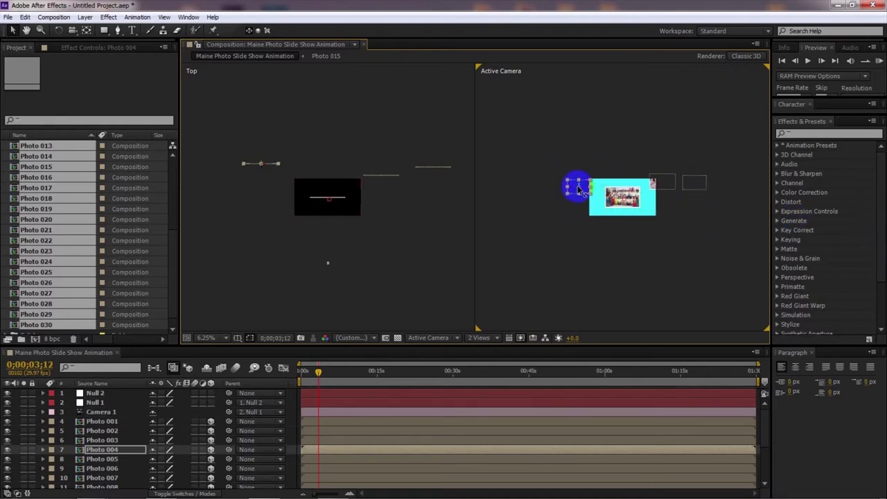
Move Photo 004 across to the right of Photo 003, keeping its depth and leaving a small gap between them
drag(584, 189, 725, 183)
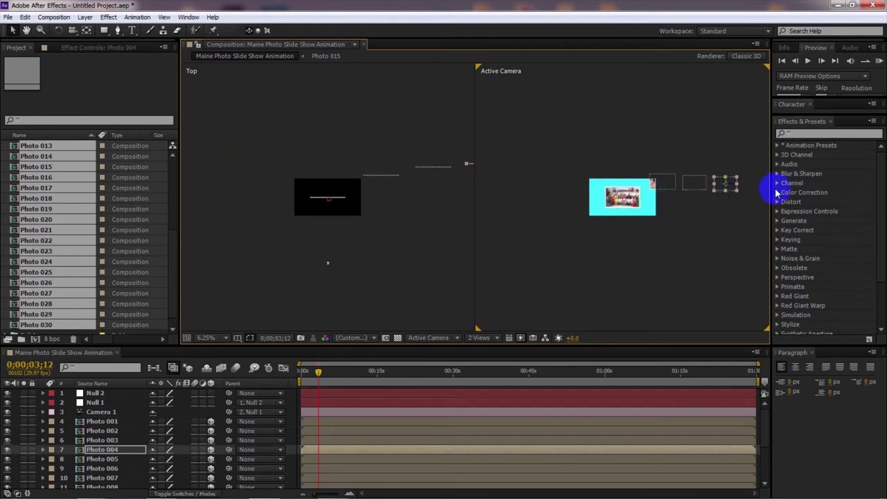
Place the Photo 005 layer just left of Photo 001, slightly higher and pushed back in depth to about Photo 003's level
click(110, 460)
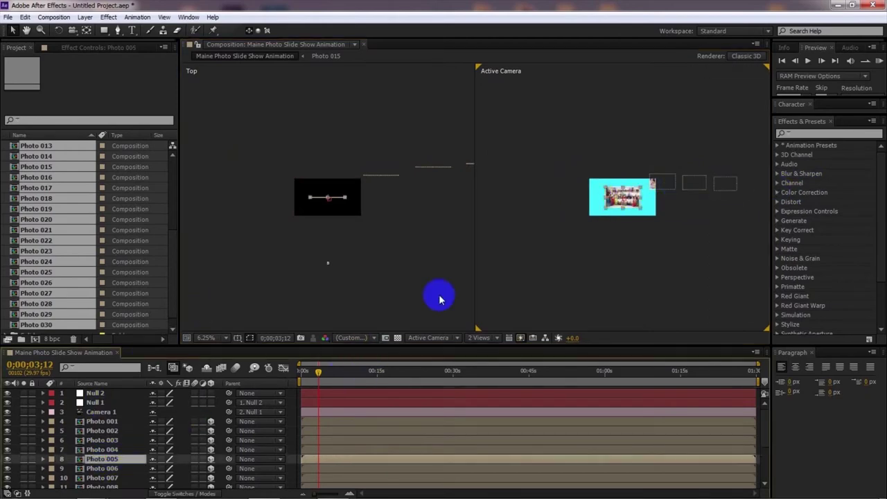
drag(624, 200, 555, 199)
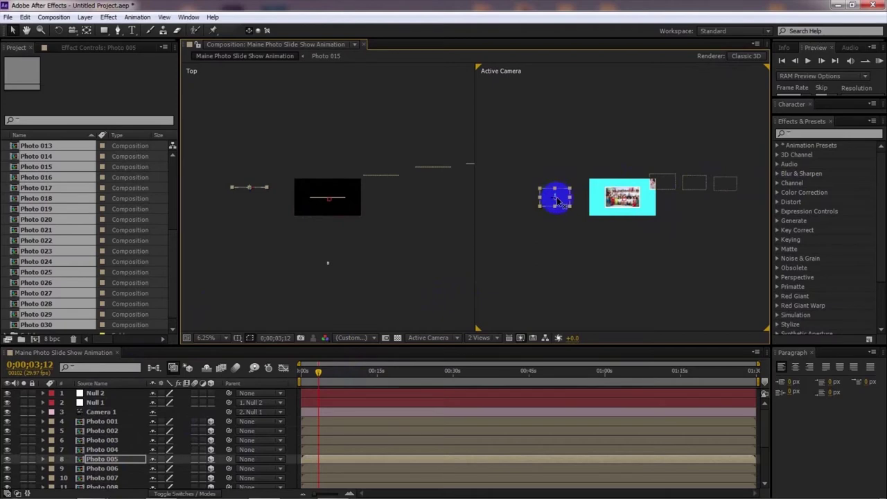
mouse_move(555, 196)
mouse_down()
mouse_move(556, 185)
mouse_move(559, 198)
mouse_move(570, 192)
mouse_up()
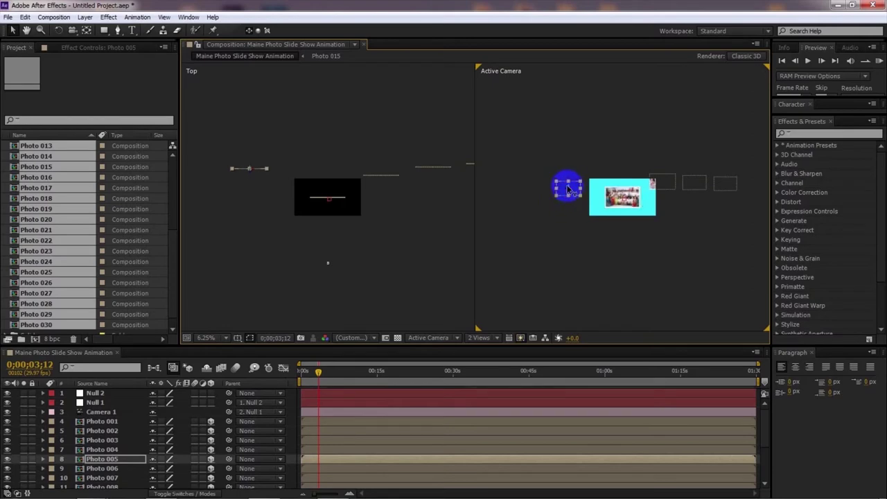
key(period)
click(574, 188)
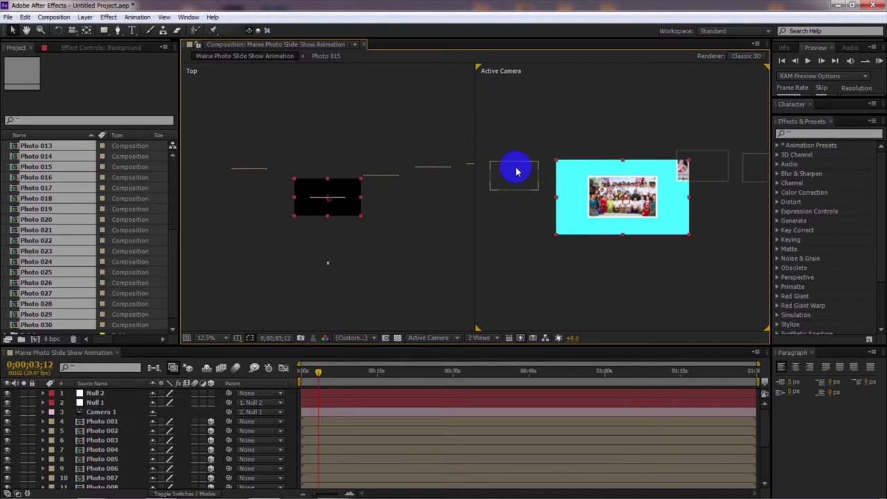
click(531, 177)
drag(521, 179, 541, 179)
click(205, 337)
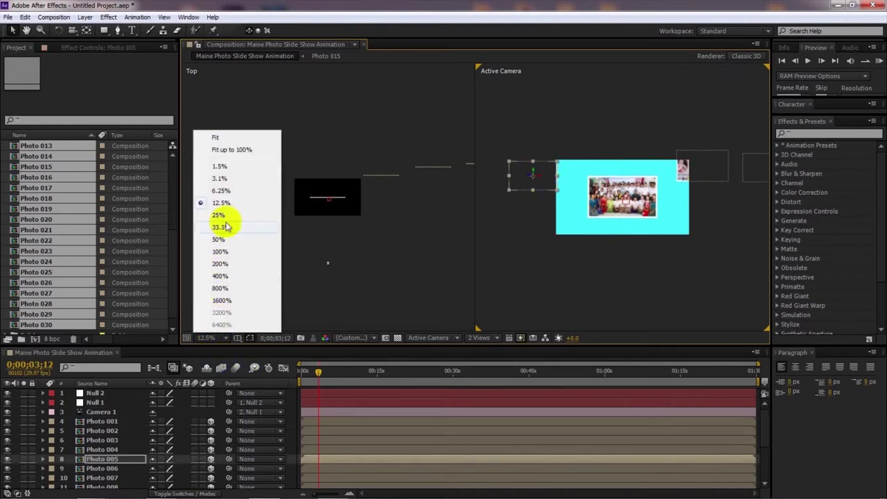
click(220, 192)
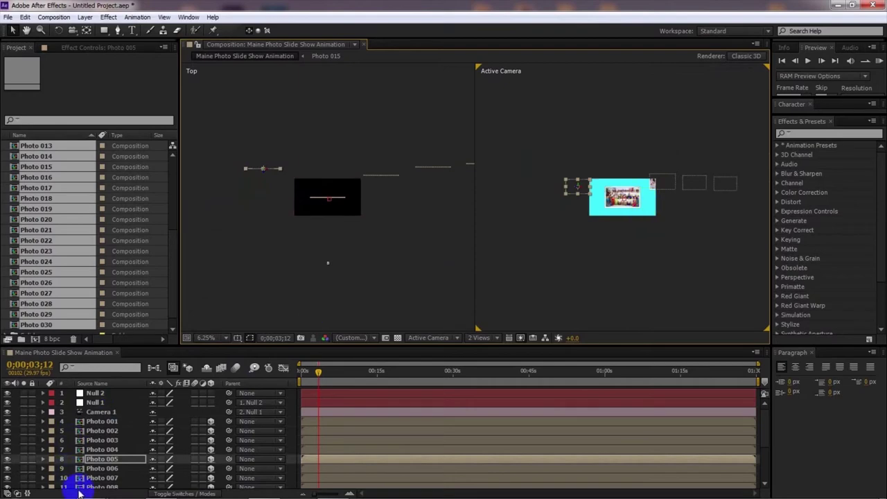
Place the Photo 006 layer to the left of Photo 005, level with it and at about the same depth
click(103, 470)
click(628, 200)
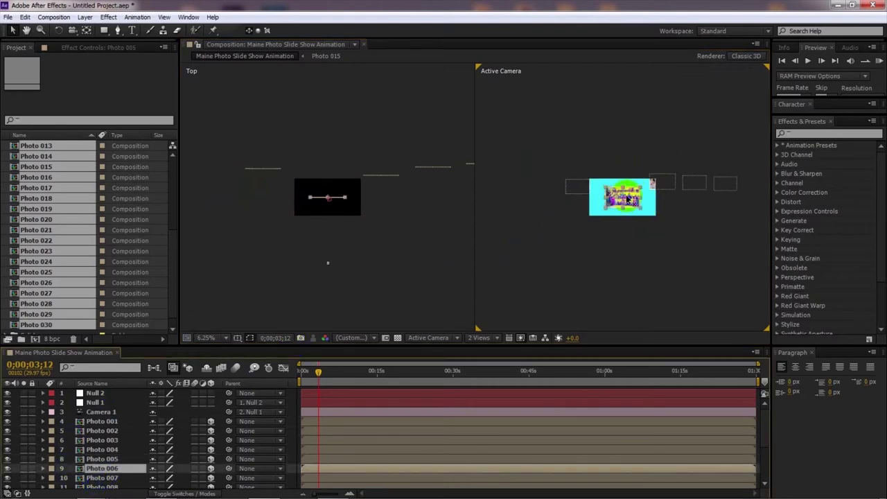
drag(627, 200, 529, 201)
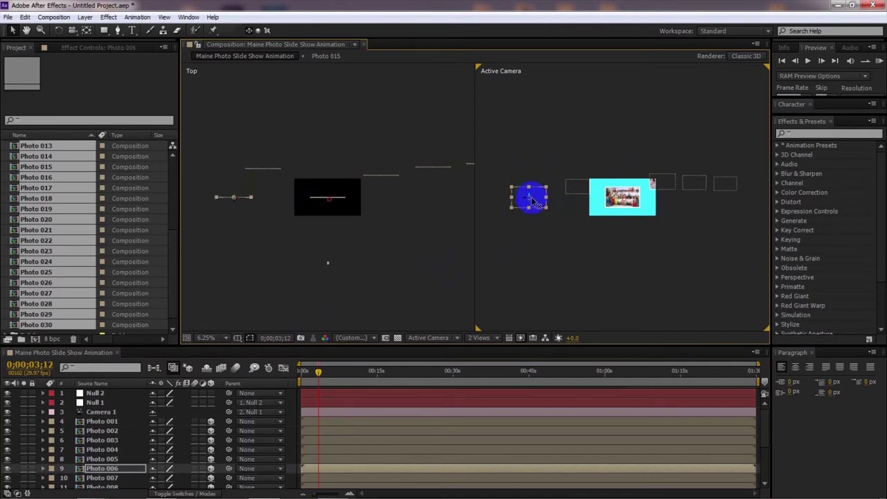
drag(527, 197, 558, 192)
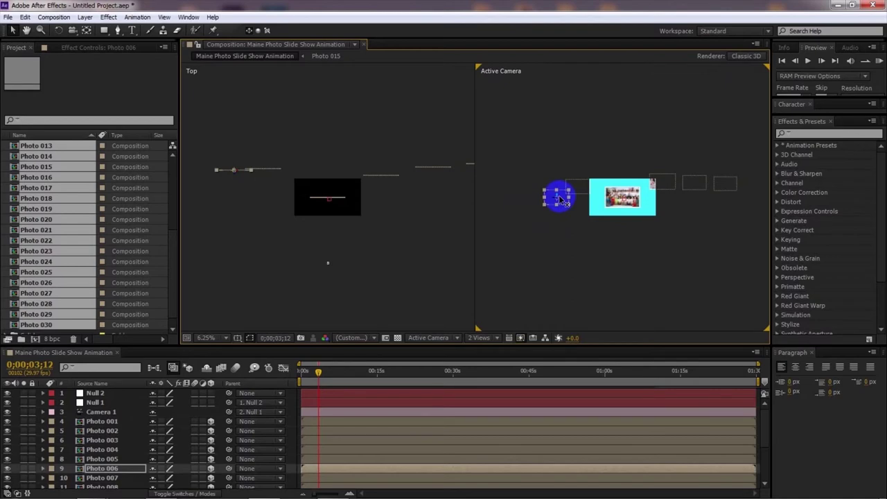
key(comma)
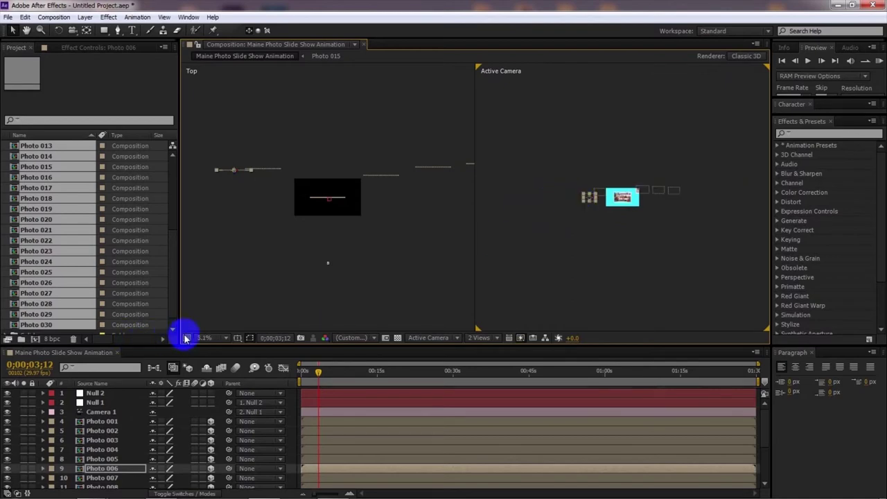
click(206, 337)
click(221, 191)
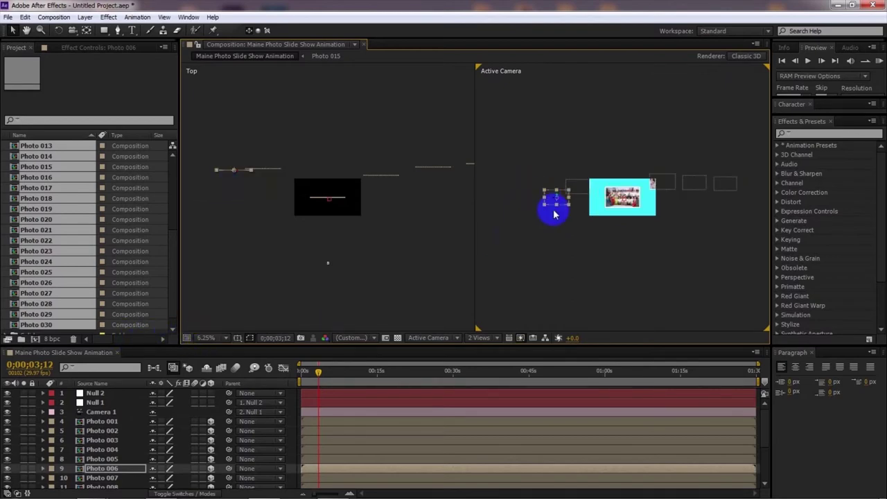
mouse_move(558, 196)
mouse_down()
mouse_move(560, 188)
mouse_move(547, 194)
mouse_up()
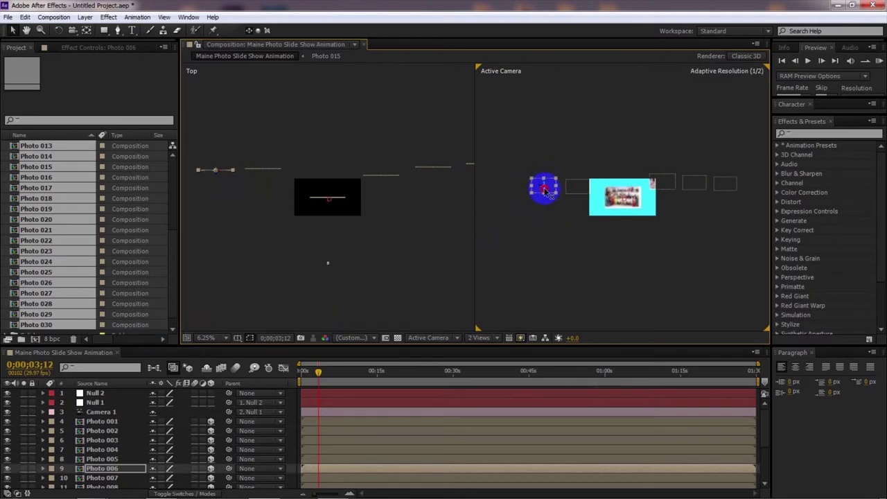
Place the Photo 007 layer to the left of Photo 006 in the same row, pushed farther back in depth
drag(134, 431, 99, 463)
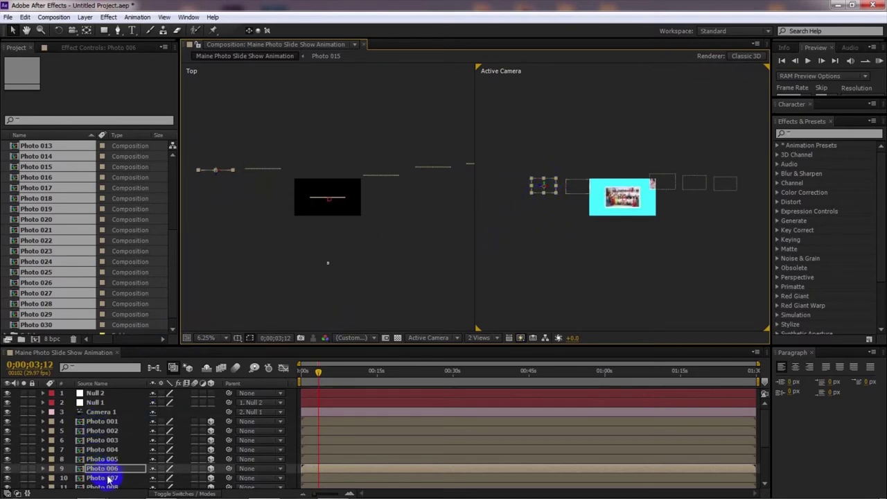
click(104, 479)
drag(627, 201, 509, 201)
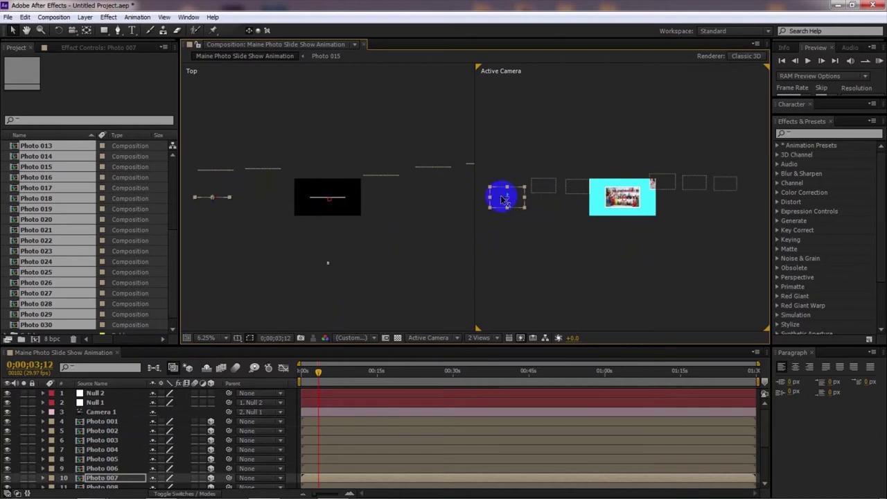
drag(506, 199, 555, 200)
key(comma)
click(558, 191)
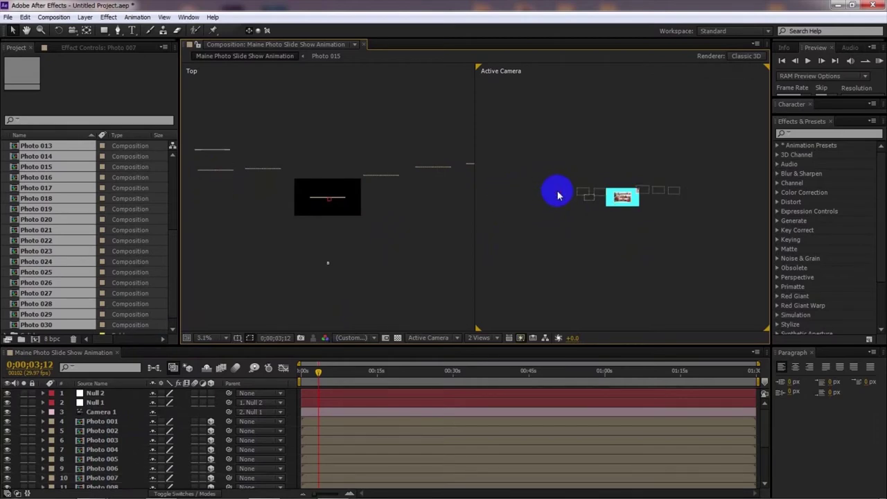
click(208, 338)
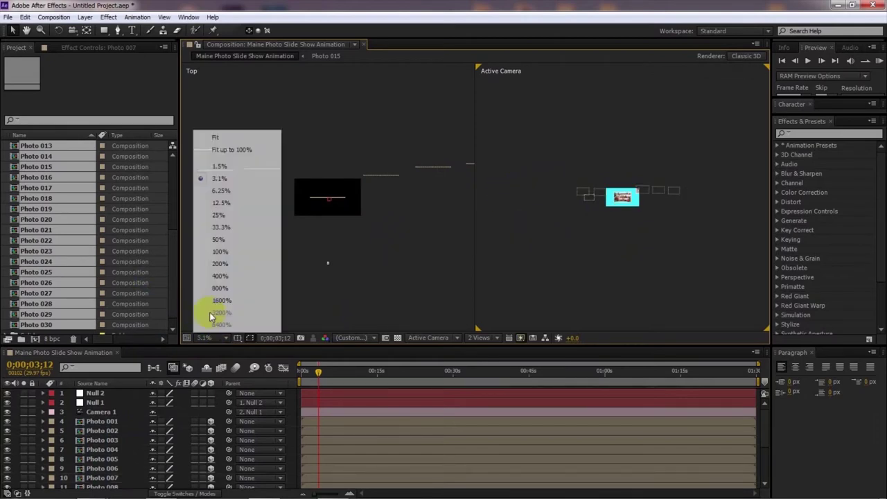
click(221, 191)
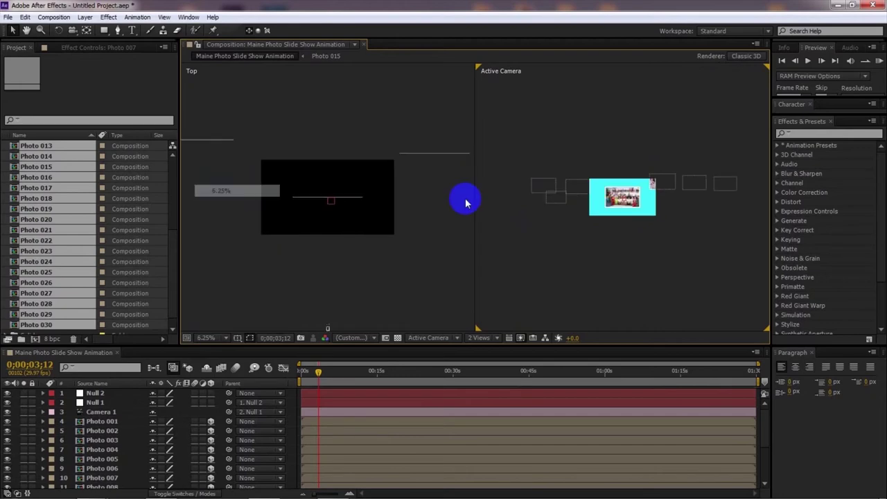
click(206, 338)
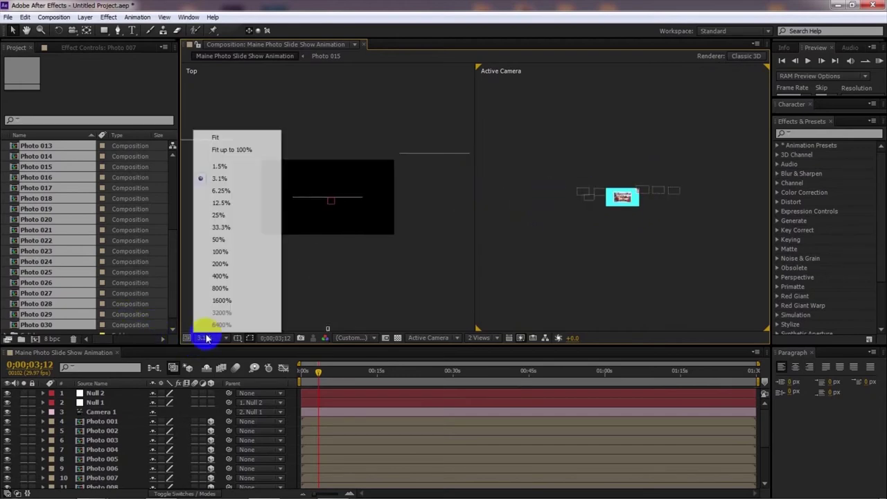
click(222, 192)
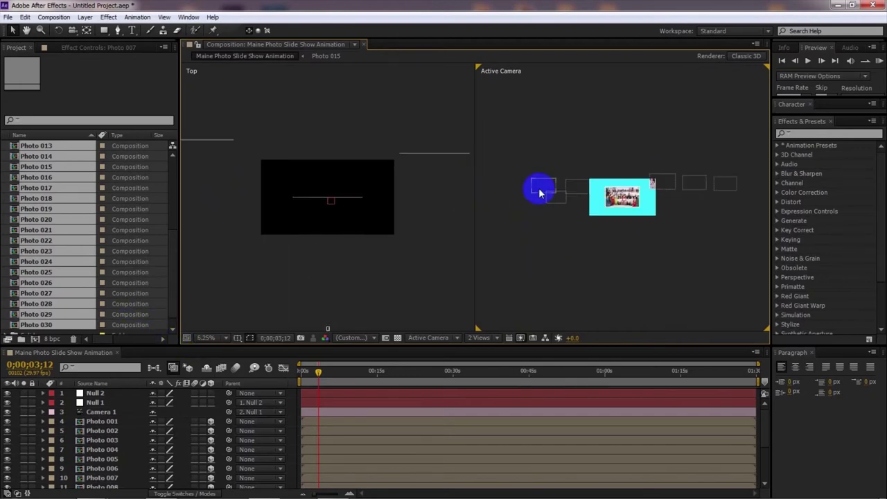
click(562, 198)
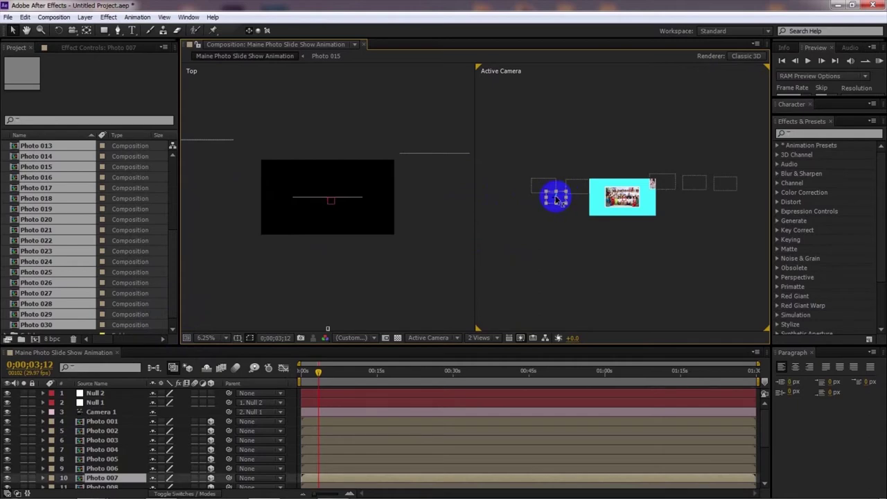
drag(561, 200, 514, 182)
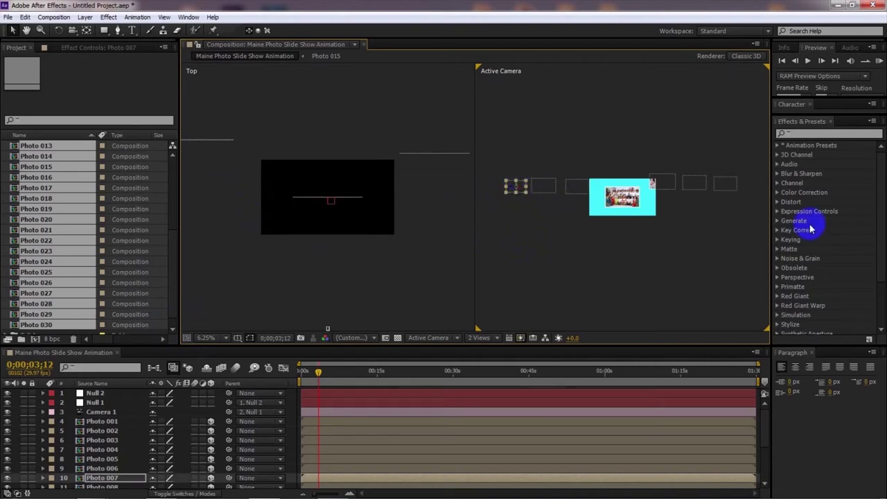
Place the Photo 008 layer directly below Photo 005, left of Photo 001, and push it back slightly behind Photo 005
click(110, 486)
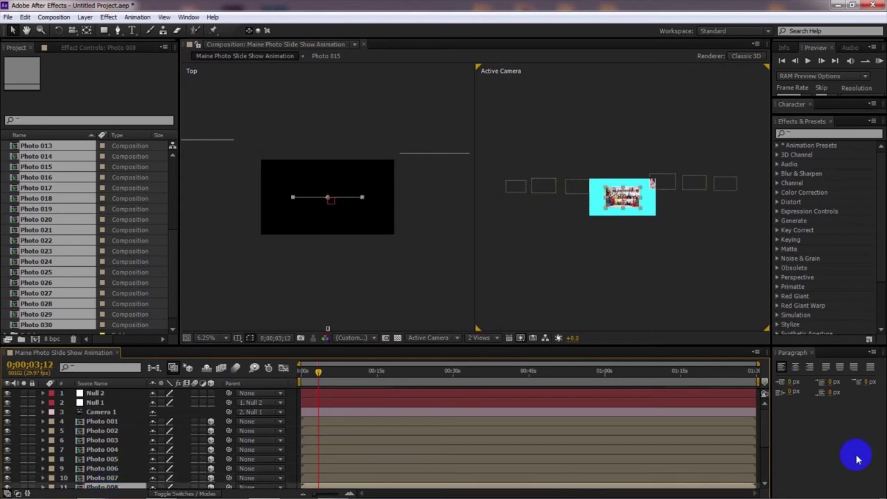
scroll(767, 437, down, 3)
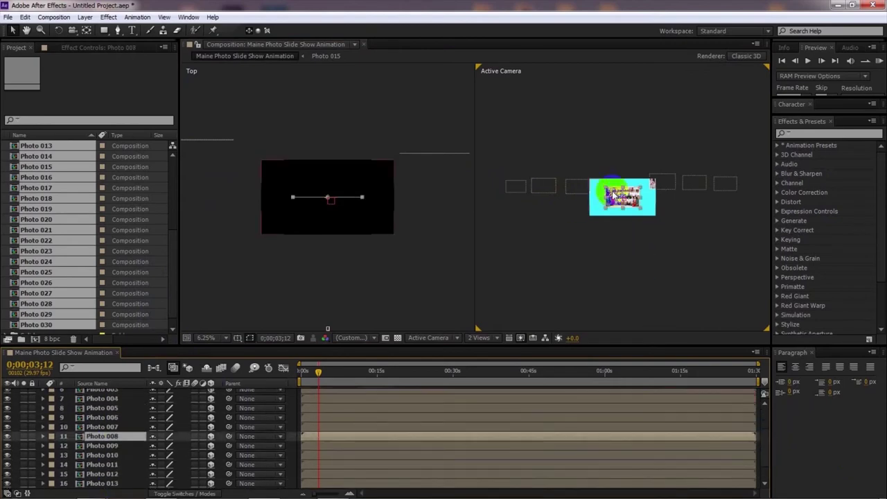
mouse_move(626, 200)
mouse_down()
mouse_move(626, 236)
mouse_move(626, 206)
mouse_up()
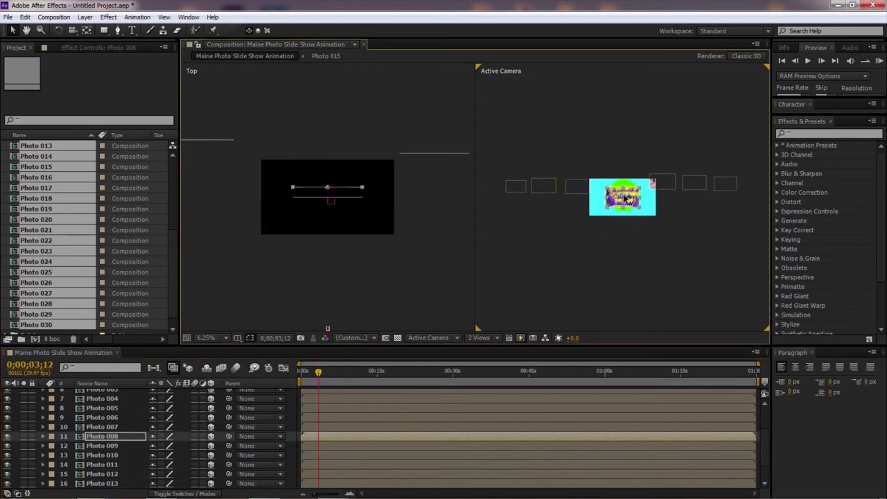
mouse_move(626, 205)
mouse_down()
mouse_move(623, 244)
mouse_move(555, 239)
mouse_move(561, 220)
mouse_up()
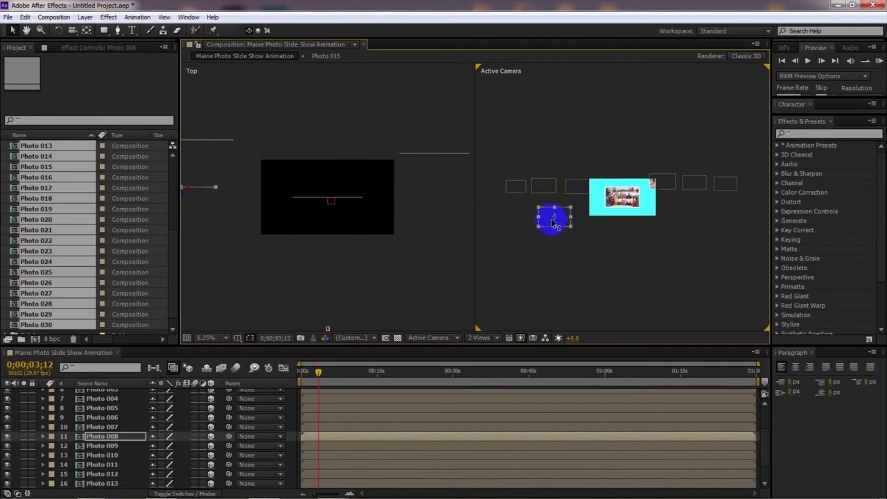
drag(554, 222, 576, 219)
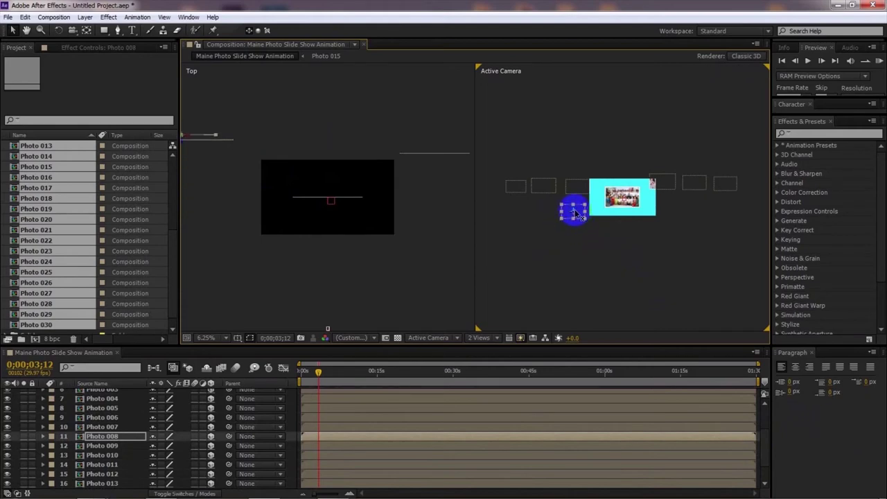
drag(576, 215, 569, 212)
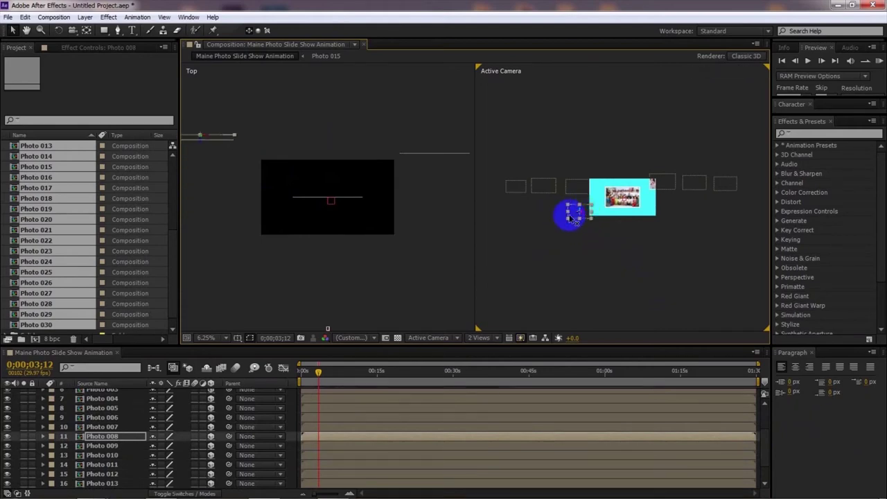
Place the Photo 009 layer to the left of Photo 008 below Photo 006, pushed back in depth between Photo 001 and Photo 008
key(period)
click(119, 448)
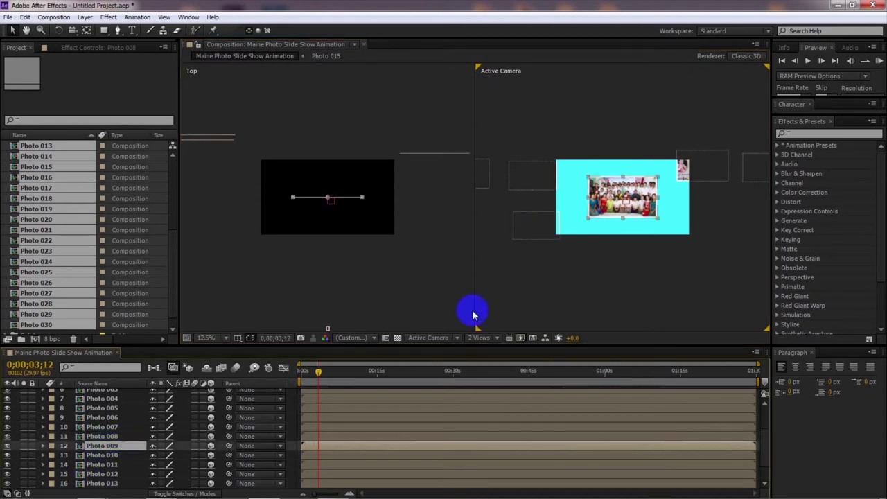
drag(634, 203, 495, 194)
key(period)
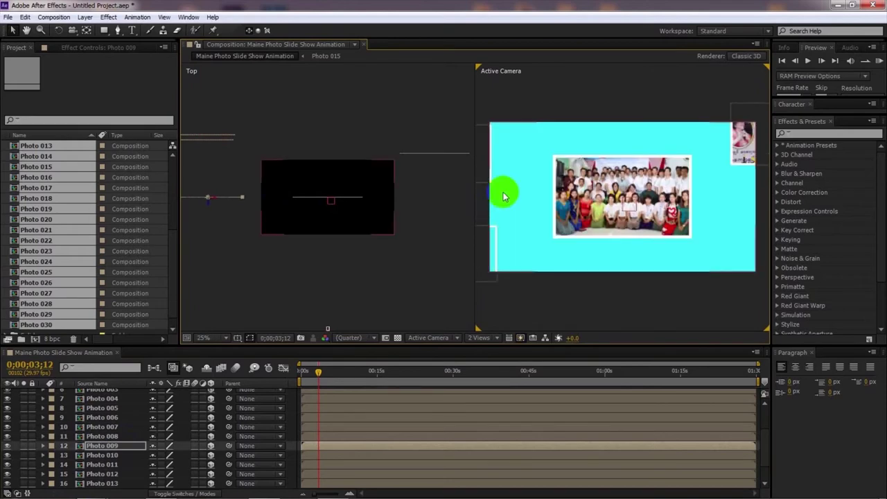
click(208, 338)
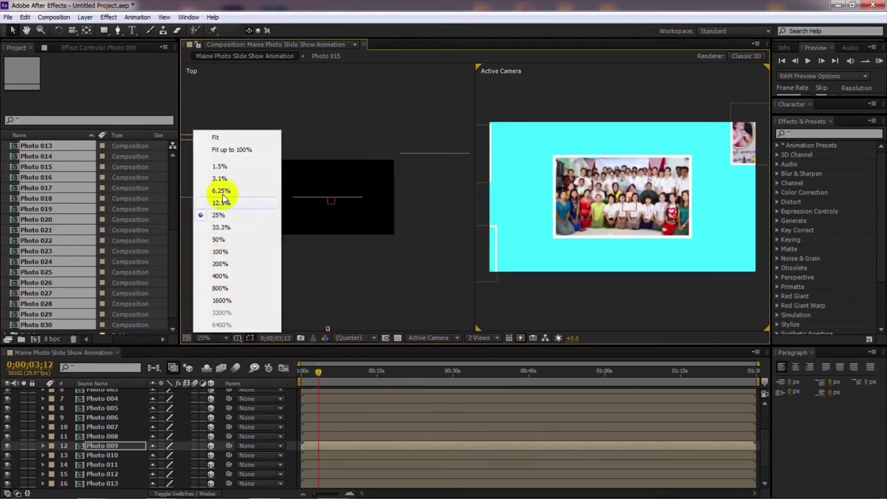
click(221, 191)
drag(538, 187, 563, 197)
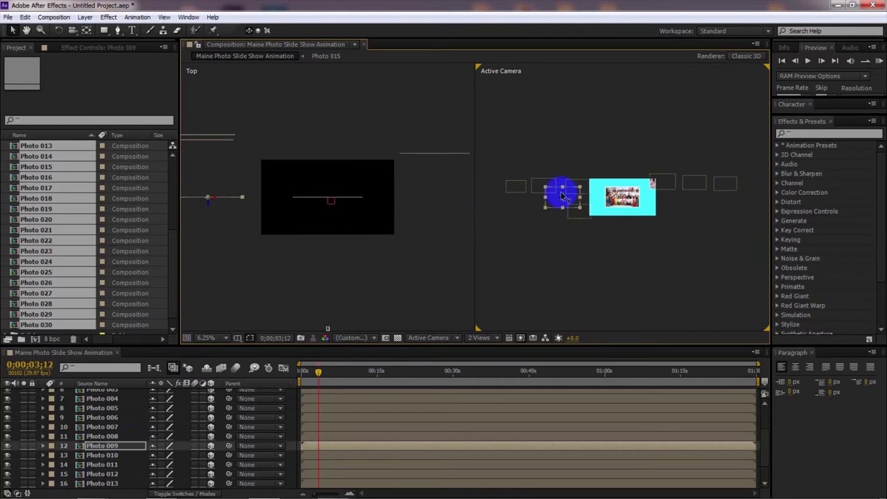
key(comma)
click(560, 210)
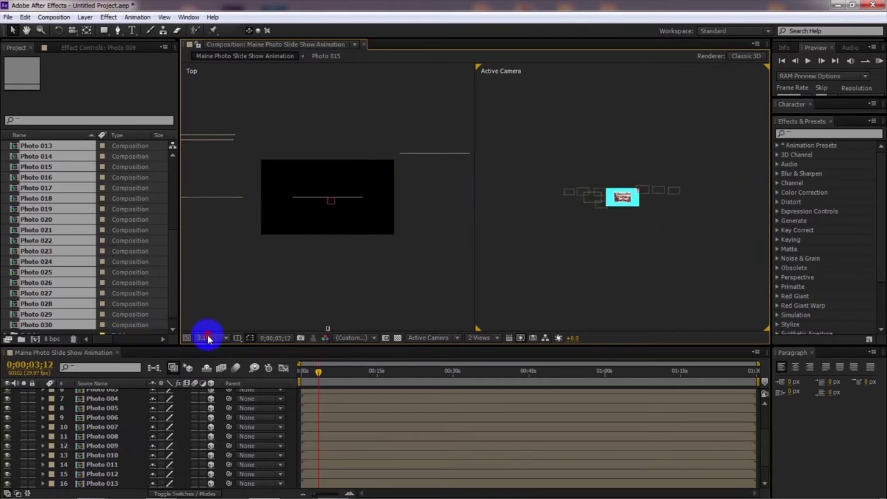
click(208, 338)
click(217, 193)
mouse_move(511, 190)
mouse_down()
mouse_move(565, 203)
mouse_move(566, 220)
mouse_move(543, 220)
mouse_move(535, 204)
mouse_up()
click(561, 204)
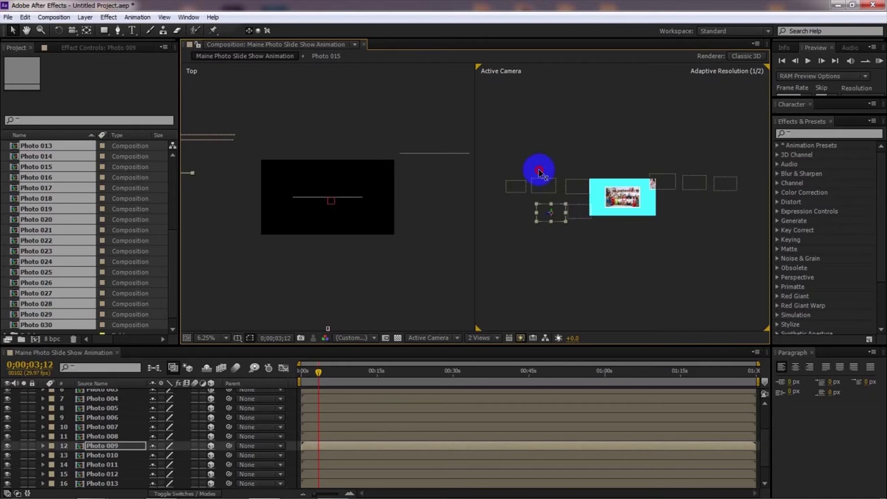
click(554, 218)
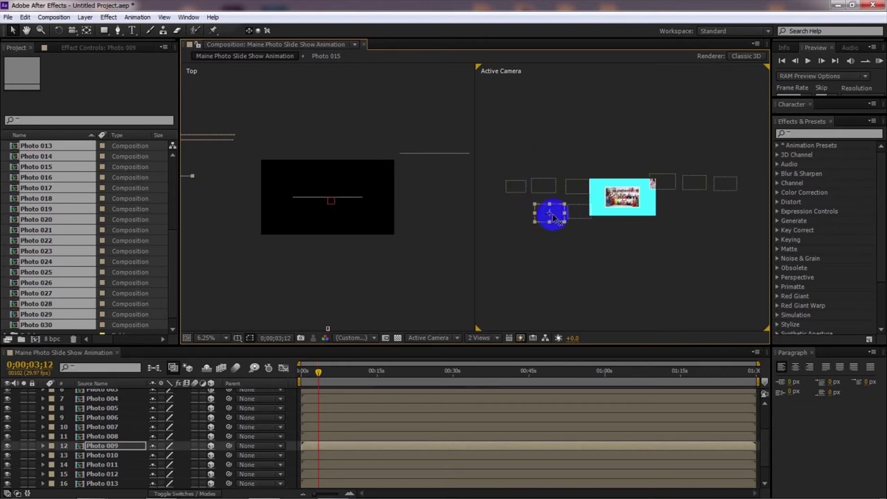
Shift Photo 009 slightly left and farther back, and place Photo 010 to its left in the same row, pushed back in depth
drag(552, 215, 549, 215)
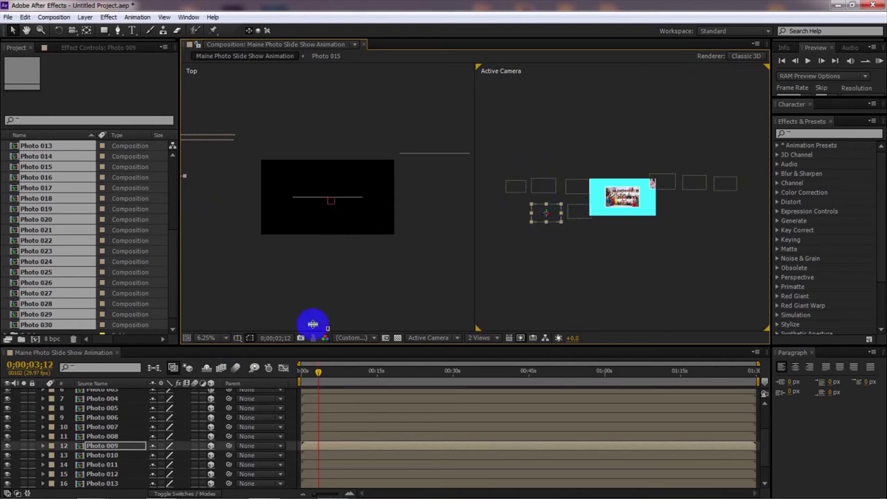
mouse_move(546, 215)
mouse_down()
mouse_move(550, 206)
mouse_move(541, 216)
mouse_up()
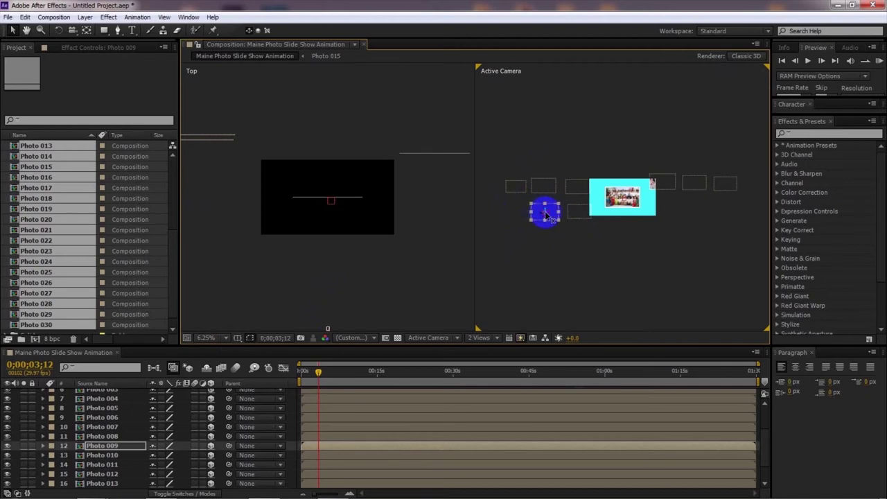
scroll(766, 444, down, 1)
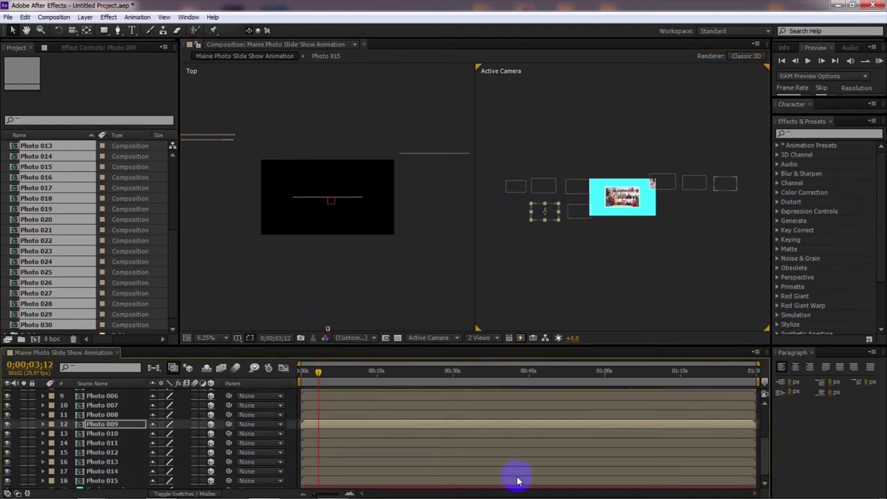
click(103, 434)
drag(628, 201, 511, 217)
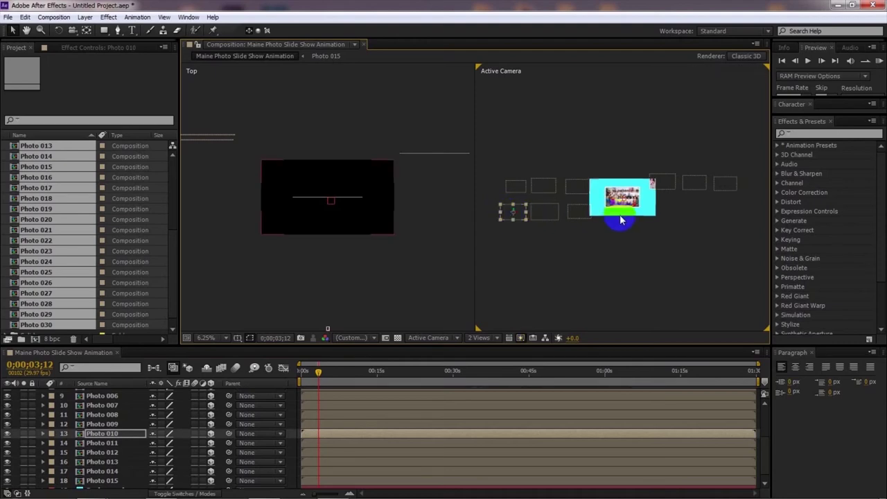
Place Photo 011 at the lower right of Photo 001, pushed back in depth, and Photo 012 to its right, farther back
click(102, 443)
click(630, 201)
drag(630, 201, 681, 213)
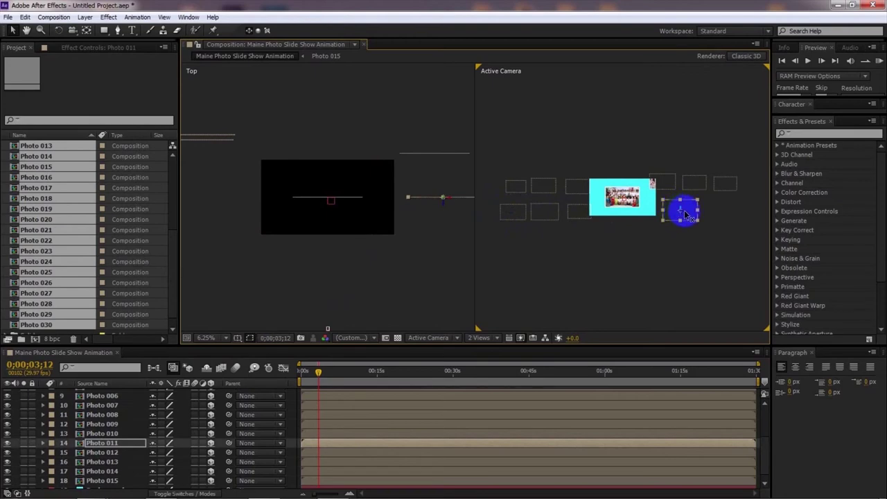
mouse_move(682, 217)
mouse_down()
mouse_move(645, 225)
mouse_move(667, 212)
mouse_up()
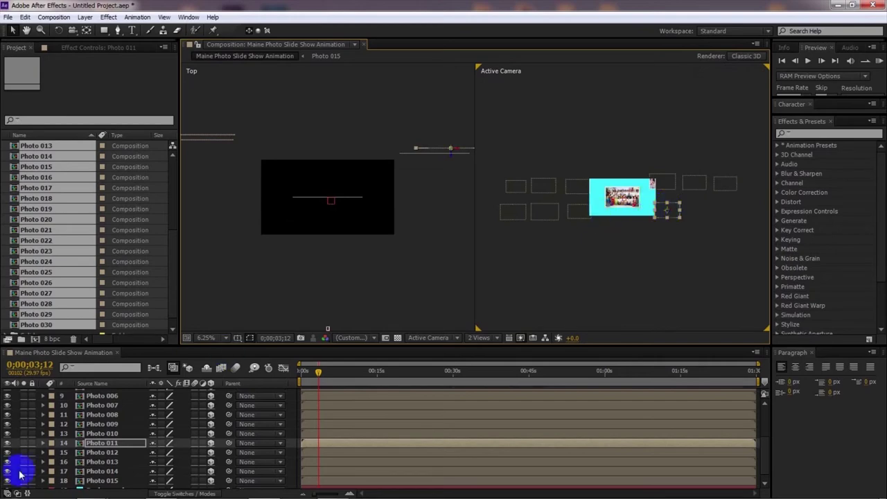
click(123, 454)
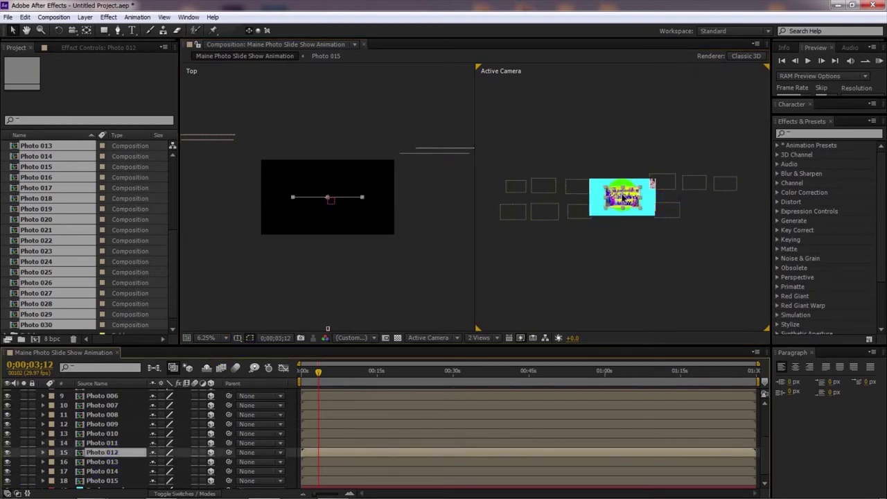
mouse_move(624, 198)
mouse_down()
mouse_move(626, 237)
mouse_move(707, 231)
mouse_move(703, 210)
mouse_move(706, 217)
mouse_move(681, 208)
mouse_move(698, 210)
mouse_up()
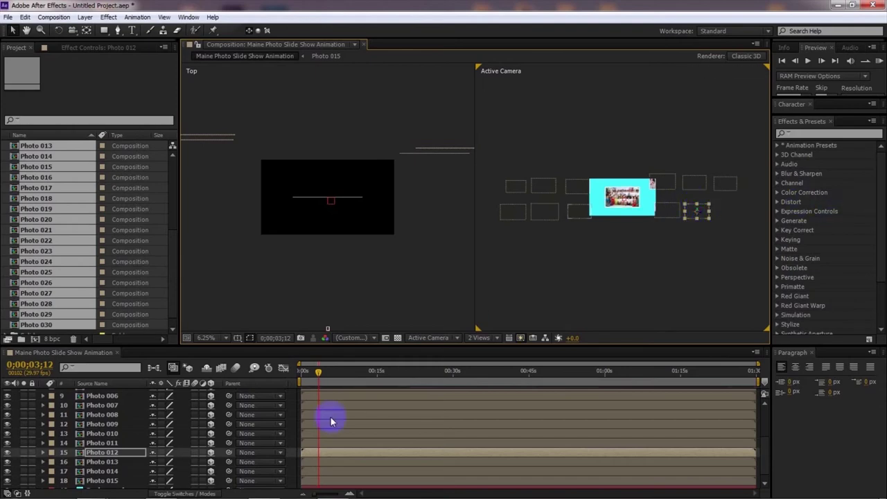
Place Photo 013 directly above Photo 001 and Photo 014 directly below it, both pushed back, with Photo 014 slightly deeper
click(98, 462)
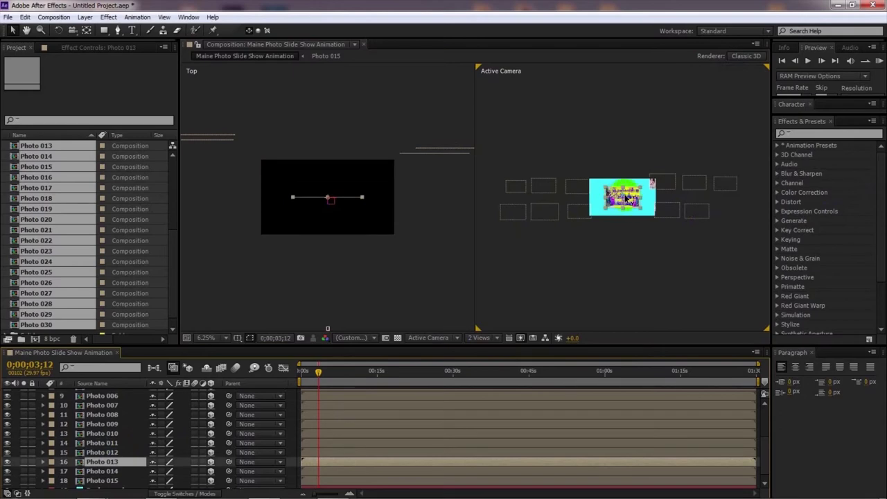
drag(628, 201, 624, 160)
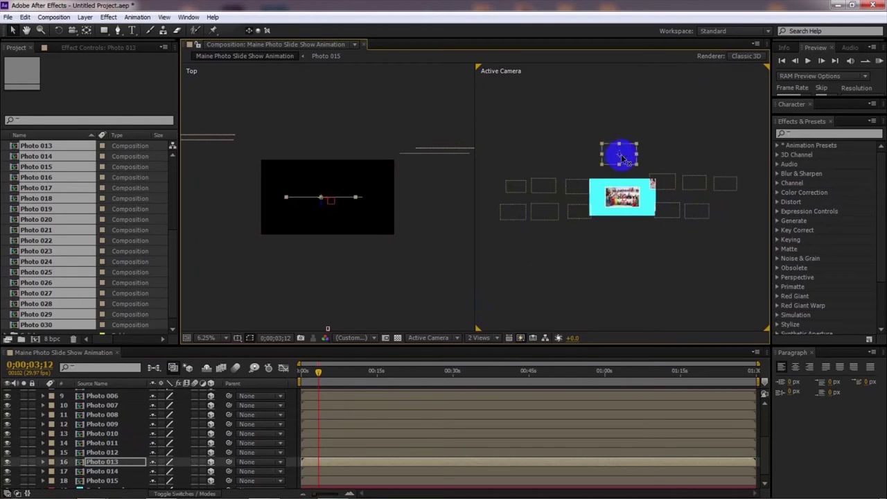
drag(620, 156, 624, 159)
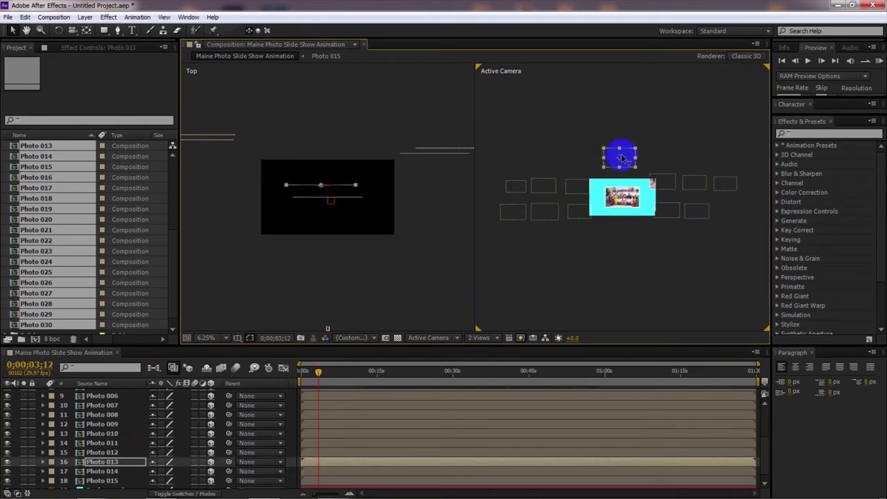
click(117, 472)
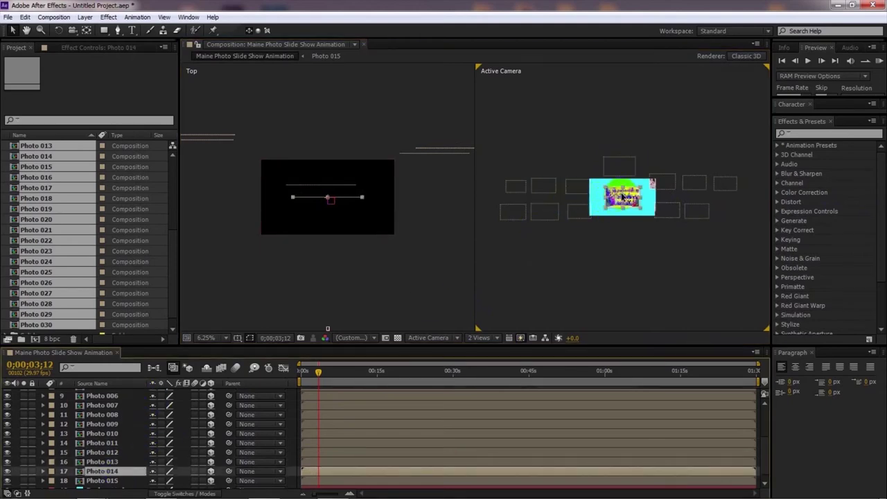
drag(623, 198, 719, 240)
mouse_move(625, 239)
mouse_down()
mouse_move(709, 238)
mouse_move(609, 236)
mouse_move(693, 226)
mouse_move(619, 236)
mouse_move(624, 227)
mouse_up()
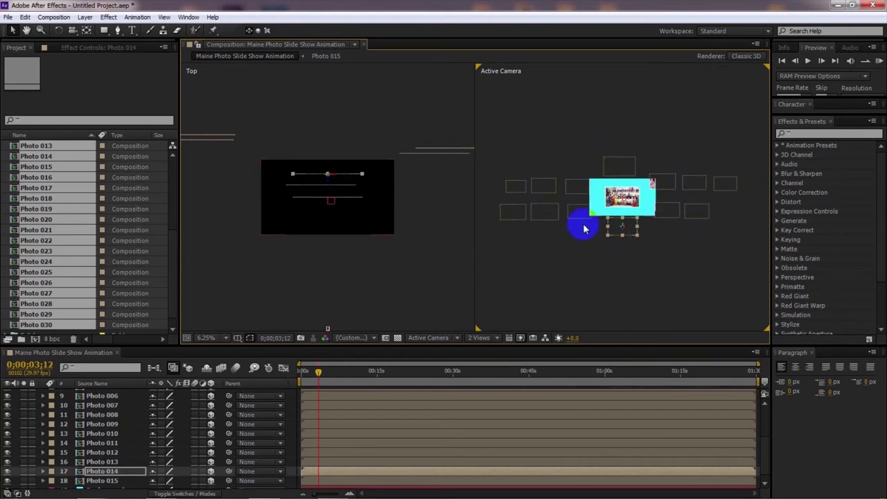
Move Photo 007 up to the left of Photo 013, and Photo 010 down to the lower left of Photo 014
click(513, 189)
drag(516, 185, 596, 163)
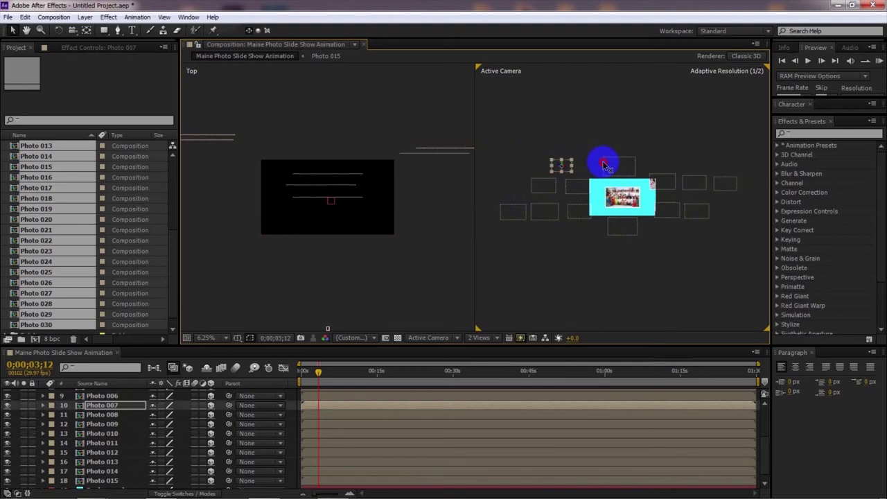
click(514, 215)
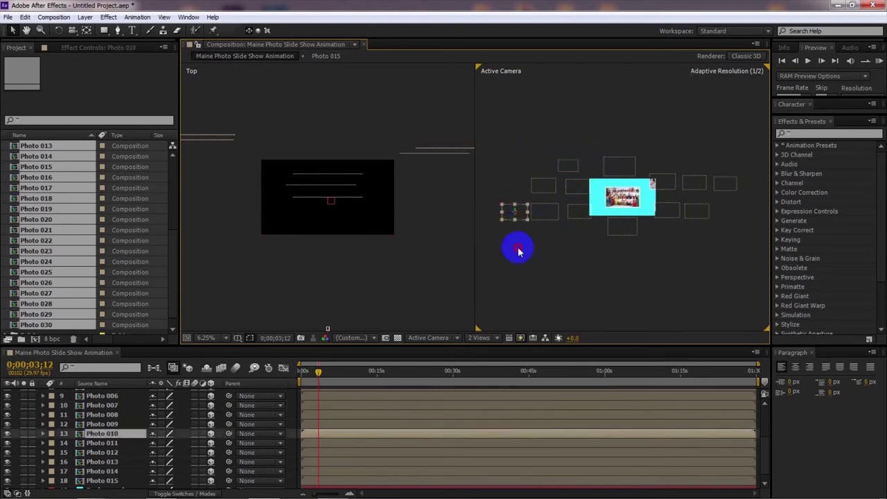
drag(514, 214, 615, 234)
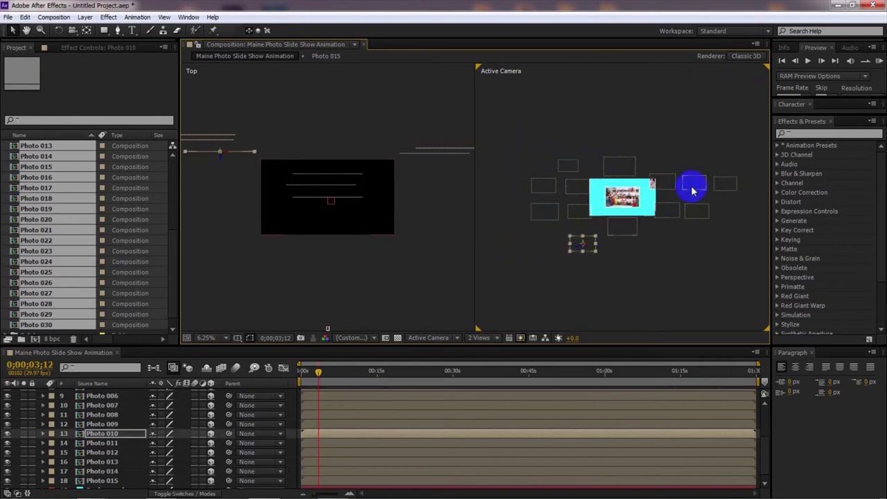
Move Photo 004 from the end of the upper row to the right of Photo 014, below Photo 011
click(727, 185)
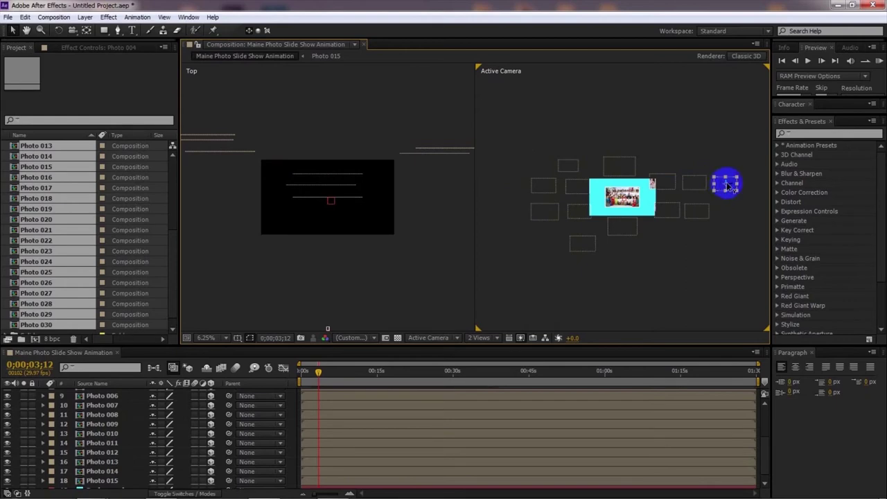
drag(728, 185, 726, 228)
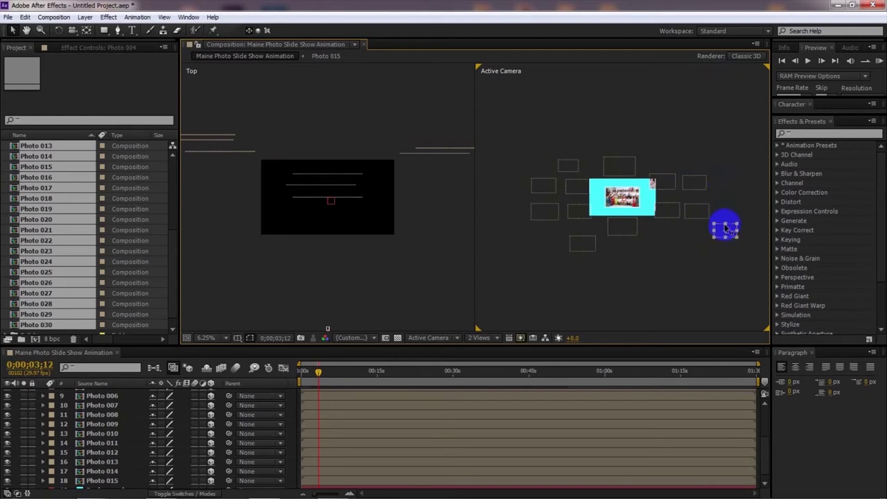
drag(729, 234, 636, 233)
Place Photo 015 to the right of Photo 013, above the upper-right corner of Photo 001, and push it back in depth
scroll(570, 219, down, 4)
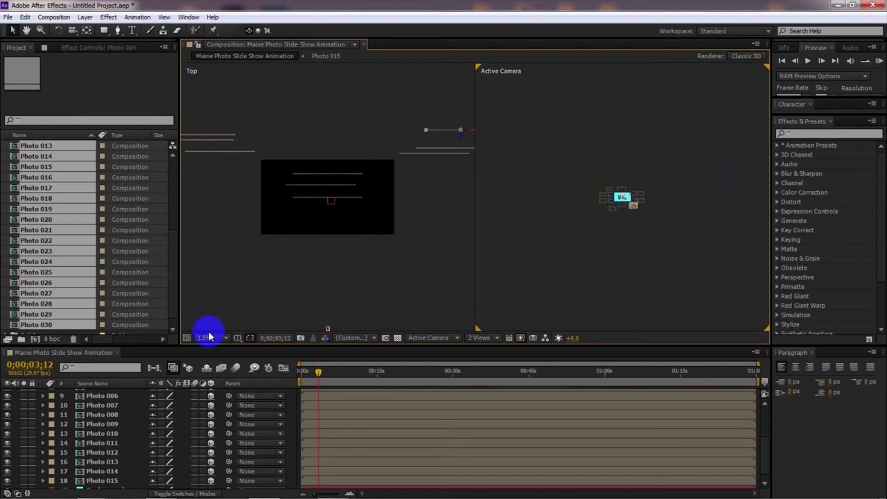
click(210, 337)
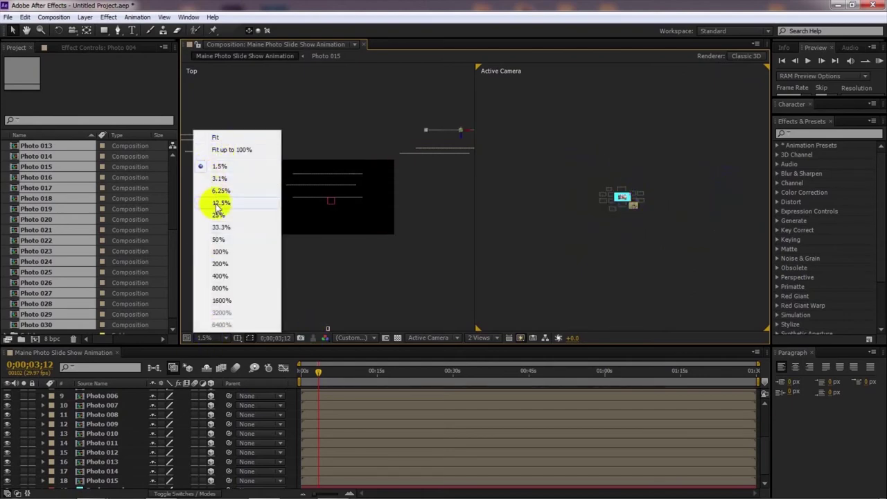
click(217, 204)
click(624, 232)
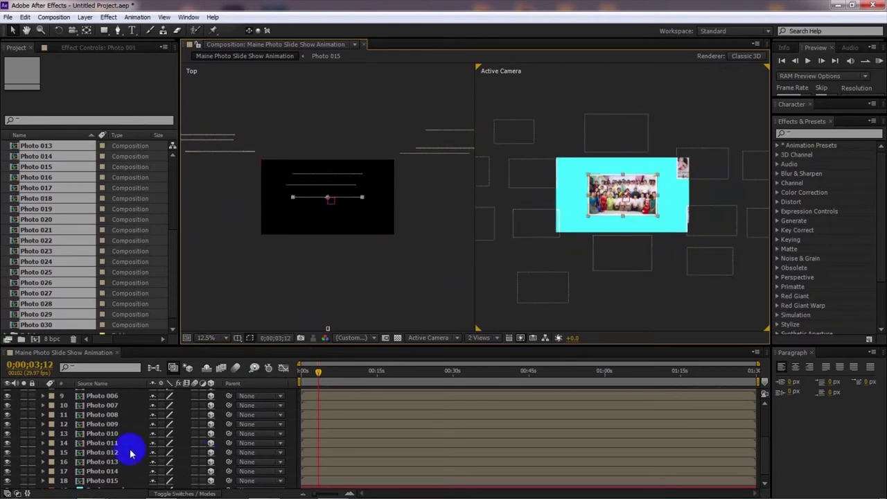
click(102, 481)
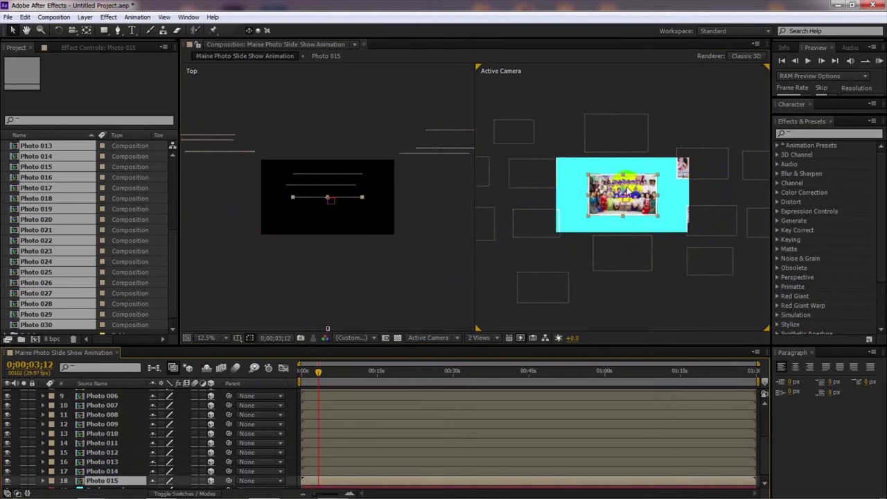
drag(624, 189, 624, 88)
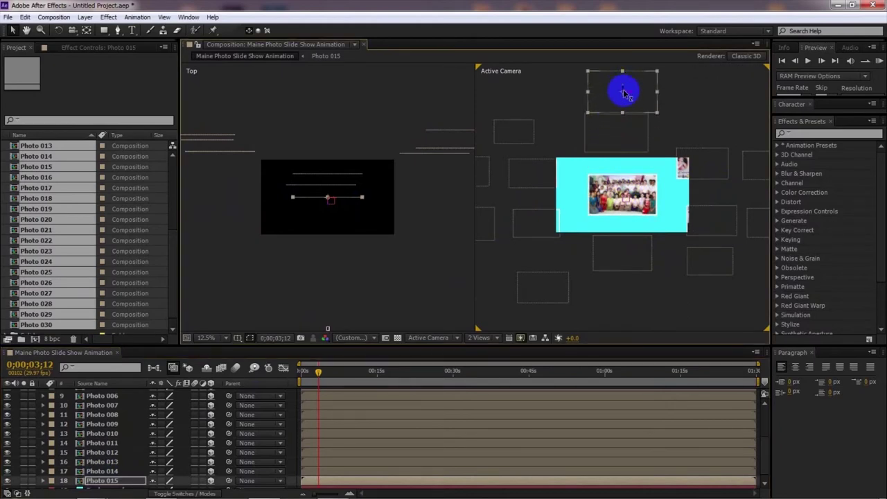
drag(362, 198, 375, 139)
drag(630, 127, 698, 125)
click(218, 343)
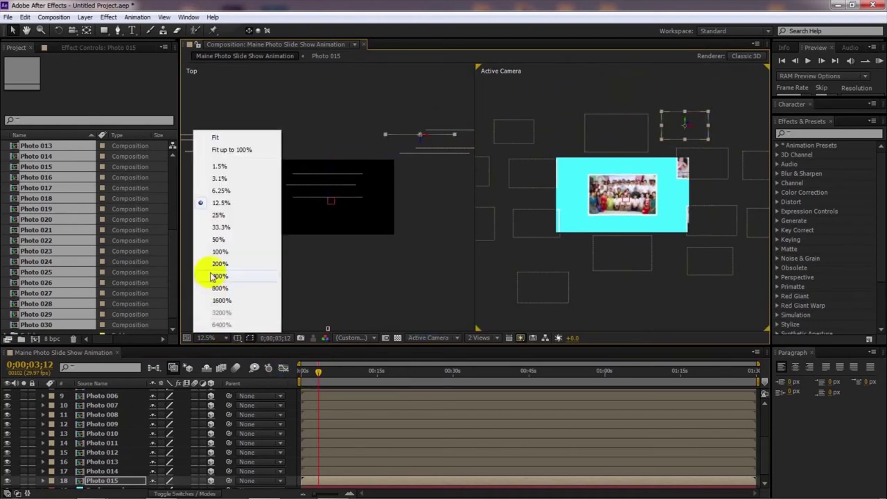
click(218, 199)
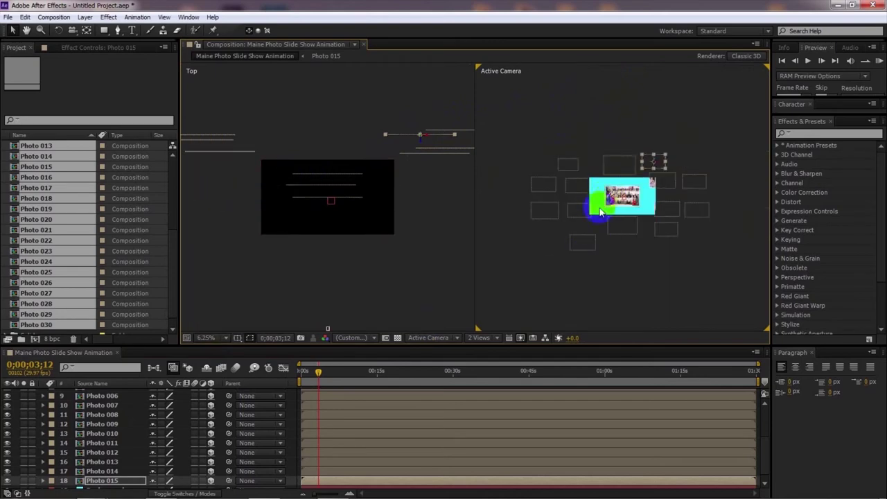
drag(765, 447, 765, 400)
click(114, 424)
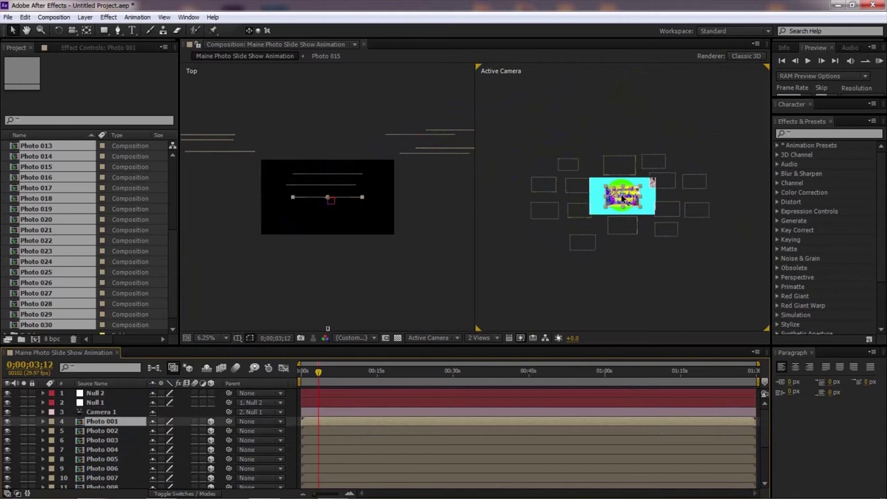
click(548, 281)
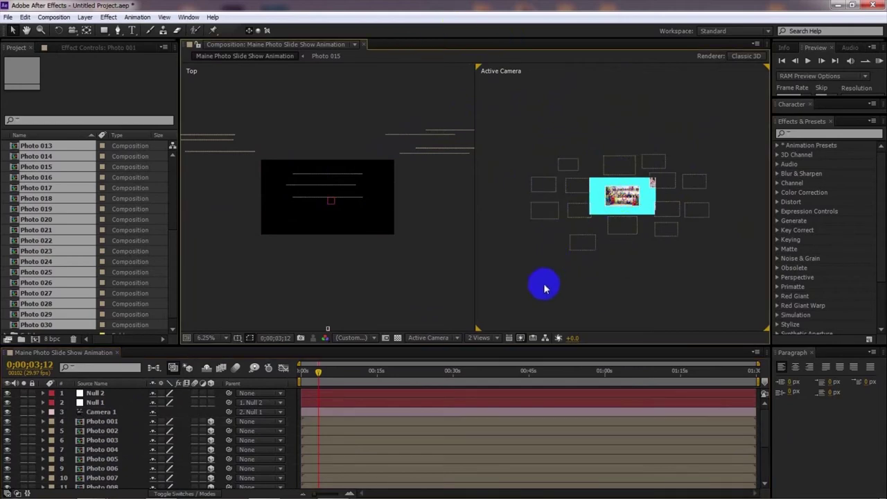
Show a single Active Camera view fitted to the window and move Photo 008 up and right behind Photo 001's lower-left corner
click(479, 338)
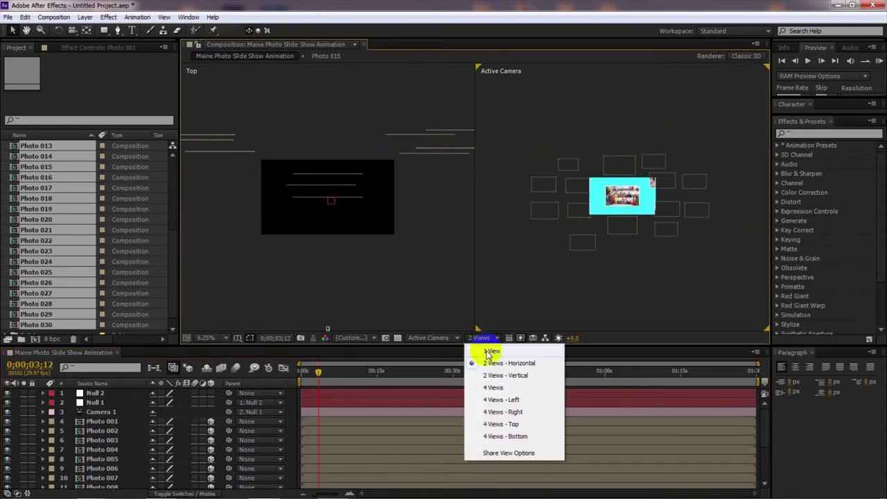
click(491, 351)
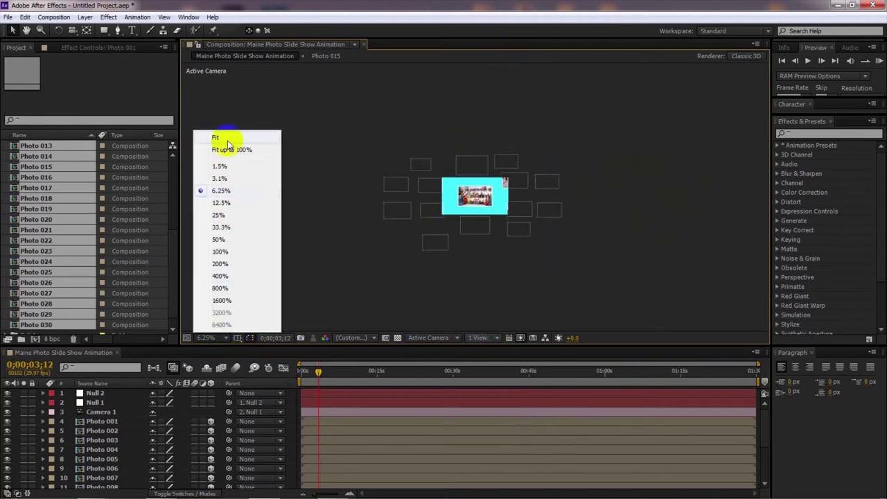
click(225, 138)
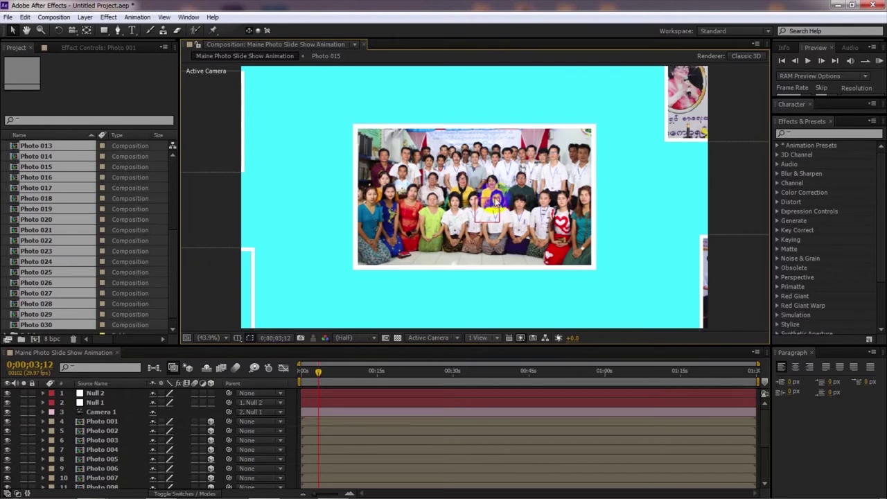
click(249, 283)
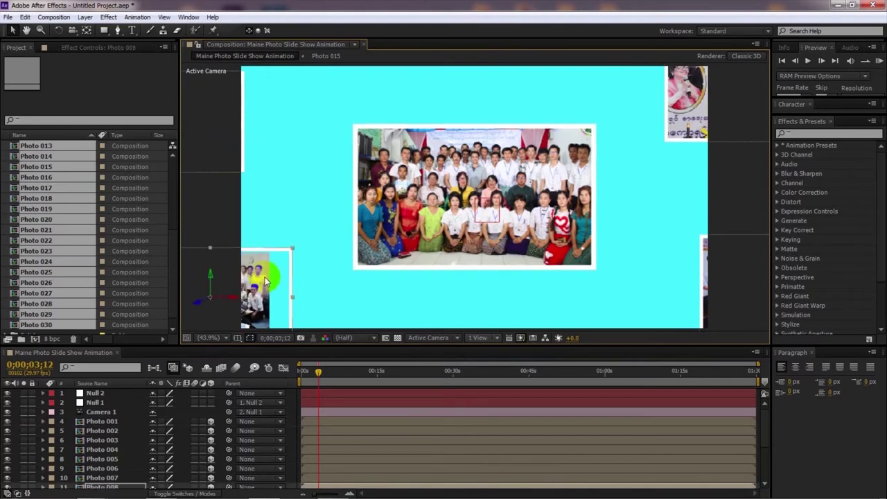
drag(268, 277, 374, 258)
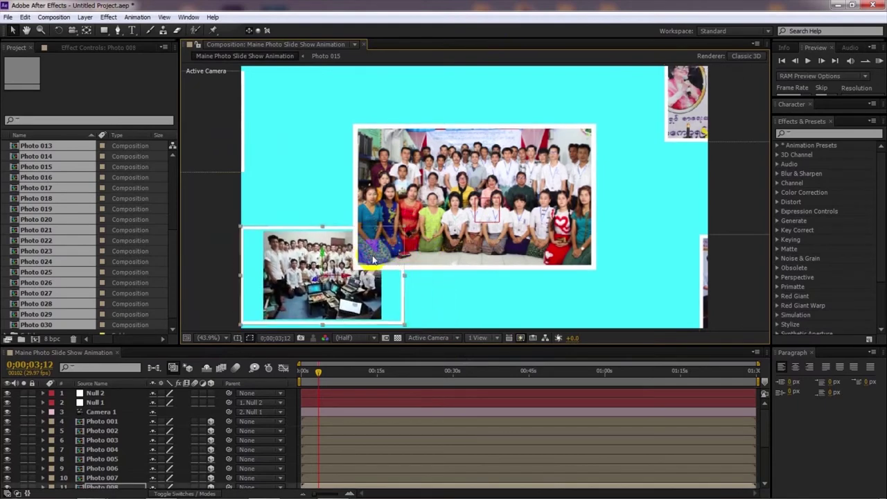
Open the Photo 008 composition, scale up its image layer until it fills the white frame, and return to the main slideshow composition
double_click(335, 270)
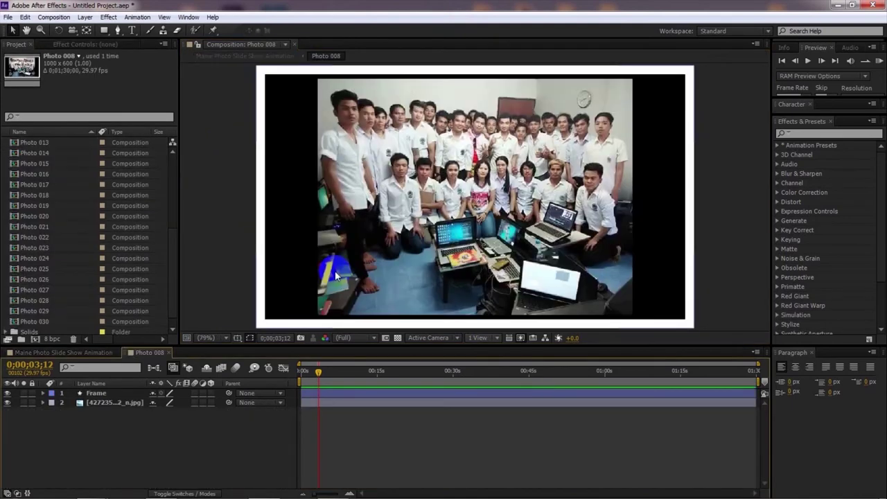
click(110, 403)
key(Return)
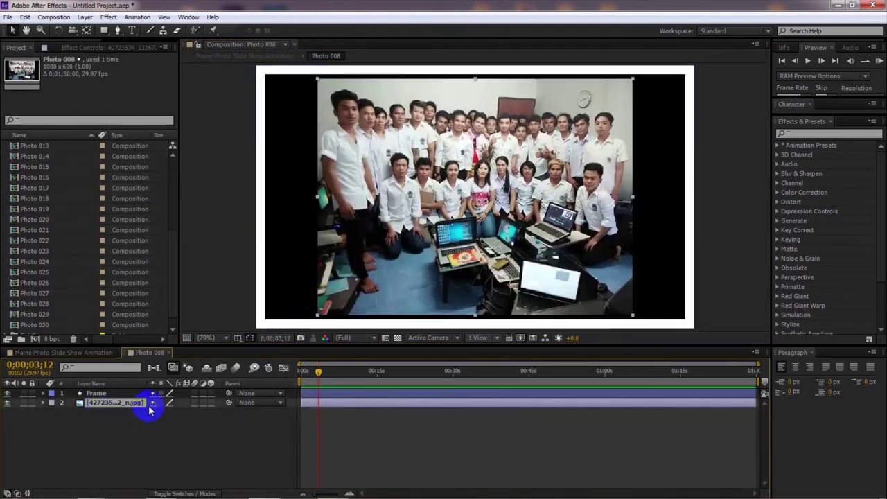
key(s)
drag(169, 411, 213, 412)
click(77, 354)
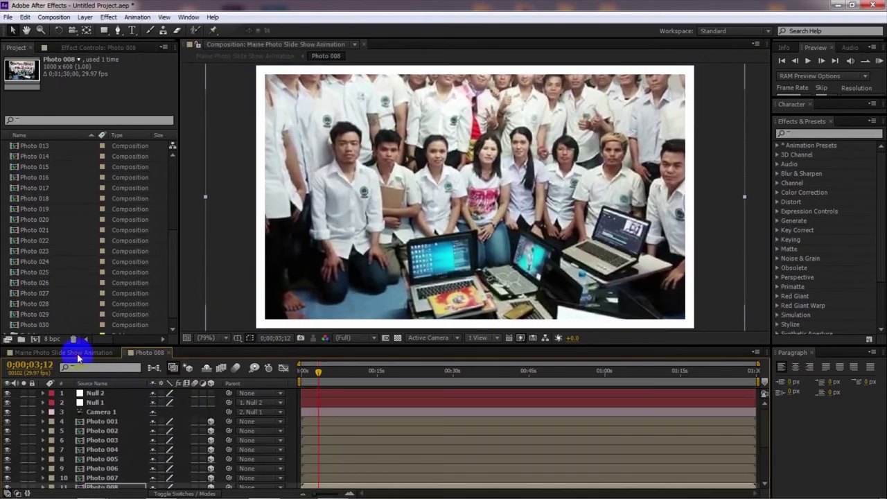
Move Photo 008 farther out below and left of Photo 001, and reposition Photo 005 beyond Photo 001's upper-left corner
drag(326, 288, 213, 259)
drag(222, 119, 274, 124)
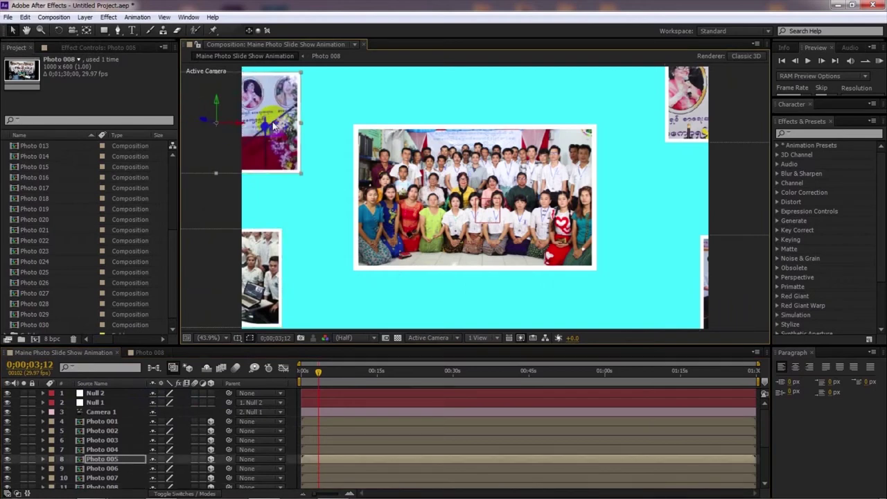
Turn the Null 1 and Null 2 layers into 3D layers
click(95, 394)
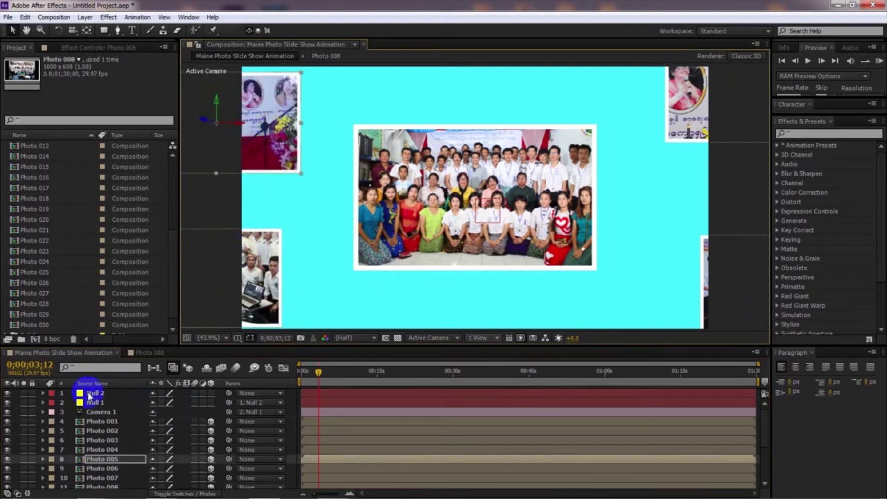
shift+click(100, 410)
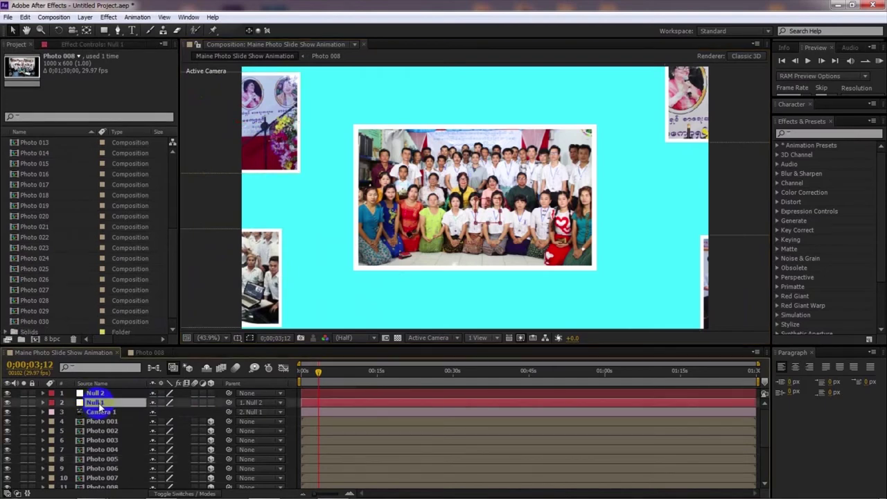
click(99, 404)
key(p)
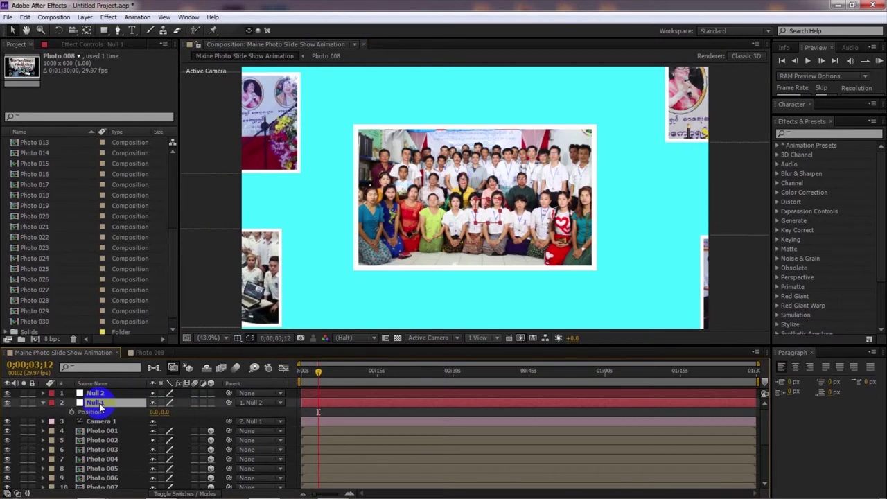
mouse_move(318, 373)
mouse_down()
mouse_move(341, 375)
mouse_move(327, 382)
mouse_up()
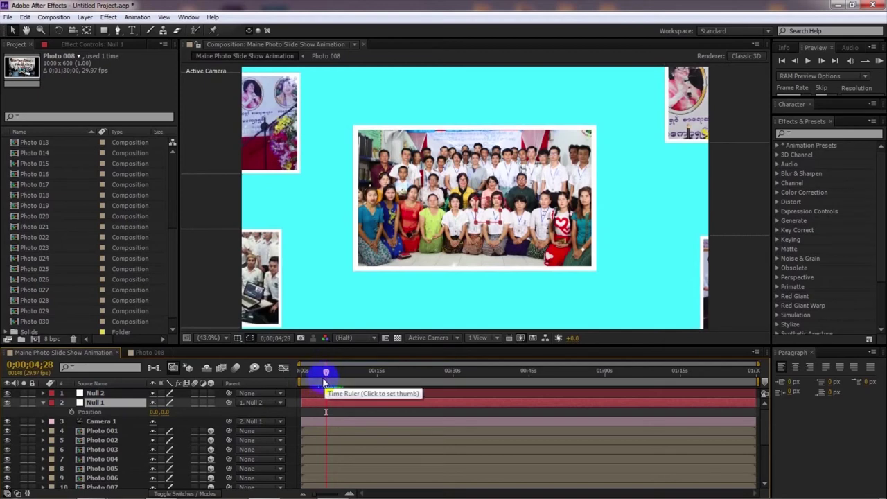
click(211, 403)
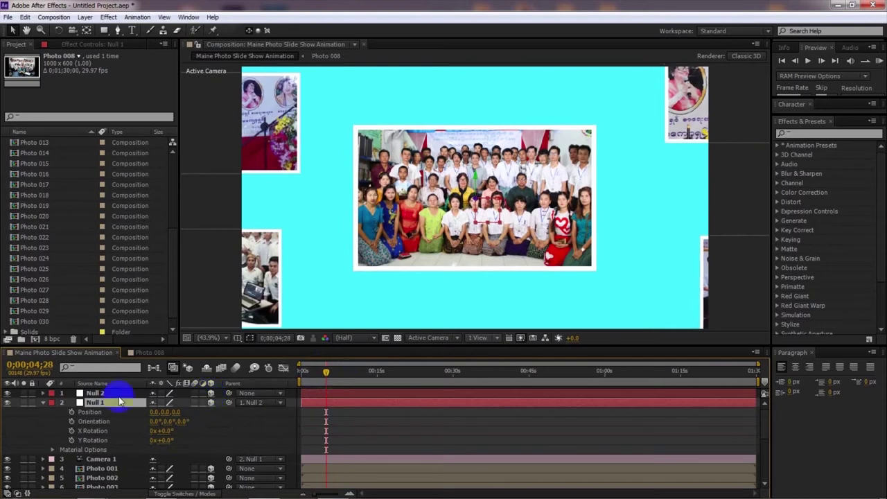
click(43, 403)
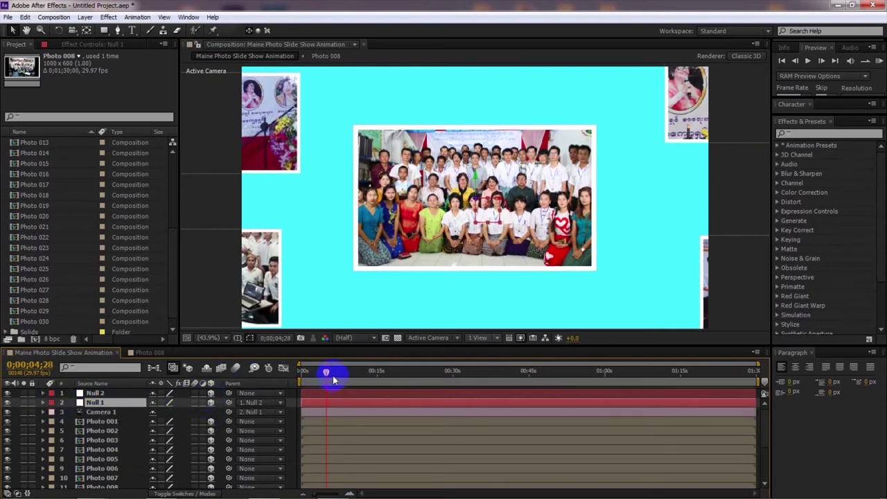
Start Position keyframing on Null 1 with a keyframe at 0;00;05;14
mouse_move(326, 372)
mouse_down()
mouse_move(317, 371)
mouse_move(348, 382)
mouse_move(329, 375)
mouse_up()
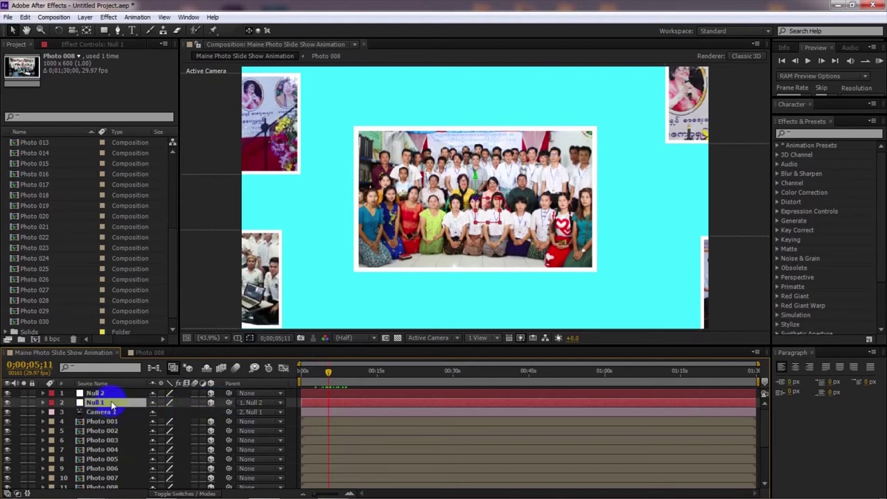
key(p)
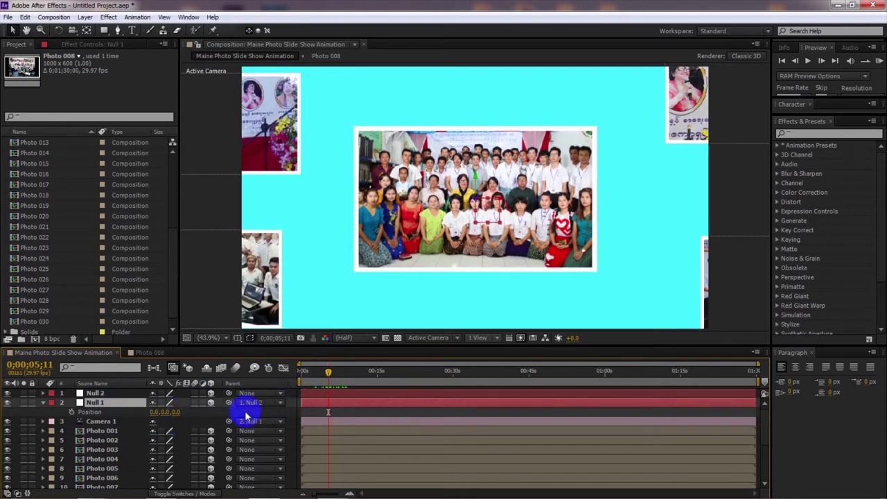
click(326, 372)
drag(326, 372, 328, 372)
click(52, 421)
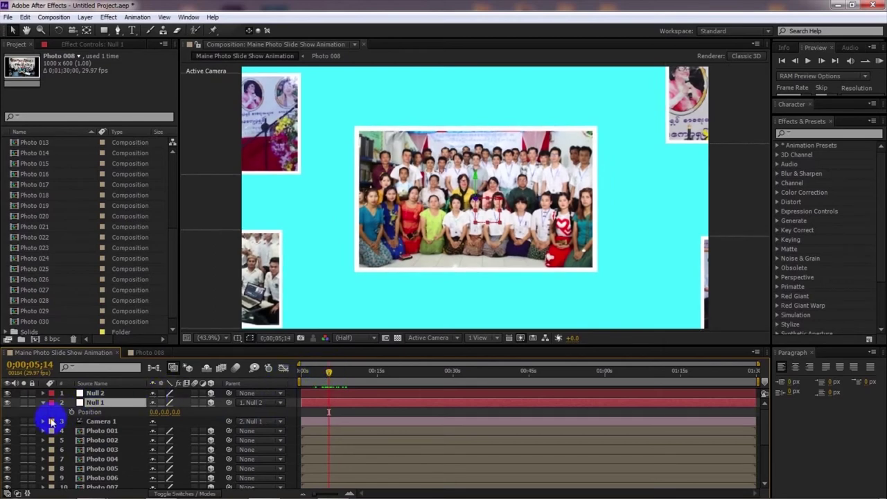
click(73, 412)
At 0;00;00;00, set Null 1's Z position to 1820 so the animation starts deep inside Photo 001
click(331, 371)
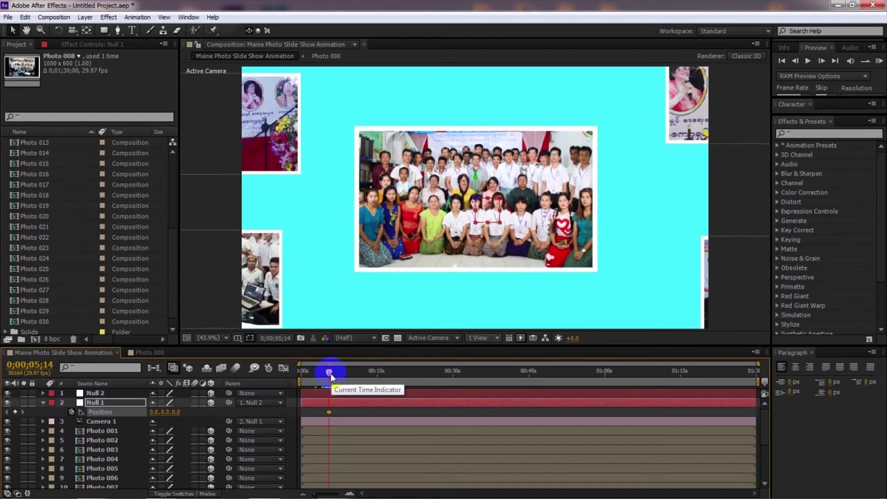
drag(330, 374, 303, 371)
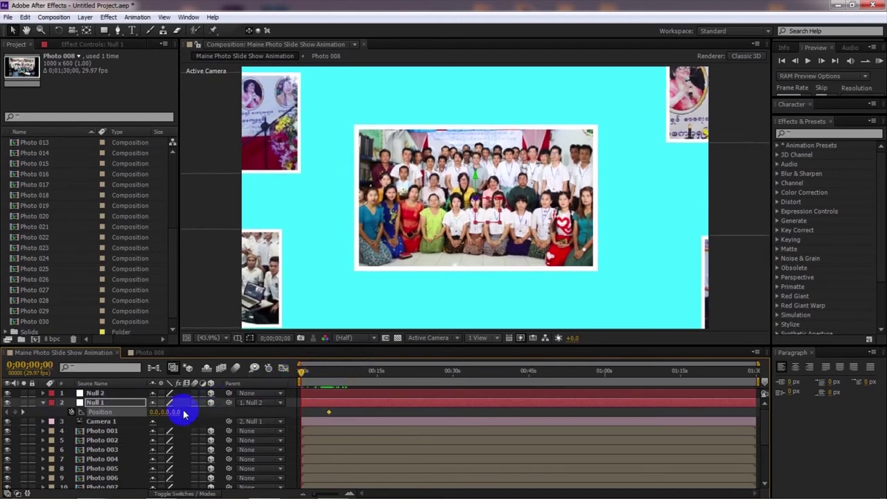
drag(177, 412, 775, 418)
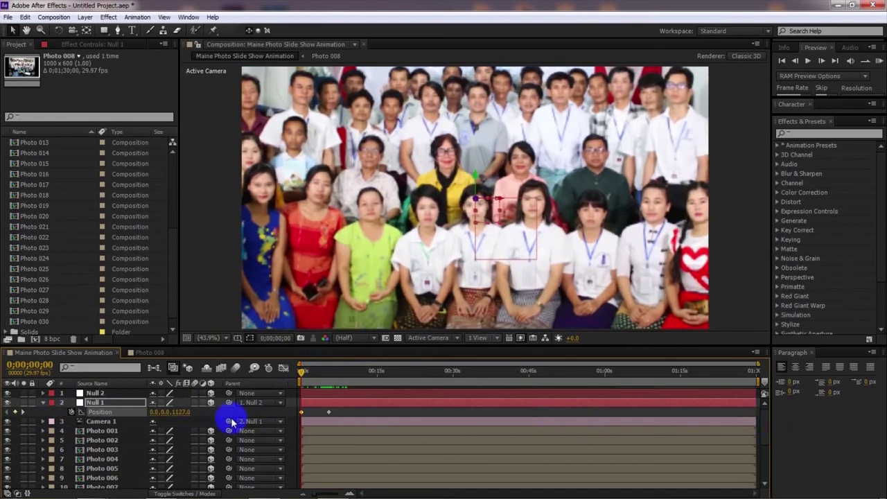
drag(179, 415, 575, 420)
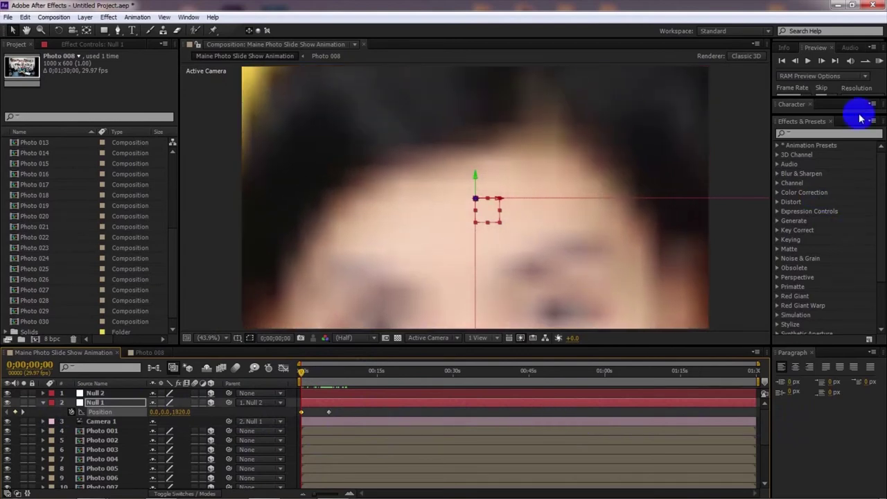
Play a RAM preview of the camera pulling back from Photo 001
click(879, 61)
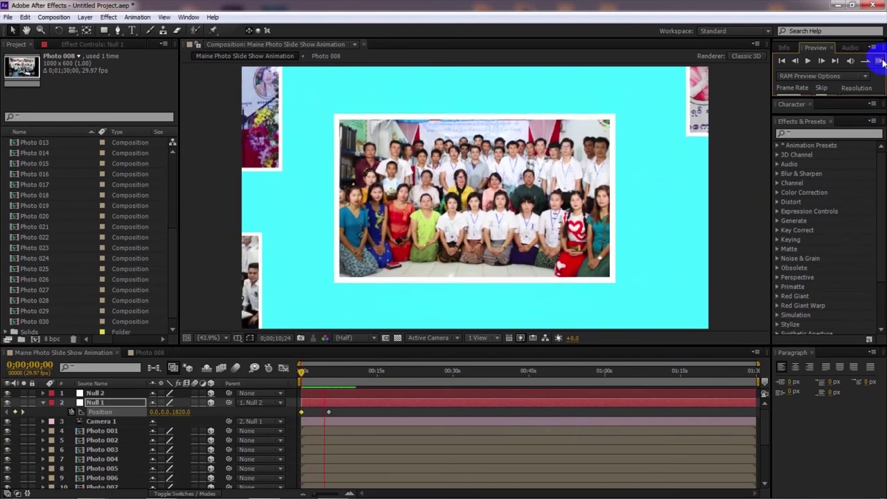
click(880, 61)
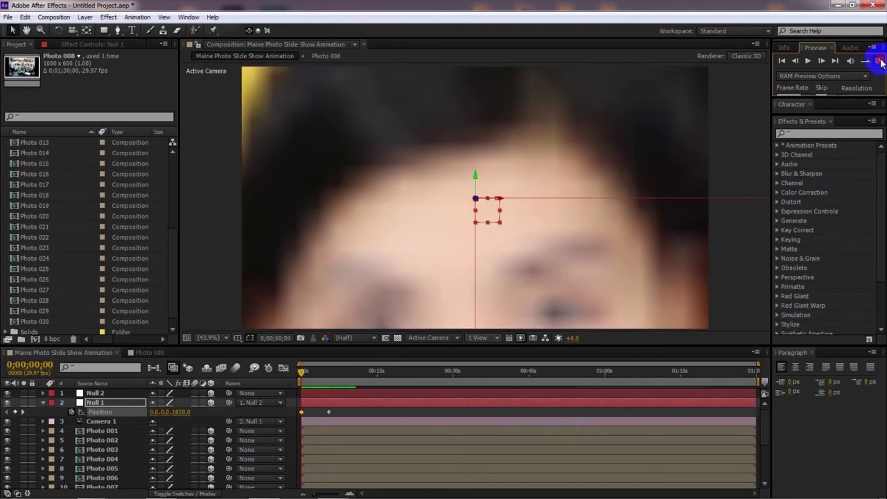
click(879, 61)
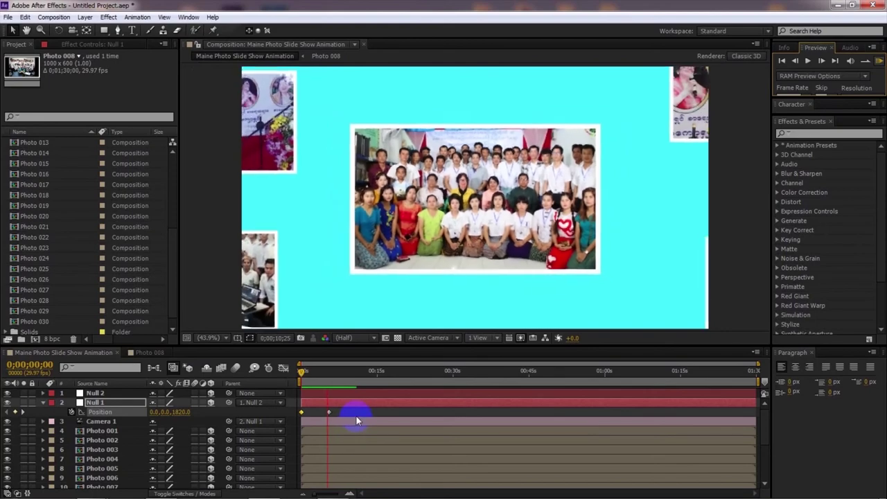
click(356, 414)
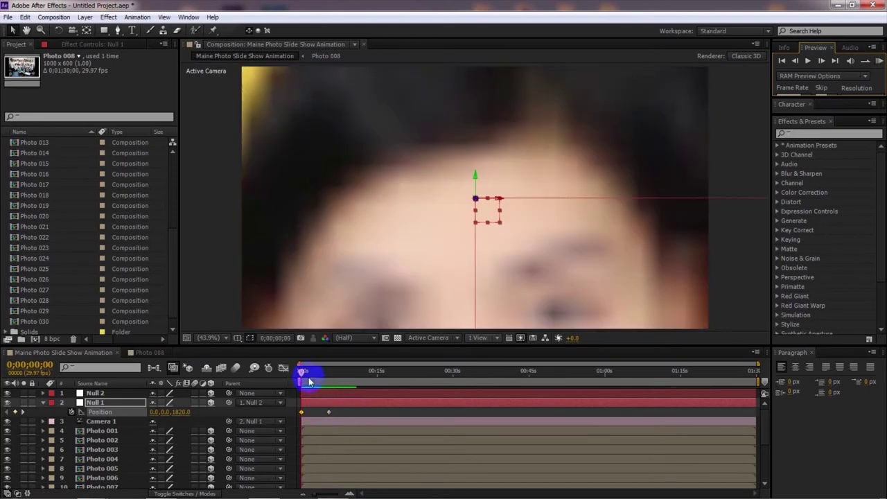
Try retiming Null 1's second Position keyframe to 0;00;03;12 for a faster pull-back and start a RAM preview
drag(301, 376, 318, 384)
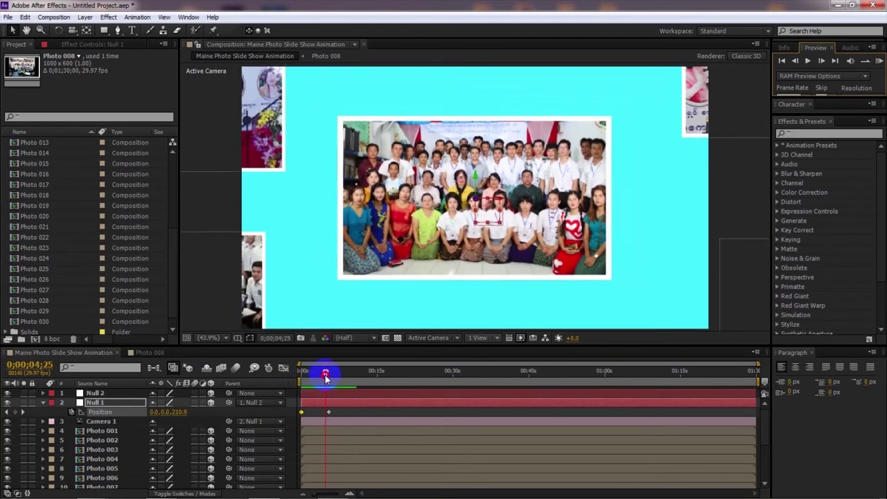
drag(328, 412, 319, 412)
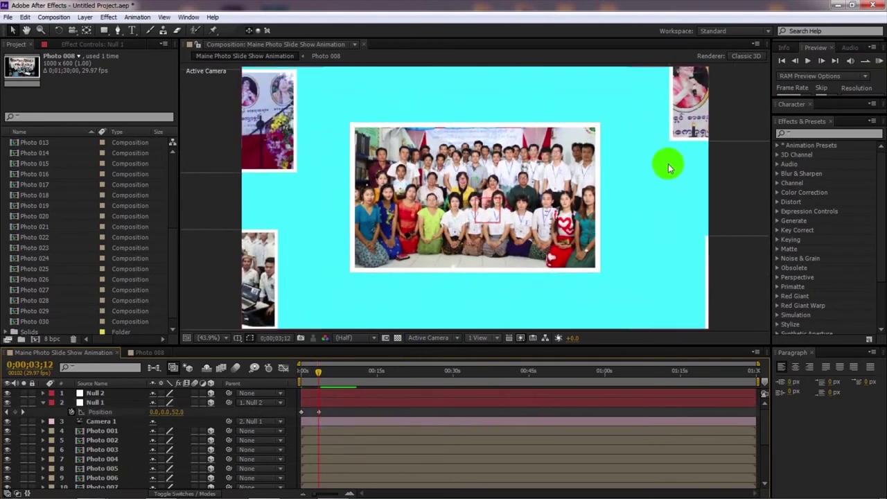
click(880, 63)
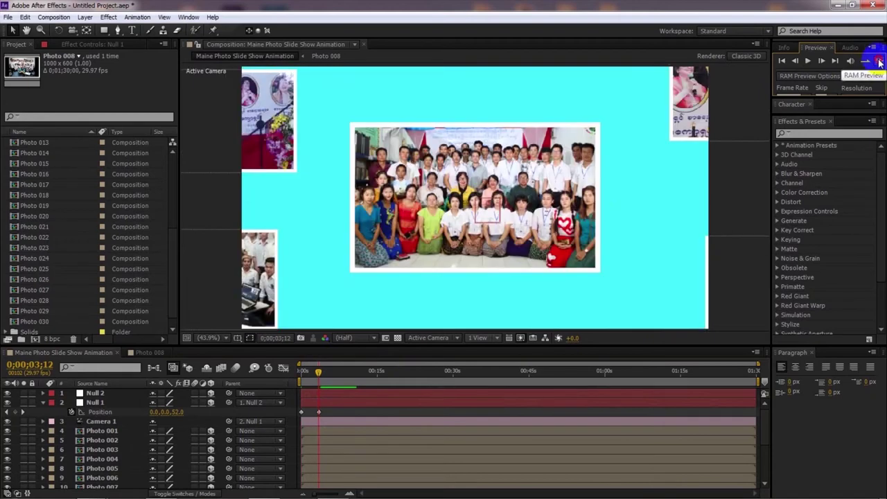
click(323, 407)
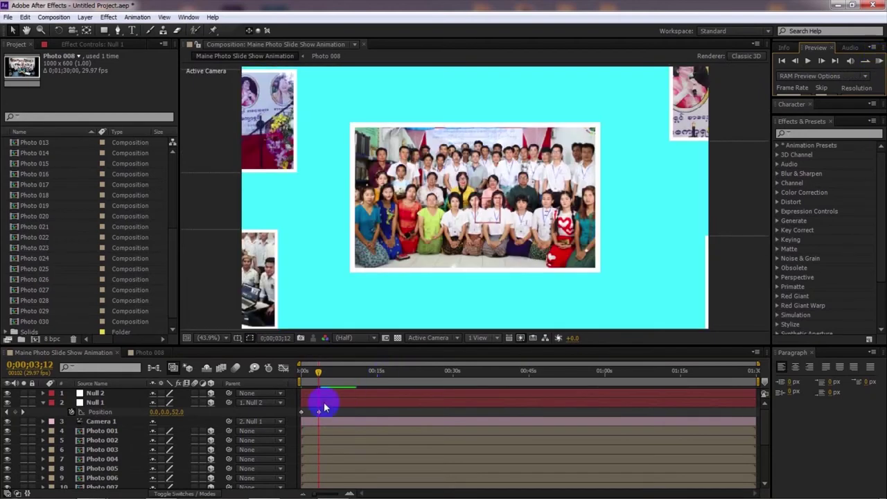
Move Null 1's second Position keyframe to about 5 seconds and preview the pull-back
drag(320, 416, 327, 412)
click(880, 63)
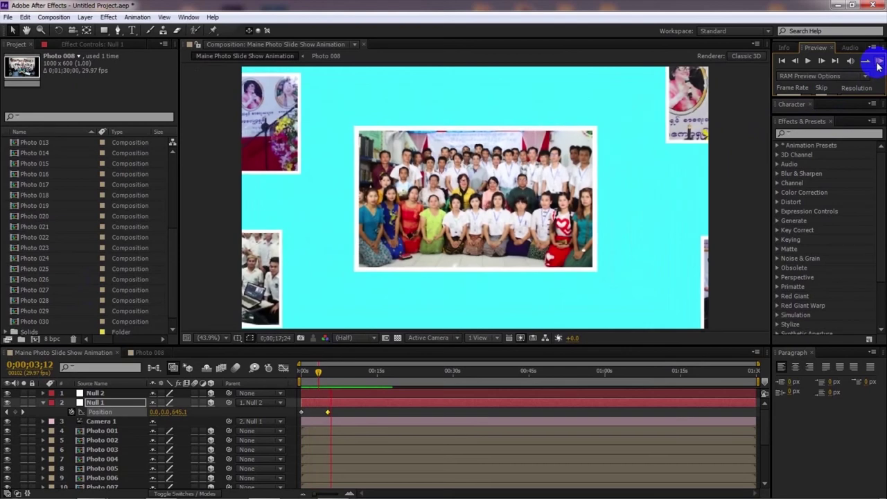
click(389, 413)
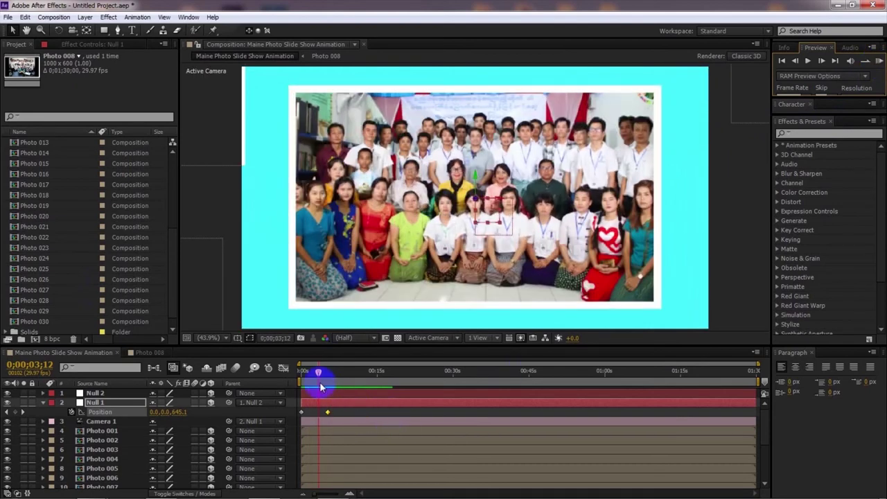
Add a Position keyframe to Null 1 at 0;00;08;20 to hold the view on Photo 001
drag(319, 373, 353, 381)
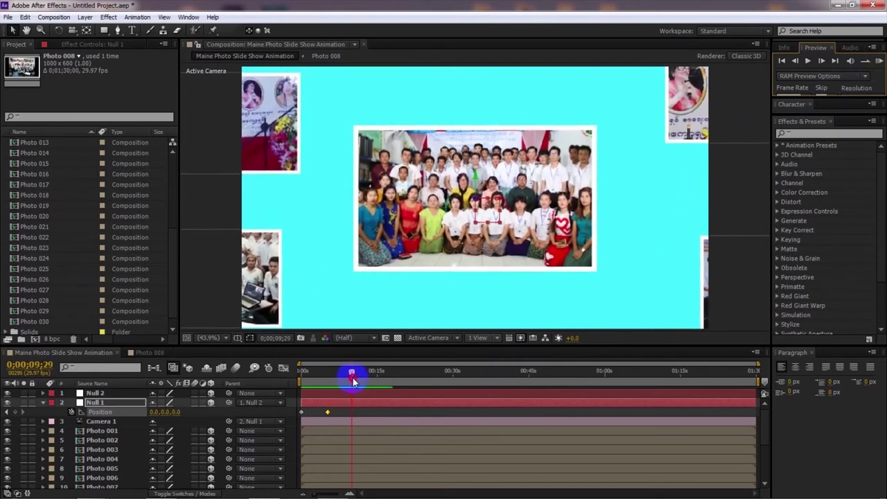
mouse_move(352, 381)
mouse_down()
mouse_move(311, 383)
mouse_move(347, 386)
mouse_up()
click(340, 414)
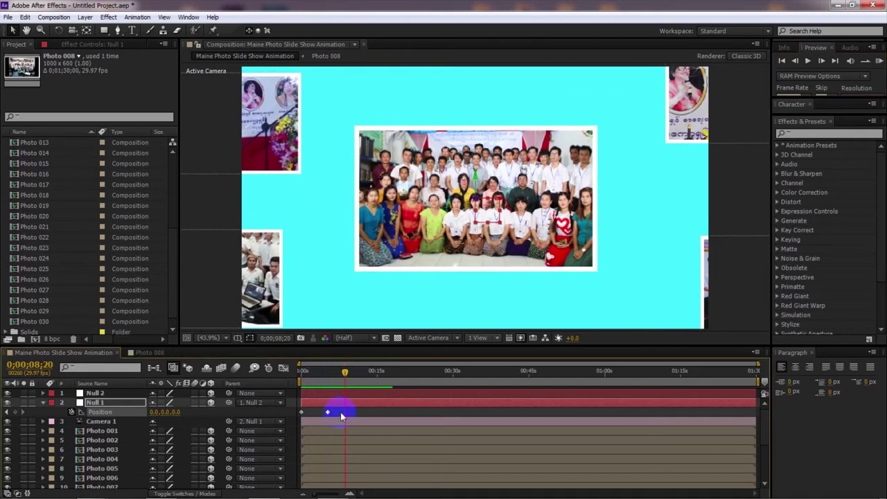
click(16, 414)
At 0;00;13;24, set Null 1's Position to -1638, -356, 695 to bring the camera to Photo 005
drag(346, 372, 372, 375)
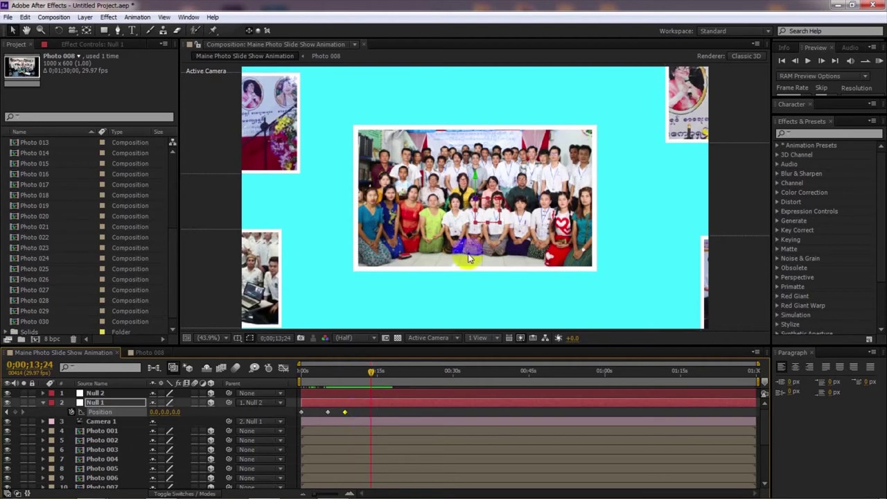
drag(174, 396, 195, 383)
drag(153, 409, 525, 155)
drag(158, 416, 187, 416)
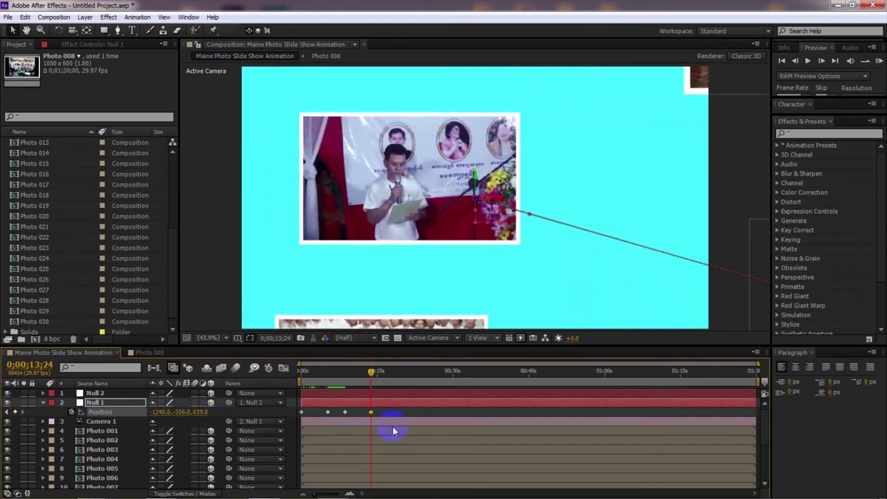
drag(161, 412, 90, 399)
drag(170, 416, 129, 409)
mouse_move(214, 423)
mouse_down()
mouse_move(212, 412)
mouse_move(231, 416)
mouse_move(219, 412)
mouse_up()
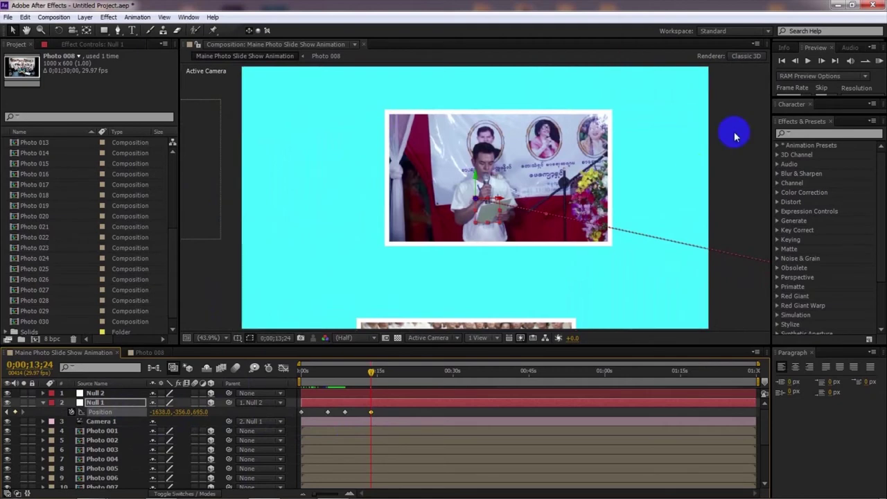
Push Photo 006 back in depth and place it up and left of Photo 005
drag(199, 157, 326, 156)
click(257, 177)
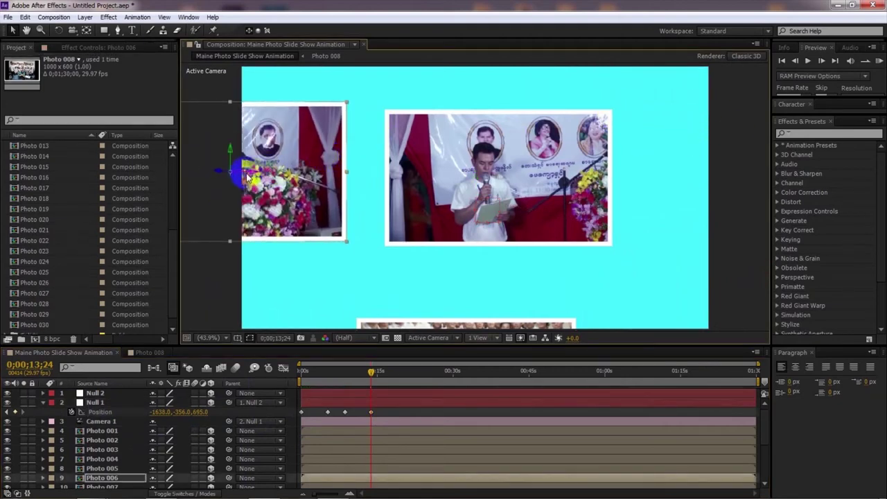
drag(222, 173, 583, 180)
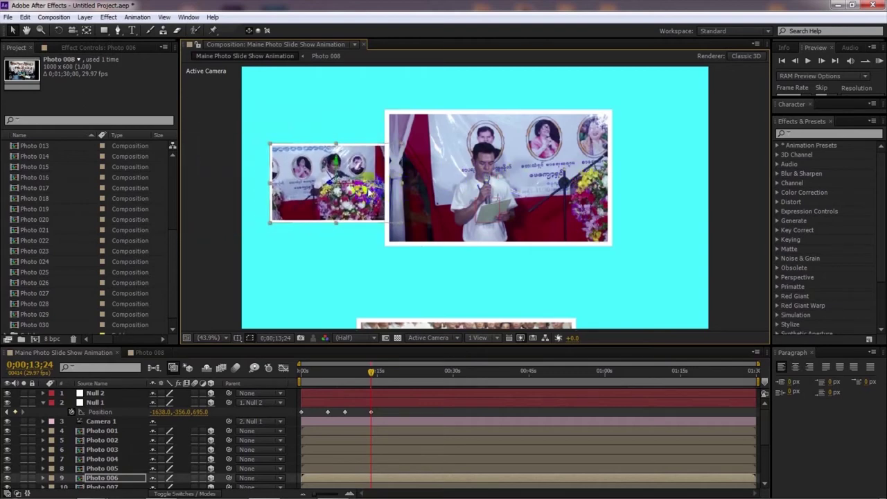
key(ctrl+z)
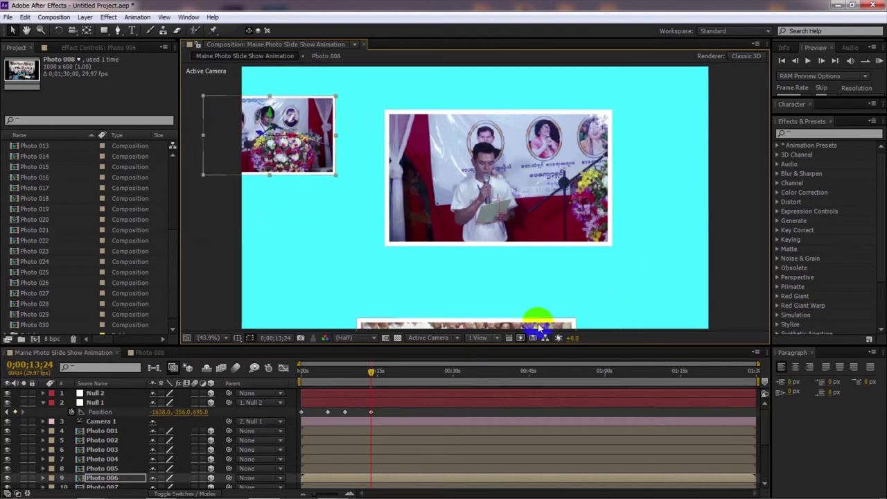
Raise Photo 008, push it back in depth, and place it below and left of Photo 005
click(539, 326)
drag(475, 324, 741, 279)
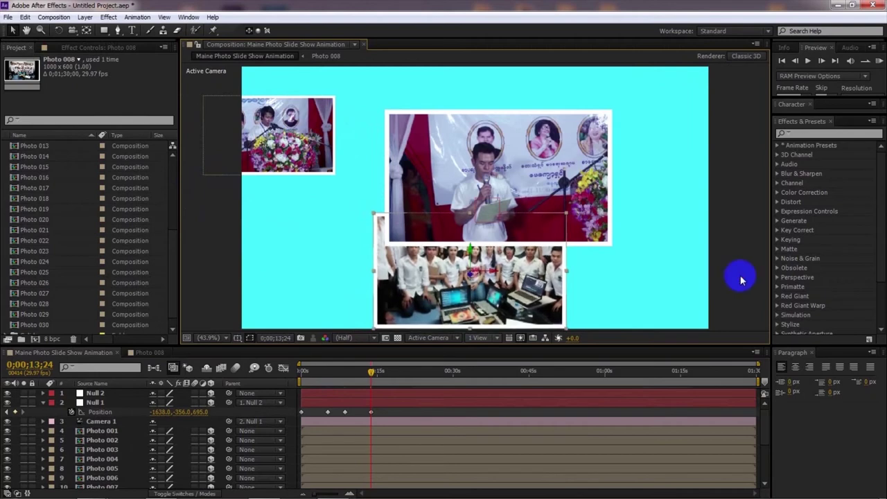
drag(472, 275, 603, 272)
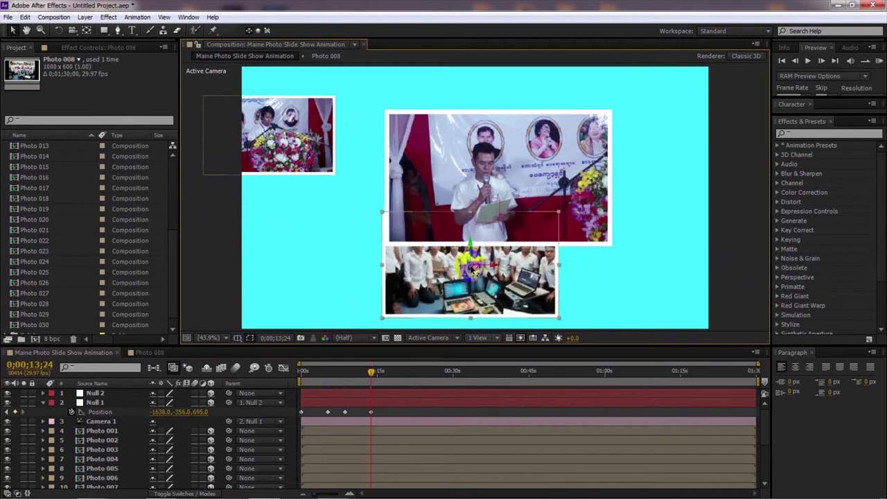
drag(477, 265, 602, 269)
drag(494, 302, 347, 291)
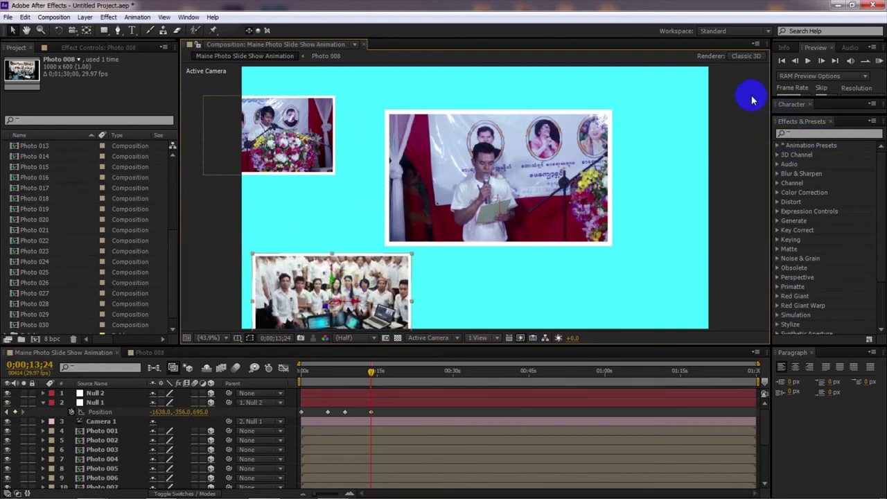
Push Photo 013 back in depth and place it up and right of Photo 005
key(h)
drag(684, 152, 559, 164)
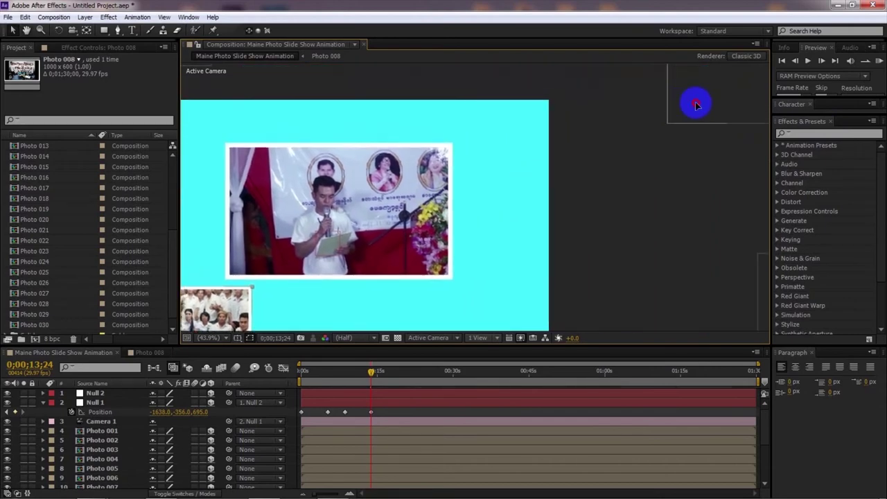
drag(698, 114, 557, 194)
drag(670, 123, 216, 225)
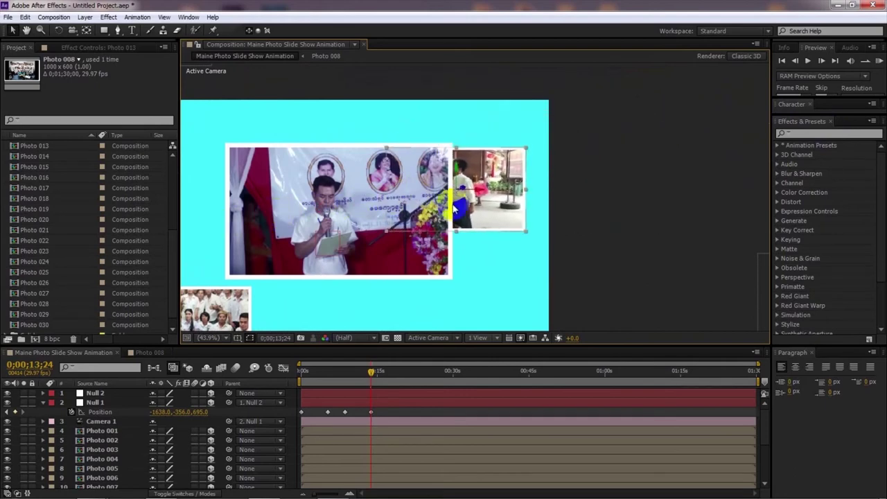
drag(550, 160, 556, 145)
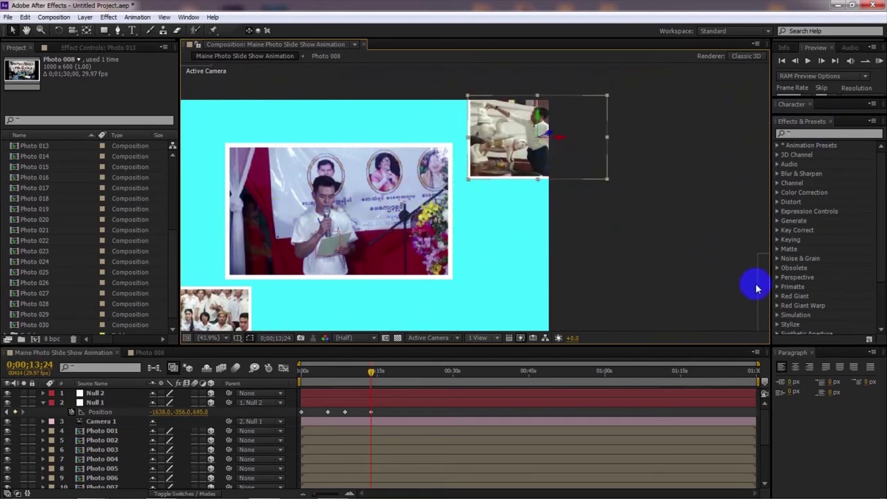
Try to place Photo 001 below and right of Photo 005, pushed back in depth
drag(753, 278, 578, 238)
drag(657, 287, 590, 291)
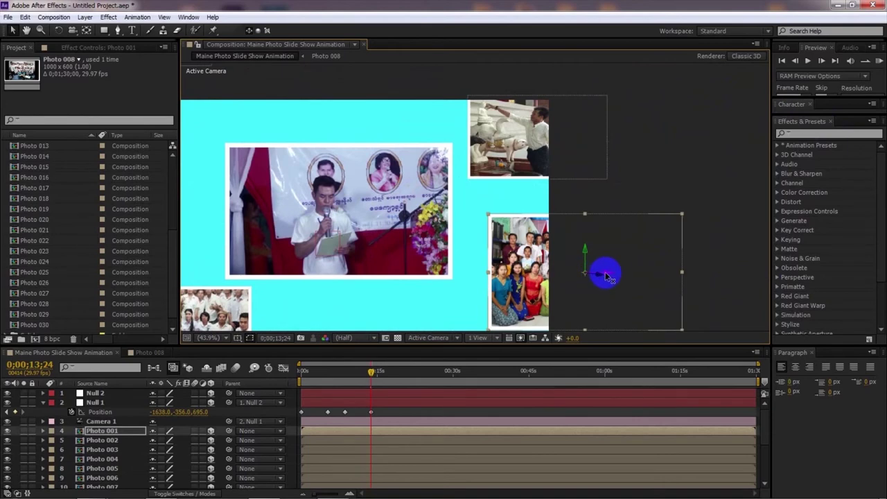
drag(602, 277, 530, 278)
At 0;00;05;11, pull Photo 001 forward in depth and recentre it in the camera view, and preview the animation from the start
click(377, 372)
drag(372, 374, 288, 374)
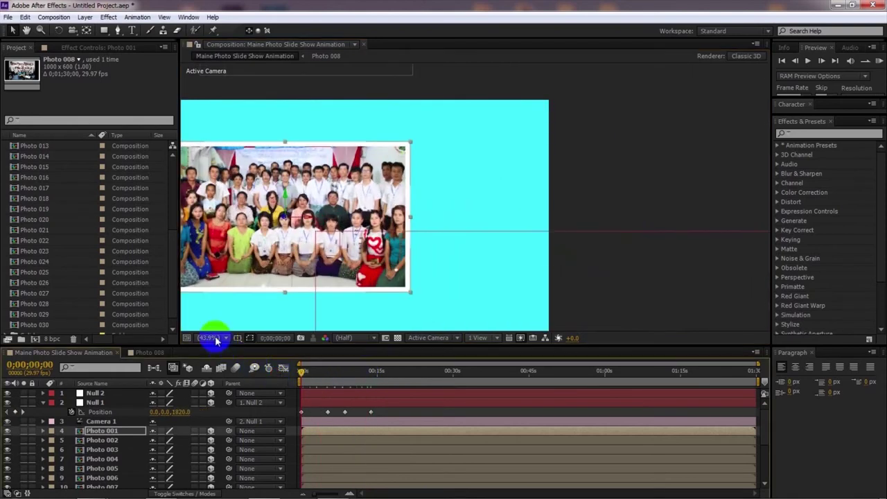
drag(365, 229, 519, 191)
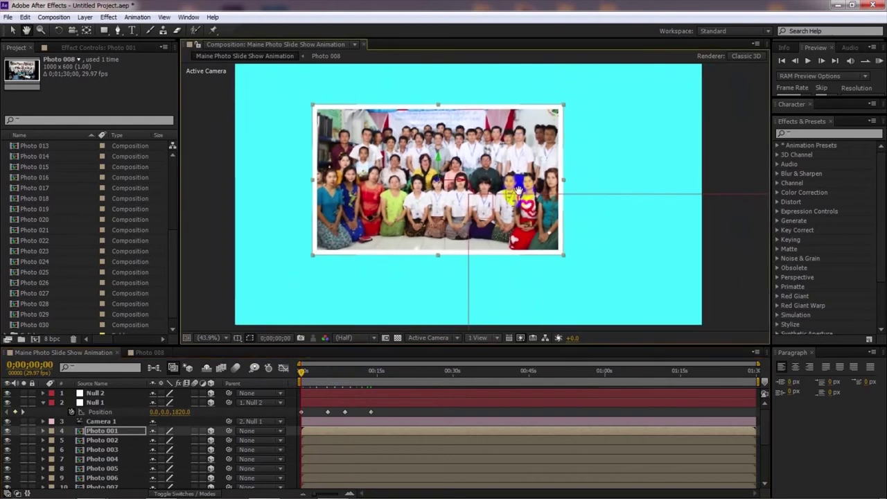
drag(517, 195, 479, 181)
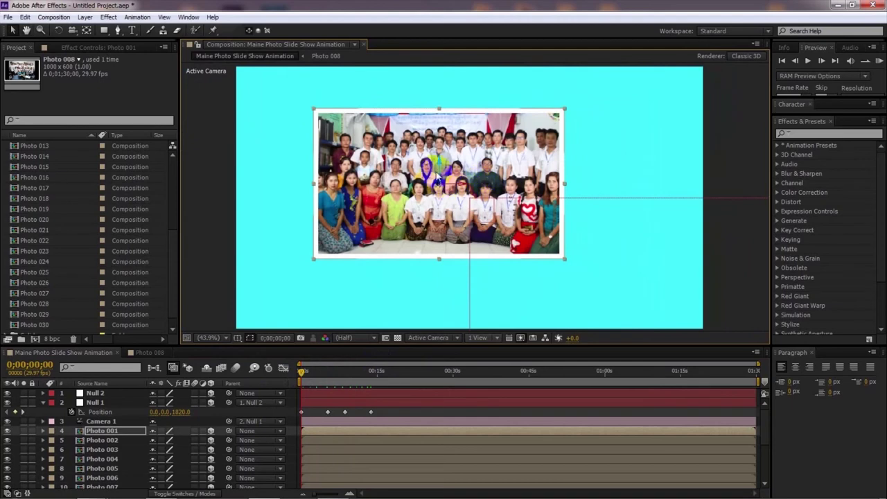
mouse_move(312, 377)
mouse_down()
mouse_move(331, 373)
mouse_move(329, 380)
mouse_up()
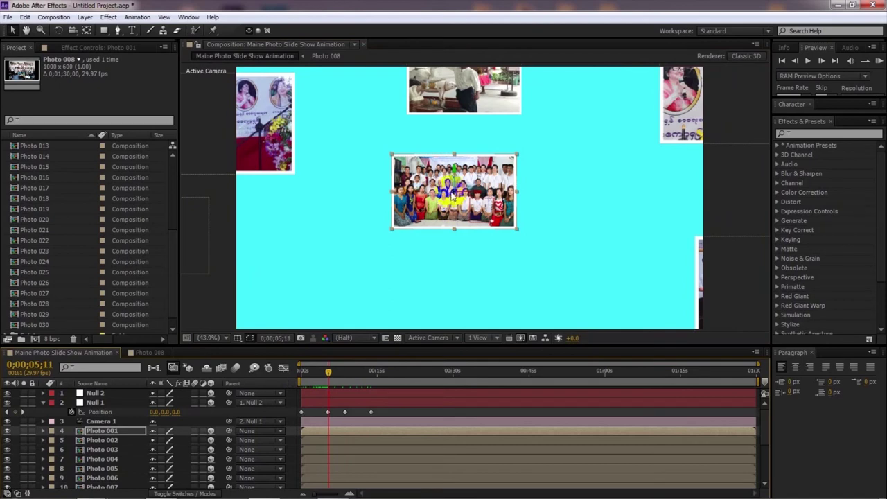
drag(452, 187, 356, 217)
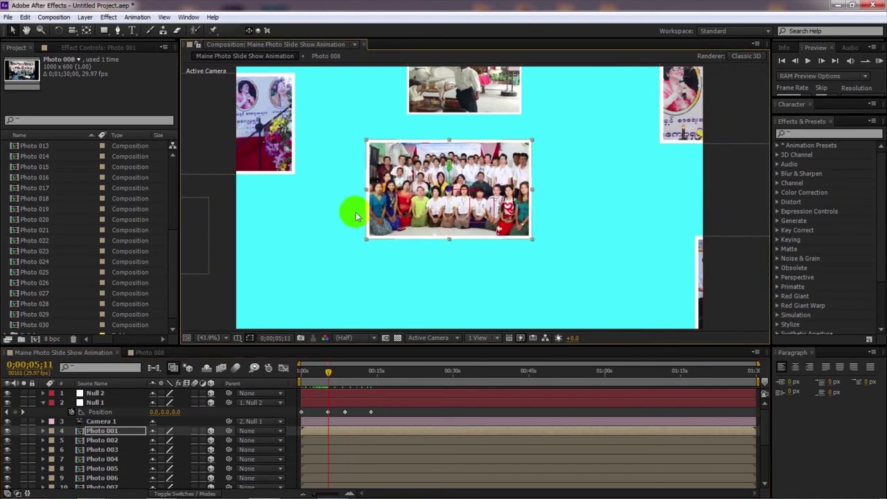
drag(448, 194, 222, 215)
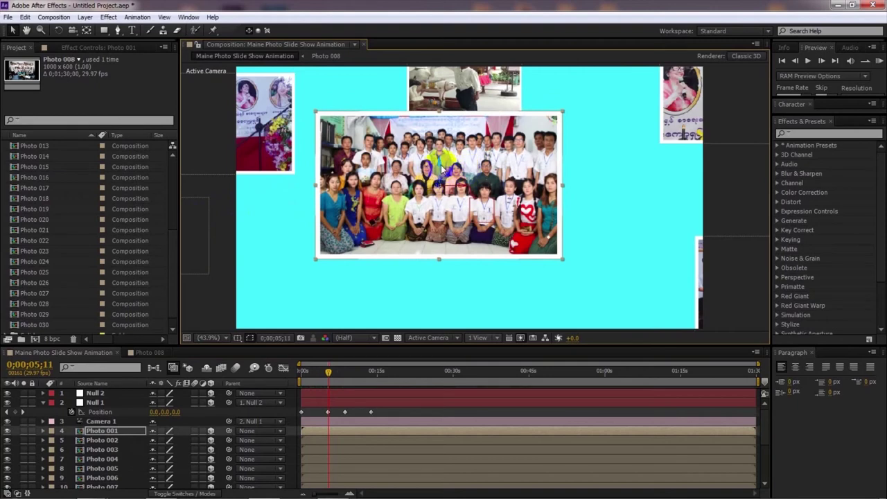
drag(441, 165, 437, 198)
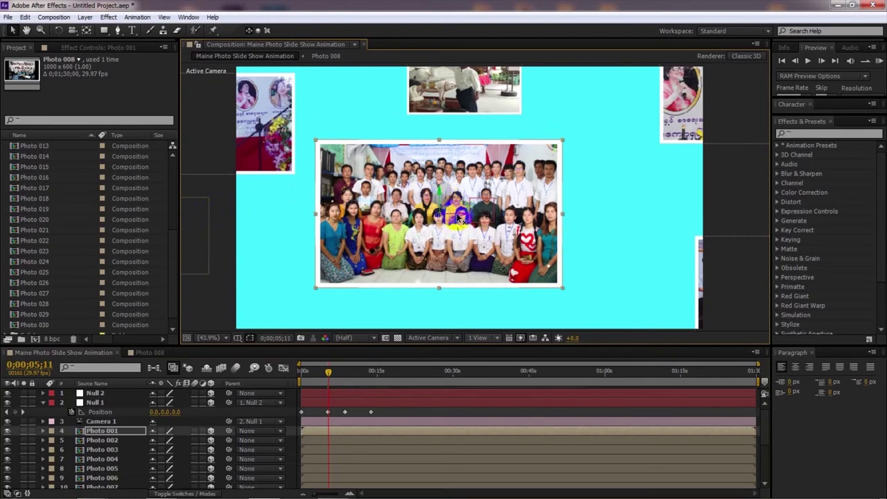
drag(459, 217, 482, 217)
drag(328, 373, 293, 372)
click(879, 61)
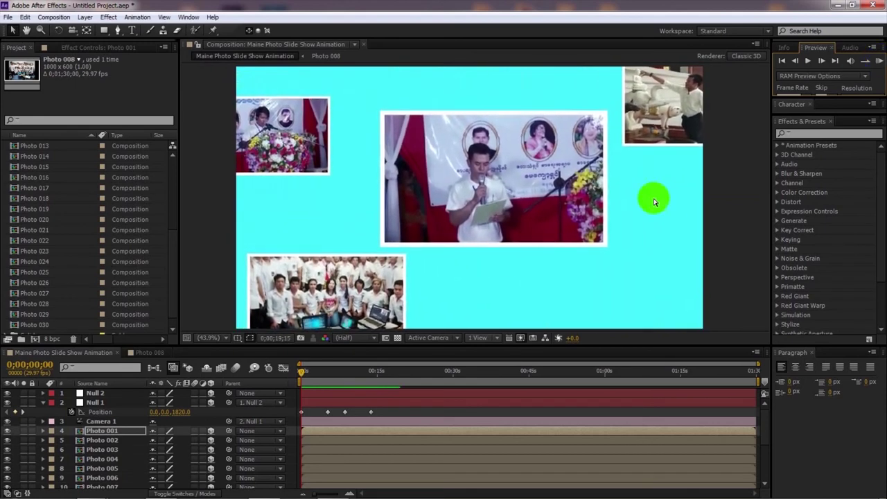
At 0;00;13;24, set Null 1's Position to -1596, -444, 1158, and hold it with a keyframe at 0;00;17;16
drag(396, 370, 370, 375)
drag(200, 412, 469, 421)
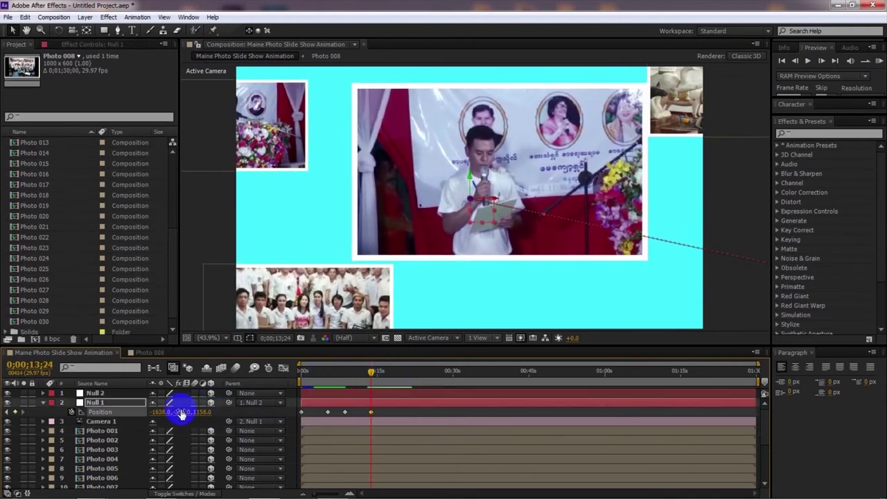
mouse_move(181, 413)
mouse_down()
mouse_move(198, 410)
mouse_move(159, 386)
mouse_move(149, 409)
mouse_move(178, 410)
mouse_up()
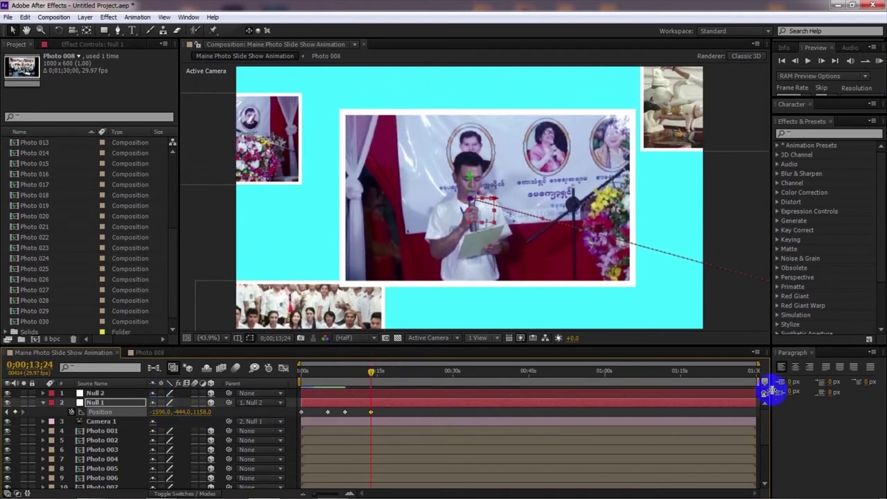
drag(373, 373, 391, 378)
click(16, 413)
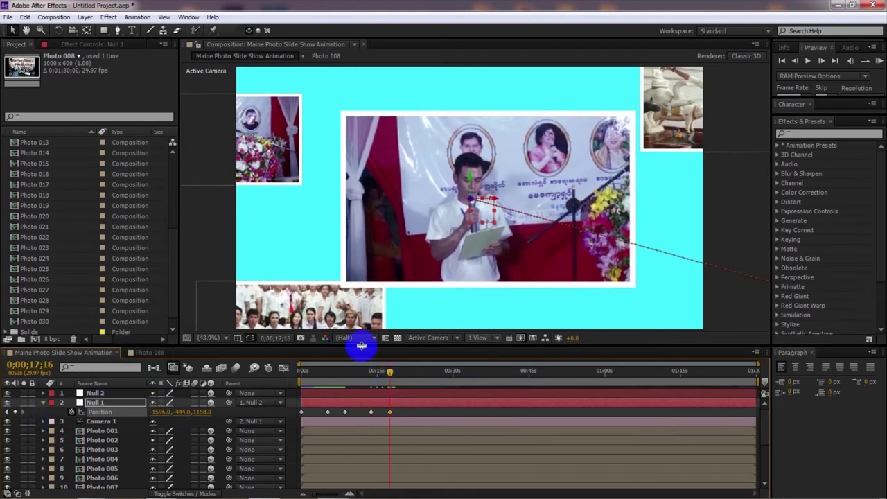
Shift Photo 008 farther down and left, and Photo 013 farther right, away from Photo 005
mouse_move(391, 375)
mouse_down()
mouse_move(376, 372)
mouse_move(386, 373)
mouse_up()
click(337, 320)
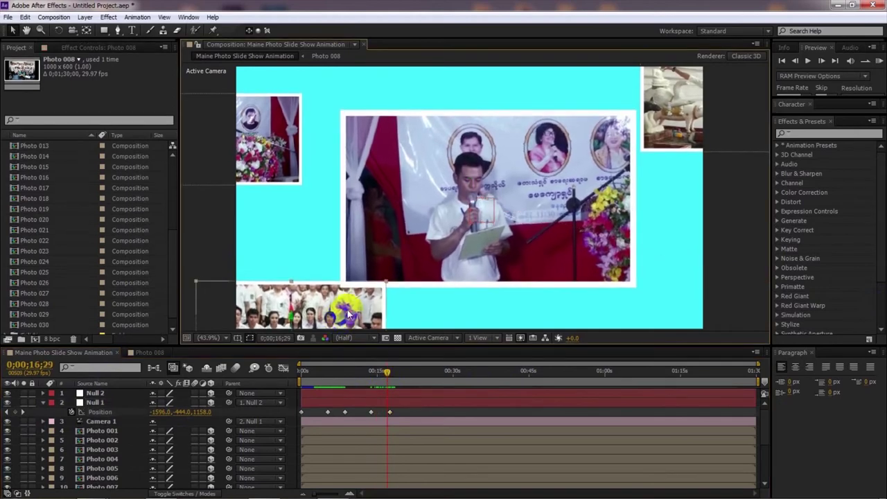
drag(367, 332, 341, 320)
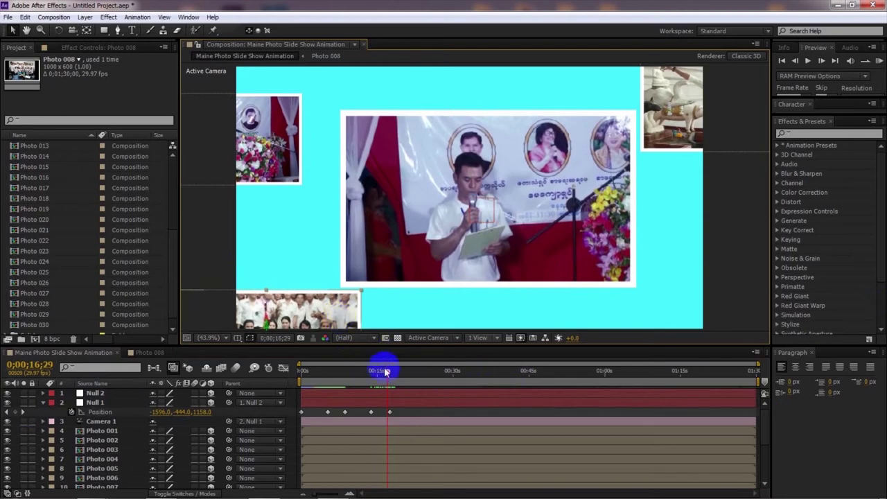
click(682, 118)
At 0;00;22;24, set Null 1's Position to 1431, -648, 1093 to bring the camera to Photo 002
drag(387, 373, 416, 379)
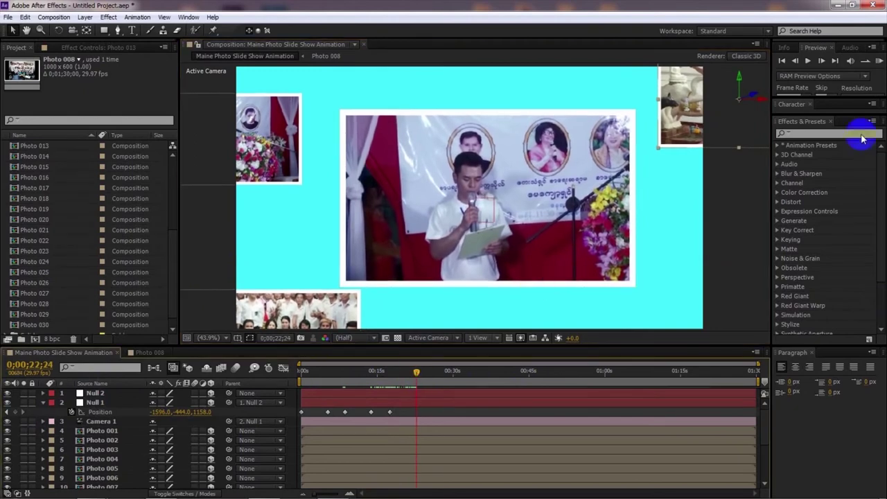
click(209, 338)
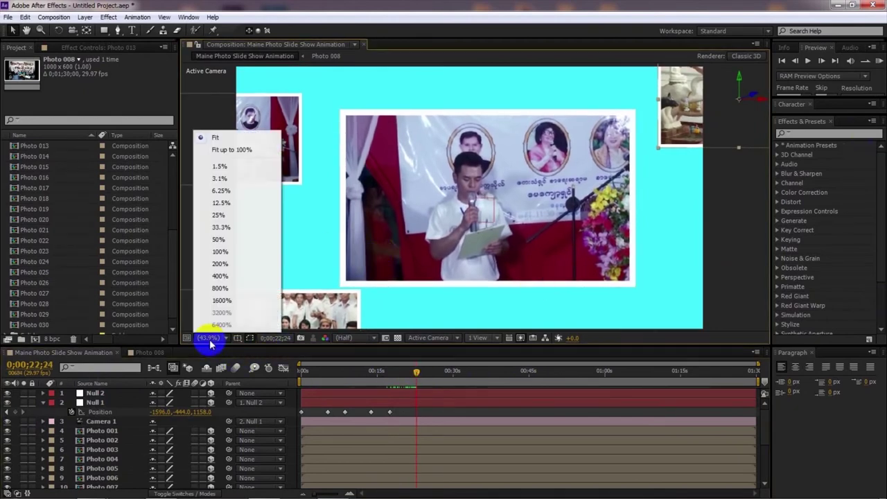
click(219, 202)
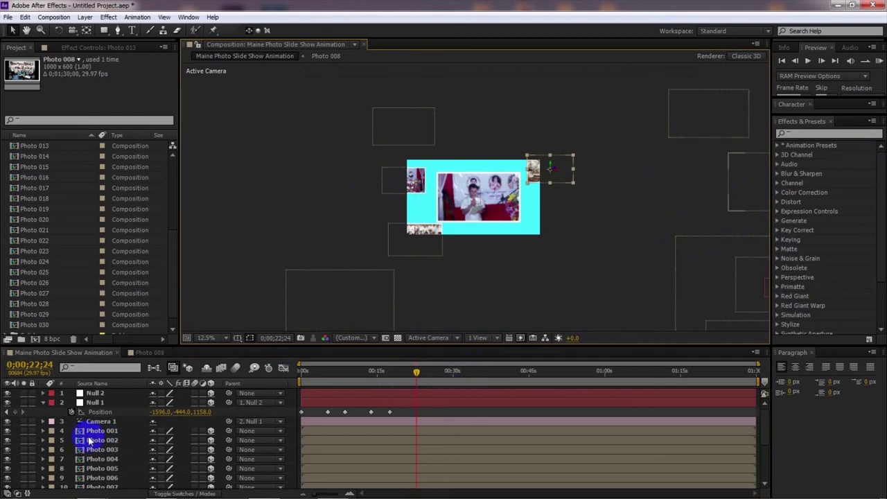
drag(199, 412, 229, 414)
drag(157, 412, 620, 316)
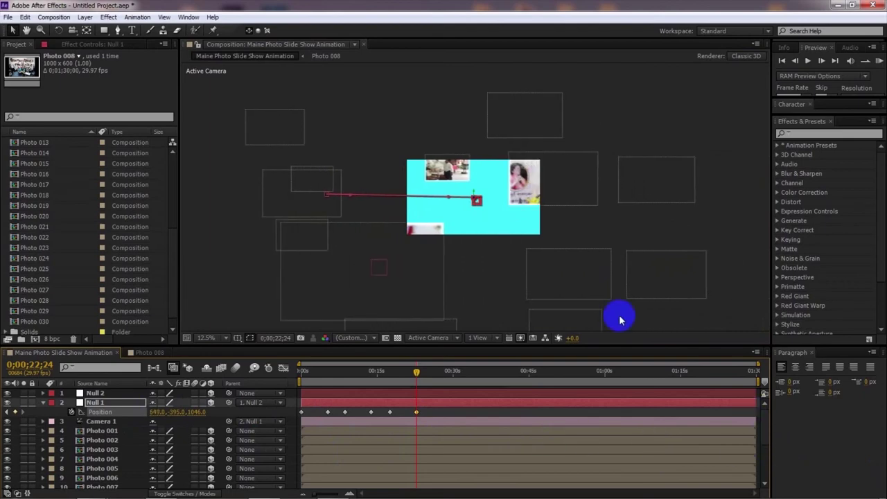
drag(169, 412, 518, 418)
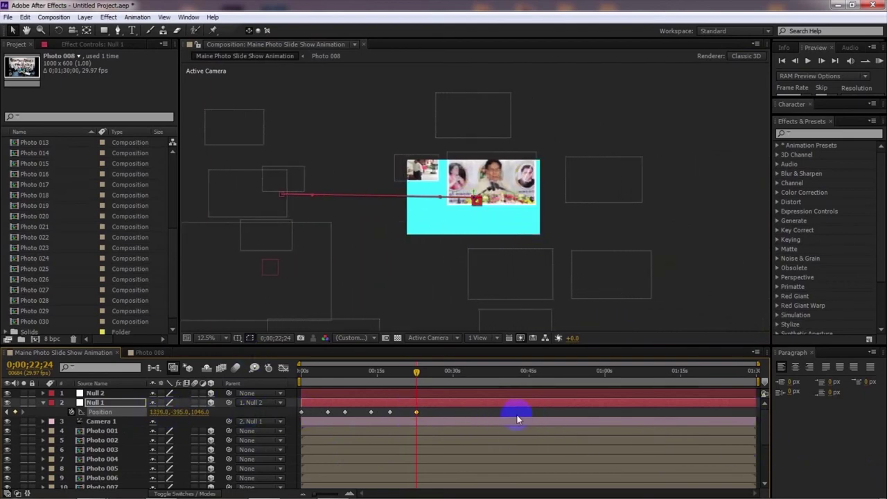
click(206, 337)
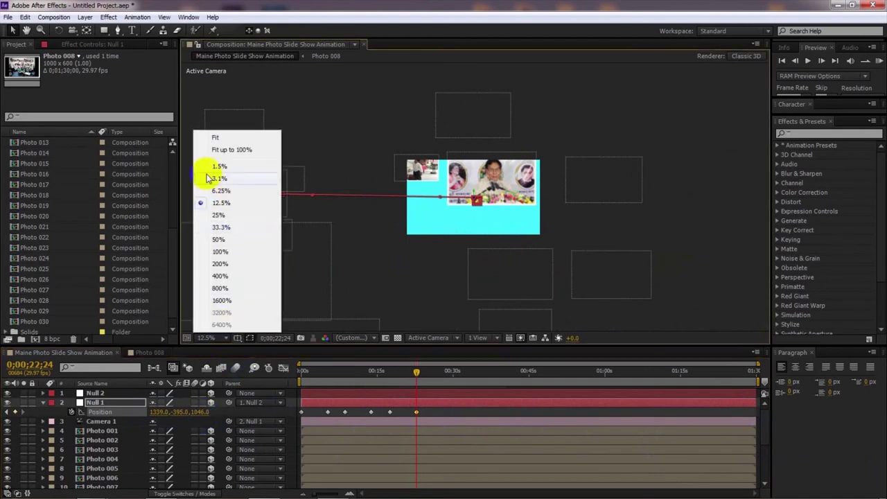
click(215, 138)
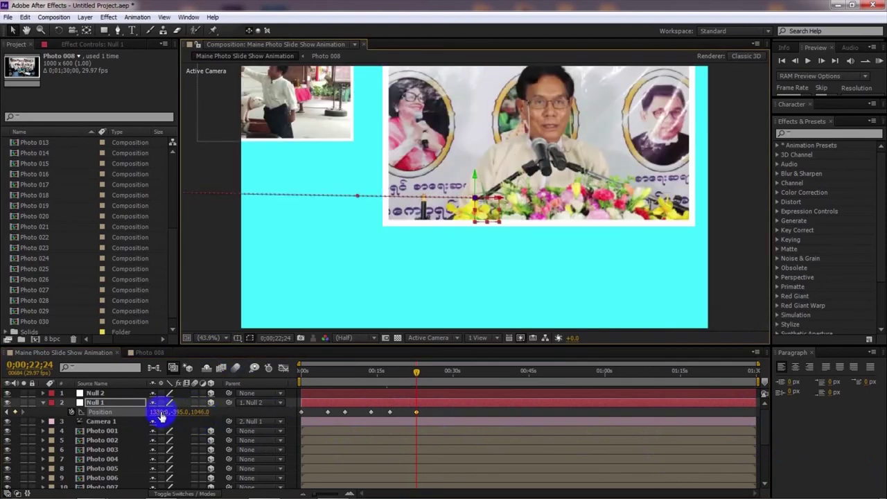
drag(160, 416, 231, 407)
drag(173, 412, 27, 432)
Examine the framing of Photo 002 and the layers around it at different magnifications
key(comma)
key(comma)
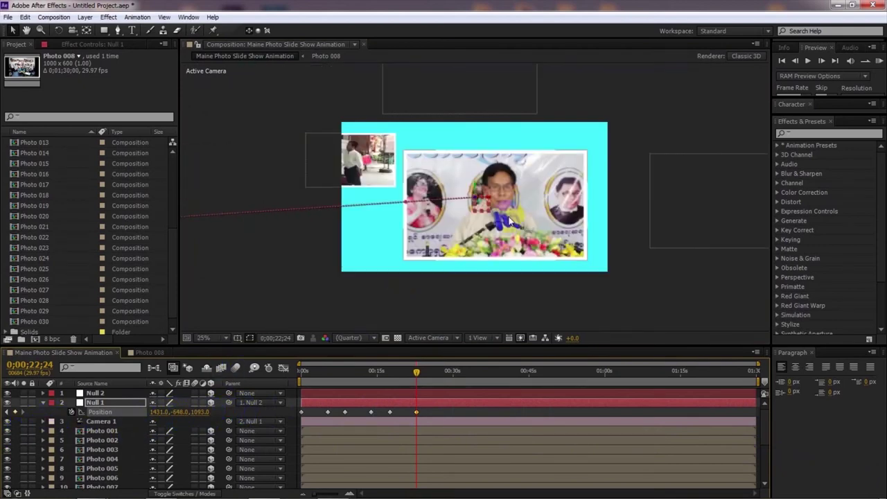
click(196, 338)
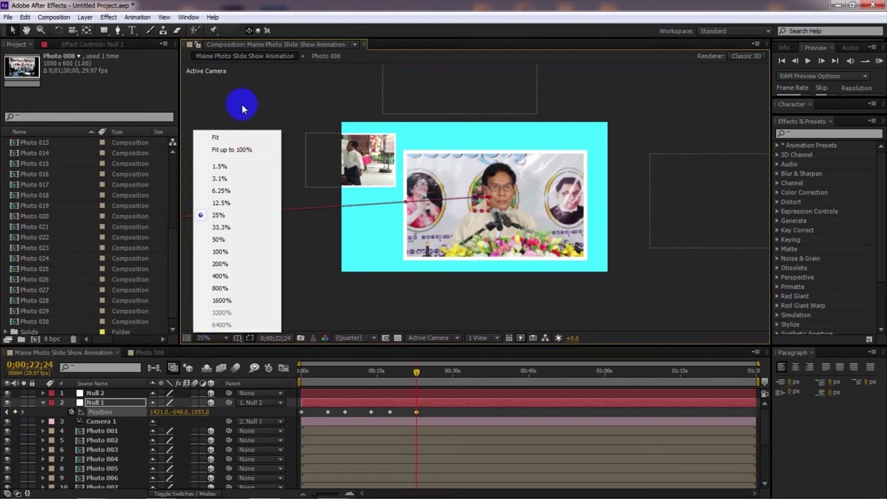
click(224, 137)
key(comma)
key(comma)
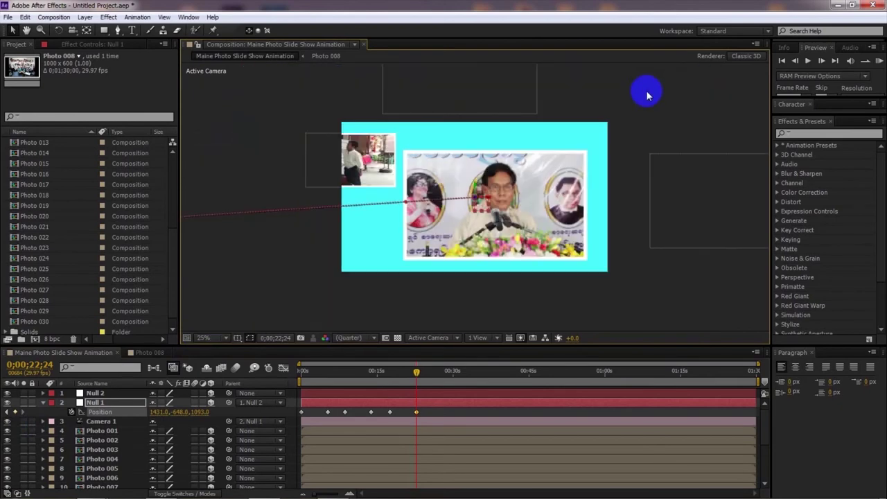
key(period)
key(period)
click(684, 177)
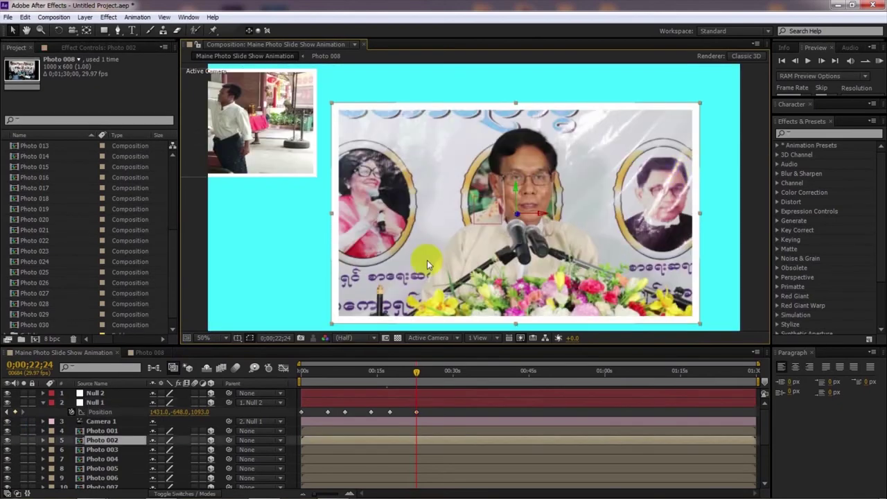
click(204, 339)
click(222, 134)
click(235, 368)
Push Photo 015 back in depth and place it just above Photo 002
click(203, 338)
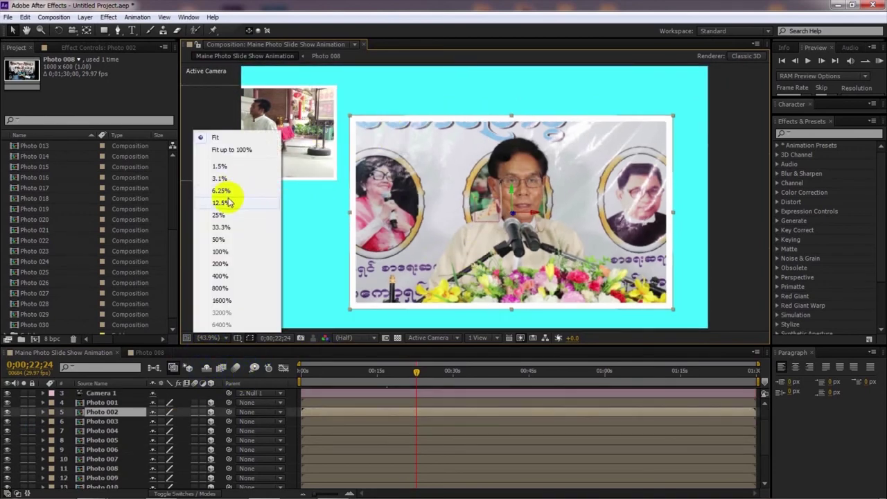
click(229, 201)
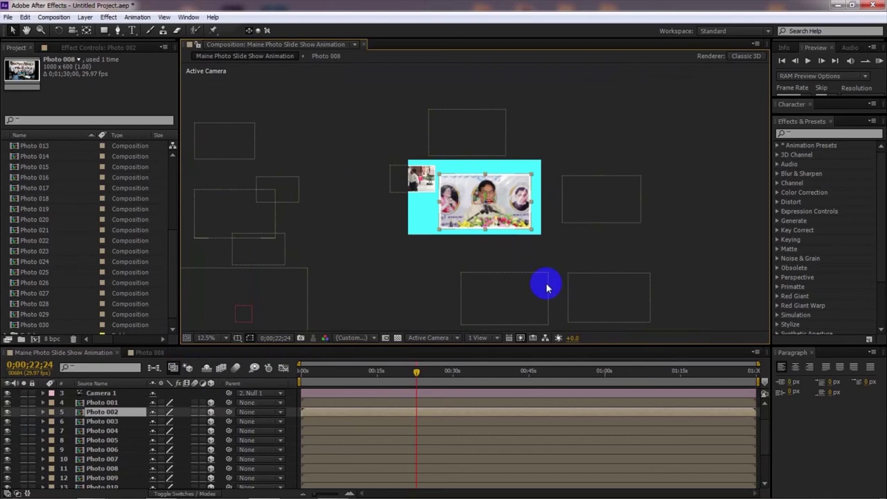
click(467, 129)
drag(477, 142, 487, 147)
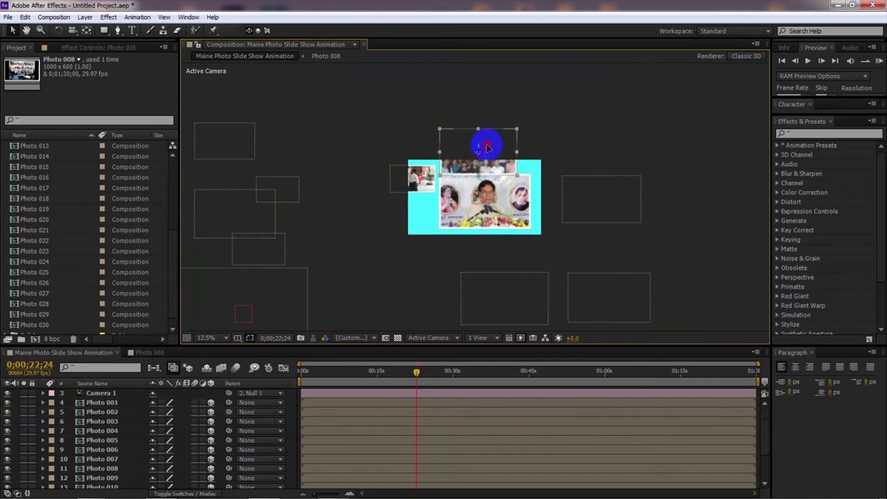
key(comma)
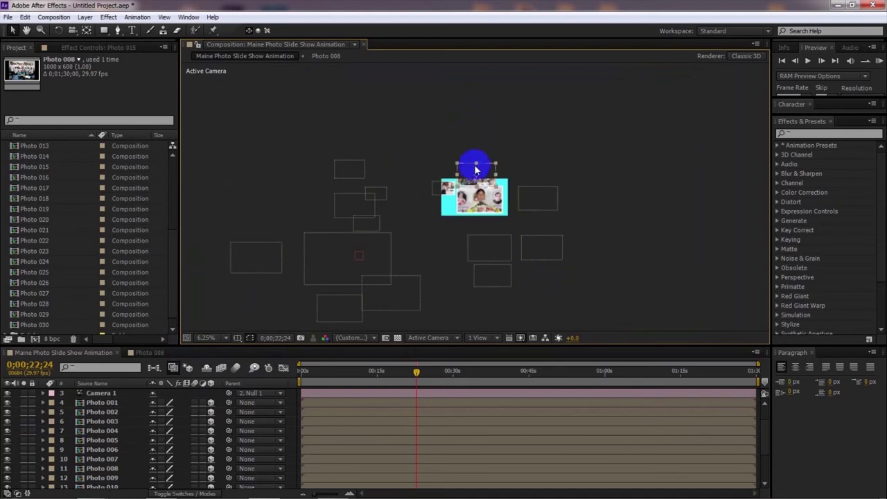
drag(476, 170, 255, 152)
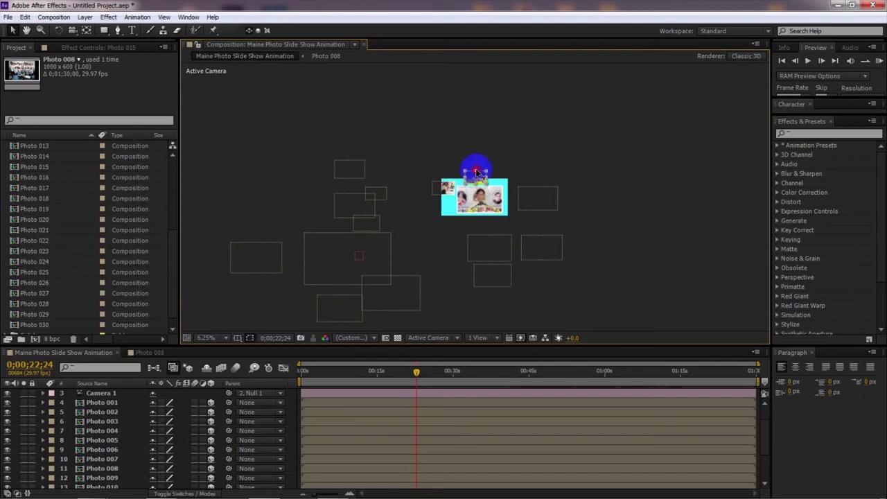
Add a Position keyframe to Null 1 at 0;00;27;12 to hold the camera on Photo 002
click(525, 197)
key(comma)
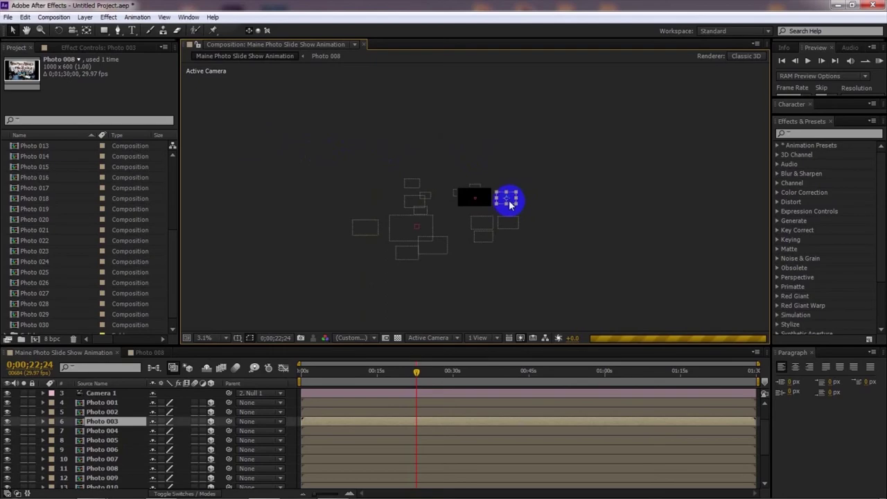
click(203, 337)
click(220, 137)
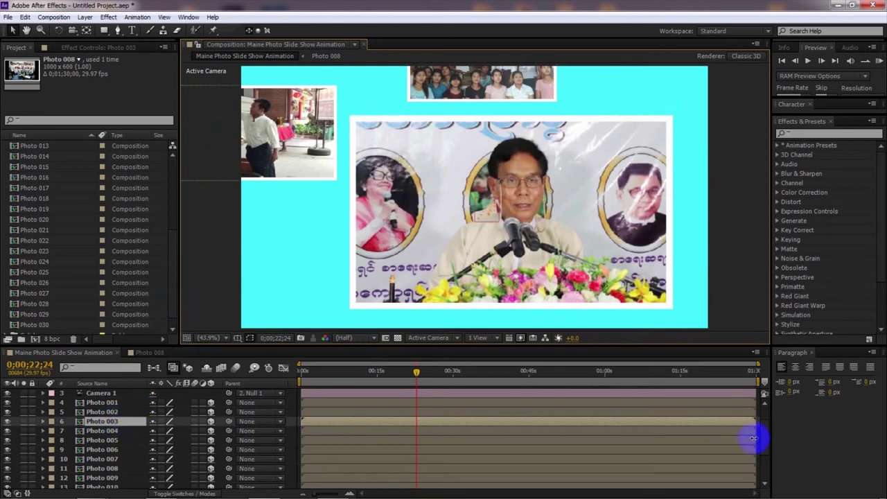
drag(764, 438, 766, 421)
click(119, 404)
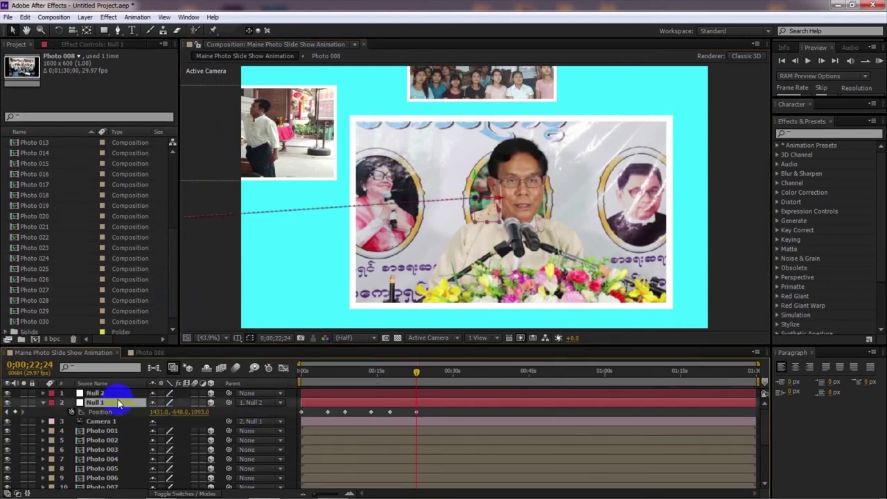
drag(416, 375, 439, 377)
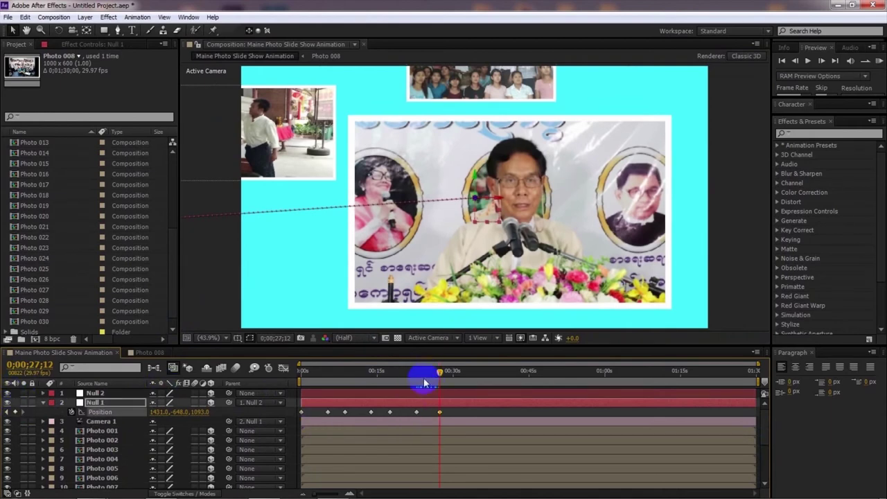
At 0;00;33;16, set Null 1's Position to 1764, 507, 1093 to frame the group photo with certificates
drag(439, 373, 470, 379)
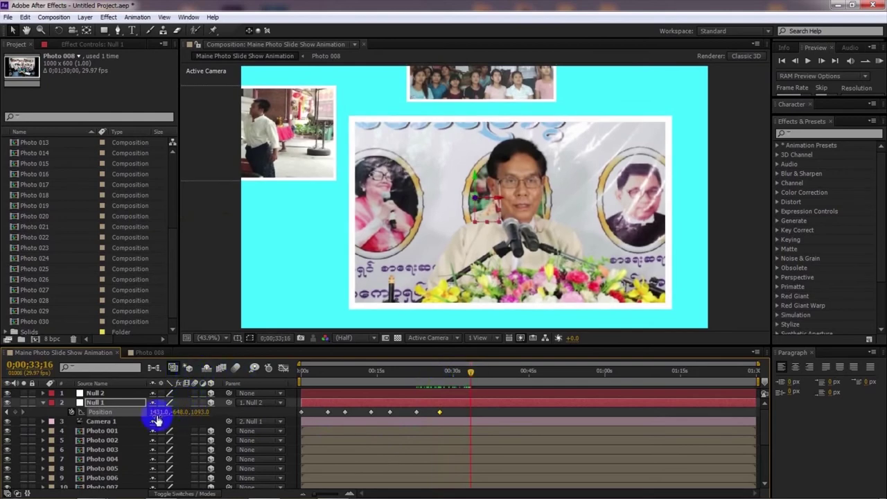
mouse_move(158, 412)
mouse_down()
mouse_move(129, 395)
mouse_move(148, 400)
mouse_up()
drag(198, 416, 788, 485)
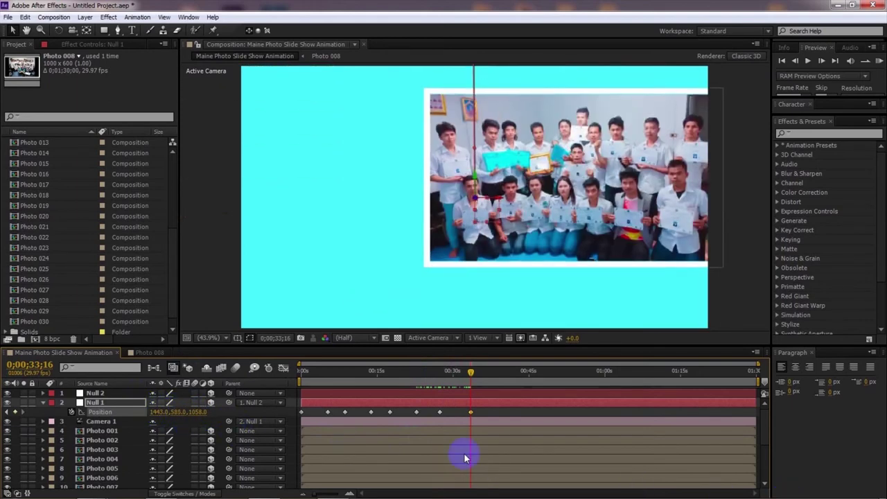
drag(153, 416, 346, 423)
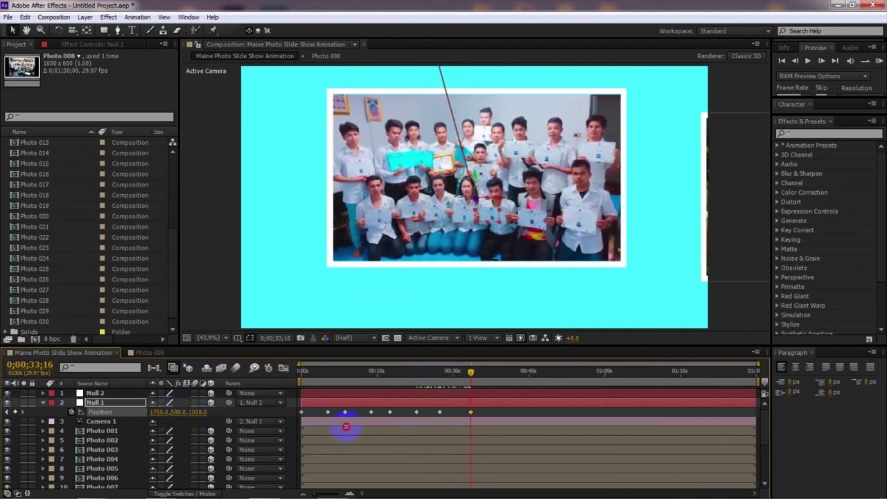
drag(204, 412, 224, 408)
drag(168, 411, 164, 393)
Arrange Photo 012, Photo 004 and the photo above them around the certificate group photo so their edges enter the frame
drag(733, 208, 695, 217)
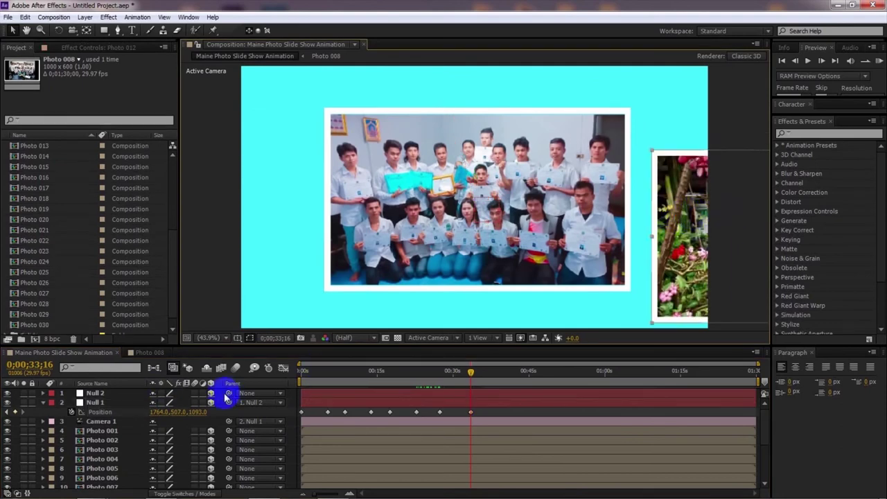
click(215, 338)
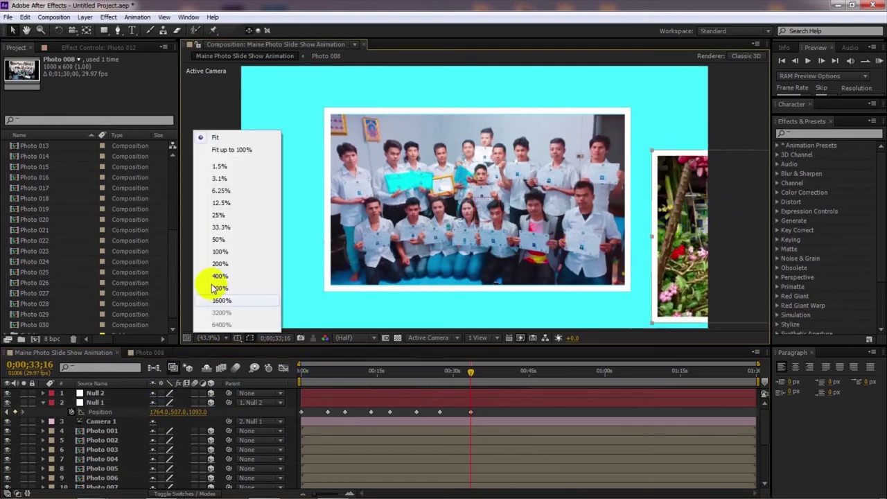
click(218, 215)
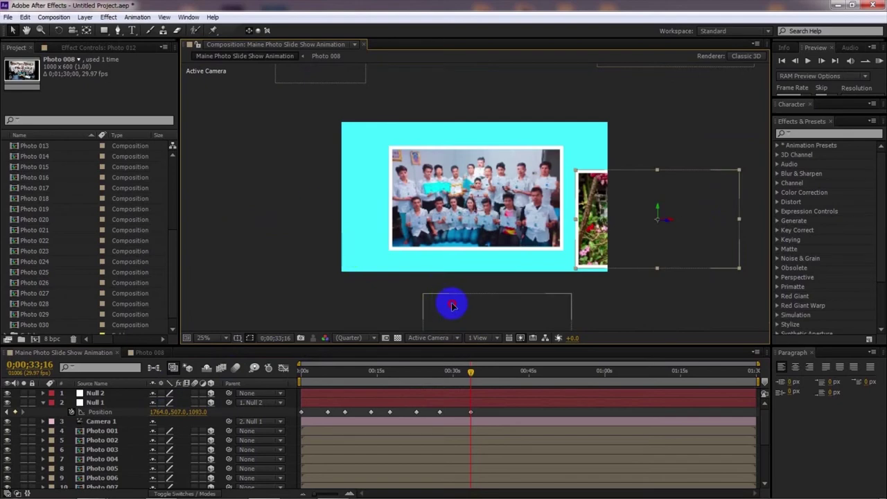
click(452, 306)
click(329, 81)
drag(329, 83, 324, 133)
drag(479, 307, 418, 270)
click(655, 74)
click(204, 339)
click(242, 138)
click(473, 374)
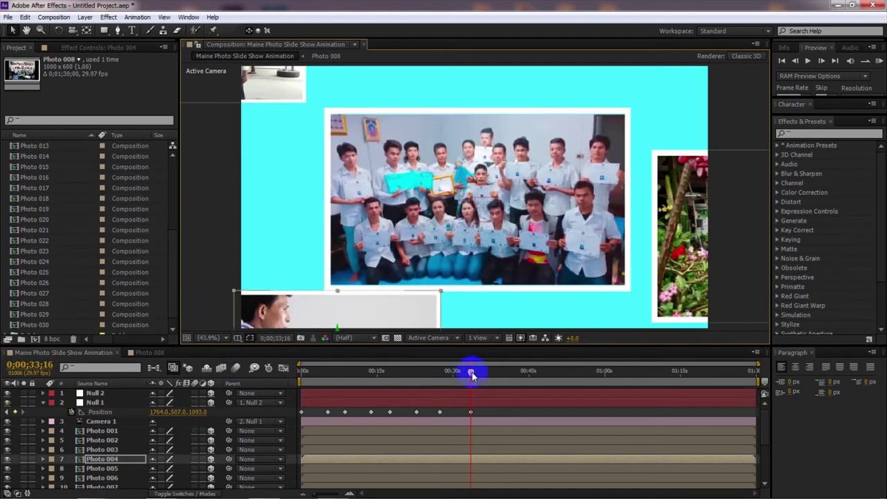
drag(472, 372, 477, 372)
drag(397, 313, 396, 324)
Add a Position keyframe to Null 1 at 0;00;38;04 to hold the certificate group photo, and preview the animation
mouse_move(477, 372)
mouse_down()
mouse_move(499, 380)
mouse_move(493, 372)
mouse_up()
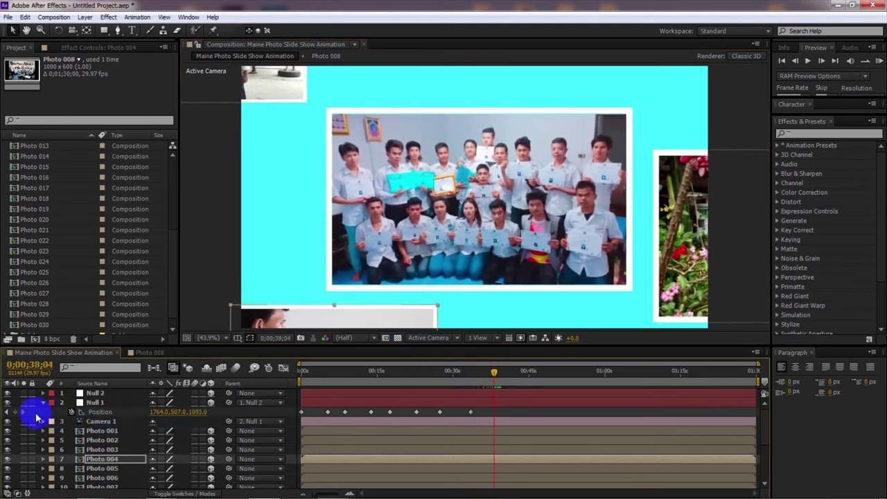
click(14, 412)
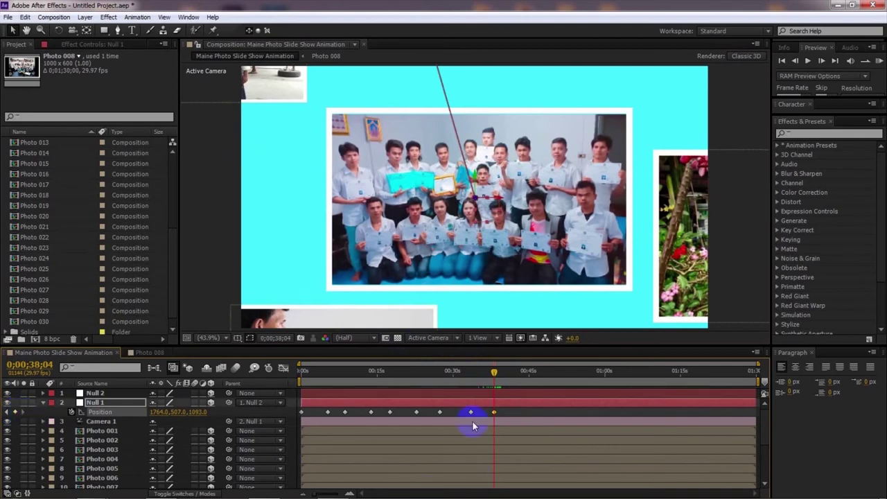
mouse_move(496, 379)
mouse_down()
mouse_move(478, 377)
mouse_move(495, 382)
mouse_up()
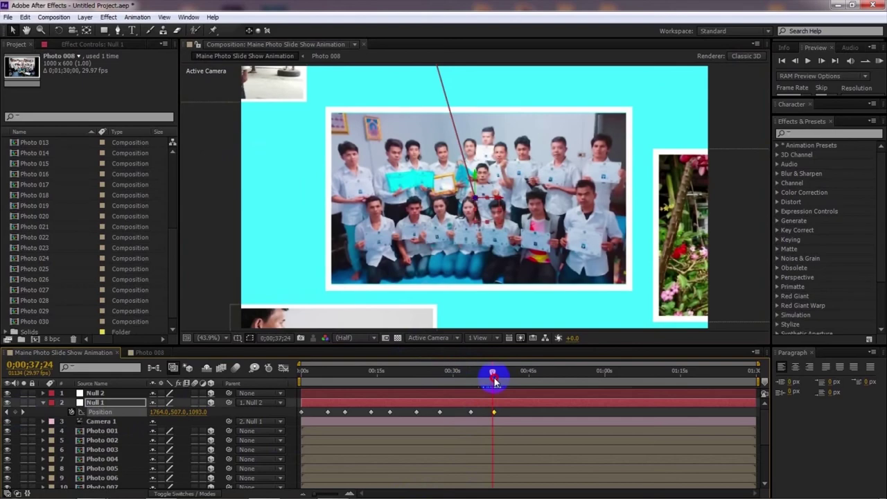
click(877, 62)
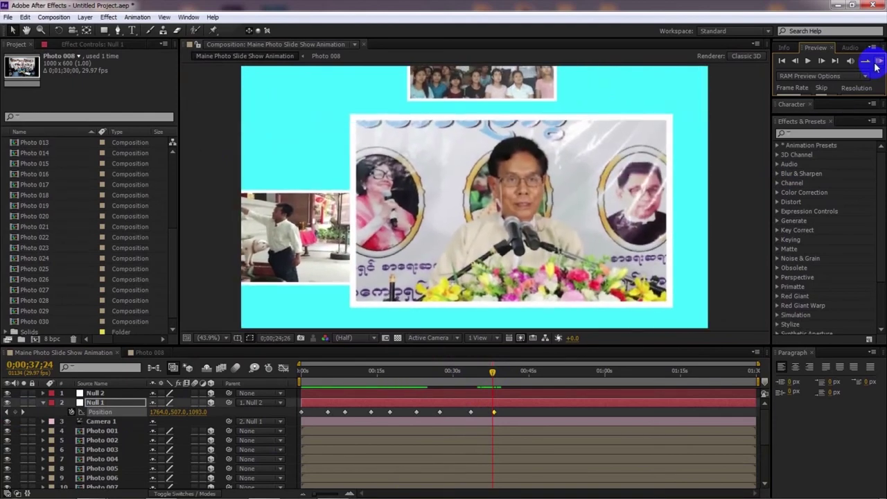
At 0;00;45;01, set Null 1's Position to 2831, 558, 1066 to bring the camera to Photo 012
drag(495, 373, 529, 379)
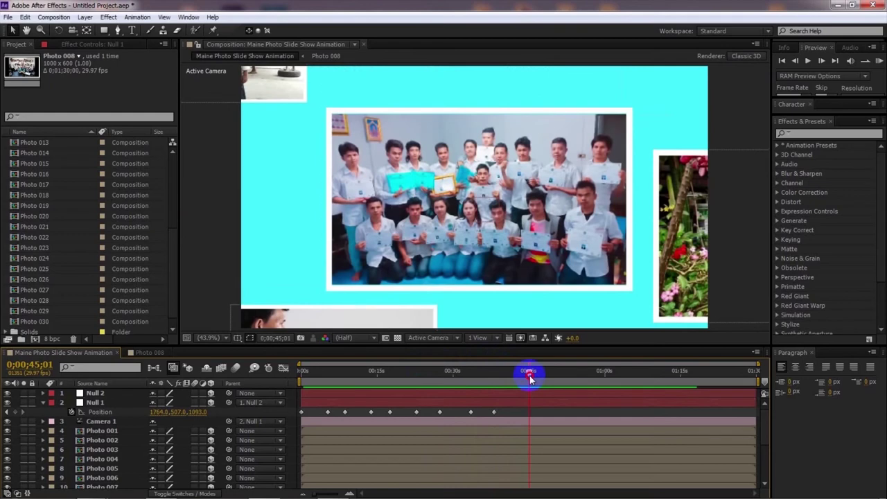
drag(198, 412, 23, 408)
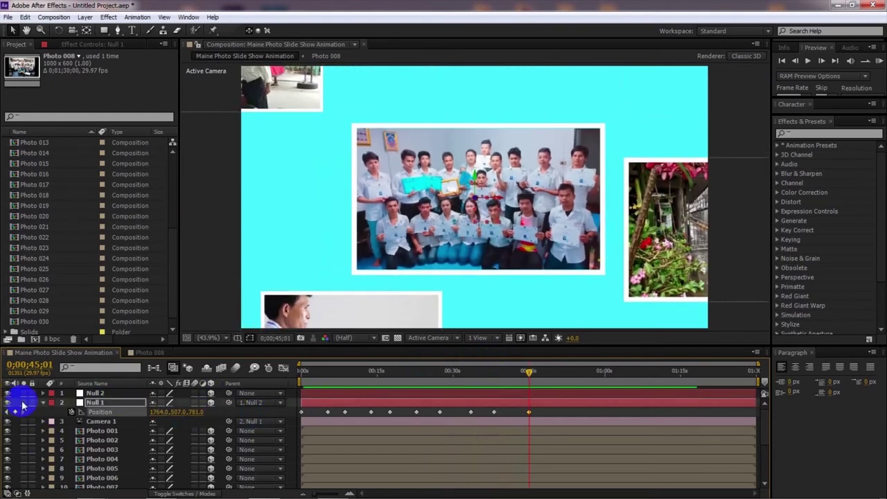
drag(175, 422, 485, 412)
drag(186, 417, 132, 413)
drag(185, 419, 231, 390)
drag(171, 411, 135, 406)
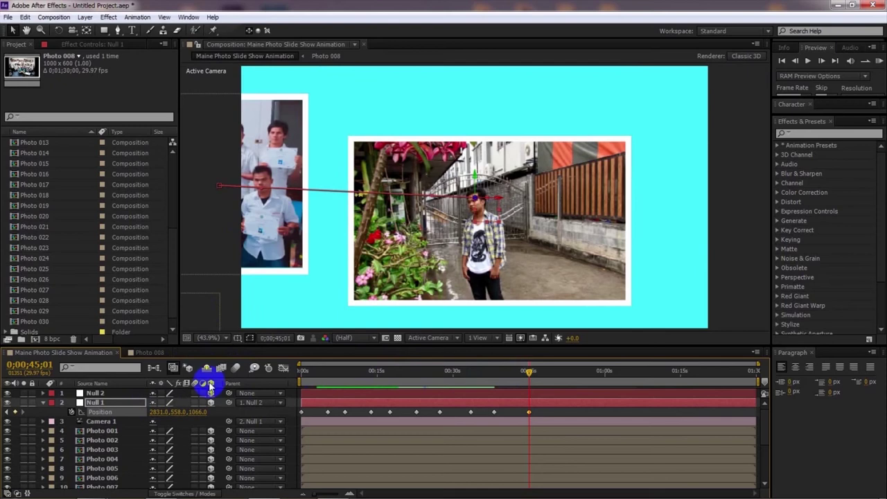
Lower Photo 003 so its bottom edge enters the frame just above Photo 012
click(206, 338)
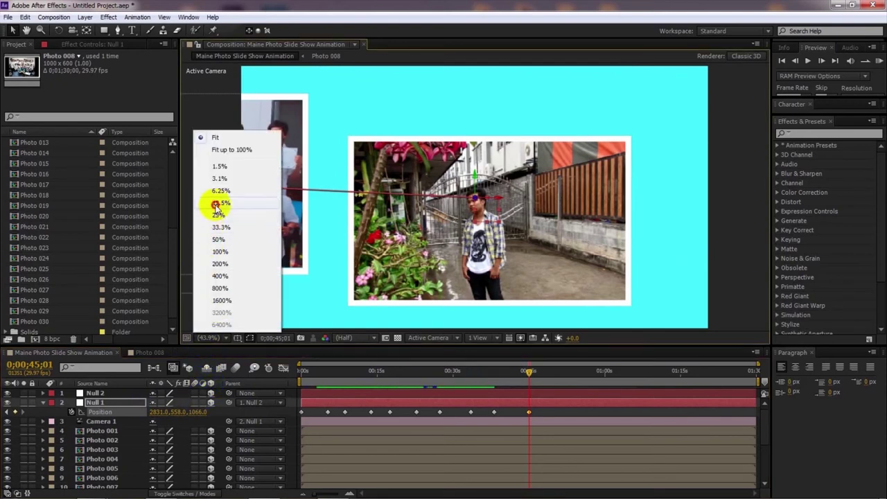
click(218, 200)
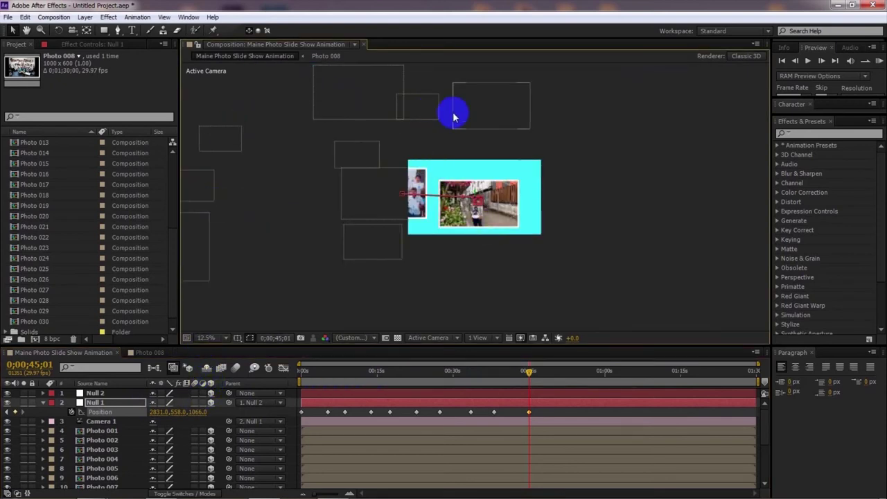
drag(470, 109, 479, 154)
click(478, 154)
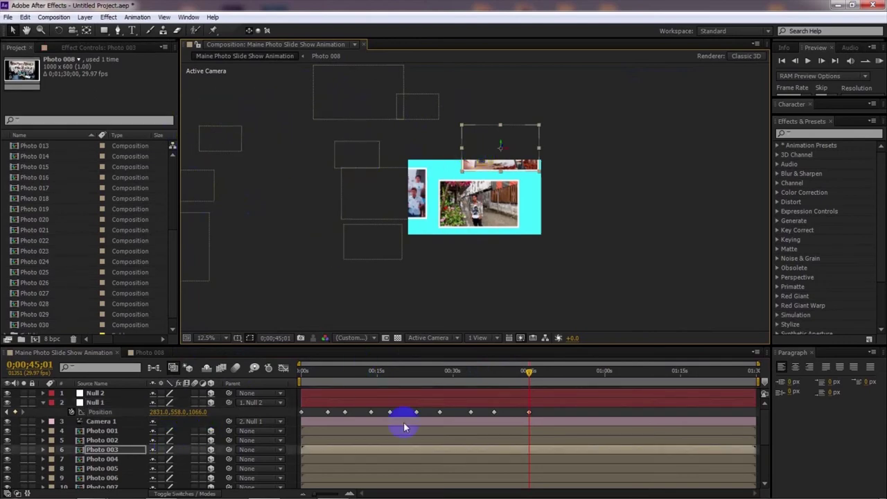
Shift Null 1's Photo 012 keyframe to 0;00;43;01 and add a hold keyframe at 0;00;46;13
click(528, 413)
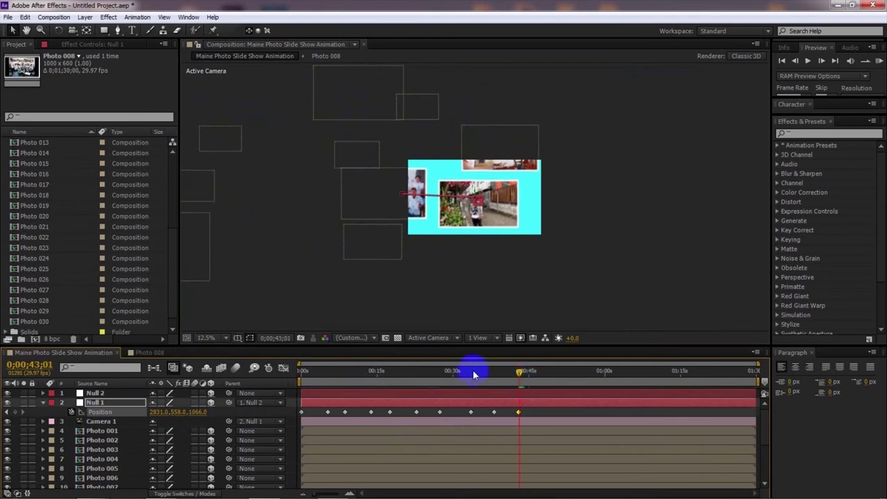
click(206, 337)
click(224, 134)
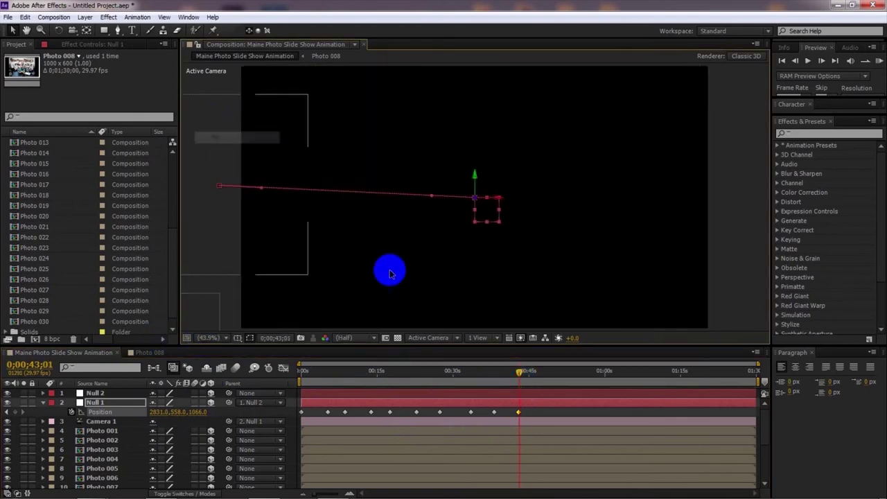
drag(521, 381, 535, 382)
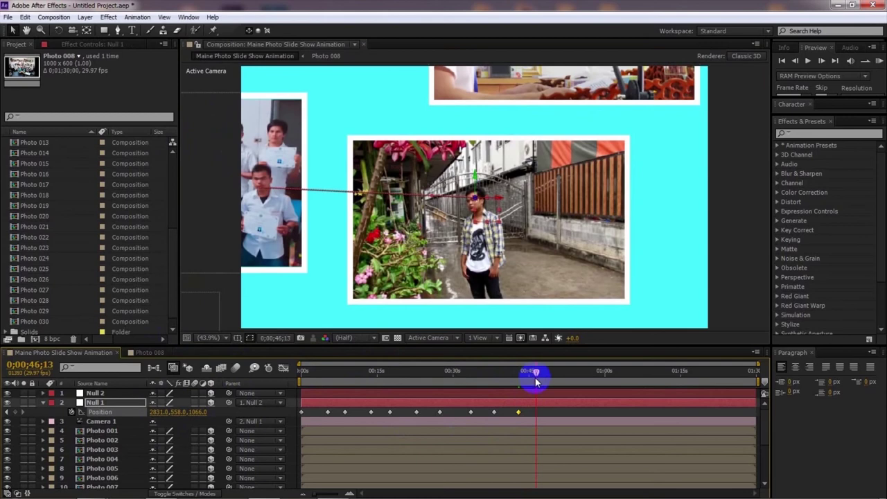
At 0;00;52;24, set Null 1's Position to 84, 1020, 623 to frame the stadium crowd photo, and add a hold keyframe at 0;00;56;19
drag(536, 374, 568, 375)
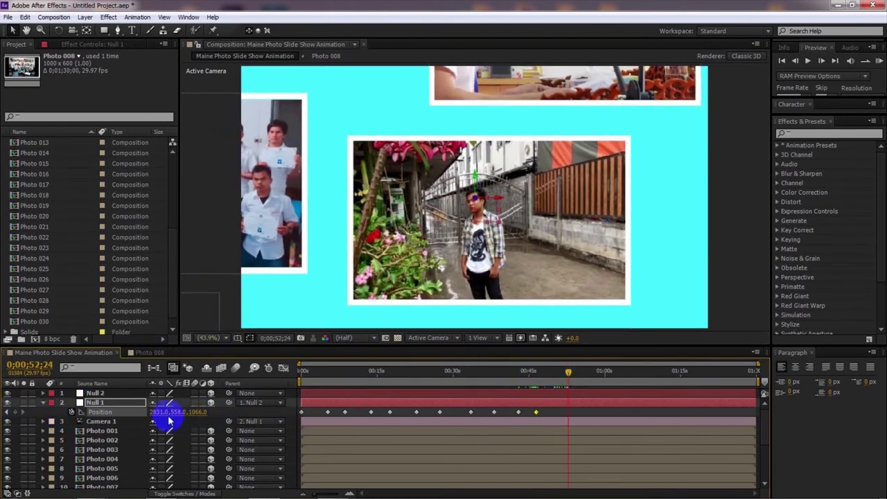
drag(164, 418, 208, 411)
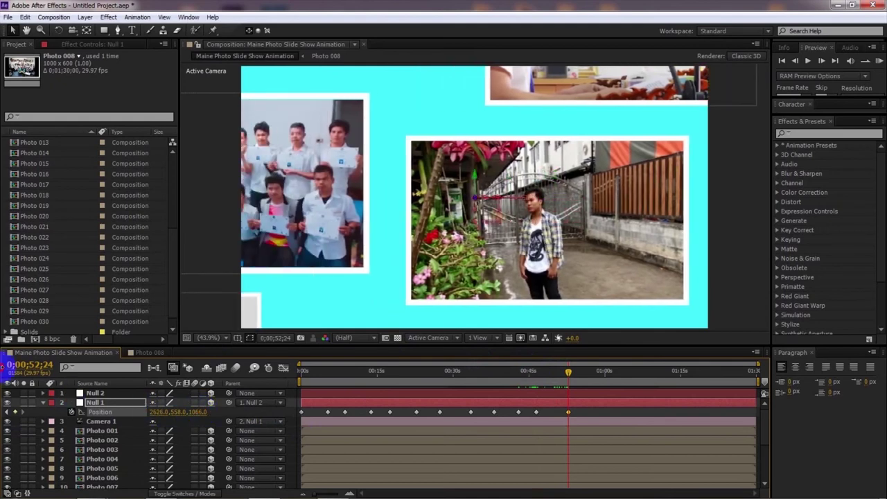
drag(155, 415, 12, 394)
drag(145, 416, 3, 392)
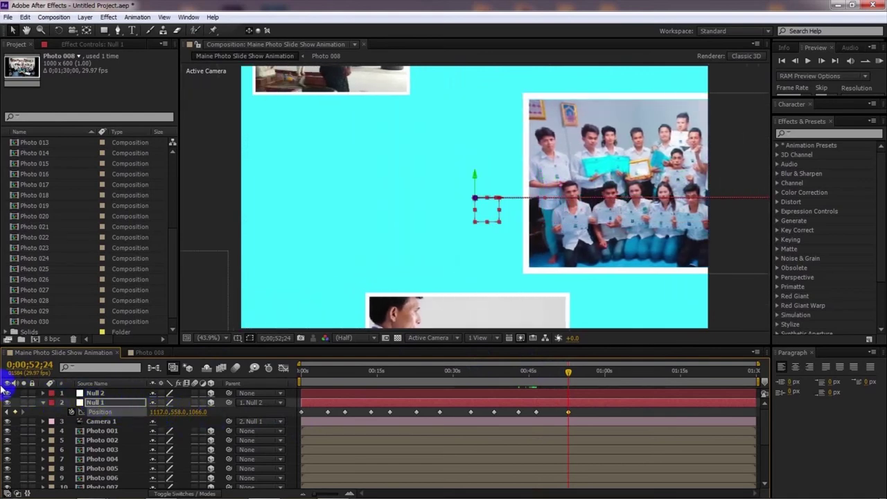
drag(160, 416, 24, 401)
drag(157, 416, 3, 400)
drag(197, 412, 4, 406)
drag(200, 417, 344, 437)
drag(161, 416, 138, 409)
drag(194, 412, 261, 409)
drag(569, 375, 588, 377)
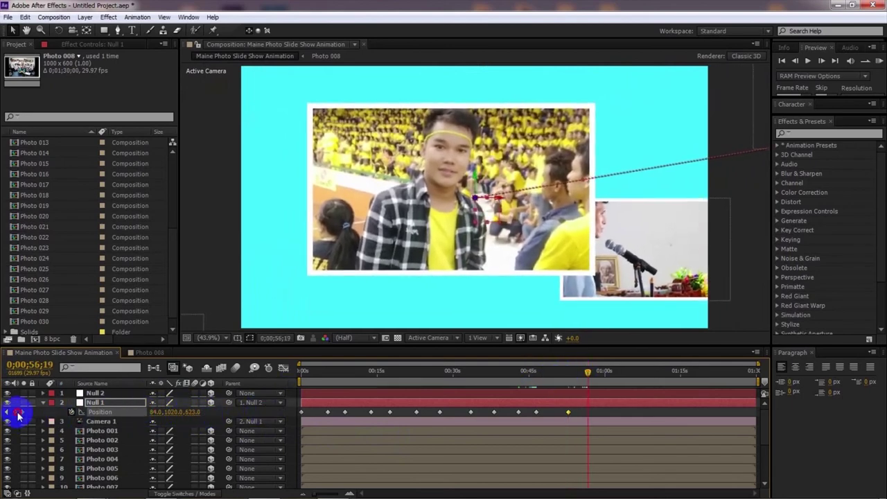
At 0;01;02;22, set Null 1's Position to -1418, 1789, 1091 to frame the group photo with the yellow shirt
drag(593, 377, 620, 381)
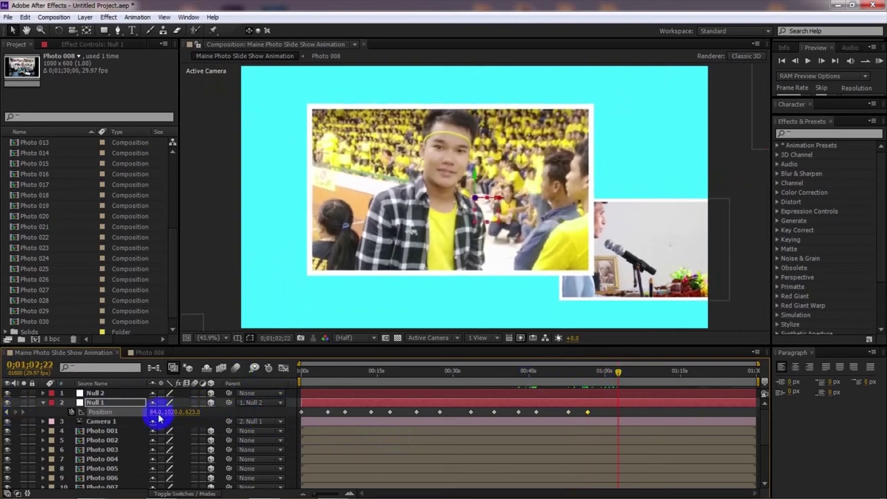
drag(155, 417, 49, 383)
drag(158, 416, 386, 448)
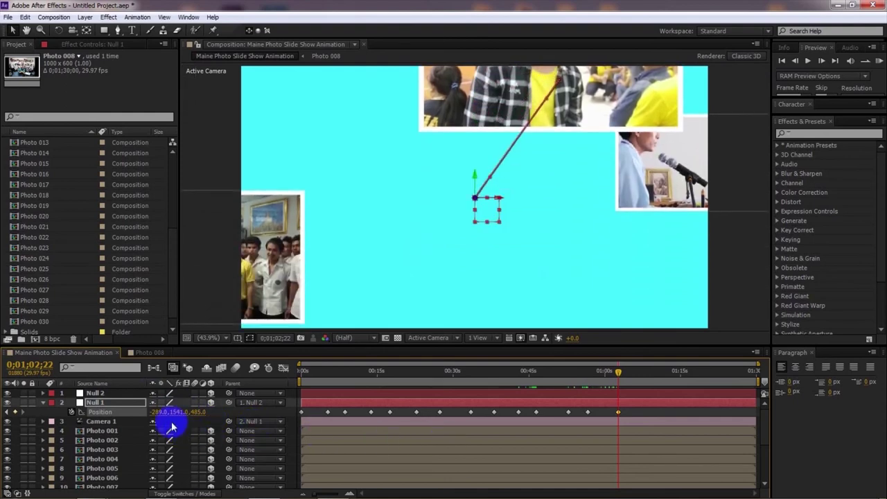
drag(154, 417, 86, 407)
mouse_move(196, 420)
mouse_down()
mouse_move(298, 432)
mouse_move(167, 424)
mouse_move(175, 413)
mouse_move(268, 416)
mouse_move(401, 441)
mouse_move(562, 451)
mouse_move(187, 435)
mouse_move(154, 410)
mouse_move(222, 413)
mouse_move(212, 414)
mouse_up()
Lower Photo 008 so it partly enters the frame just above the upper-left corner of the group photo
click(206, 339)
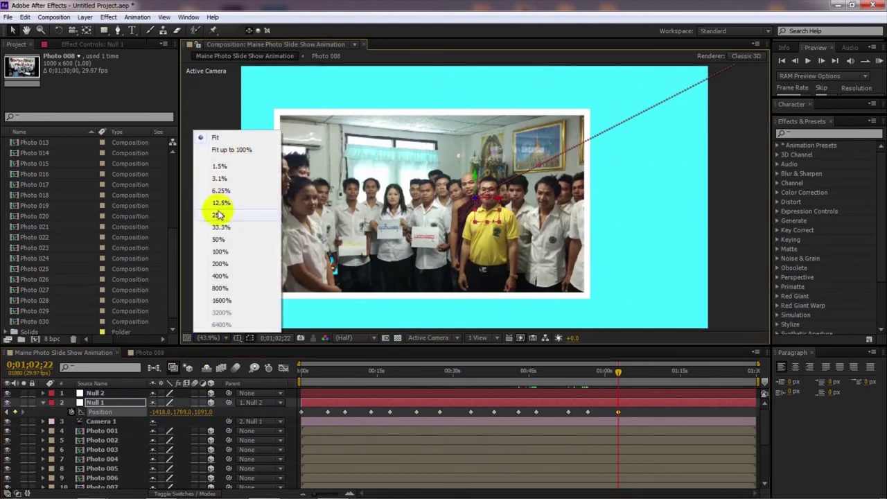
click(217, 217)
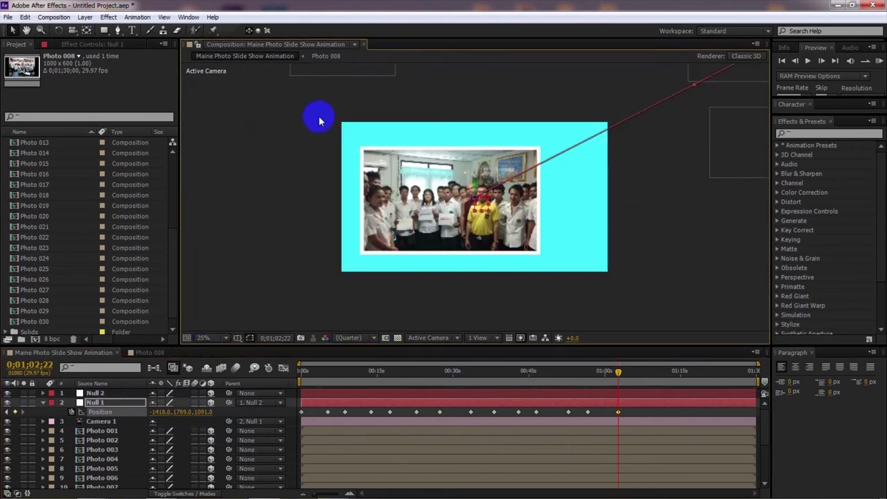
drag(335, 74, 347, 142)
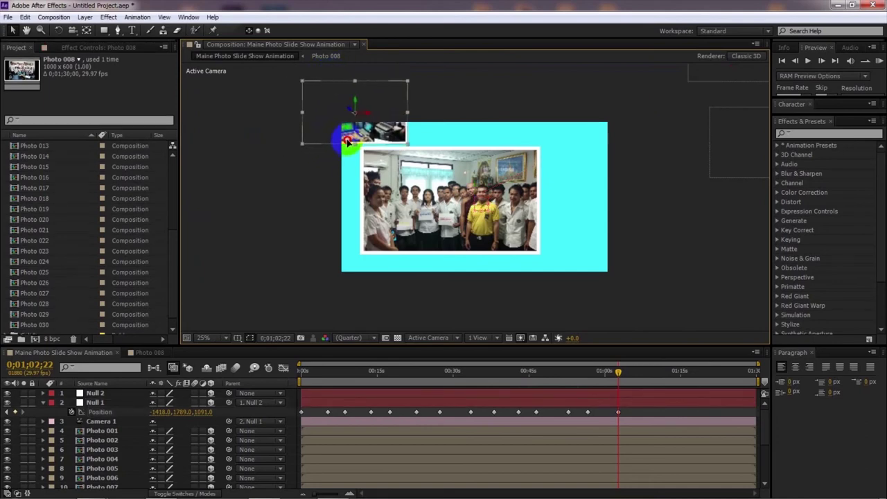
click(205, 338)
click(212, 138)
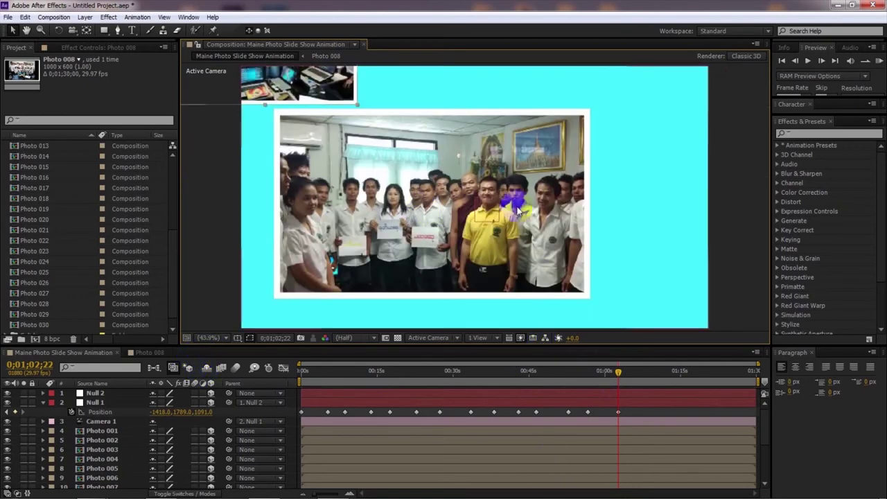
Shorten the composition's work area to end at about 0;01;08, a few seconds after Null 1's last keyframe
drag(620, 375, 583, 413)
drag(762, 380, 655, 377)
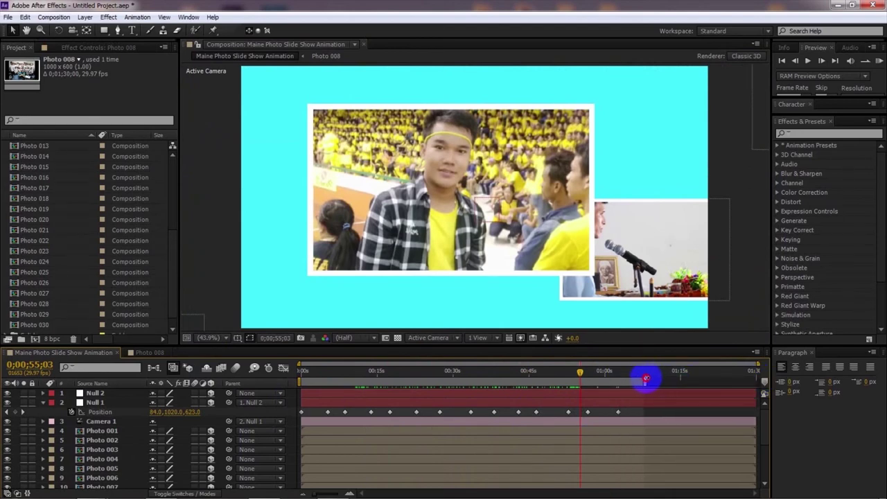
drag(622, 379, 634, 381)
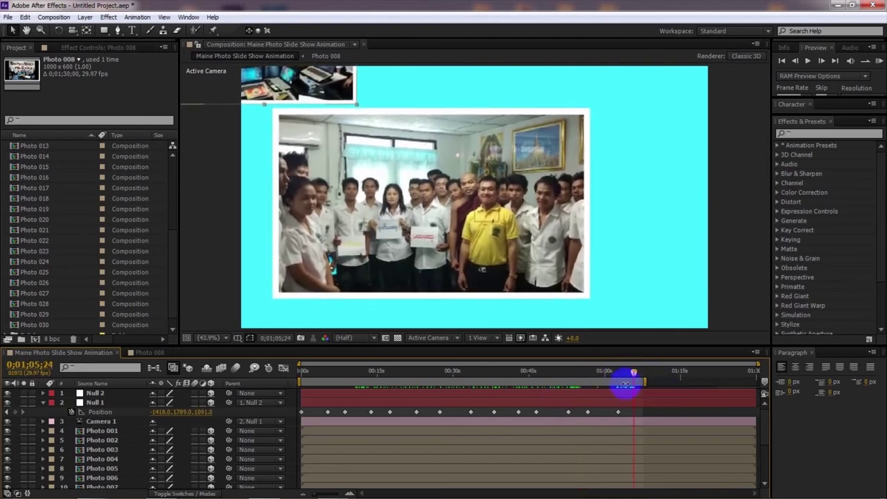
At 0;01;02;22, set Null 1's Position to -1493, 1789, 1091 and trim the composition to the work area
click(619, 376)
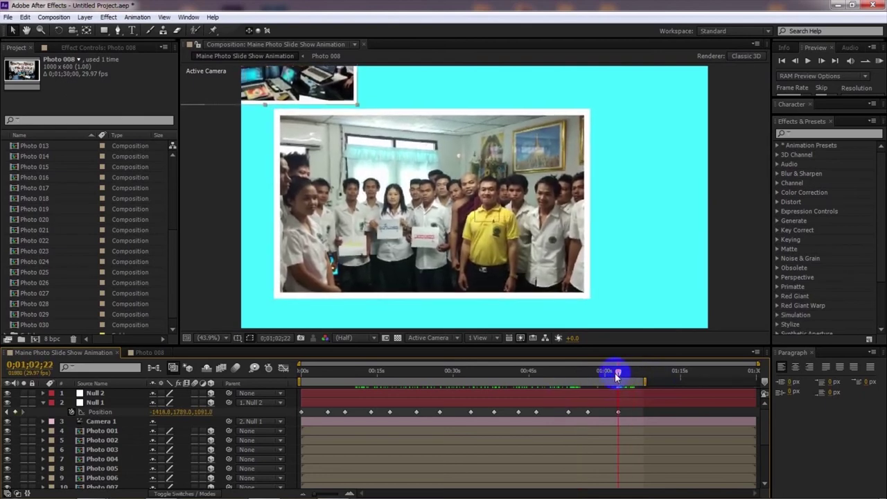
drag(166, 419, 118, 409)
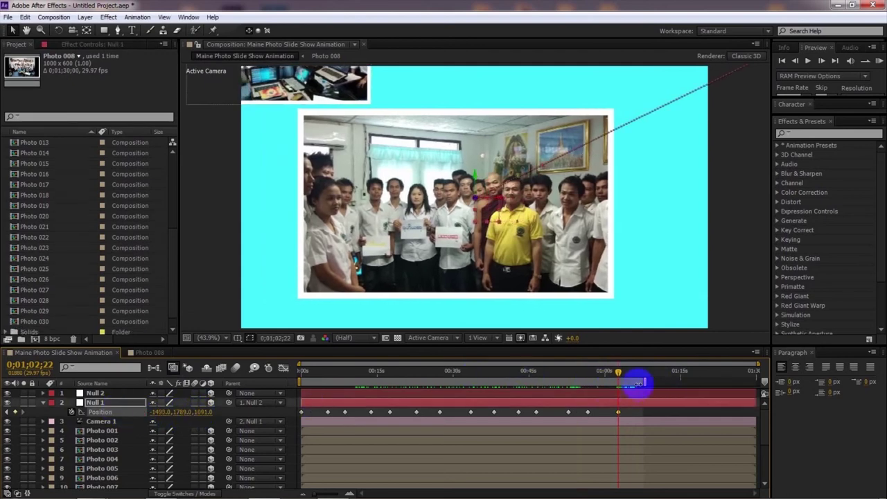
right_click(635, 383)
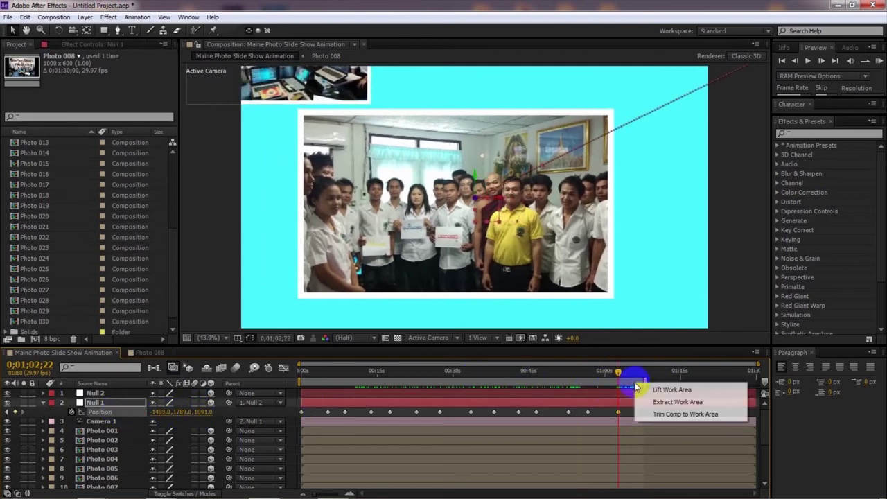
click(666, 414)
Run a RAM preview of the trimmed slideshow to review the camera moves
drag(563, 377, 358, 392)
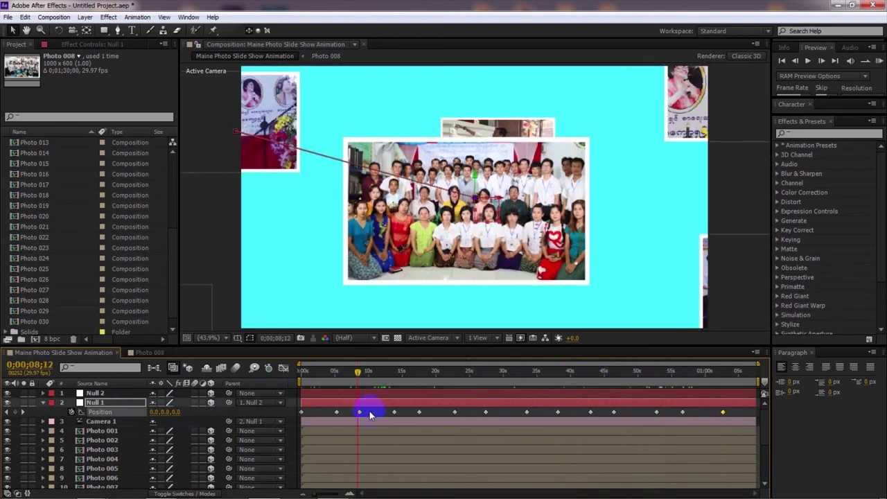
click(369, 413)
click(879, 61)
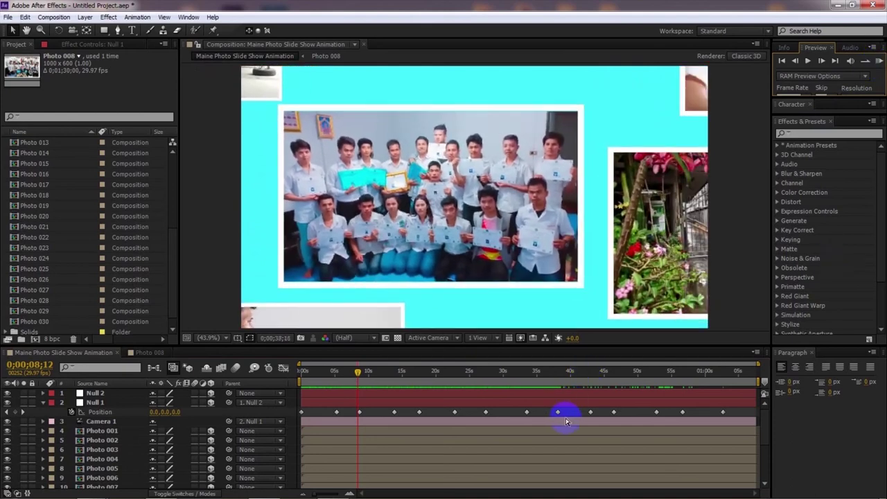
click(397, 380)
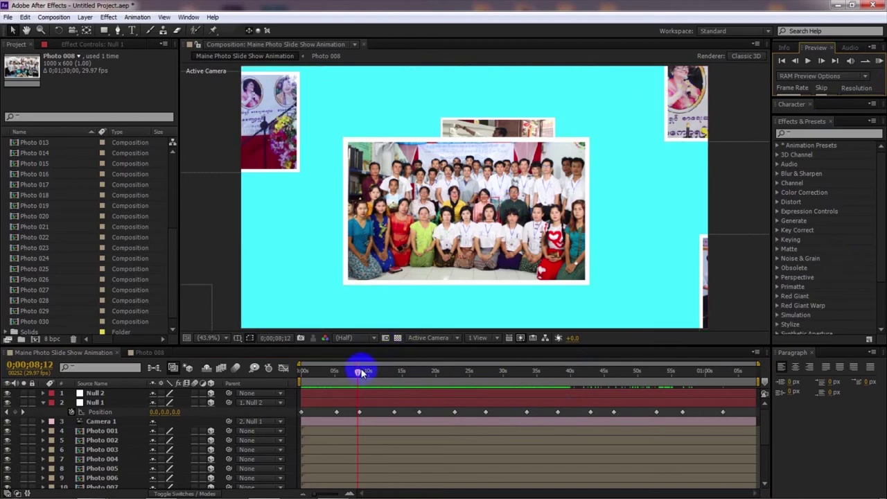
Turn on Depth of Field for Camera 1 and set its Aperture to 300 pixels
drag(359, 372, 353, 371)
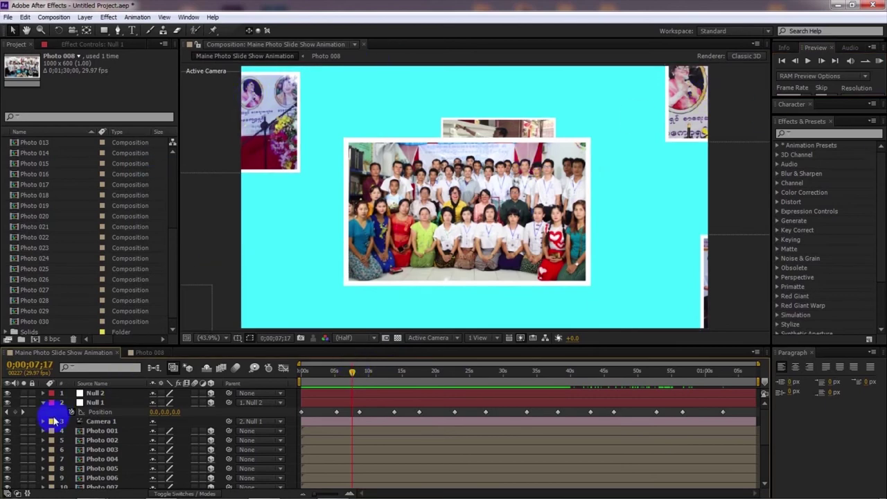
click(44, 421)
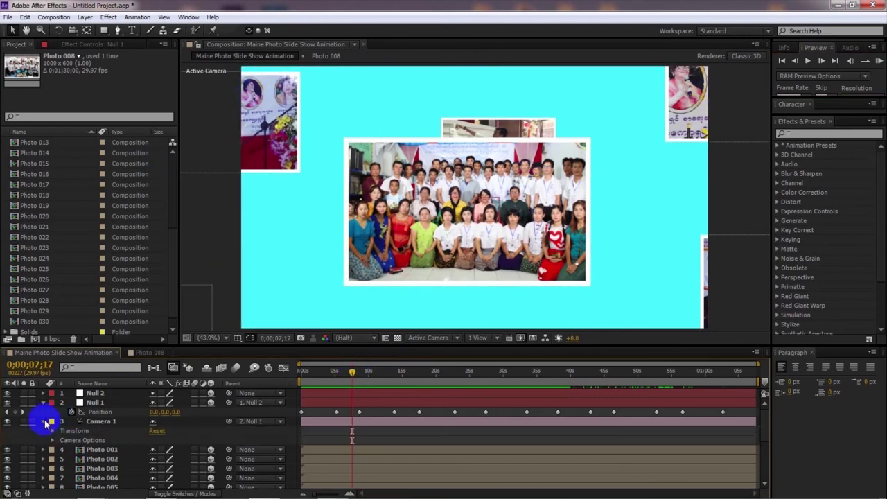
click(54, 431)
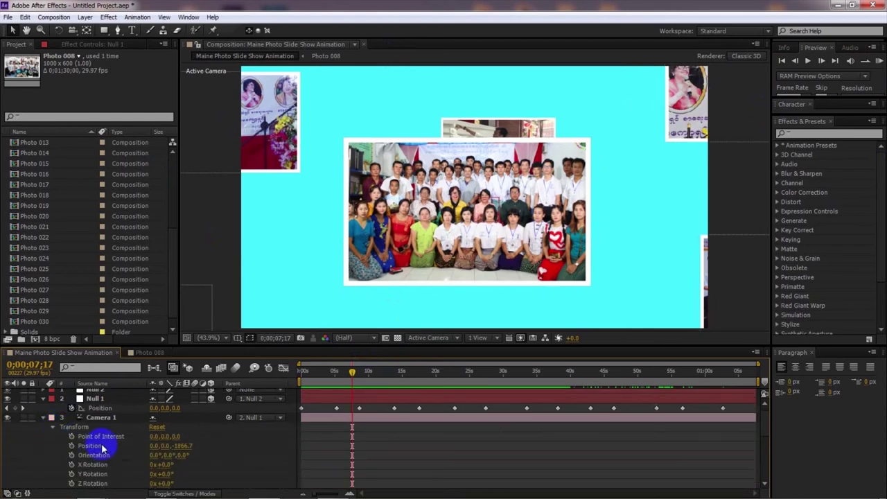
drag(767, 429, 767, 431)
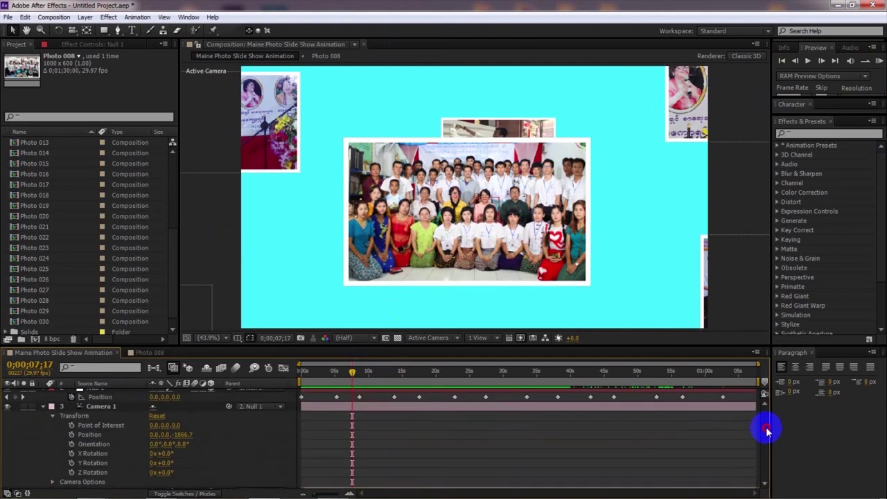
drag(66, 420, 91, 443)
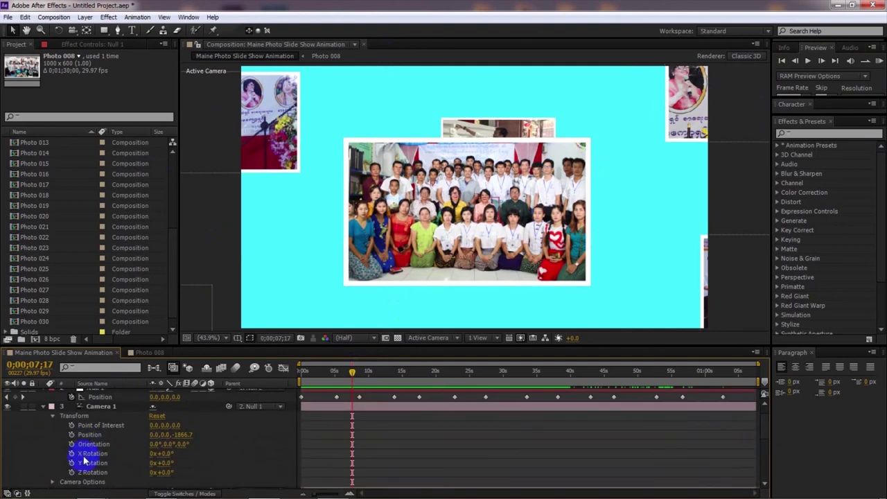
click(52, 420)
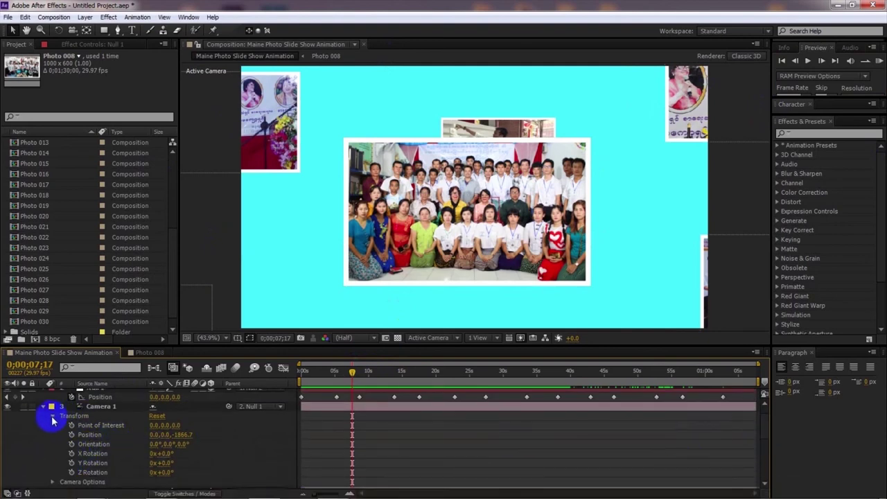
click(52, 417)
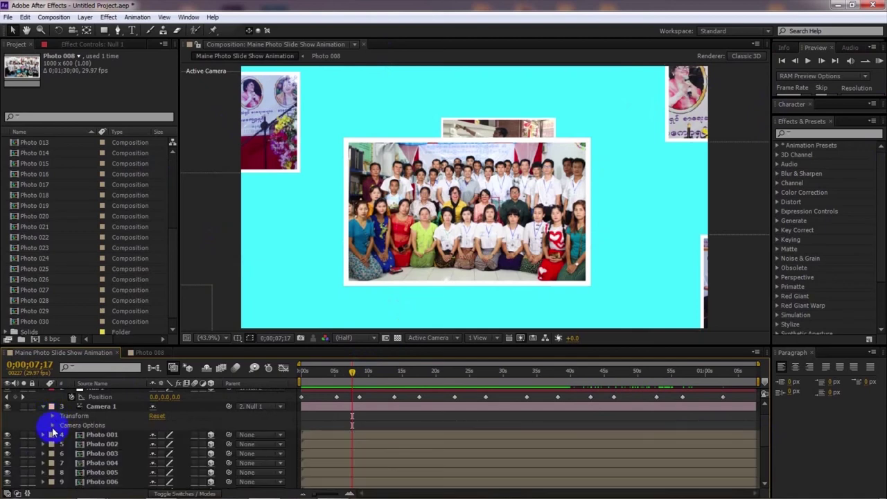
click(52, 426)
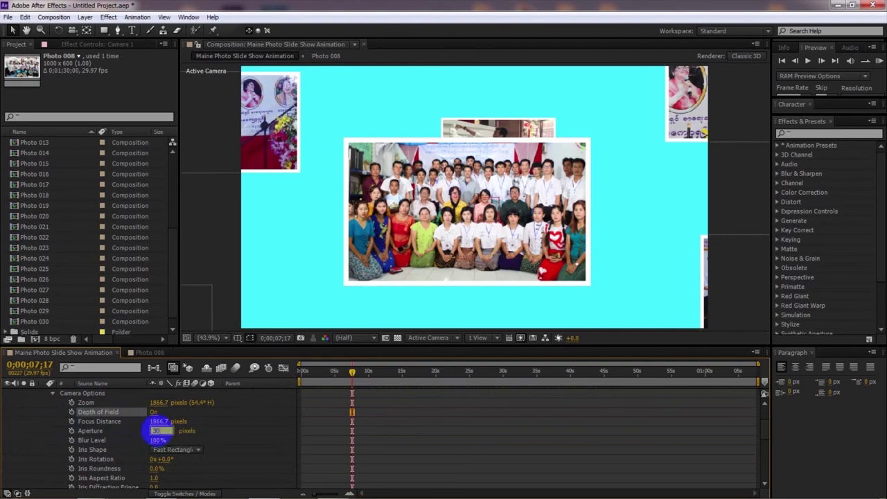
text(0)
key(Return)
Inspect the depth-of-field blur on the photos surrounding the framed group photo
click(426, 153)
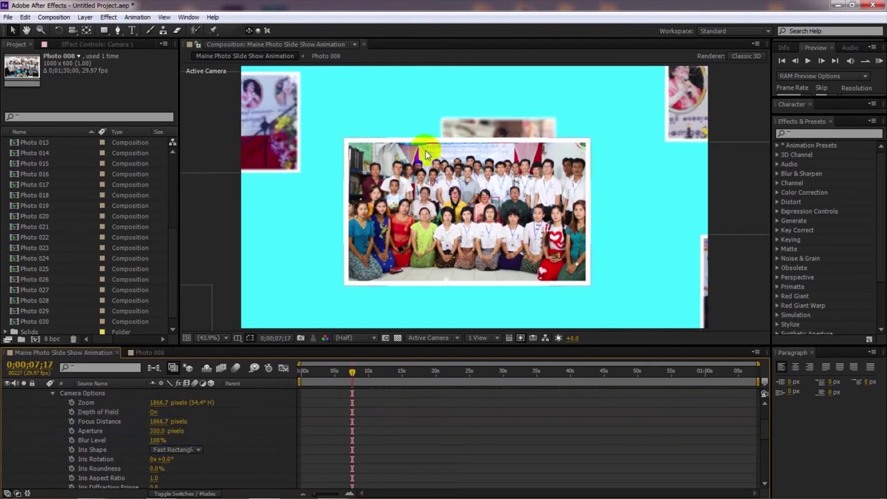
click(648, 101)
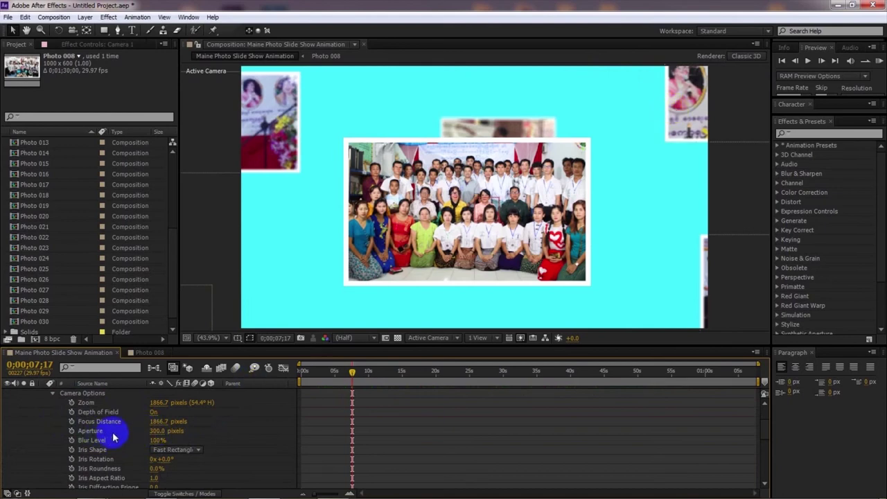
click(689, 132)
click(154, 434)
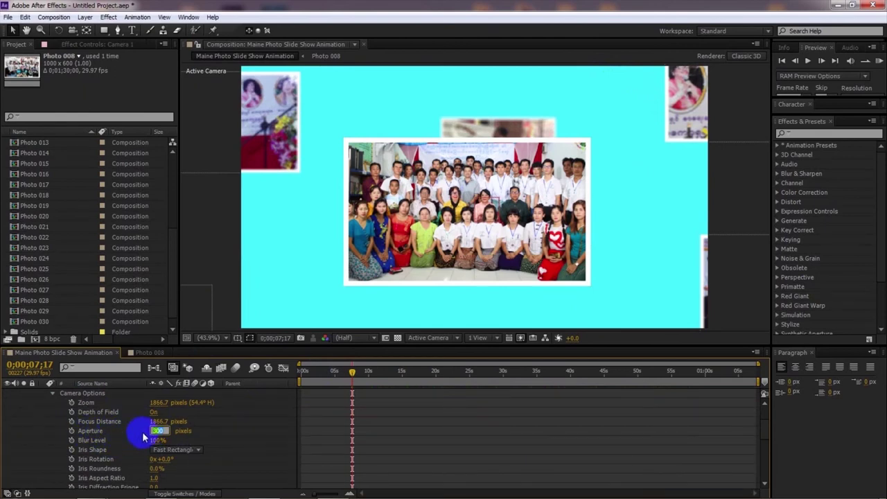
click(671, 148)
click(425, 294)
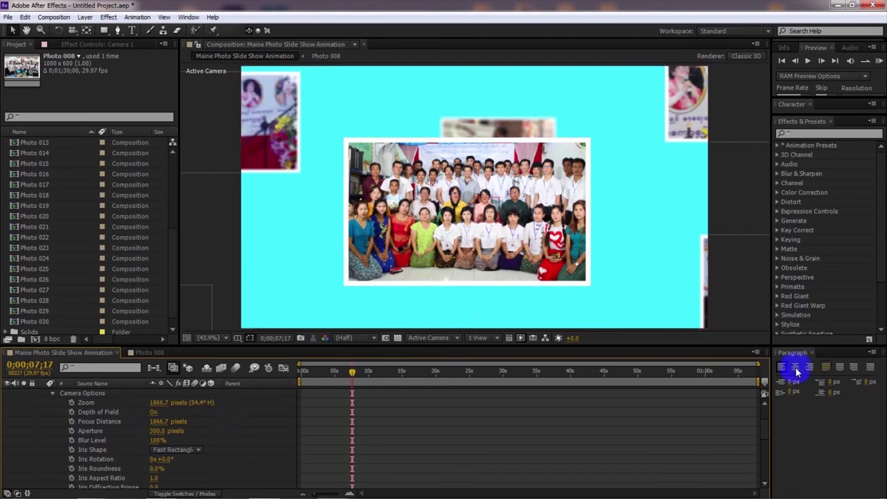
Collapse the Camera 1 and Null 1 properties and preview the slideshow with the depth-of-field blur
click(766, 424)
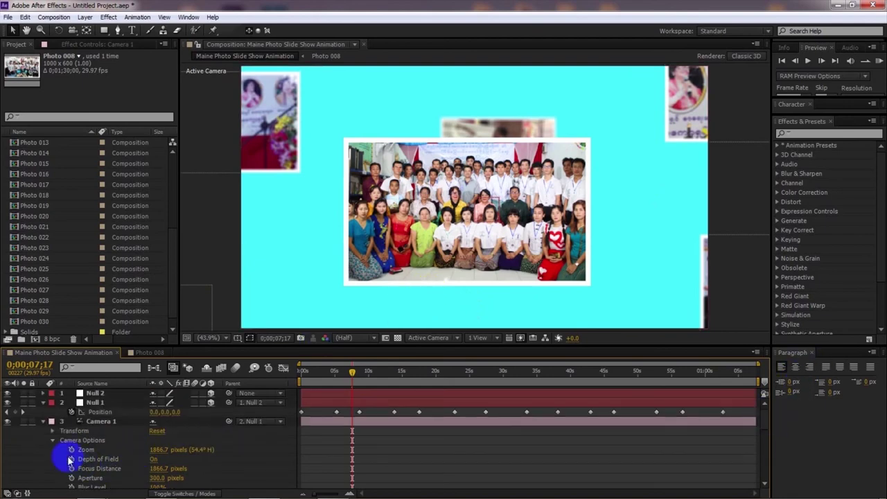
click(43, 420)
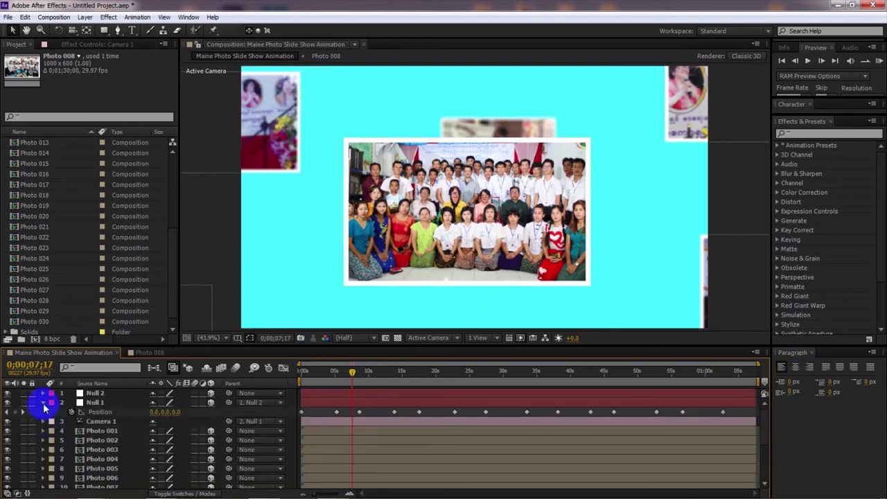
click(43, 402)
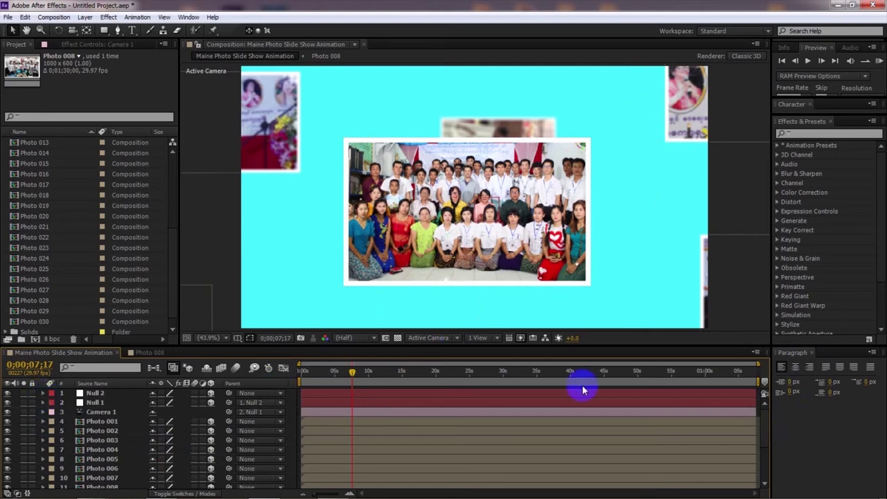
click(880, 63)
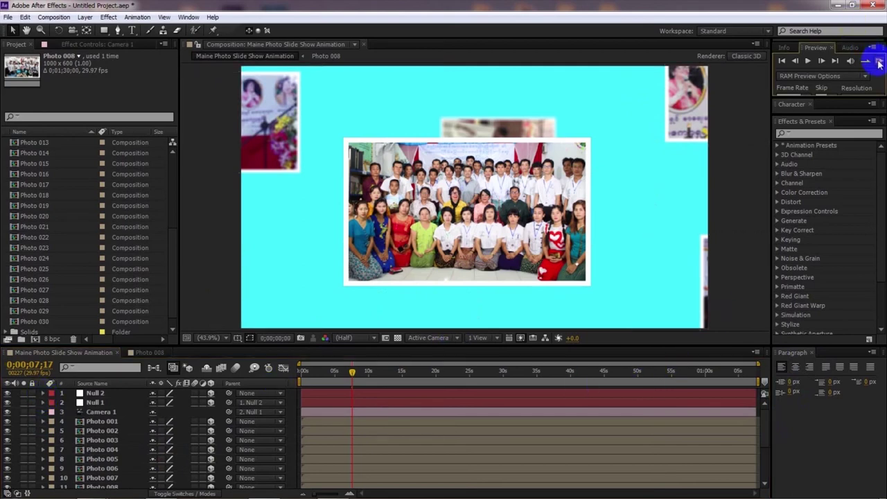
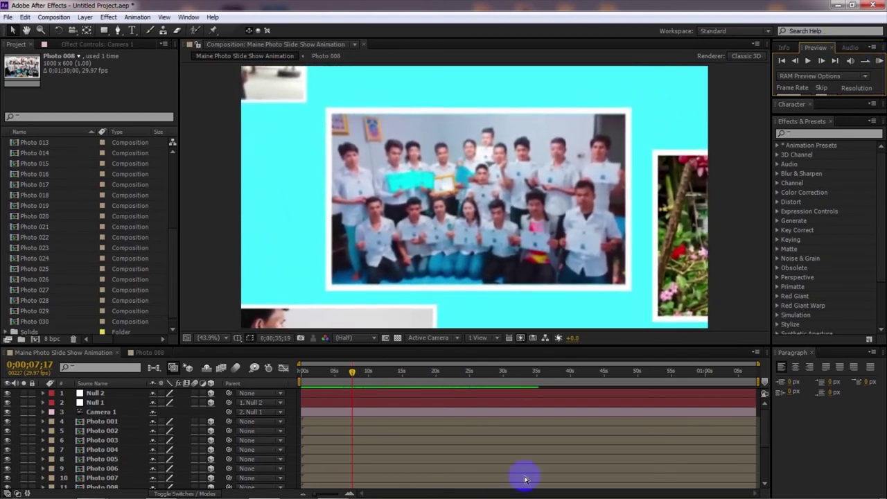
key(space)
click(496, 375)
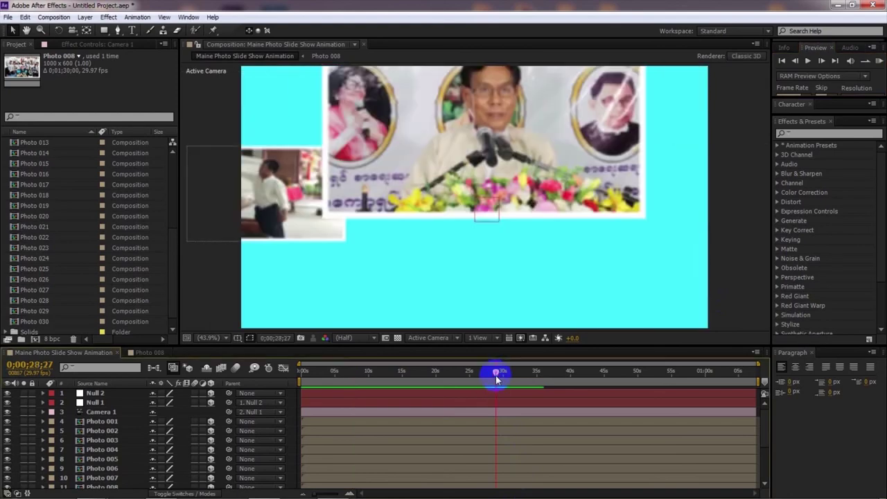
click(402, 372)
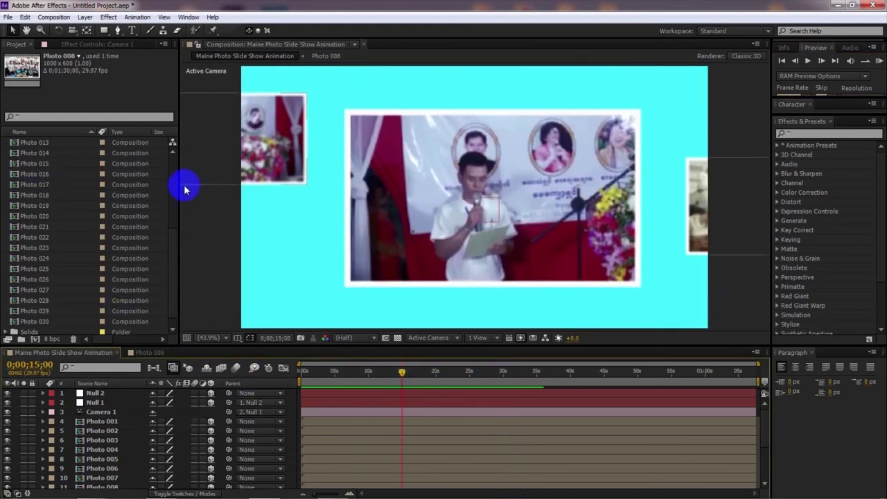
Add MP_LL_04.mov from the footage's Video folder as the top layer of the main composition, above Null 2
scroll(168, 222, up, 5)
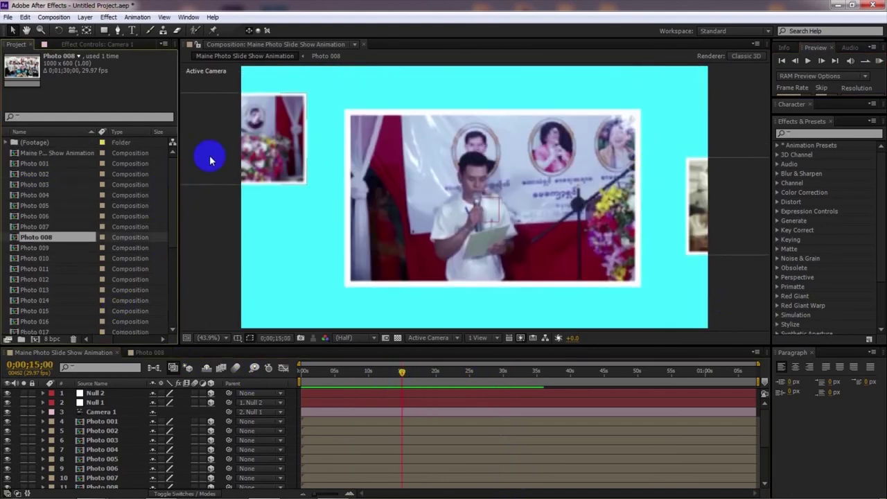
click(5, 144)
drag(174, 159, 153, 231)
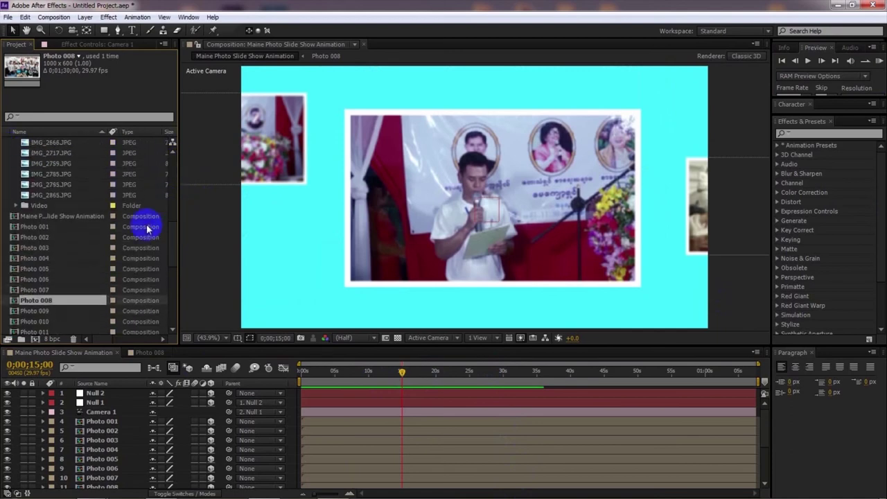
click(15, 206)
drag(42, 218, 86, 369)
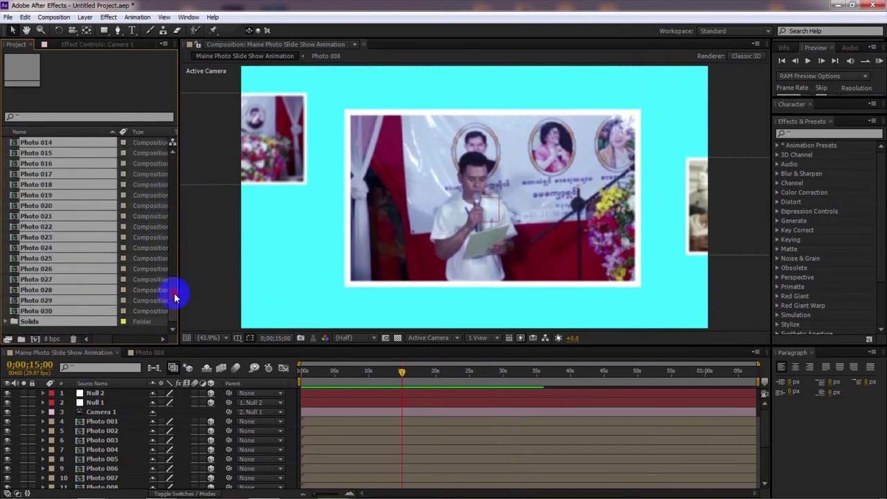
scroll(175, 296, up, 7)
click(61, 197)
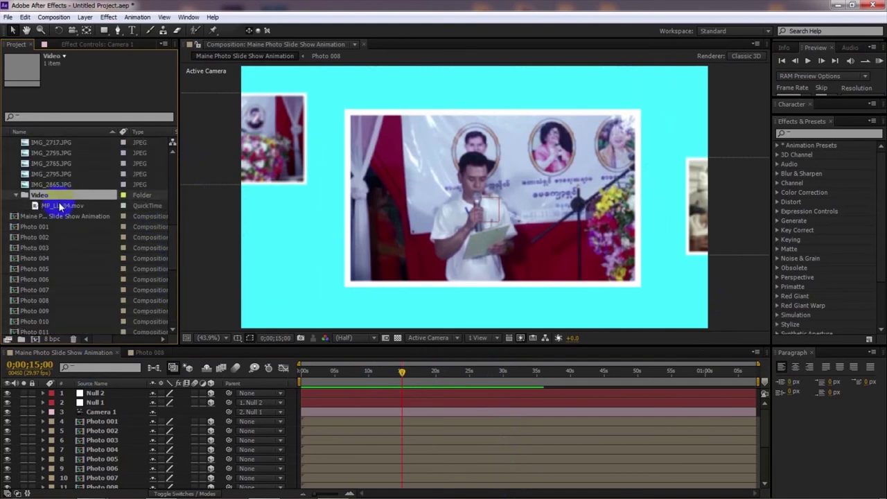
click(61, 206)
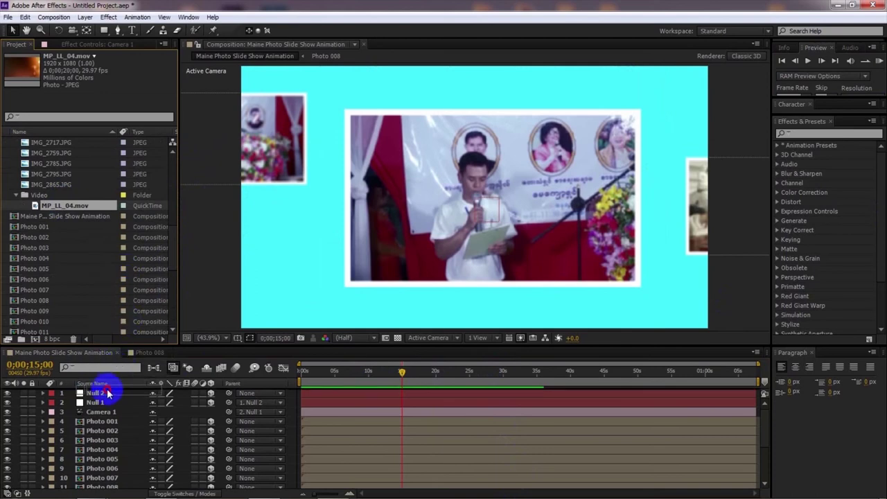
drag(108, 393, 98, 392)
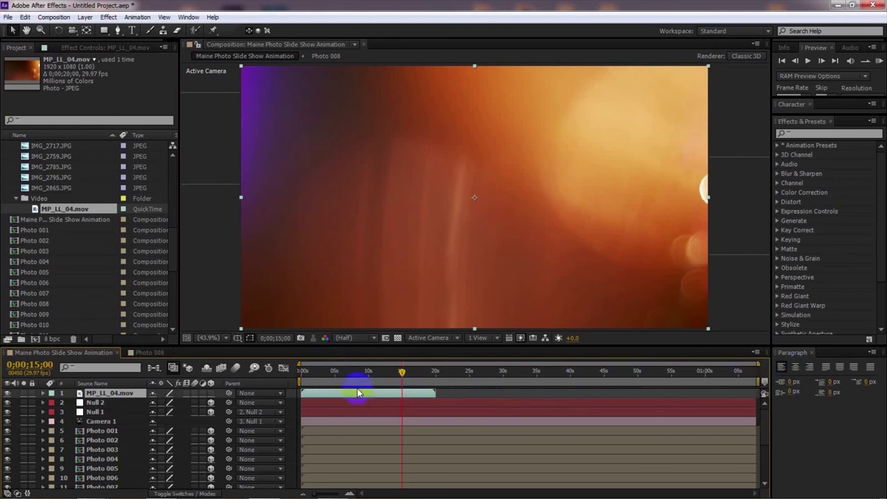
Duplicate the MP_LL_04.mov layer three times and stagger the copies with slight overlaps so the light leaks span the whole timeline
drag(333, 379, 359, 372)
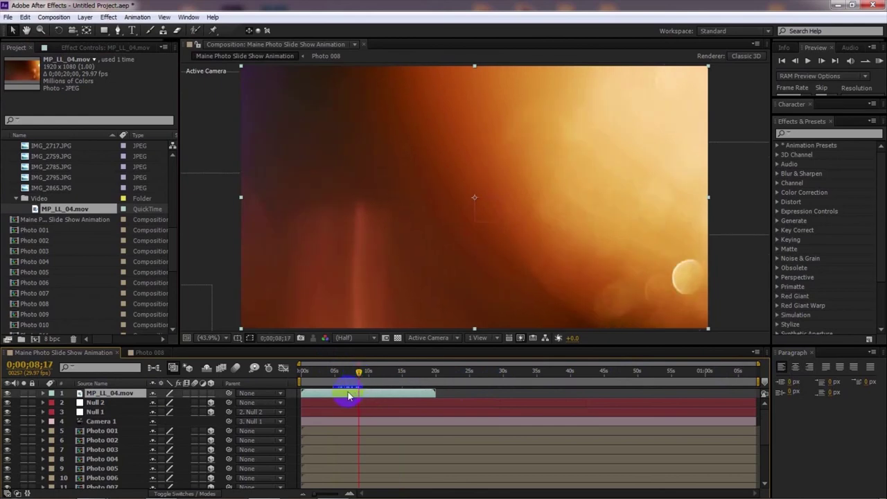
key(ctrl+d)
drag(348, 395, 454, 407)
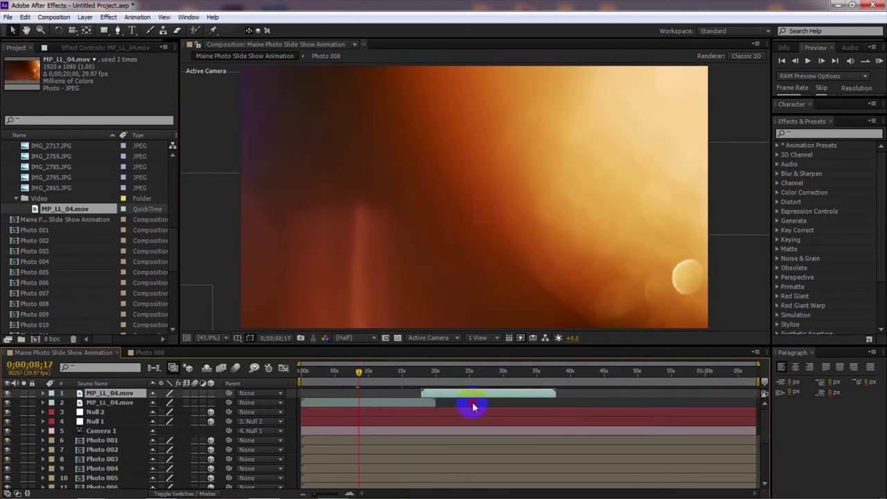
key(ctrl+d)
drag(468, 402, 581, 406)
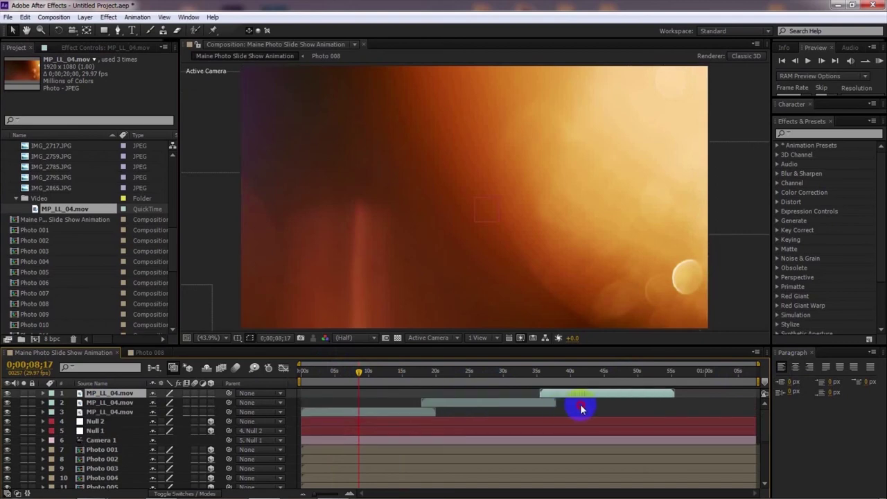
key(ctrl+d)
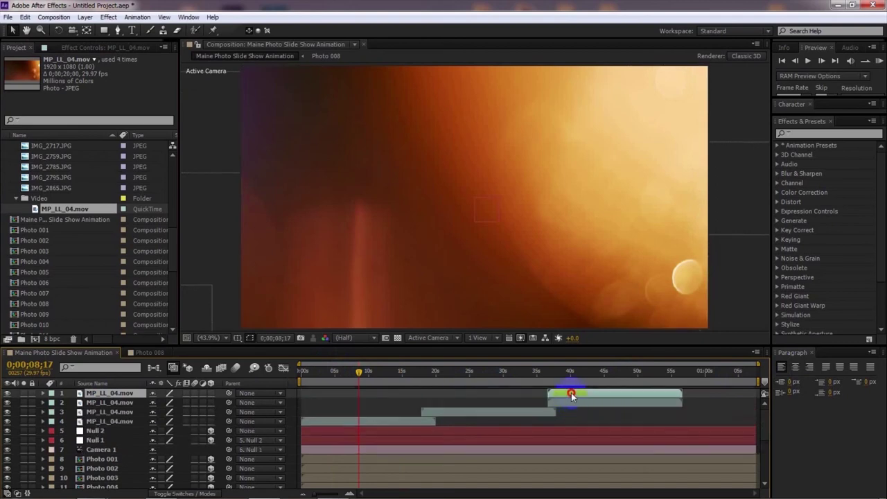
drag(571, 393, 683, 411)
drag(425, 370, 558, 378)
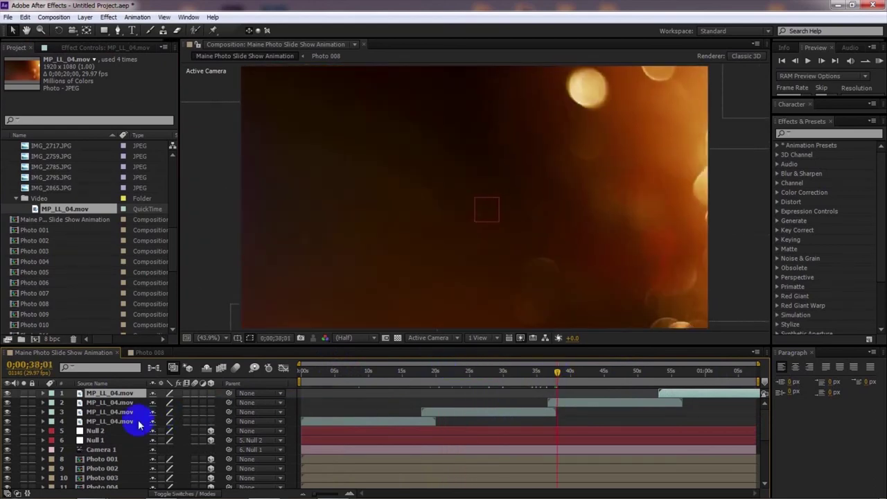
Pre-compose the four MP_LL_04.mov layers into a composition named Video, moving all attributes into it
click(109, 421)
ctrl+click(109, 402)
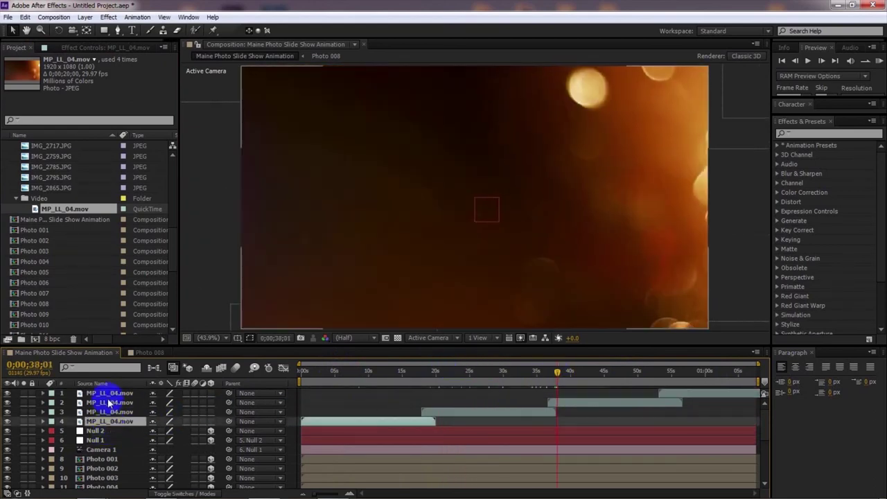
right_click(114, 403)
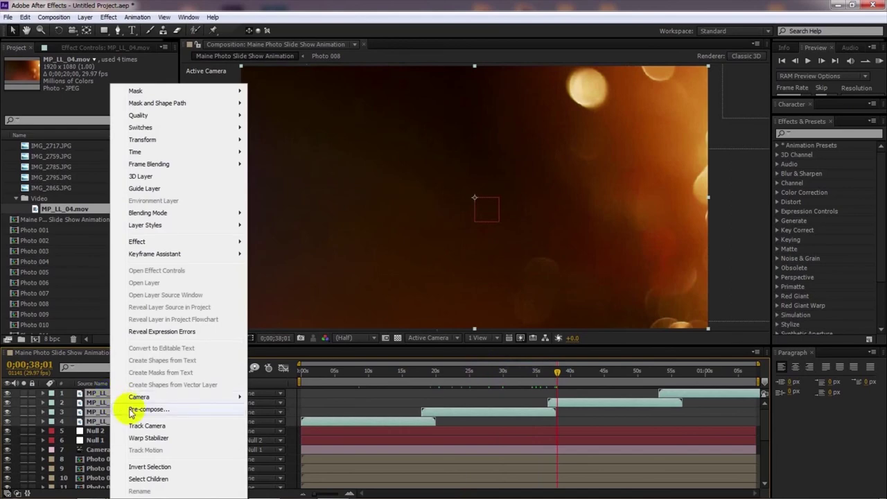
click(147, 410)
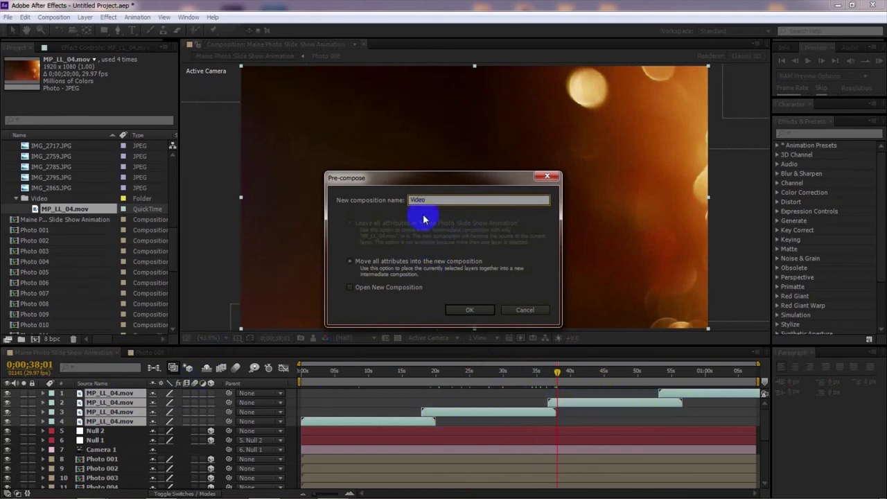
click(471, 311)
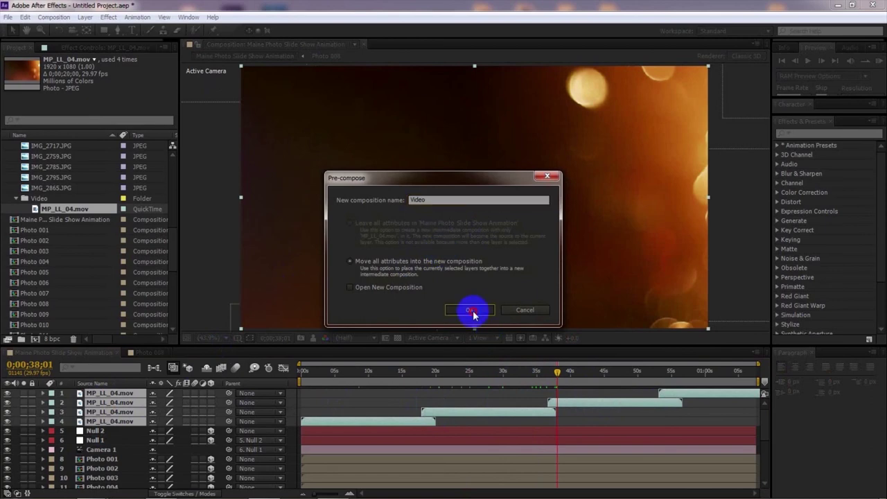
Set the Video layer's blending mode to Screen
click(177, 492)
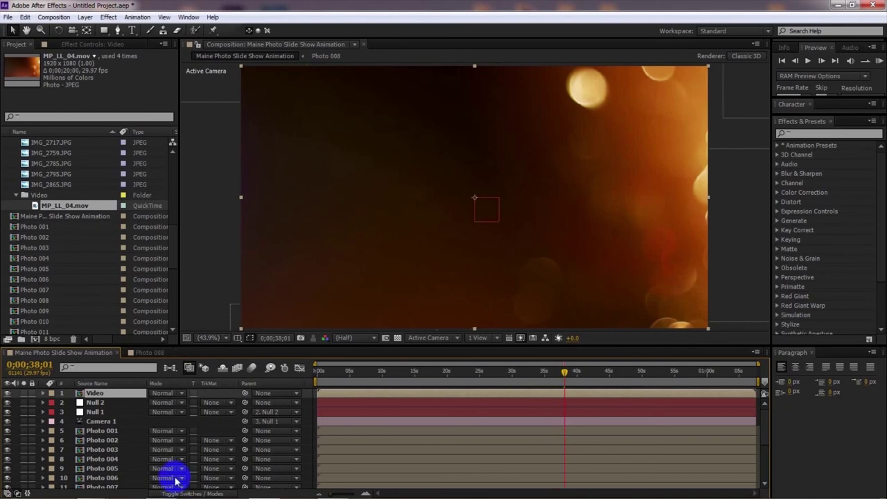
click(165, 394)
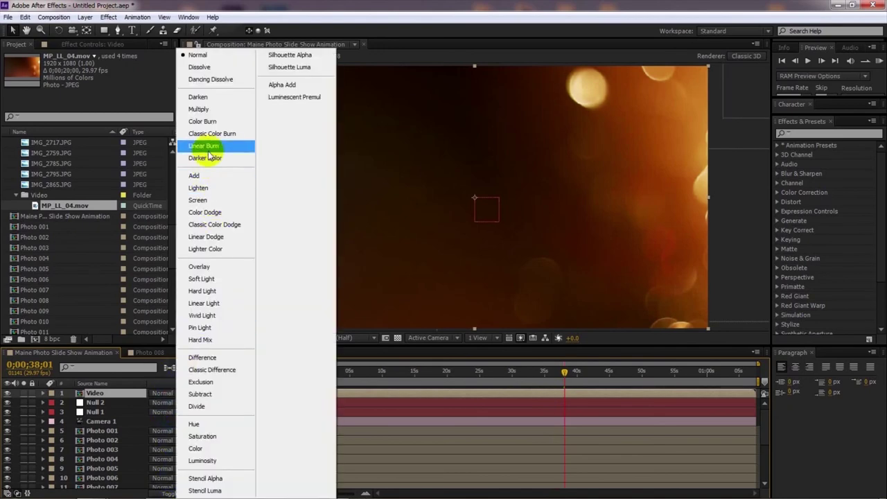
click(201, 200)
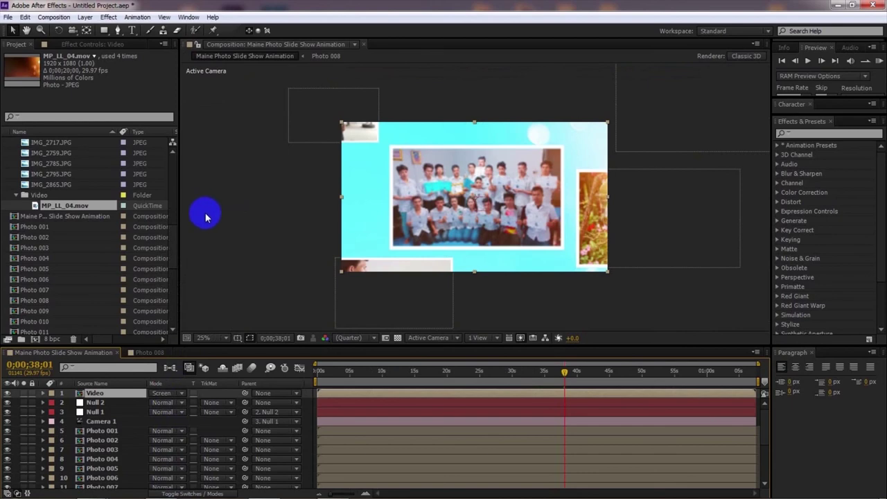
Fit the composition in the viewer and RAM-preview the slideshow with the light-leak overlay
click(205, 338)
click(225, 138)
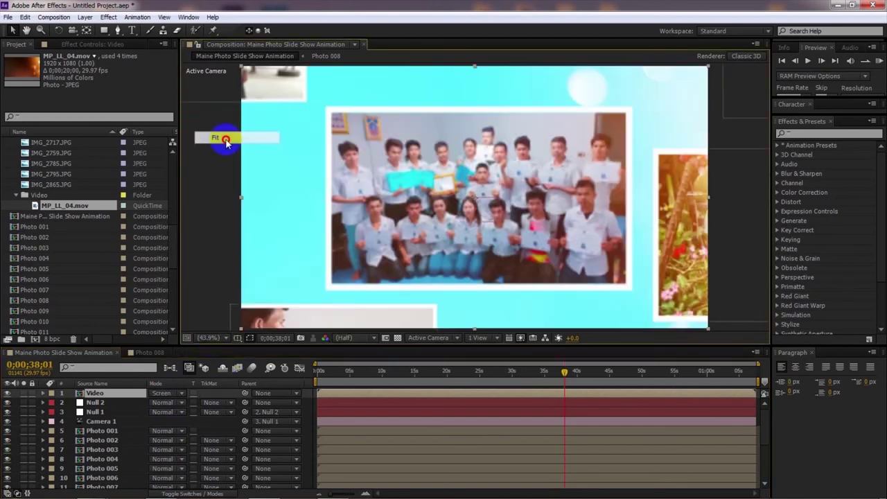
scroll(499, 170, down, 2)
click(205, 337)
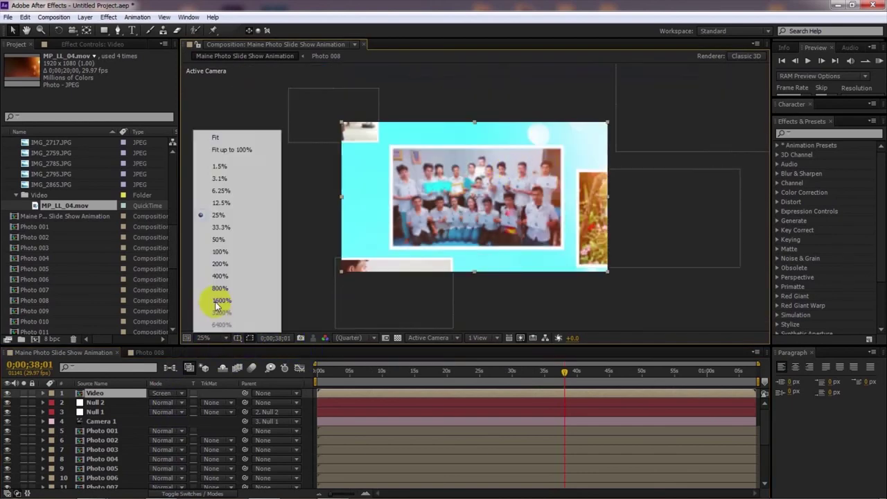
click(225, 138)
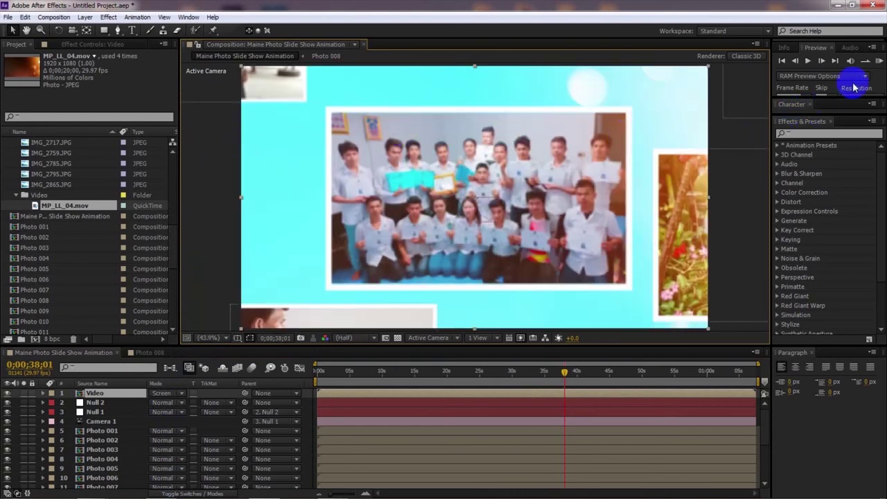
click(879, 62)
click(879, 62)
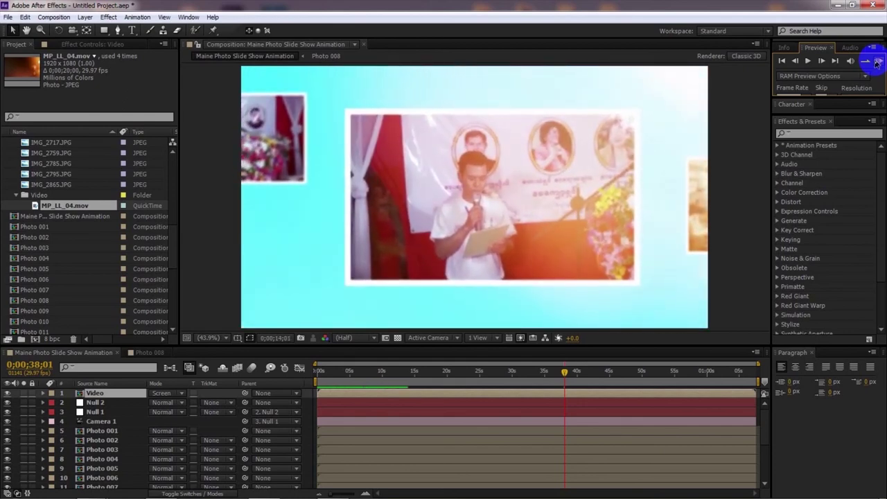
click(416, 431)
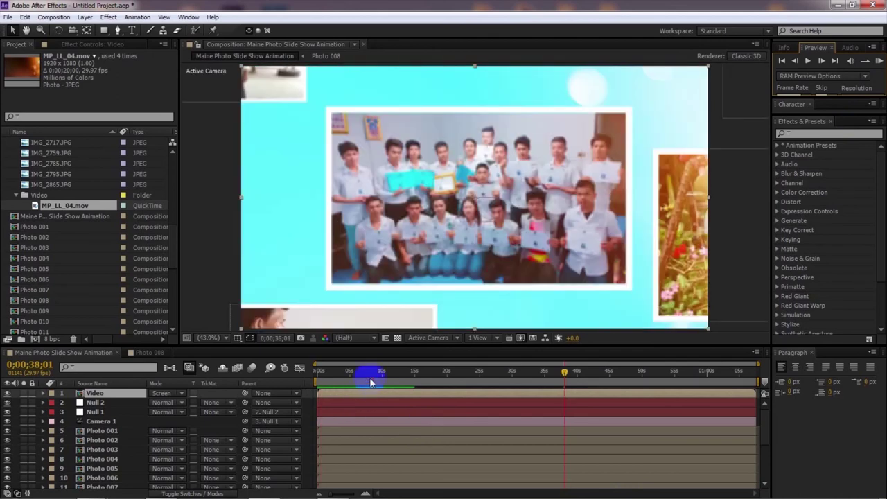
drag(370, 374, 377, 372)
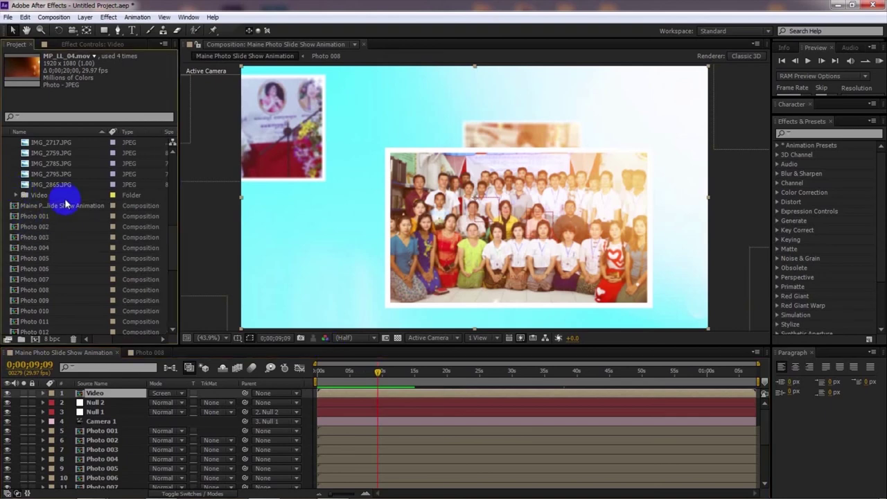
Collapse the (Footage) folder and save the project as Photo Slide Show 3D Project in the desktop's 3D Slide Show Project folder
drag(174, 250, 157, 165)
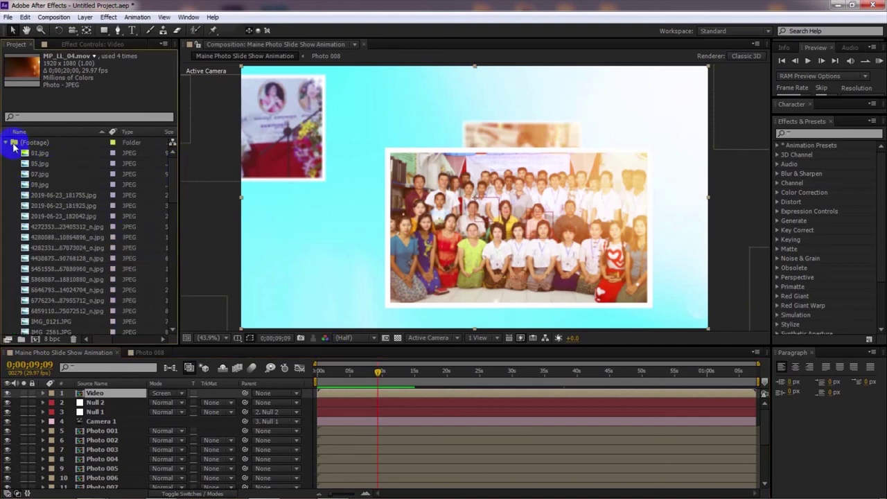
click(5, 142)
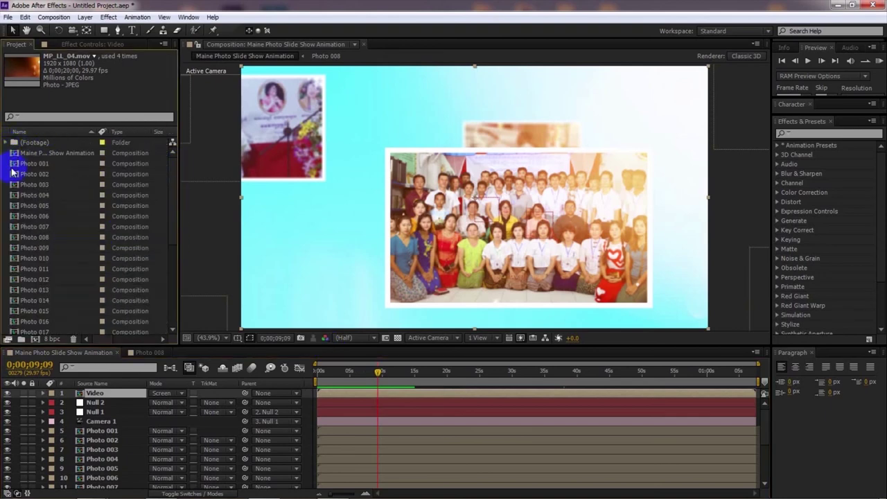
click(7, 17)
mouse_move(36, 119)
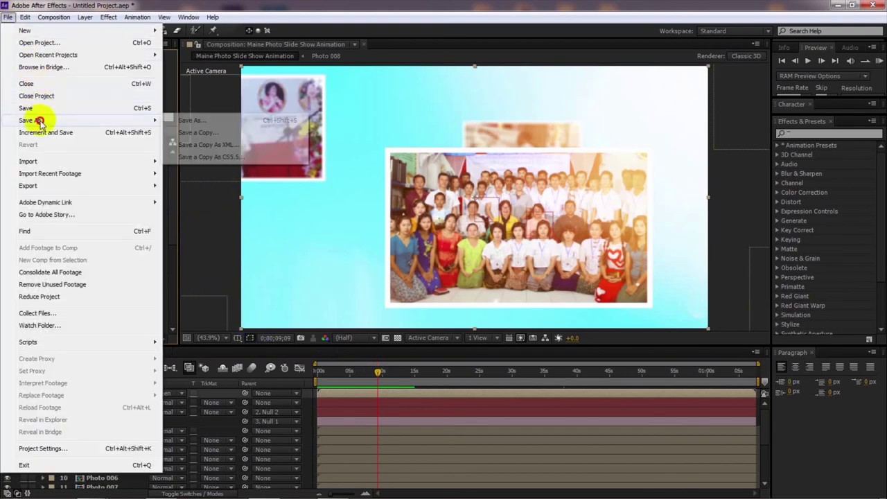
click(230, 122)
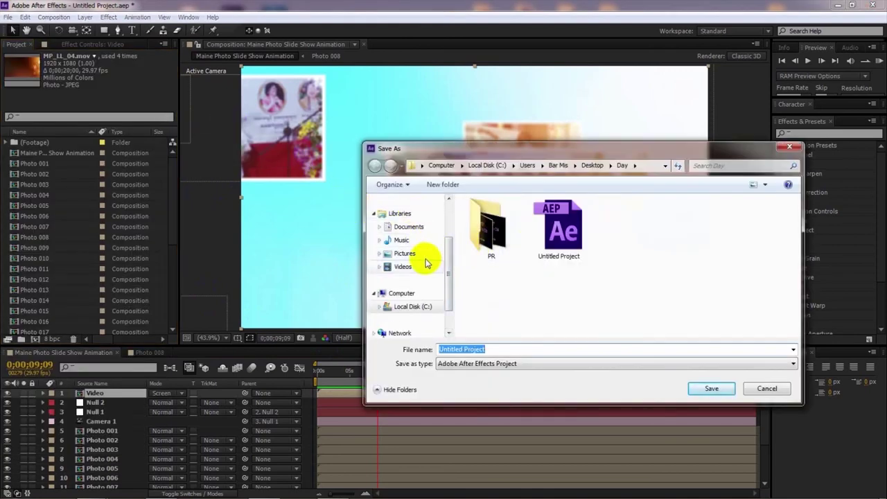
scroll(444, 252, up, 2)
click(426, 222)
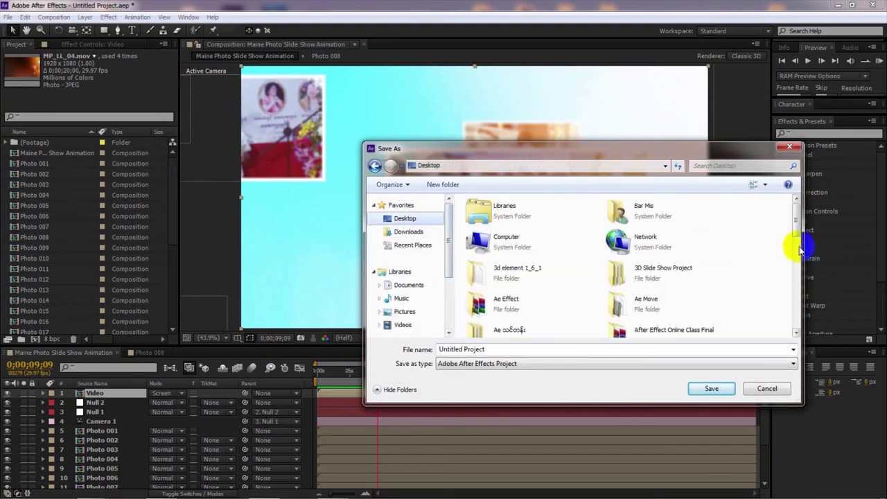
scroll(797, 229, down, 2)
drag(799, 236, 780, 232)
double_click(659, 250)
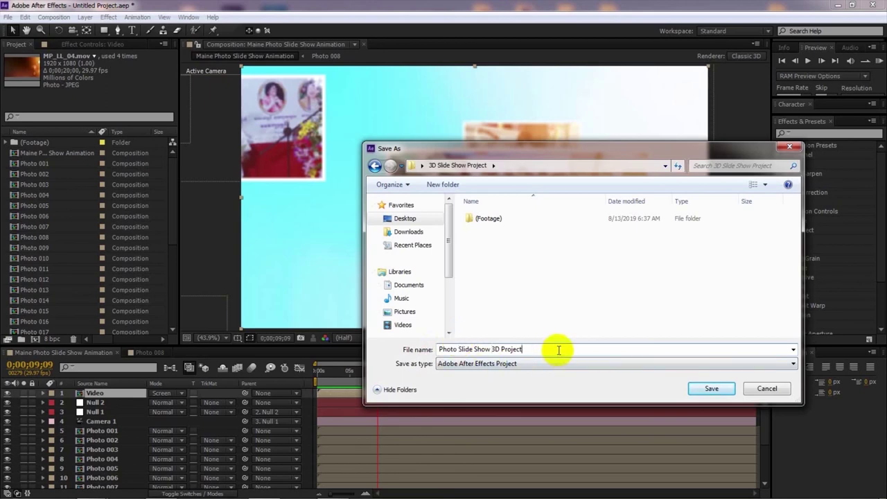
click(712, 388)
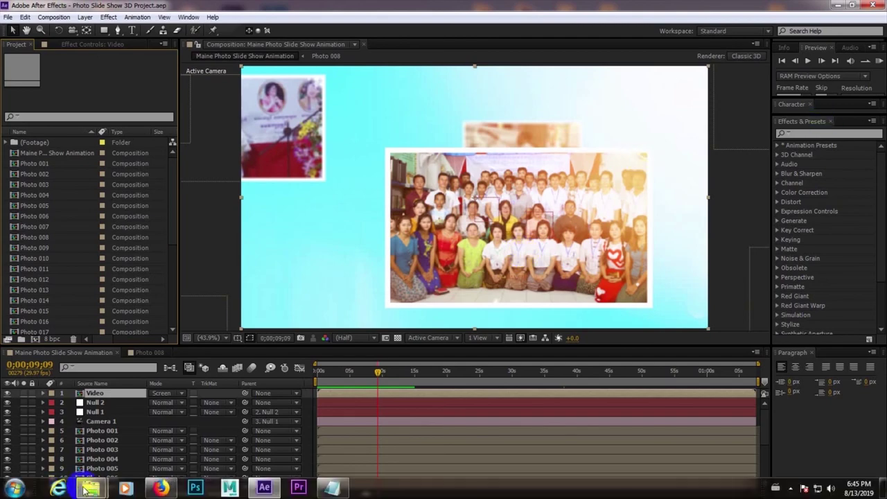
Switch to Windows Explorer and look through the 3D Slide Show Project folder and the Photo folder inside (Footage)
mouse_move(91, 488)
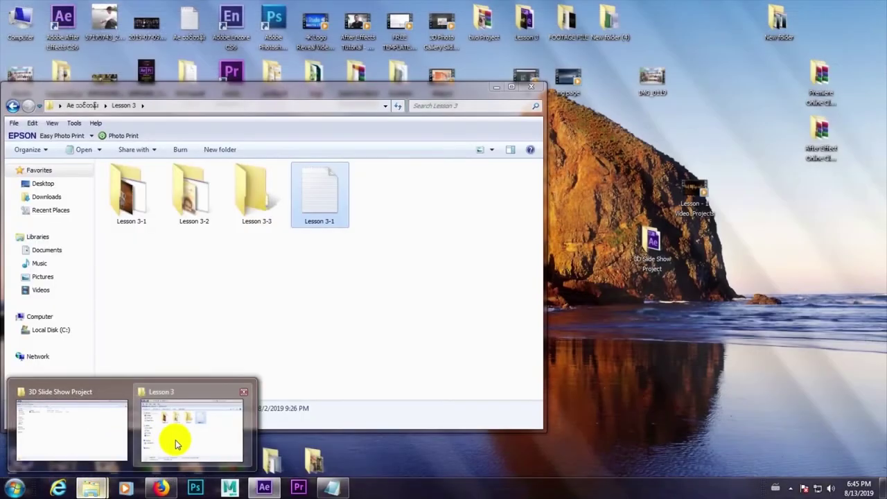
click(83, 425)
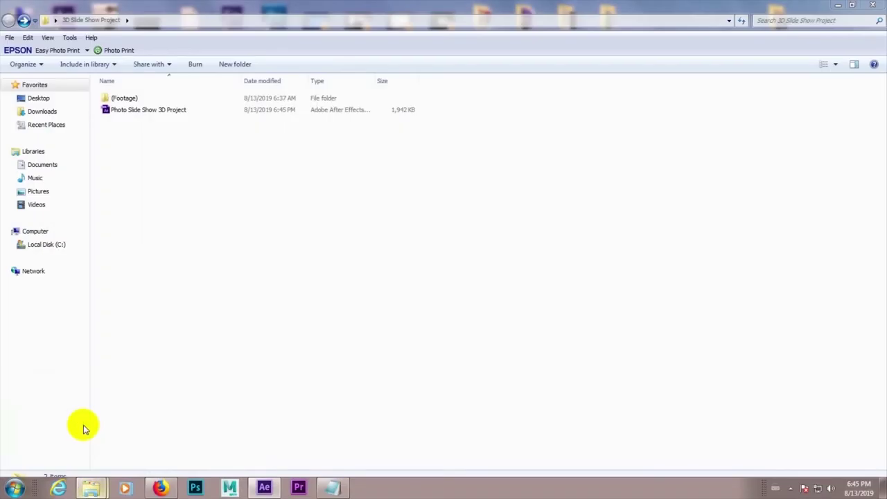
double_click(127, 98)
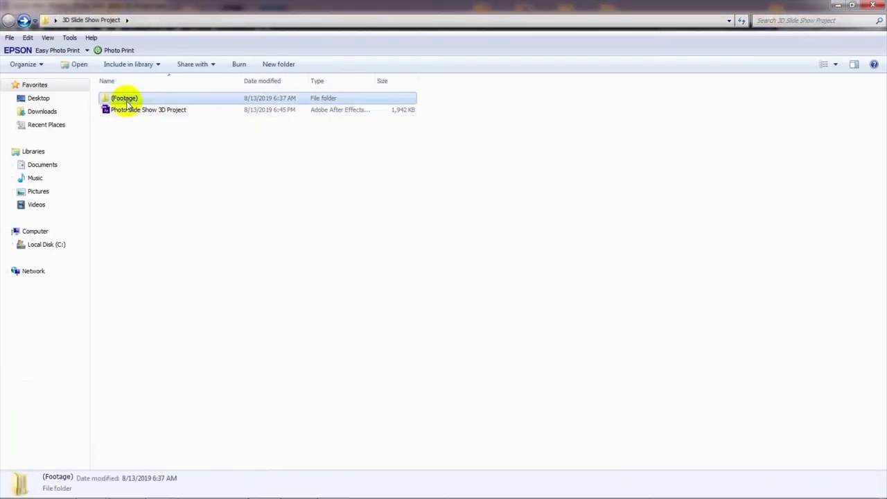
double_click(119, 101)
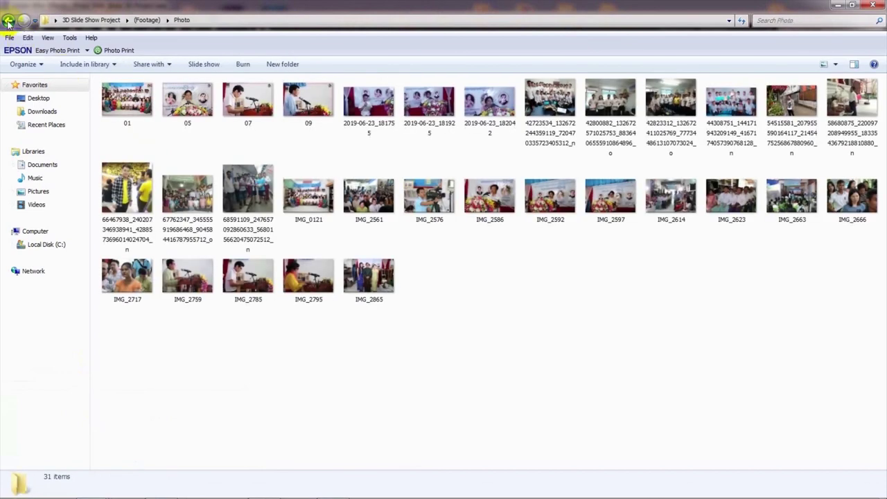
click(10, 19)
click(10, 20)
Examine the saved Photo Slide Show 3D Project file and the (Footage) folder stored together in the project folder
click(152, 112)
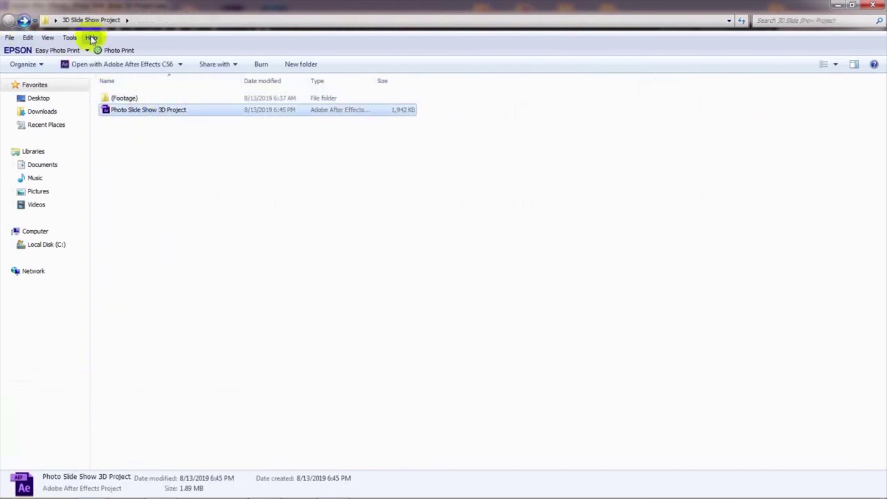
drag(139, 175, 118, 100)
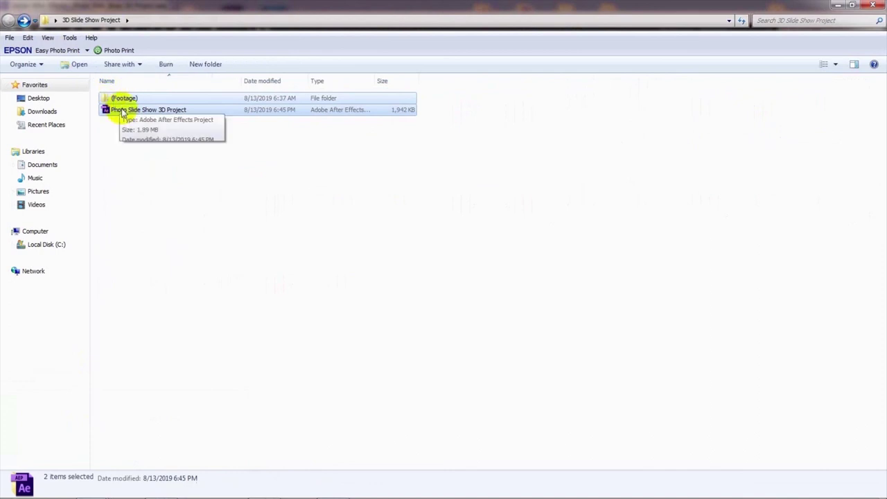
click(162, 159)
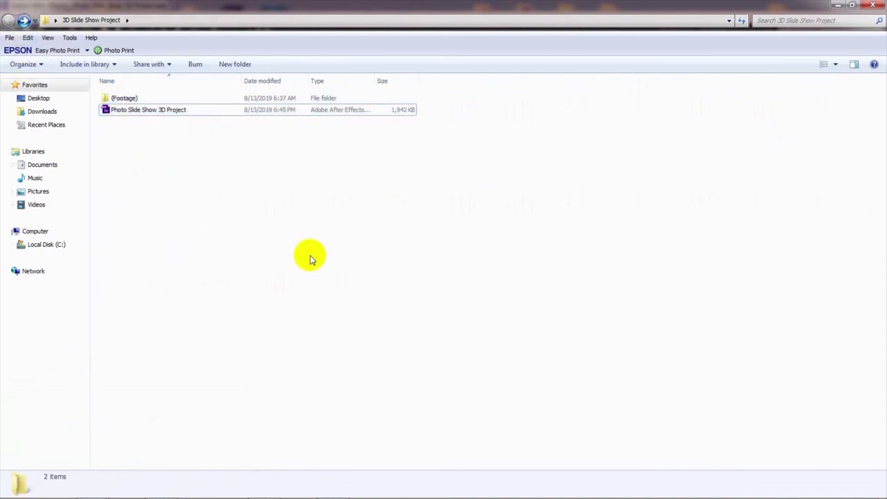
click(78, 21)
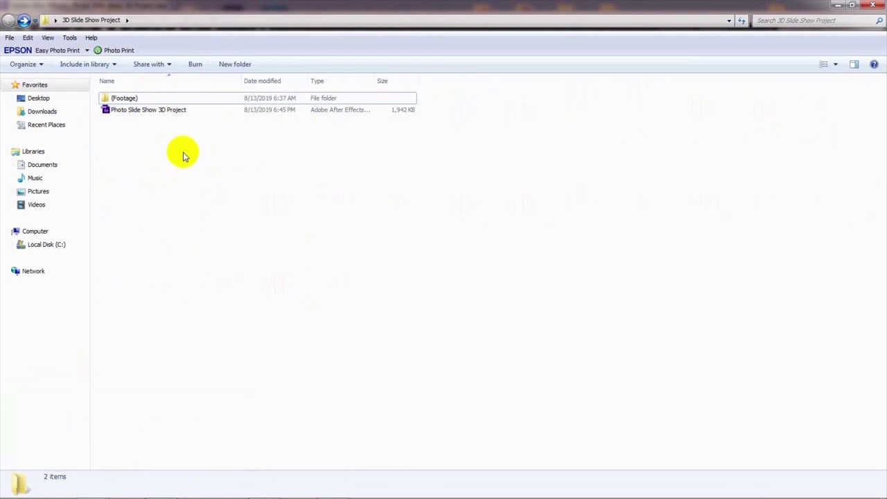
click(182, 110)
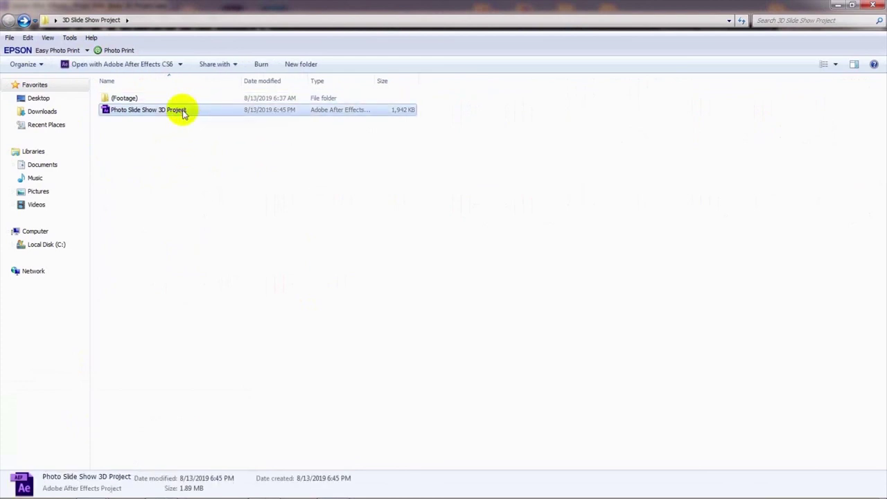
click(129, 99)
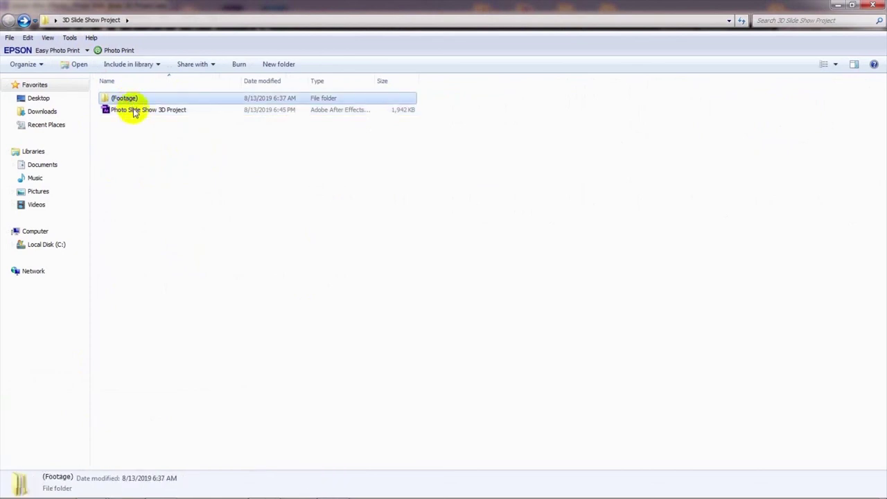
Select the (Footage) folder together with the Photo Slide Show 3D Project file, and switch back to After Effects
drag(140, 176, 120, 92)
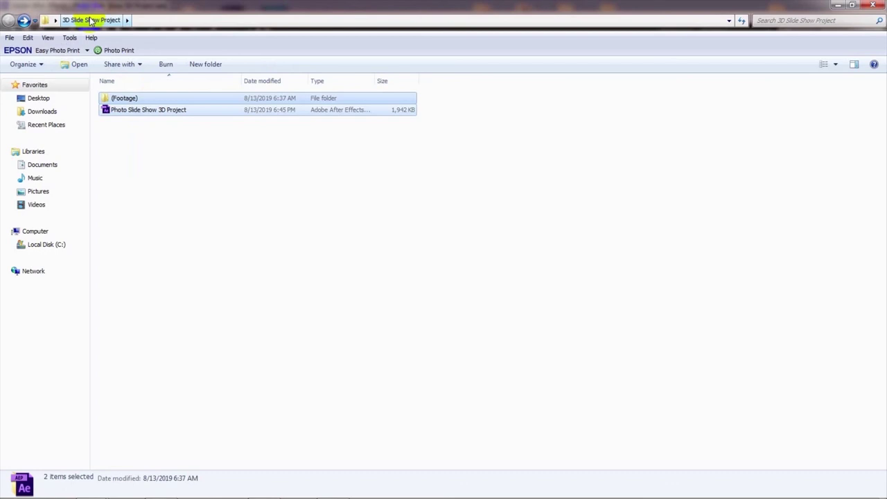
mouse_move(174, 493)
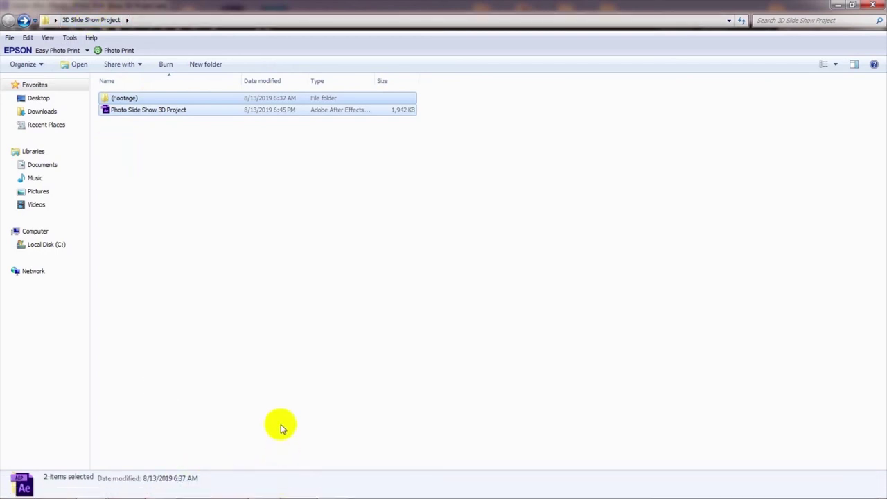
click(264, 489)
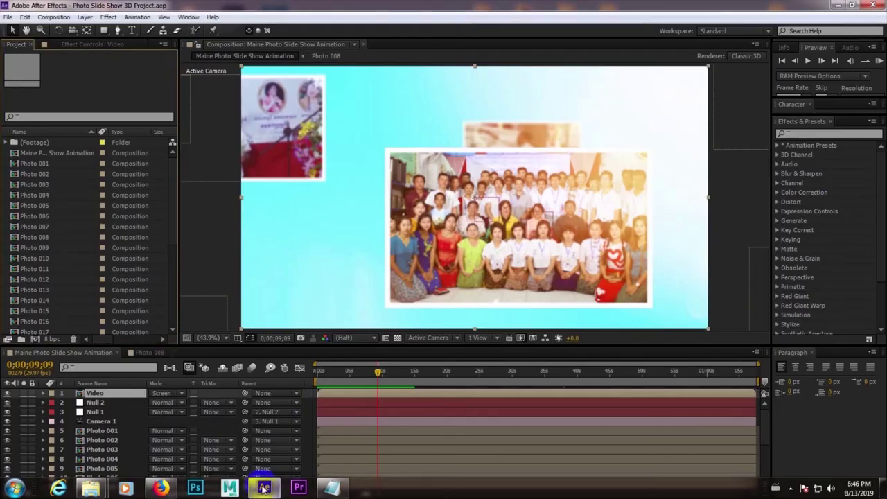
Scrub through the slideshow to about 54 seconds and RAM-preview it from the start
drag(378, 371, 669, 387)
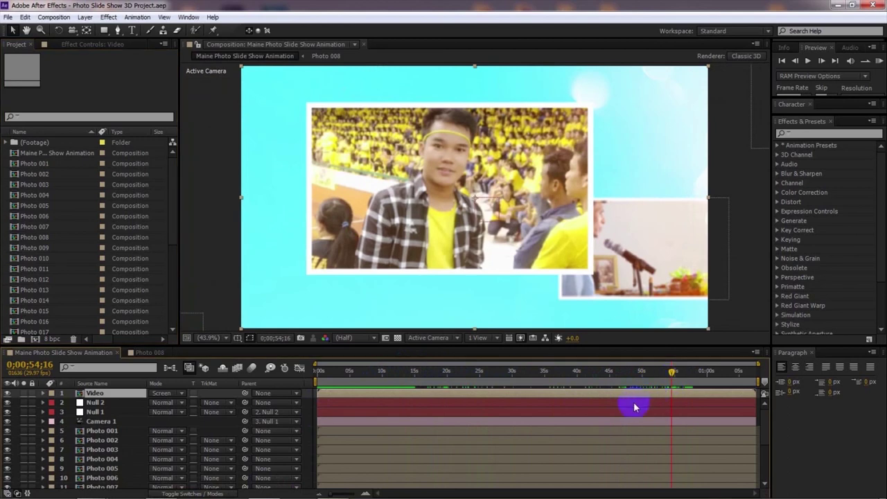
drag(329, 373, 316, 378)
click(879, 61)
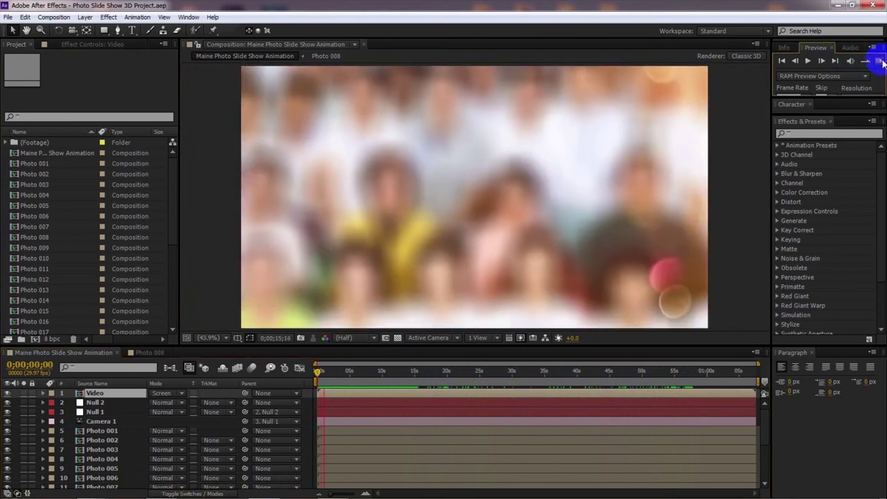
click(477, 366)
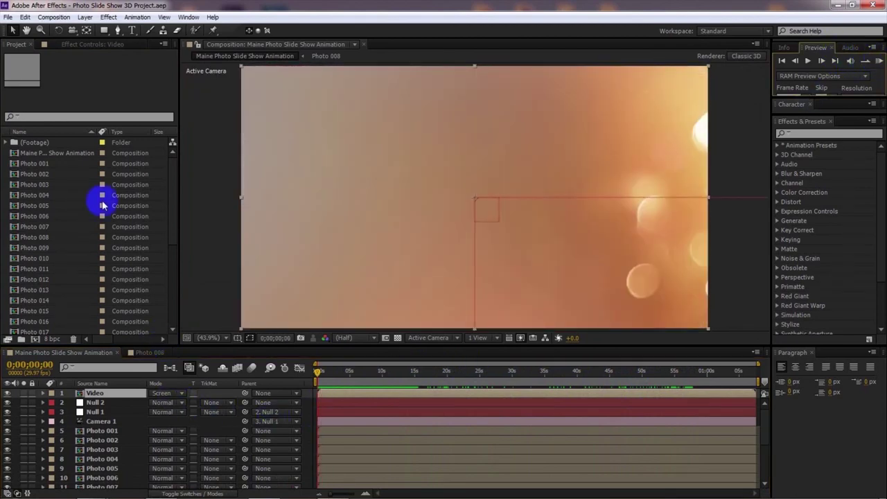
Create a black 1920 x 1080 px solid above the Video layer in the main slideshow composition
click(86, 17)
mouse_move(99, 31)
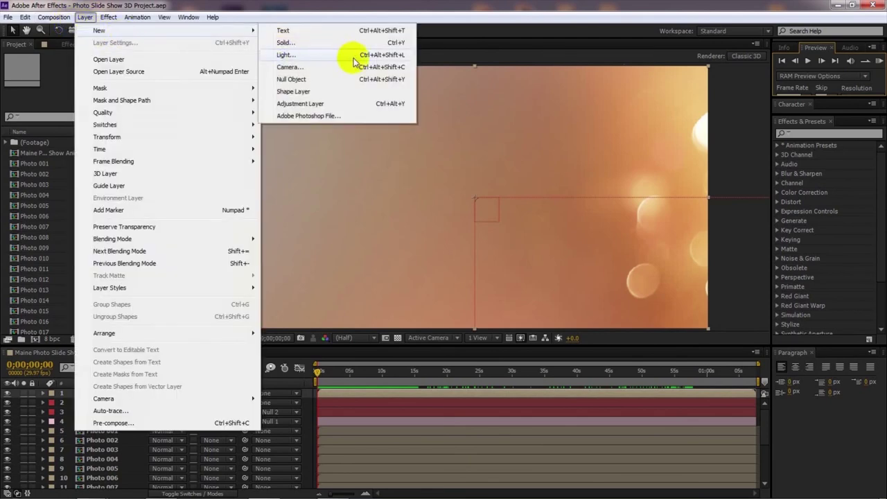
click(314, 49)
click(436, 317)
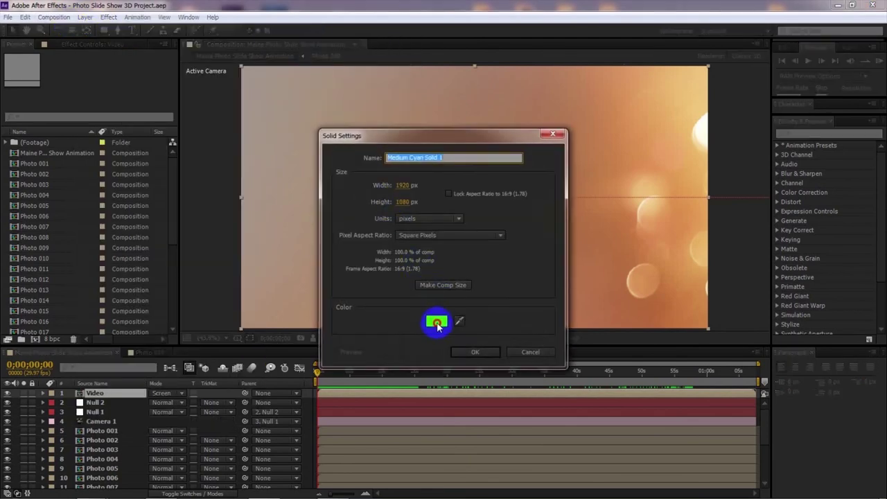
drag(602, 285, 415, 386)
click(762, 202)
click(475, 351)
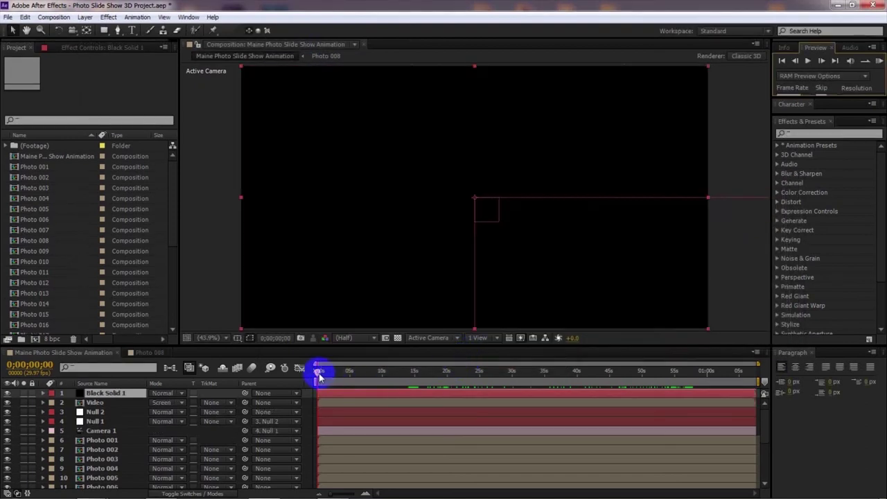
Start opacity keyframing on the black solid at 0;00;01;08 and set the opacity there to 0%
mouse_move(319, 375)
mouse_down()
mouse_move(326, 371)
mouse_move(307, 368)
mouse_up()
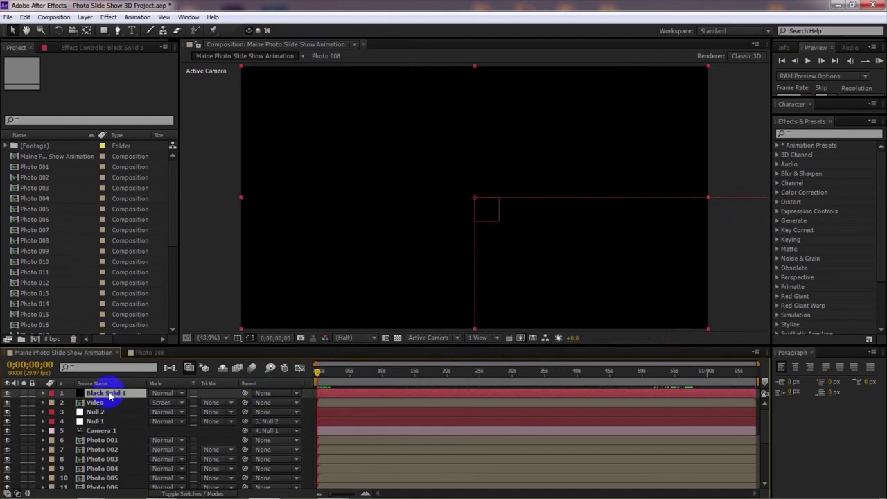
drag(108, 395, 158, 405)
key(t)
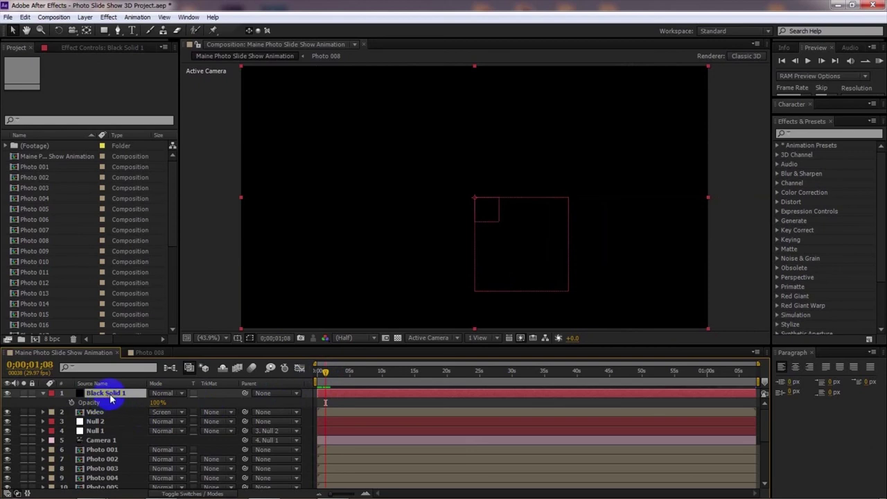
key(t)
key(t)
click(71, 403)
click(72, 403)
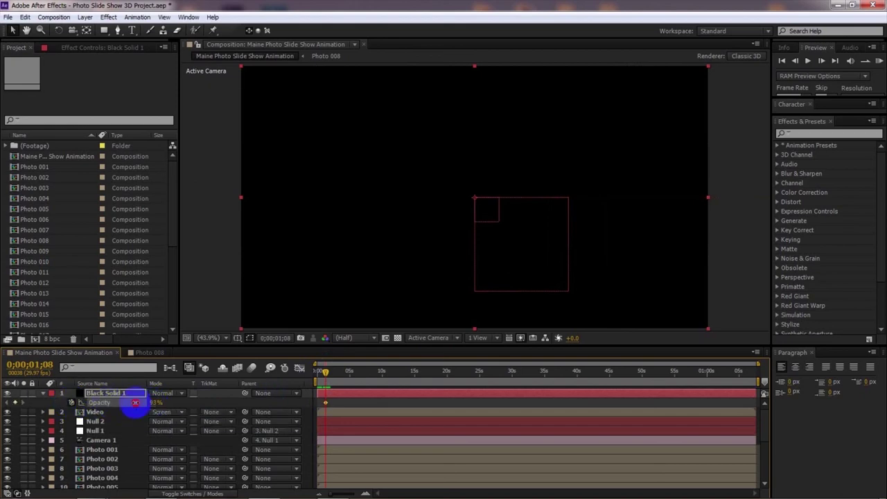
drag(135, 403, 56, 402)
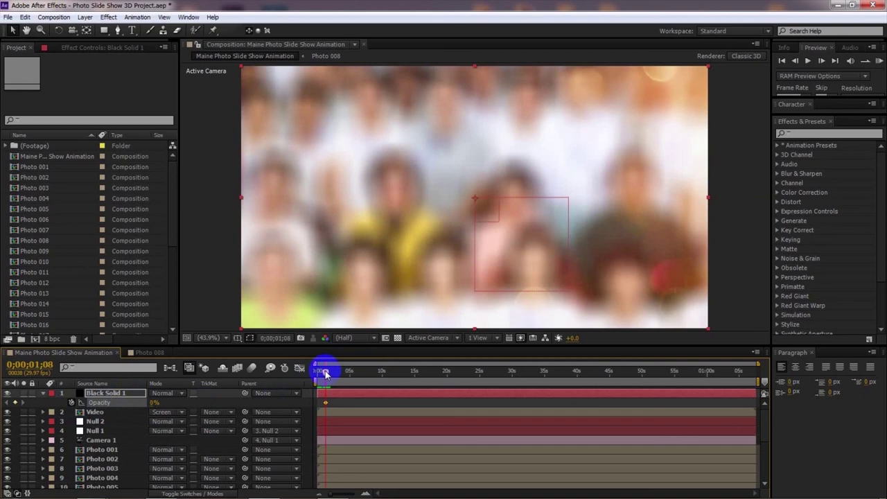
Keyframe the black solid's opacity at 100% at the composition start and RAM-preview the opening fade
drag(325, 373, 301, 368)
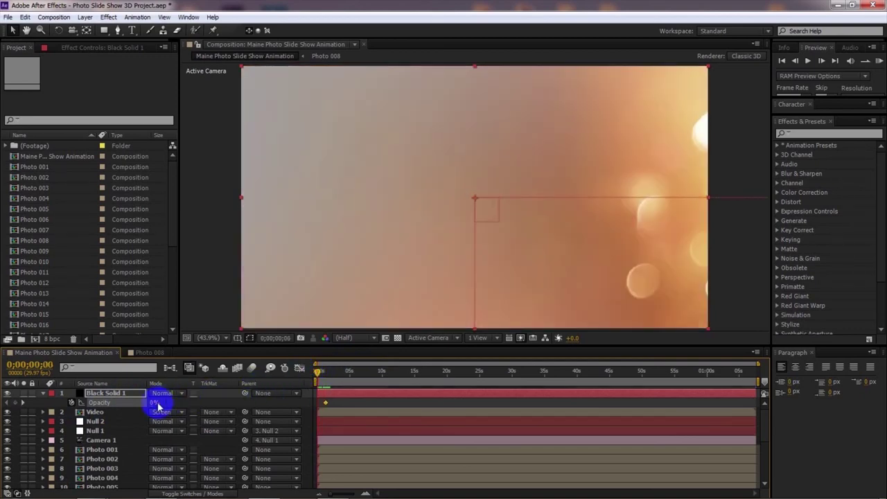
drag(152, 408, 215, 408)
click(319, 375)
drag(318, 375, 316, 373)
click(879, 62)
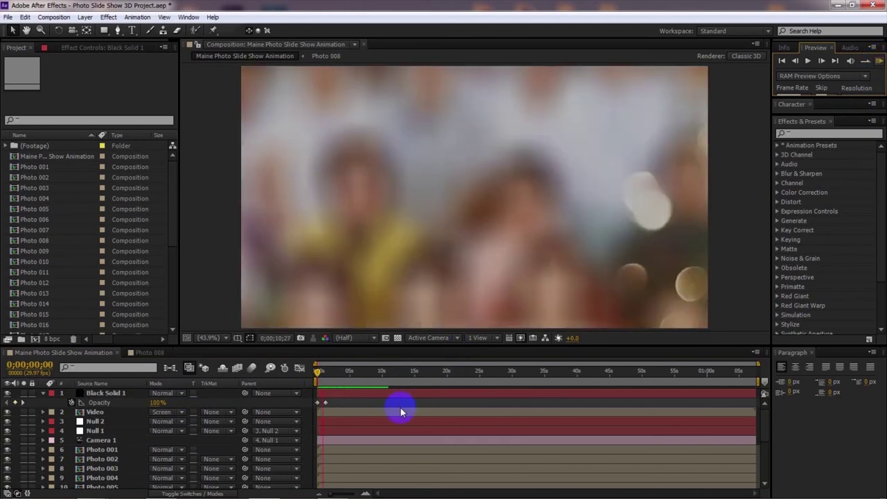
Set Camera 1's aperture to 200 pixels in its Camera Options and collapse the layer's properties
click(80, 469)
click(43, 441)
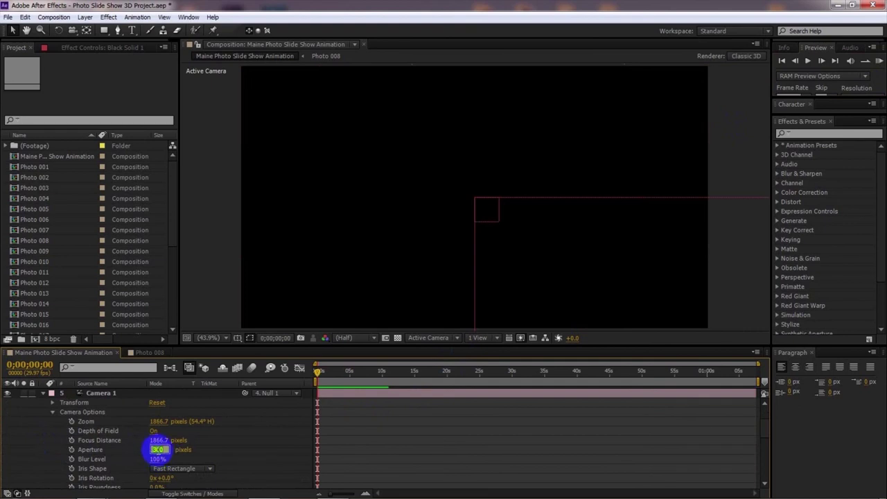
text(200)
click(97, 447)
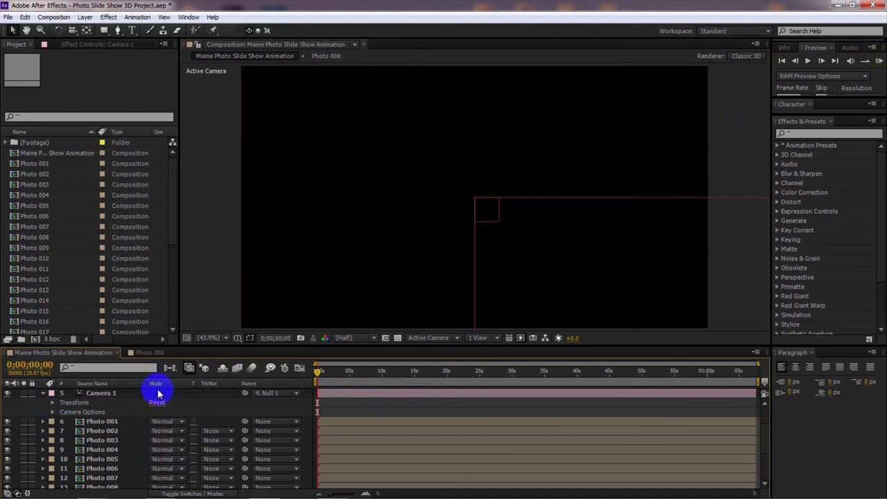
click(43, 393)
RAM-preview the slideshow from the start to check the camera's depth-of-field blur
drag(331, 374, 277, 368)
click(880, 61)
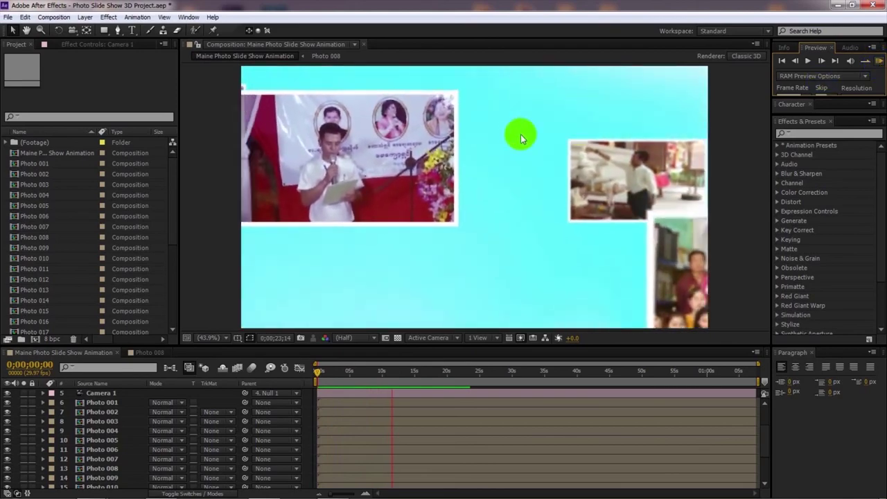
click(492, 192)
Switch to the Lesson 3-1 notes in Notepad and go over item 3, Photo Slide Show 3D Animation
click(325, 489)
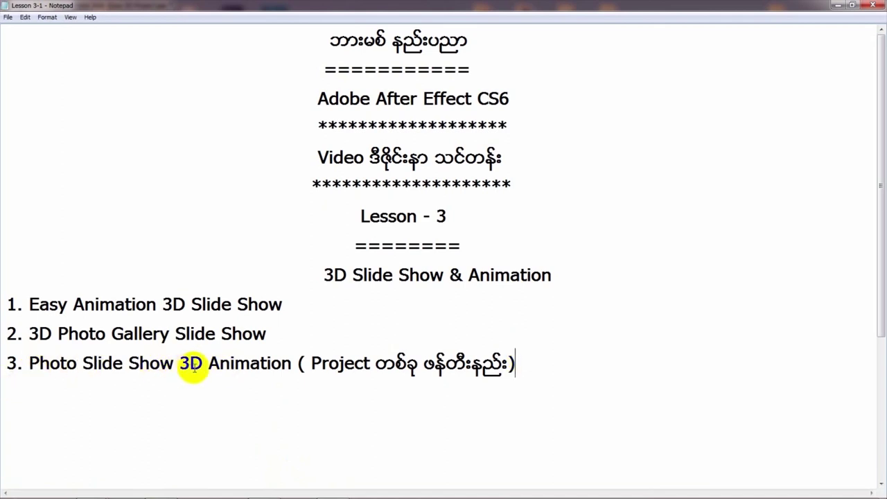
drag(288, 364, 32, 363)
drag(311, 362, 508, 355)
click(516, 357)
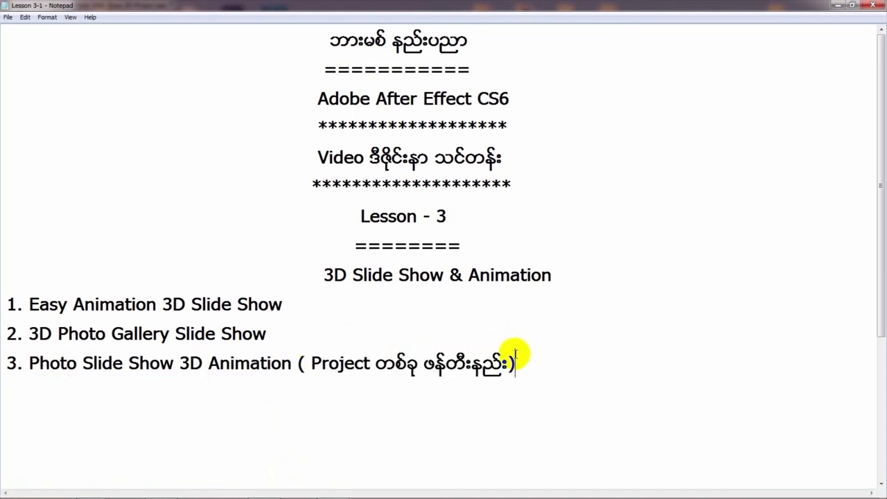